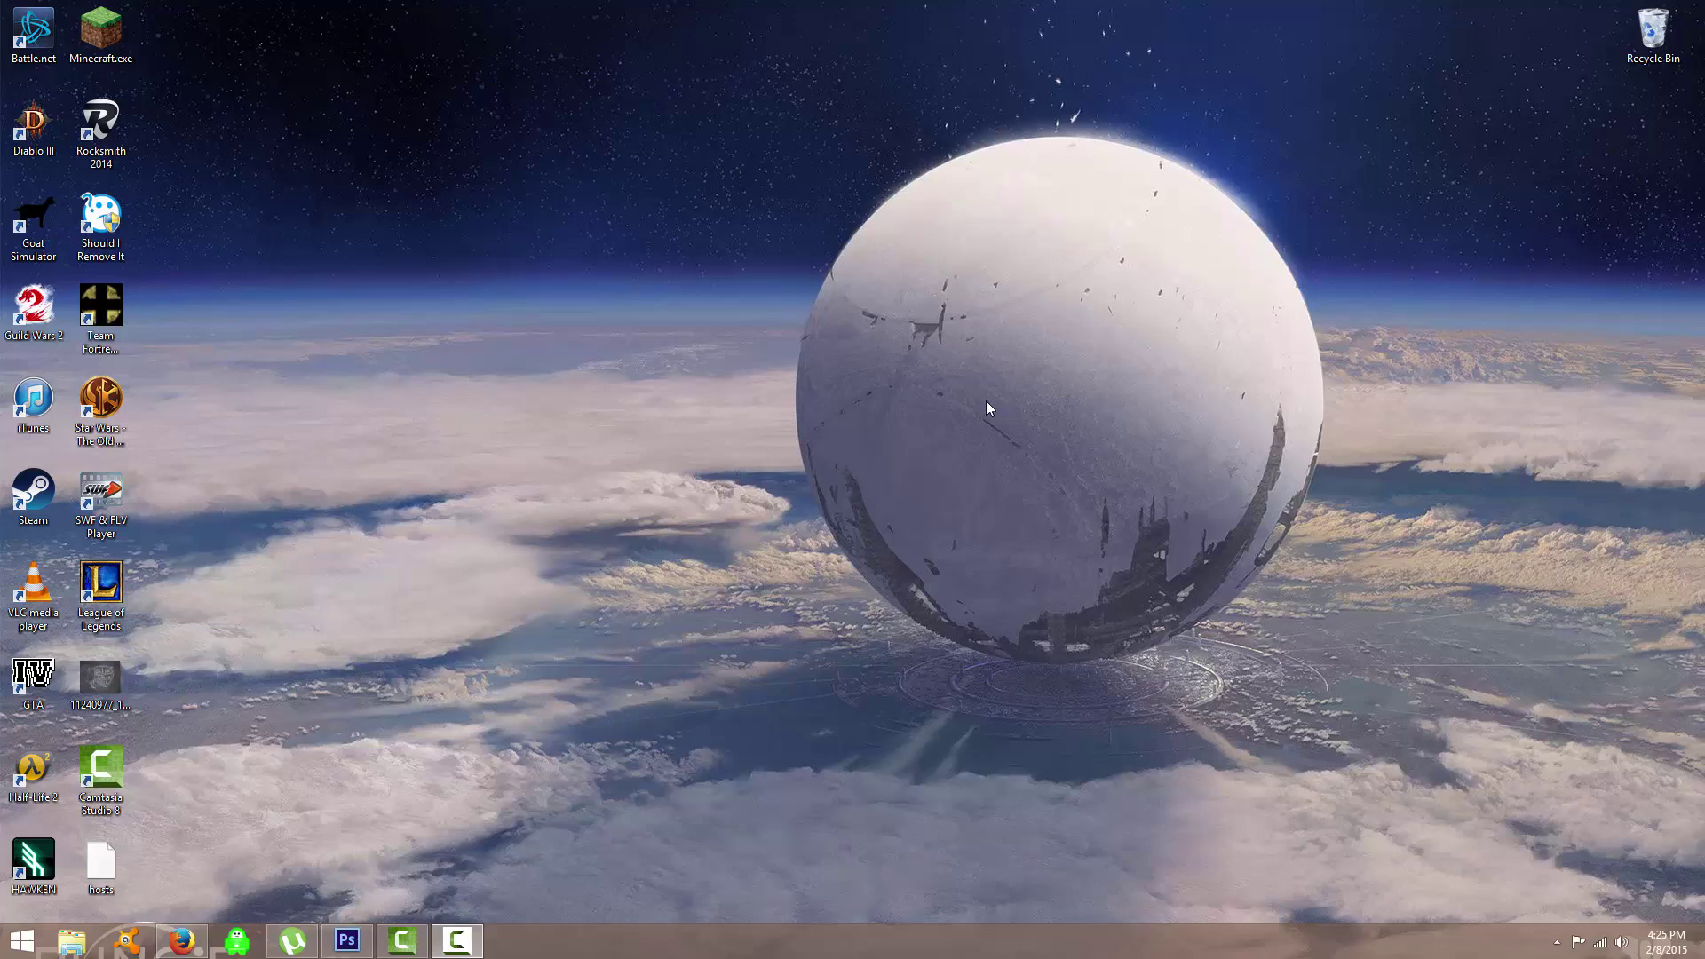
Switch to Photoshop and add a new layer above Layer 1 in Columns.psd.
{"action": "left_click", "coordinate": [336, 951]}
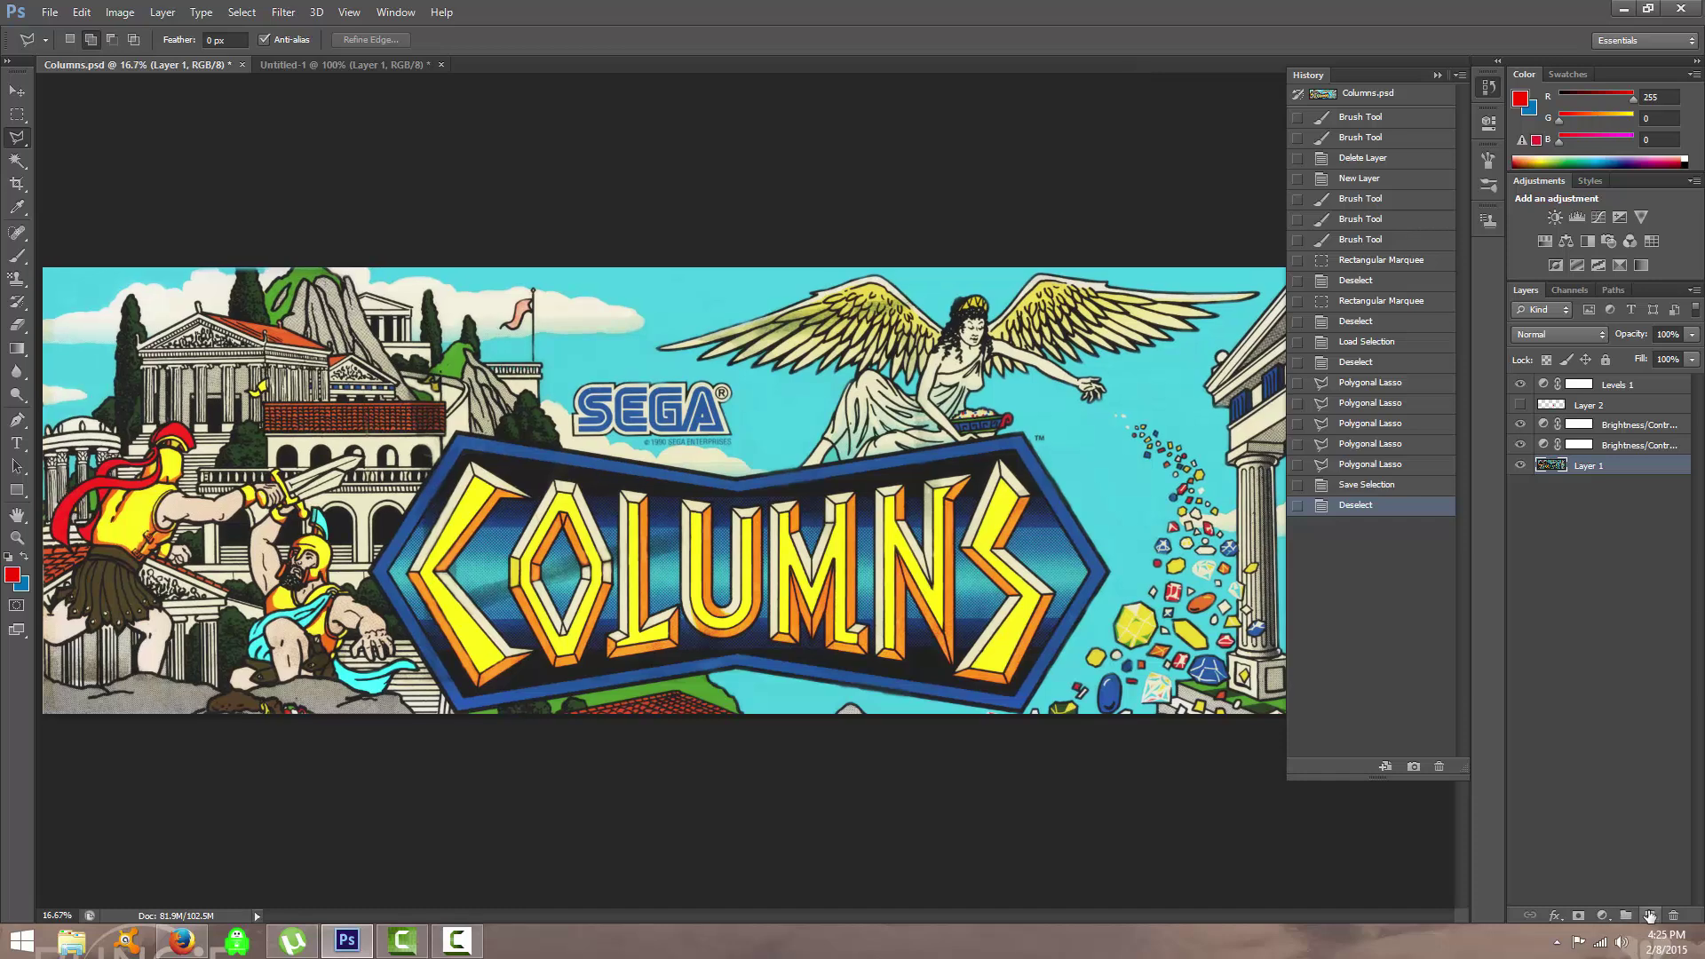
{"action": "left_click", "coordinate": [1649, 916]}
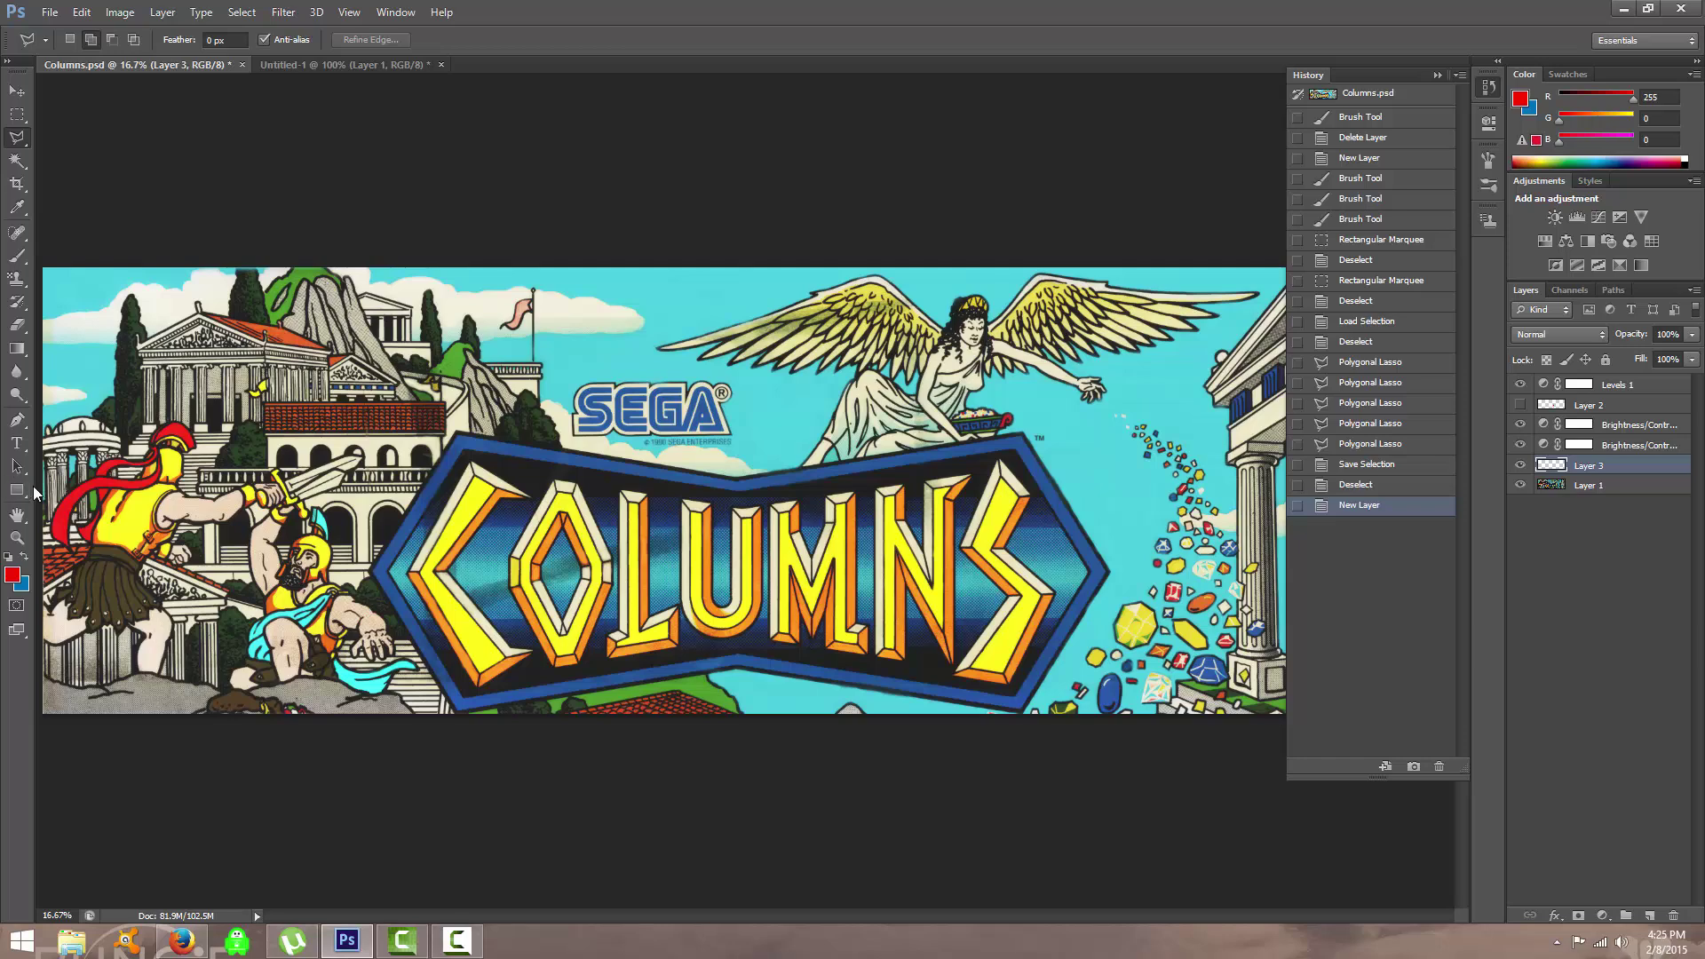
Brush a red mark across the C, O and L of the COLUMNS lettering on the new layer.
{"action": "key", "text": "ctrl+plus"}
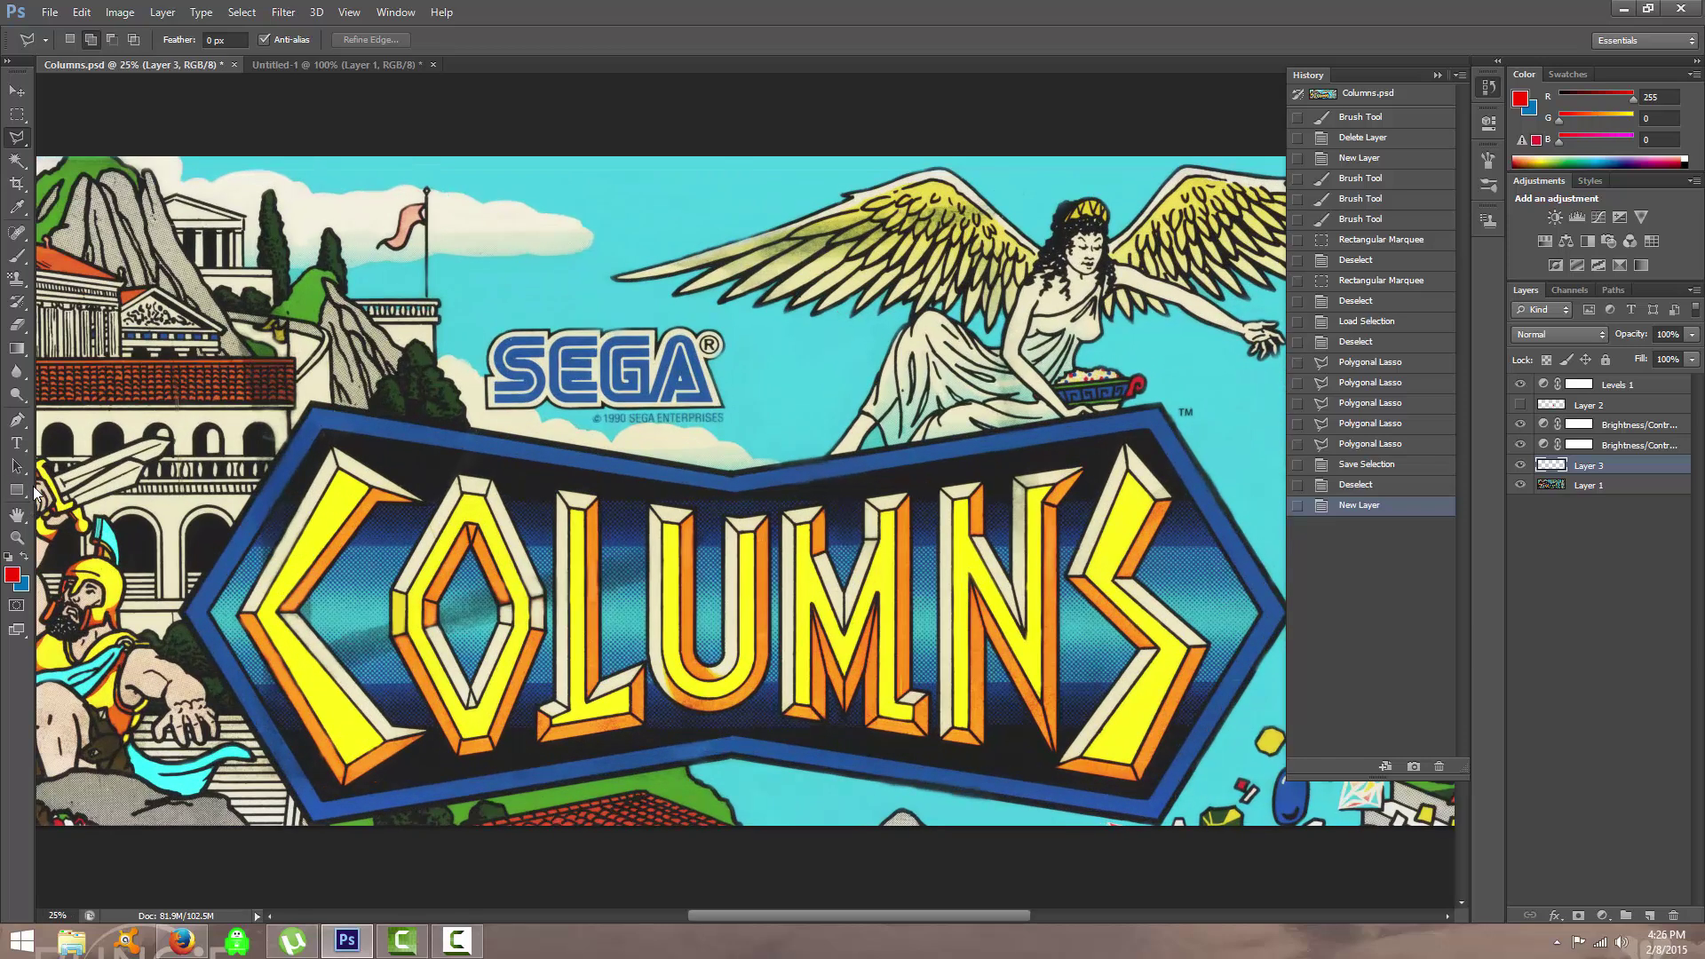
{"action": "key", "text": "ctrl+plus"}
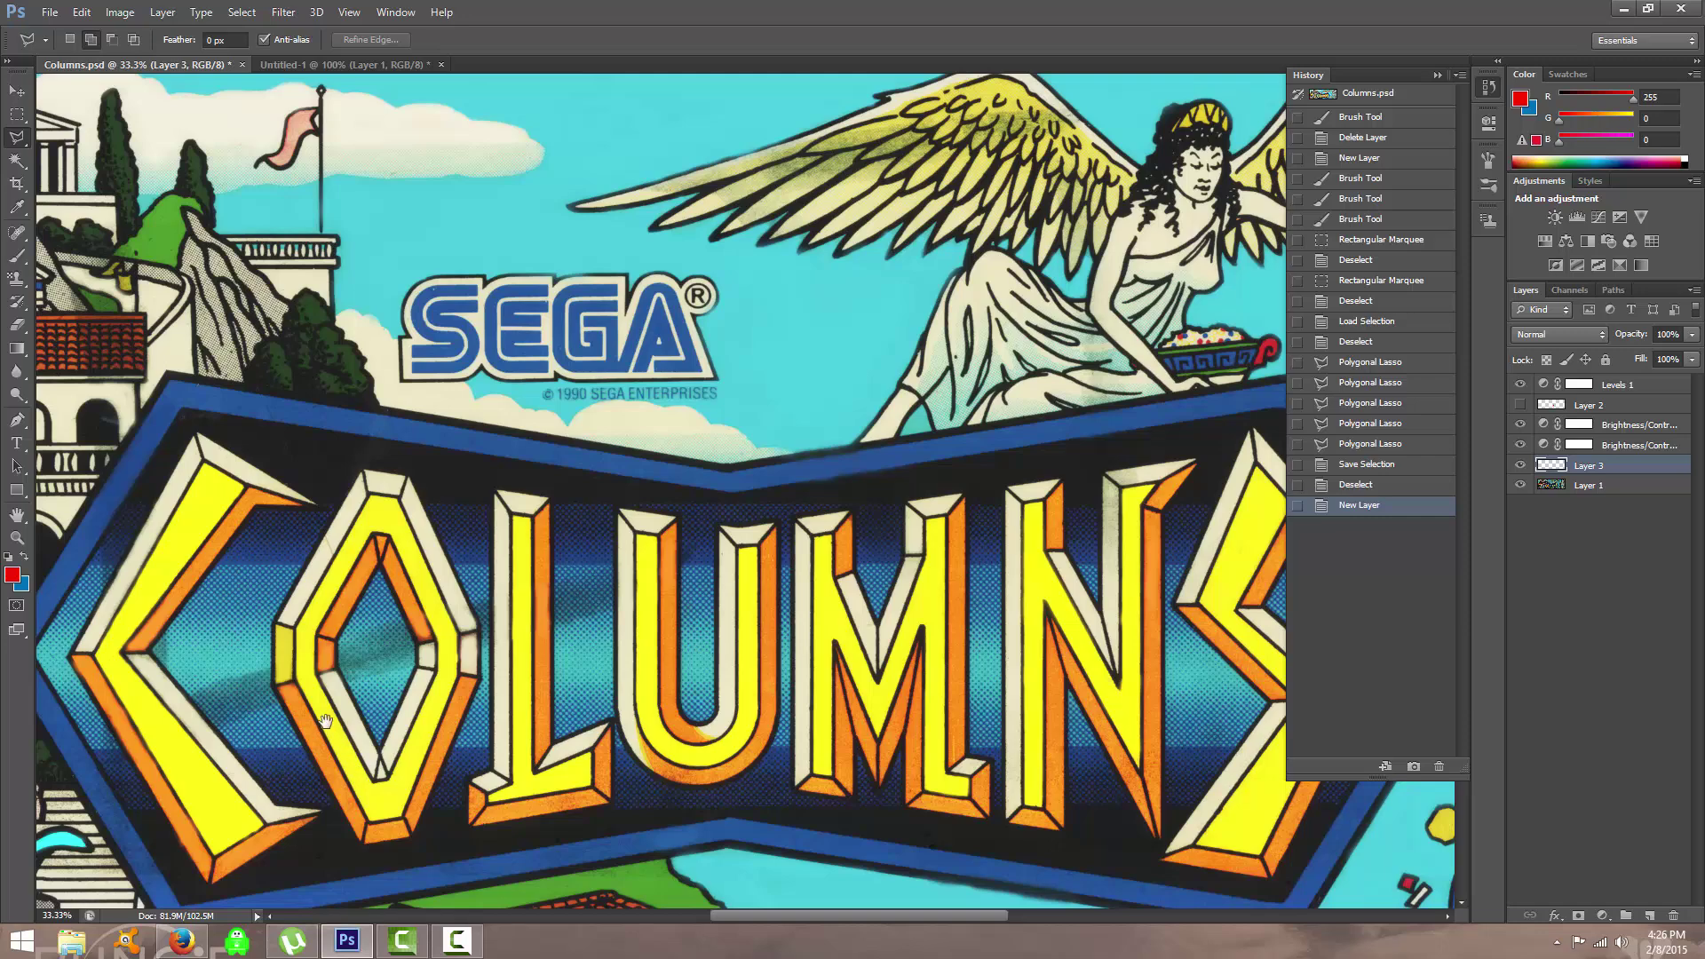
{"action": "left_click_drag", "start_coordinate": [326, 721], "coordinate": [468, 712]}
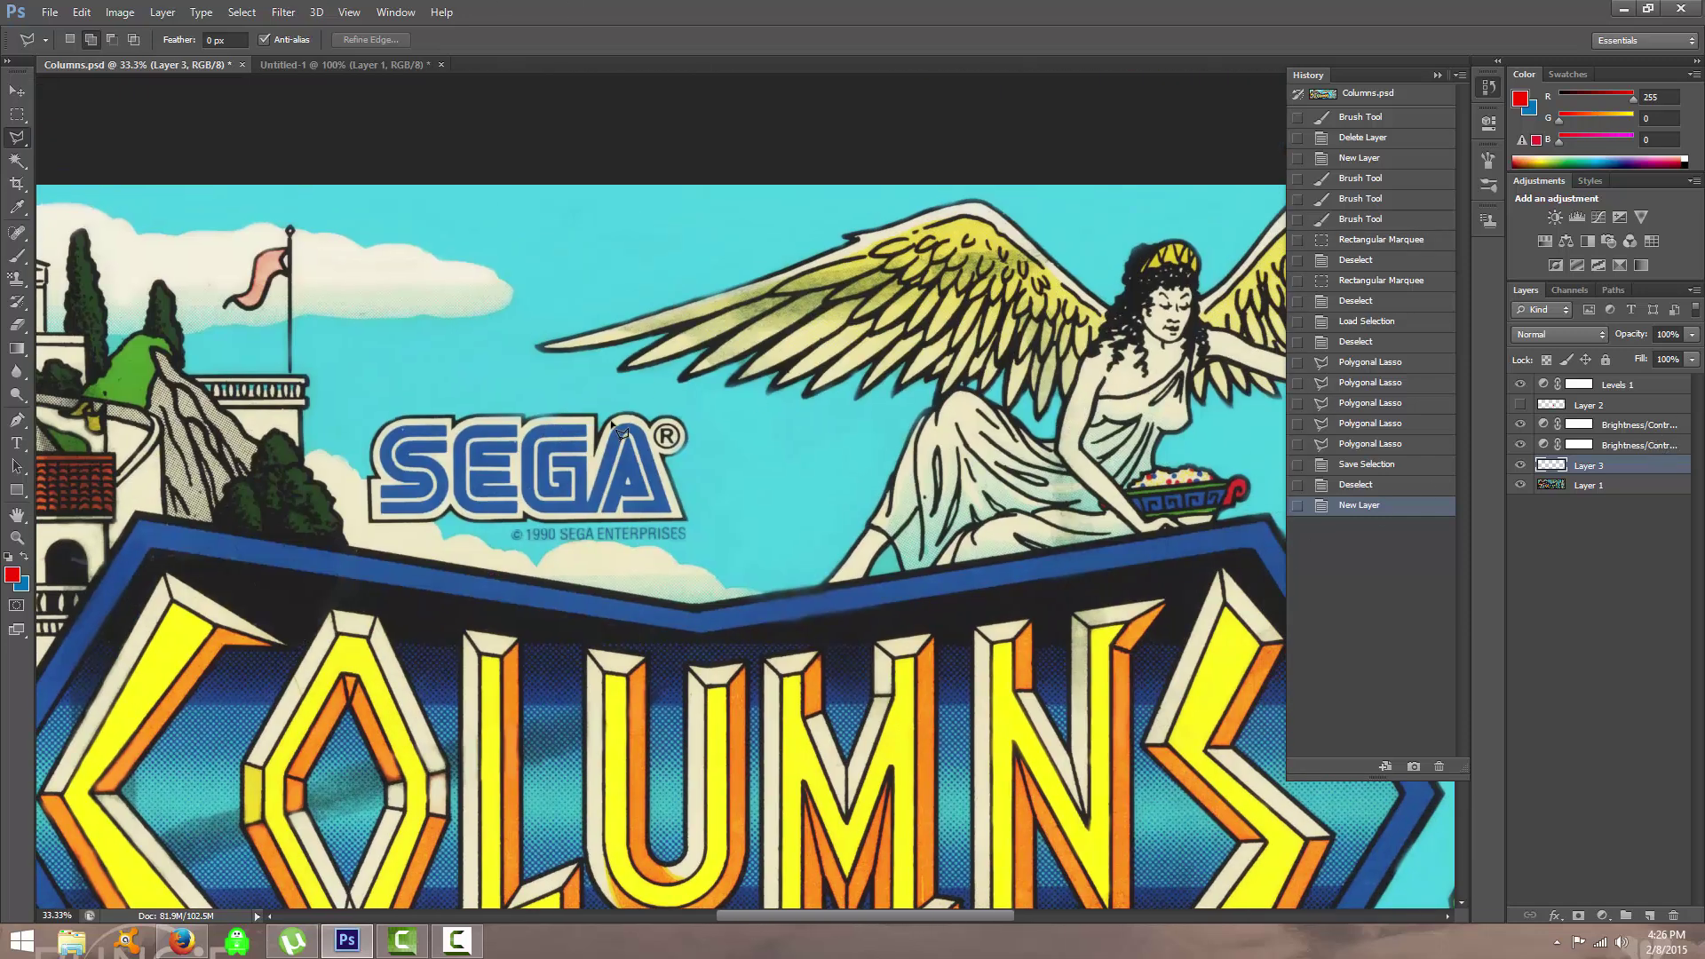
{"action": "left_click_drag", "start_coordinate": [524, 531], "coordinate": [788, 253]}
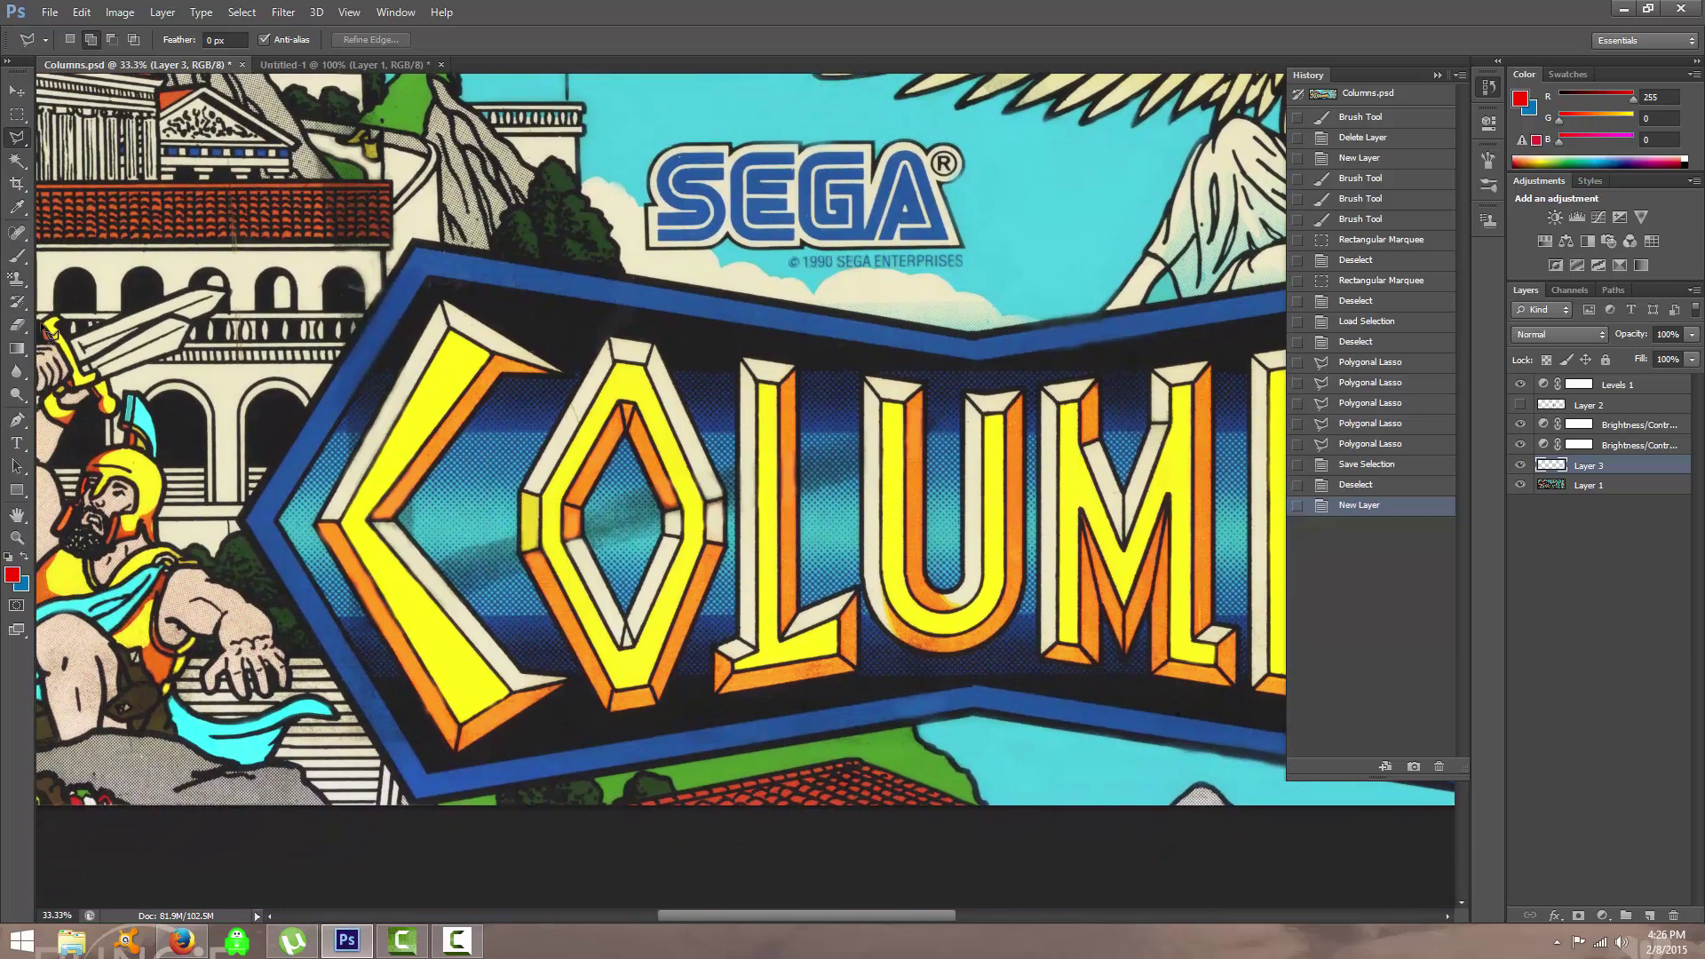
{"action": "left_click", "coordinate": [17, 256]}
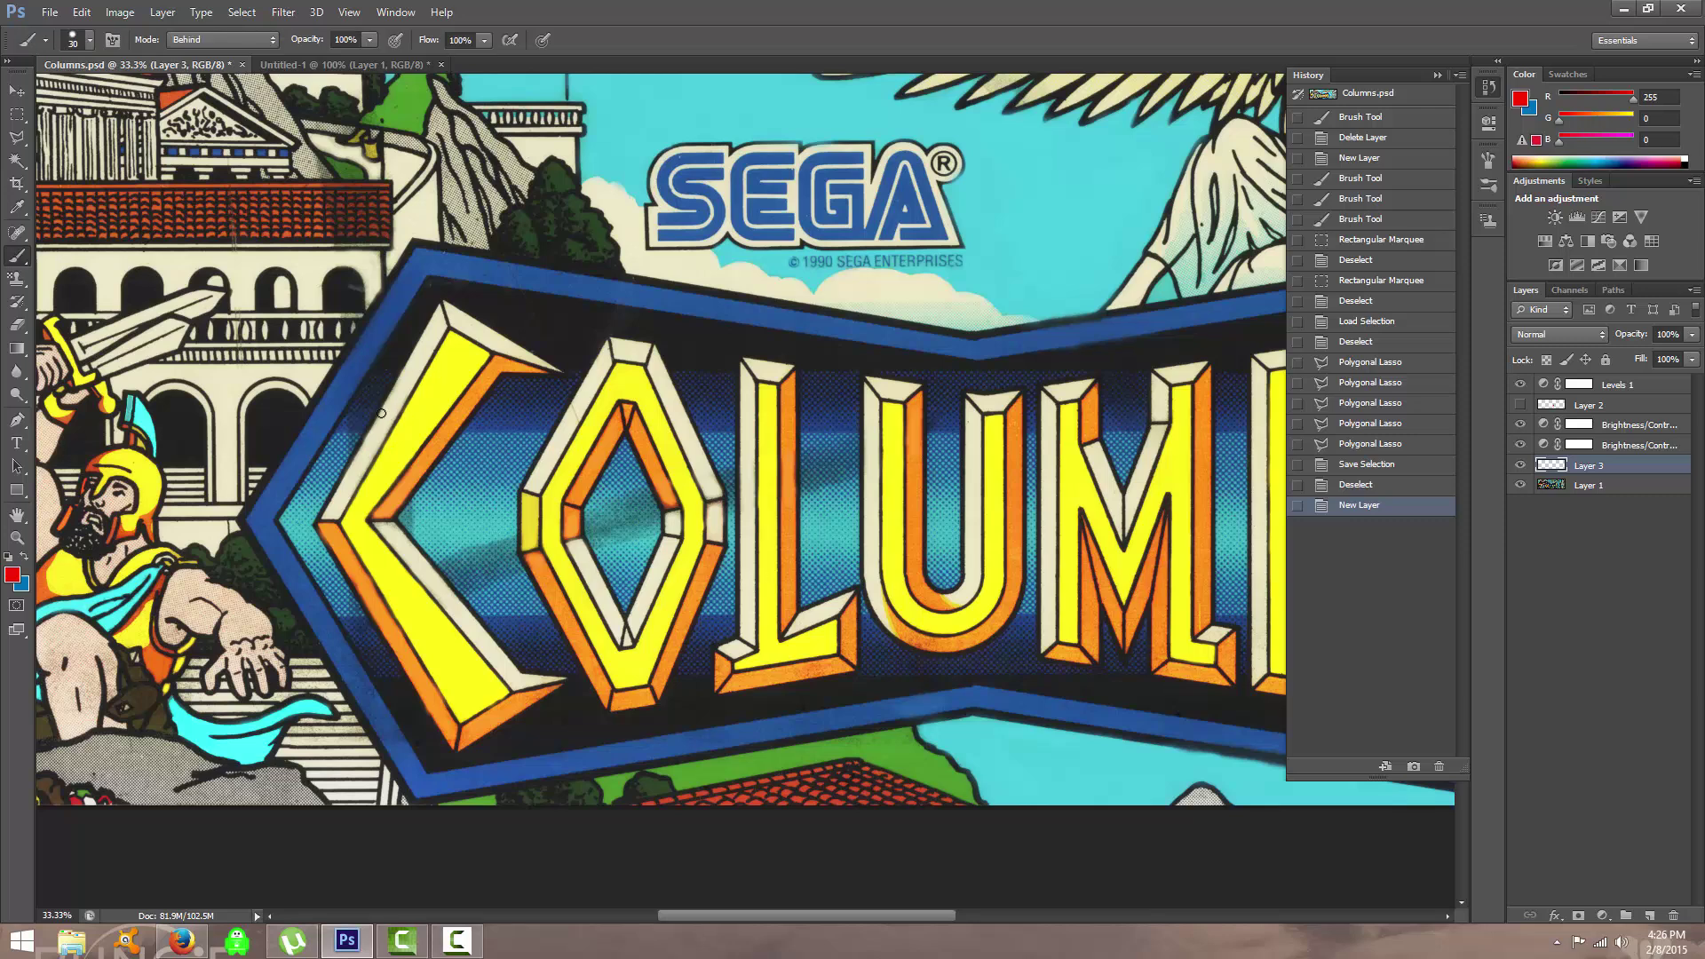
{"action": "mouse_move", "coordinate": [381, 413]}
{"action": "left_mouse_down"}
{"action": "mouse_move", "coordinate": [380, 606]}
{"action": "mouse_move", "coordinate": [806, 462]}
{"action": "left_mouse_up"}
Brush red marks over the angel's wing and the edge of her dress on Layer 3.
{"action": "scroll", "coordinate": [996, 352], "scroll_direction": "up", "scroll_amount": 3}
{"action": "scroll", "coordinate": [996, 352], "scroll_direction": "right", "scroll_amount": 3}
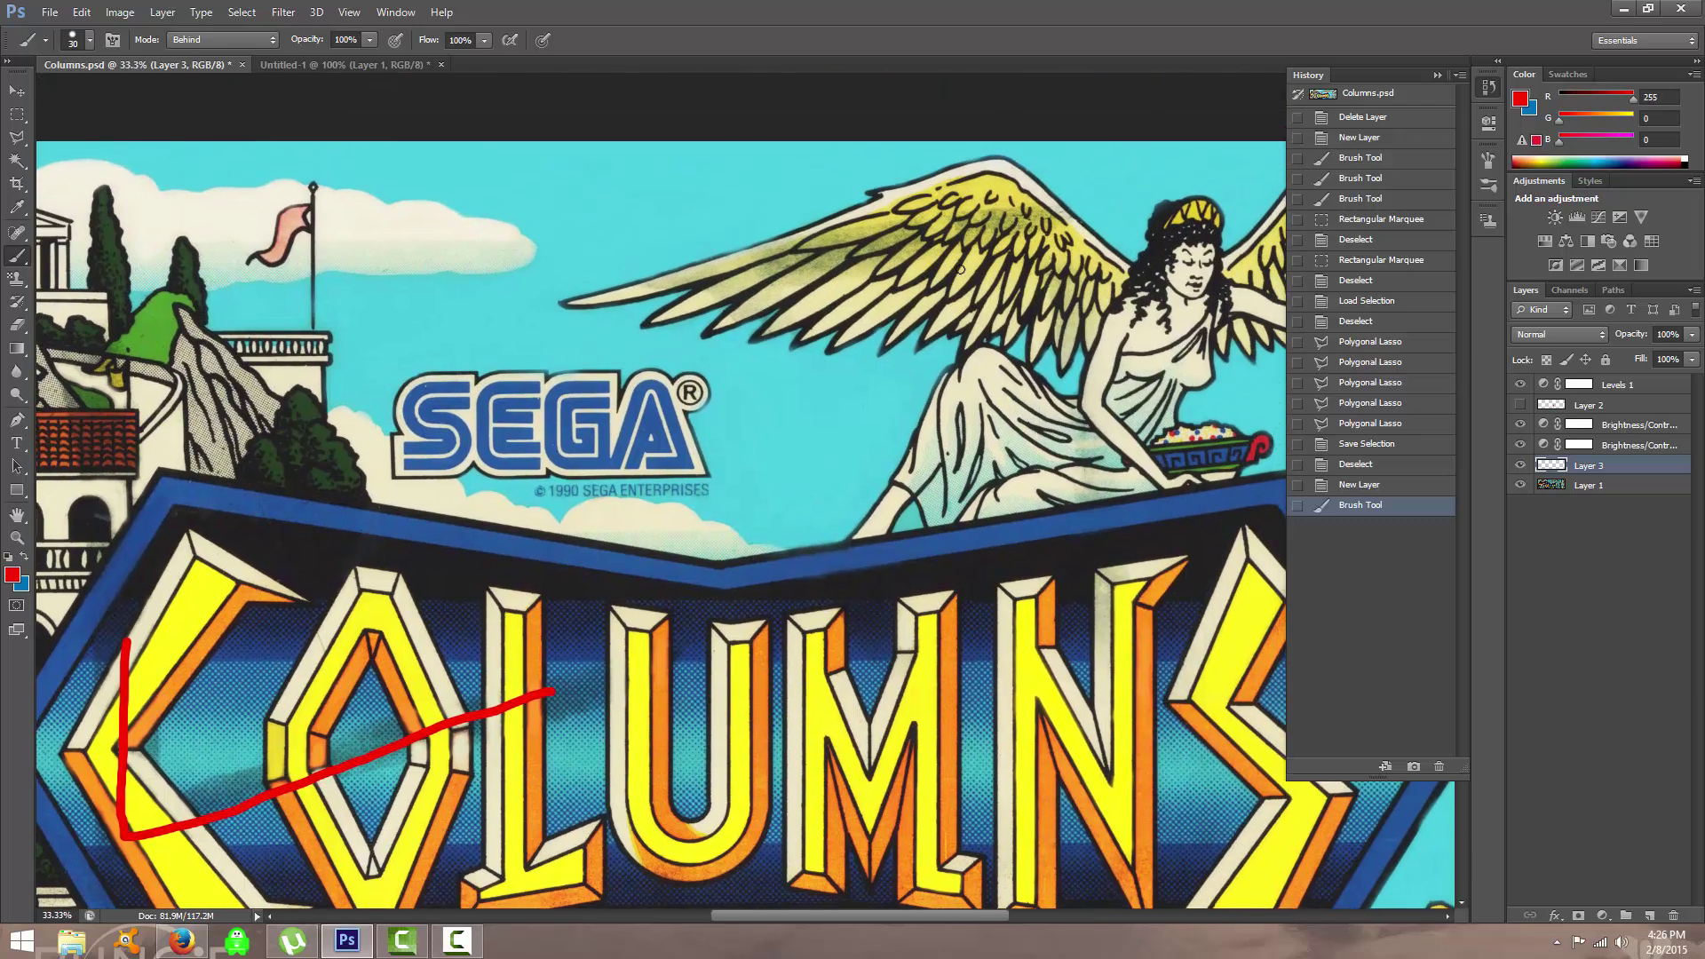
{"action": "mouse_move", "coordinate": [773, 253]}
{"action": "left_mouse_down"}
{"action": "mouse_move", "coordinate": [1098, 222]}
{"action": "mouse_move", "coordinate": [1055, 284]}
{"action": "left_mouse_up"}
{"action": "left_click", "coordinate": [1085, 424]}
{"action": "left_click_drag", "start_coordinate": [1084, 498], "coordinate": [1090, 530]}
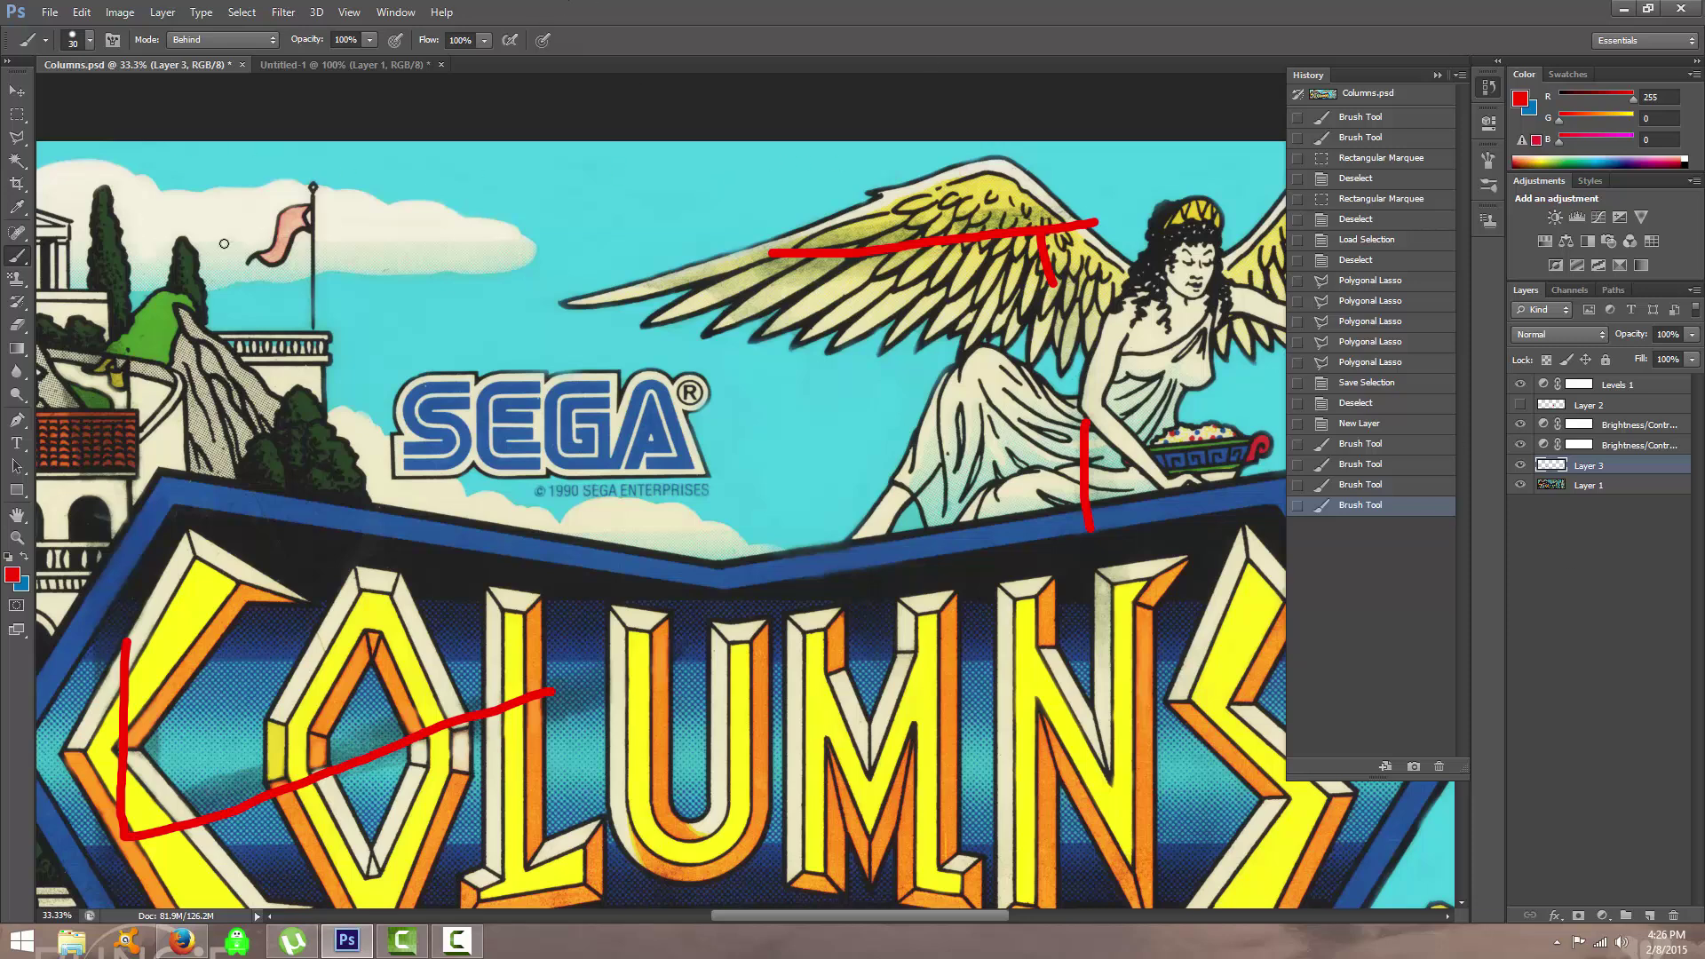
Hide and reshow Layer 3, and clear all the red brush marks from it.
{"action": "left_click", "coordinate": [1520, 466]}
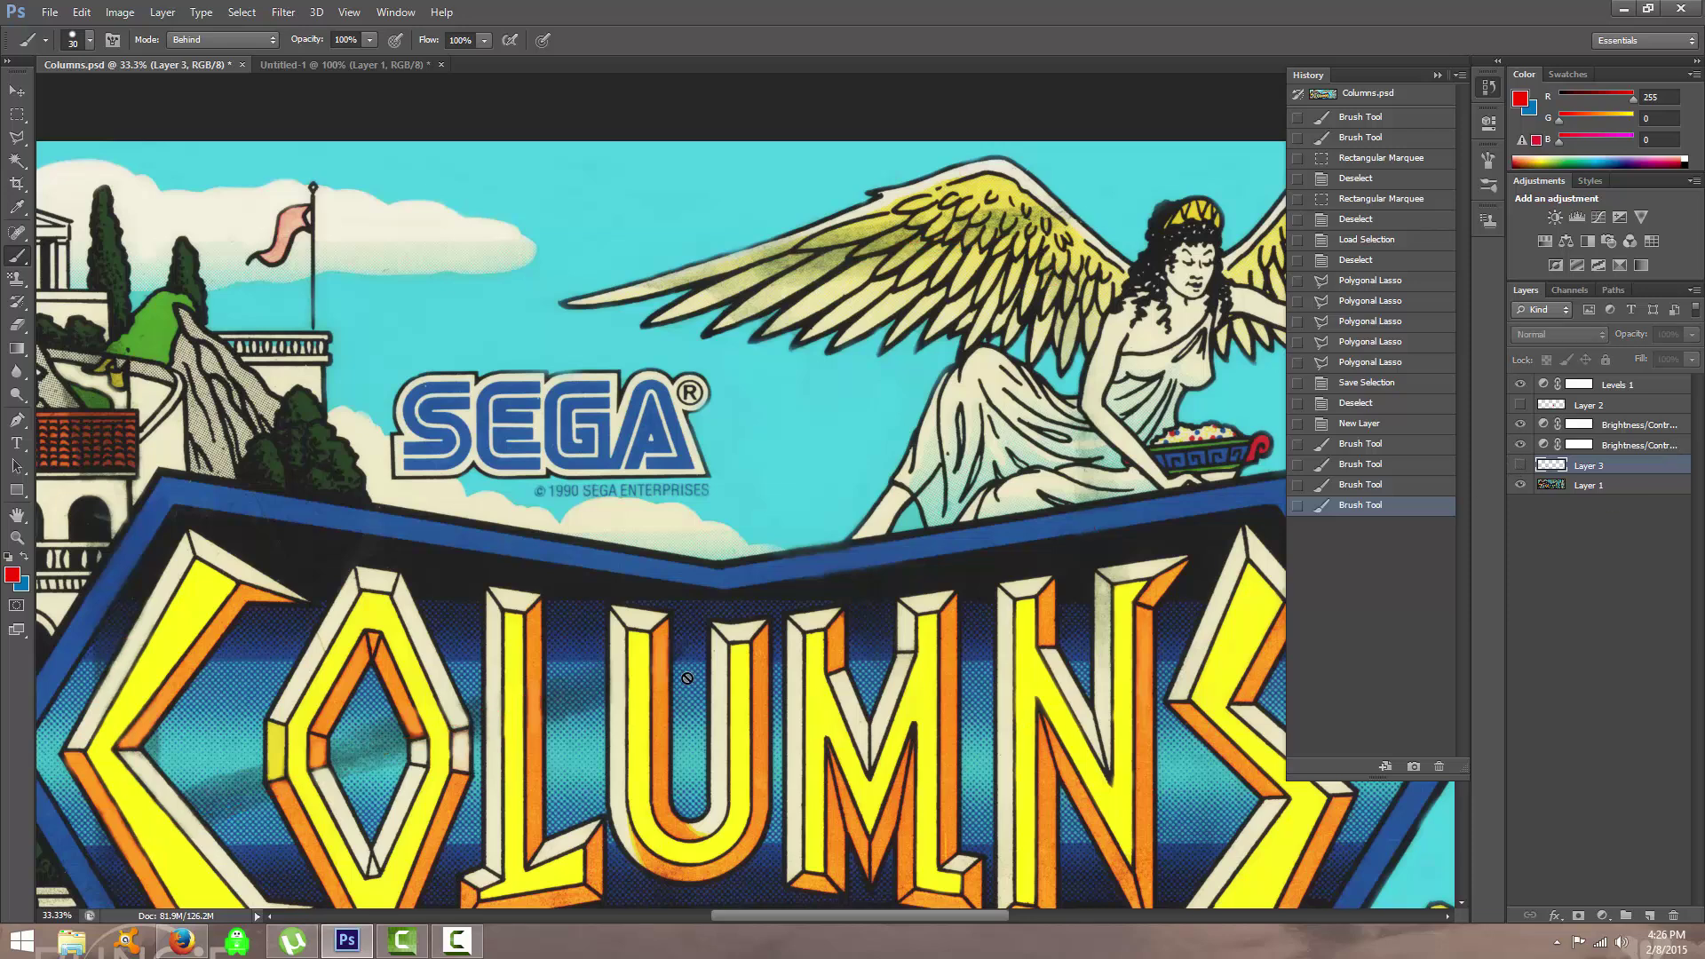
{"action": "left_click", "coordinate": [1520, 465]}
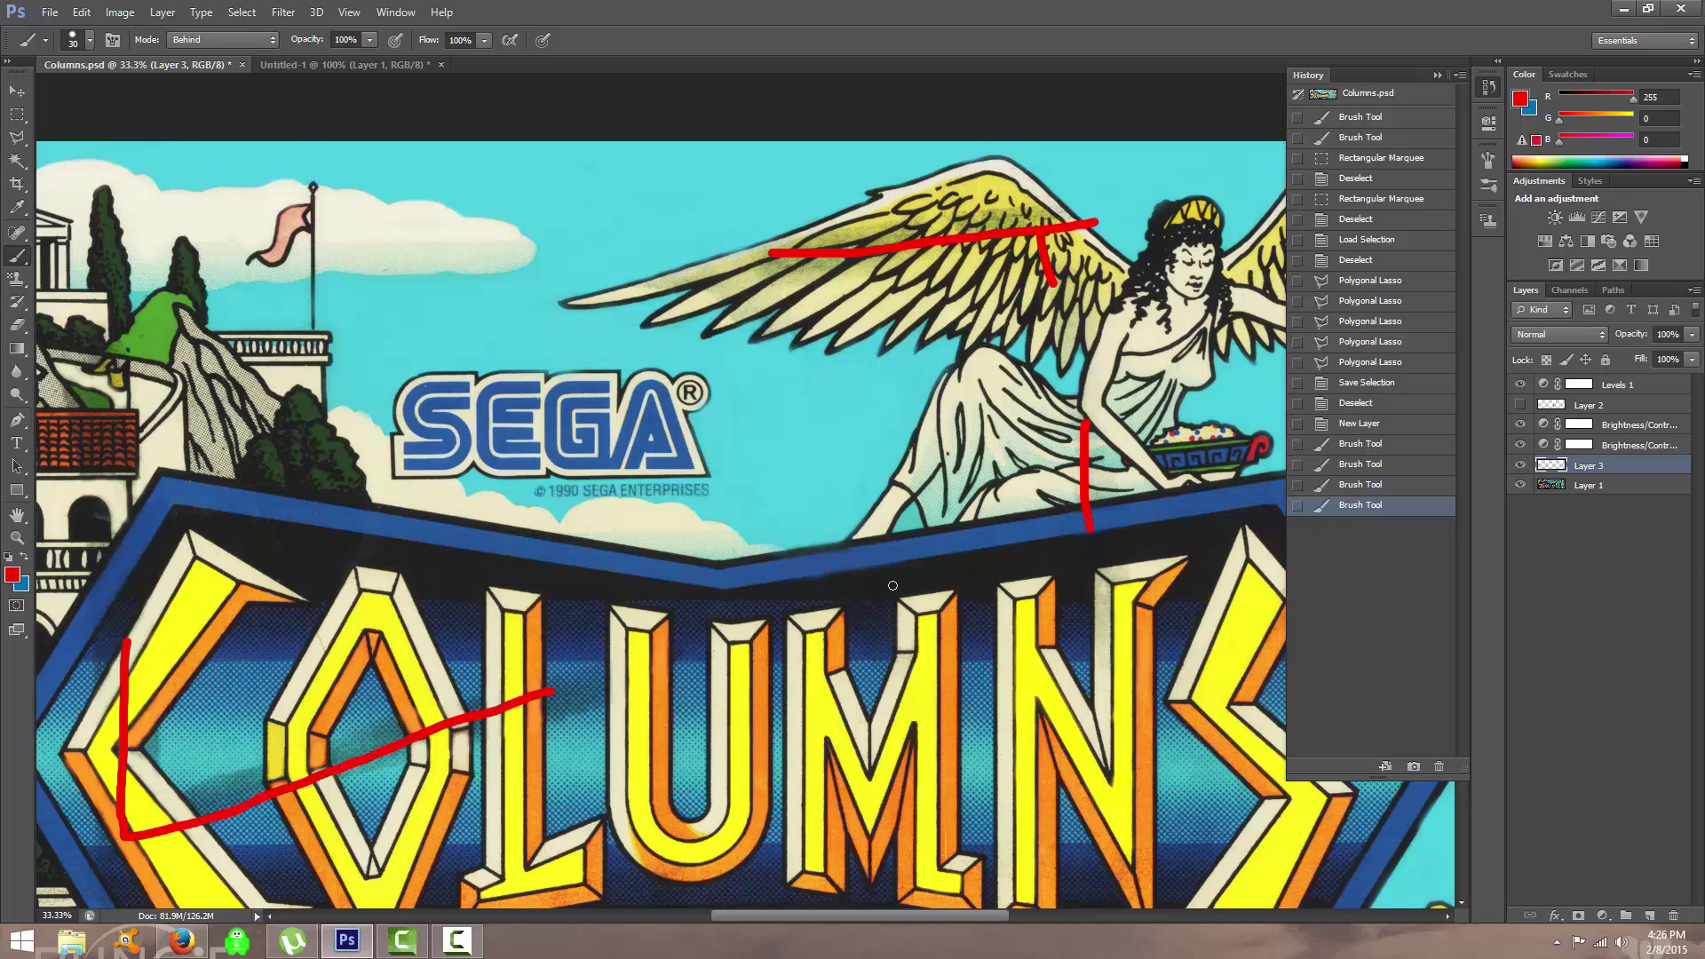
{"action": "key", "text": "ctrl+a"}
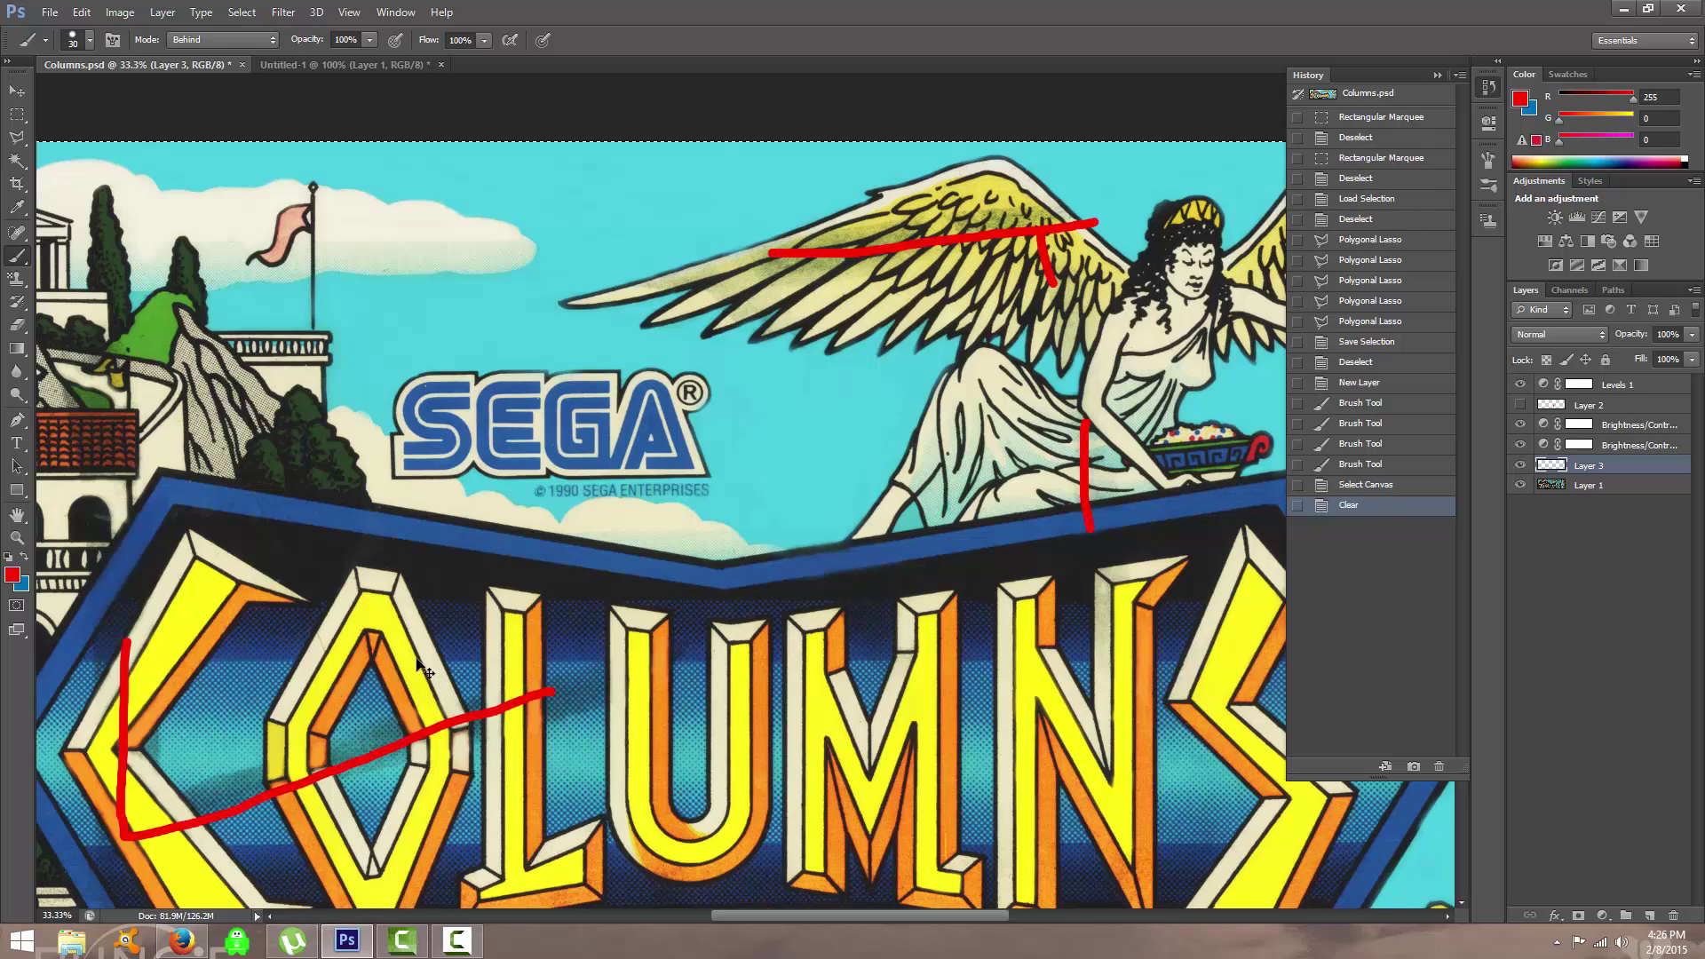
{"action": "key", "text": "Delete"}
Circle the clean halftone gap between the M and N of COLUMNS with a red brush stroke.
{"action": "left_click_drag", "start_coordinate": [324, 677], "coordinate": [636, 476]}
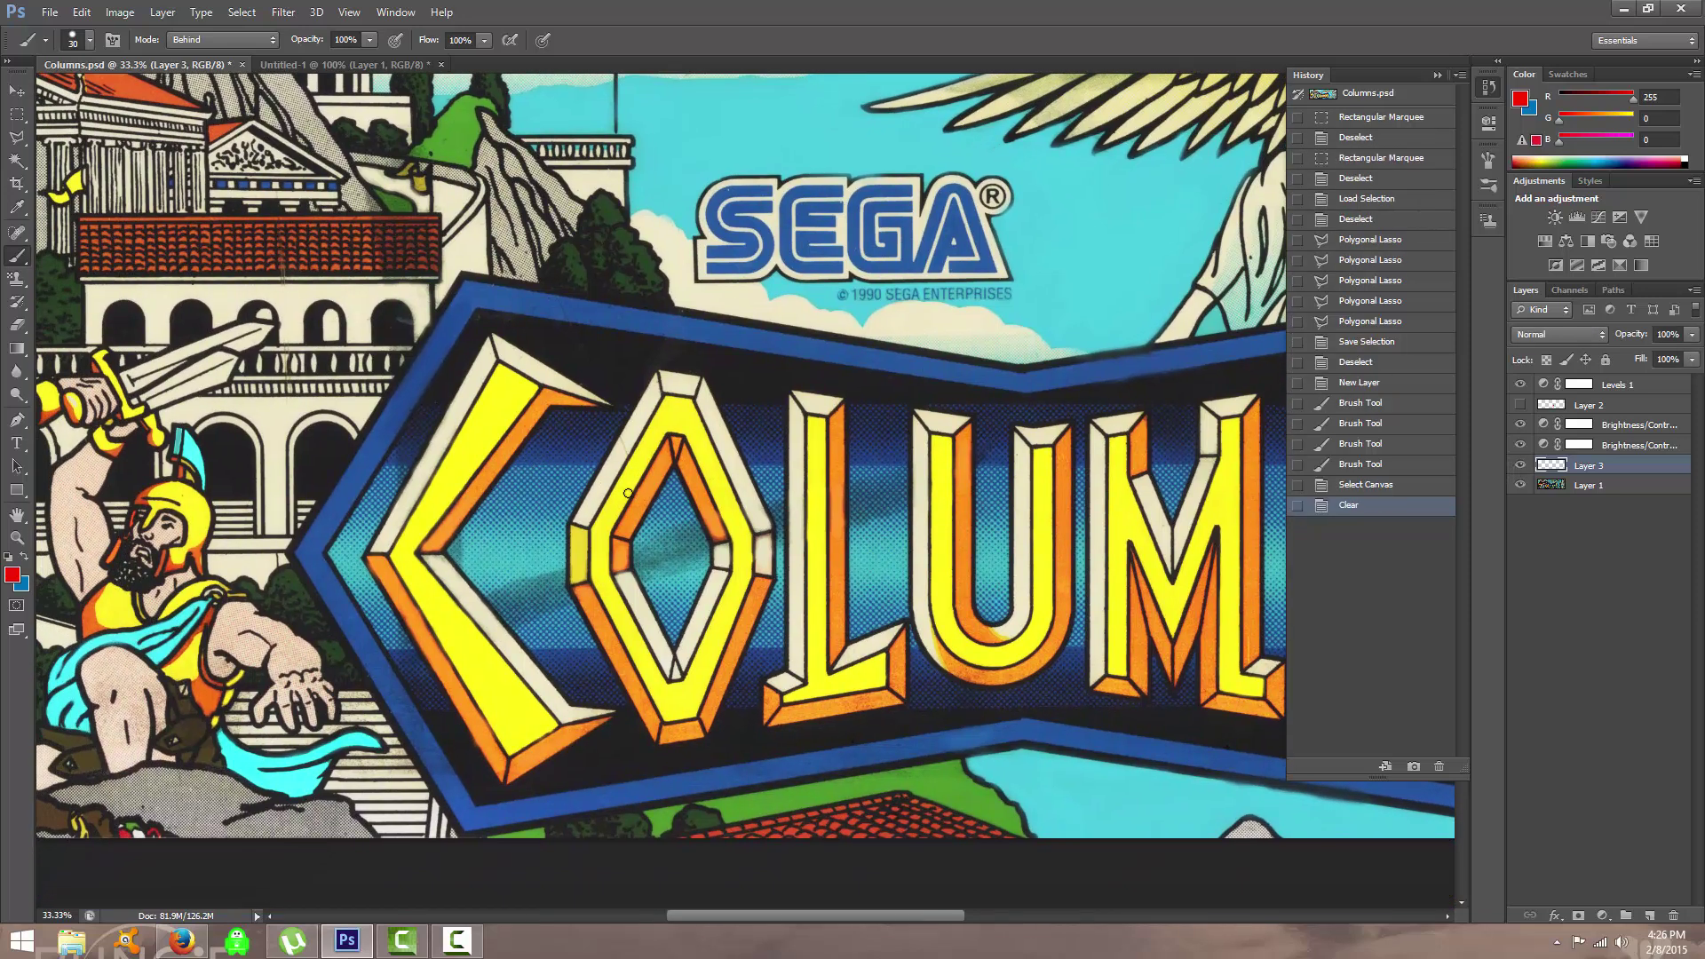
{"action": "left_click_drag", "start_coordinate": [1012, 525], "coordinate": [831, 449]}
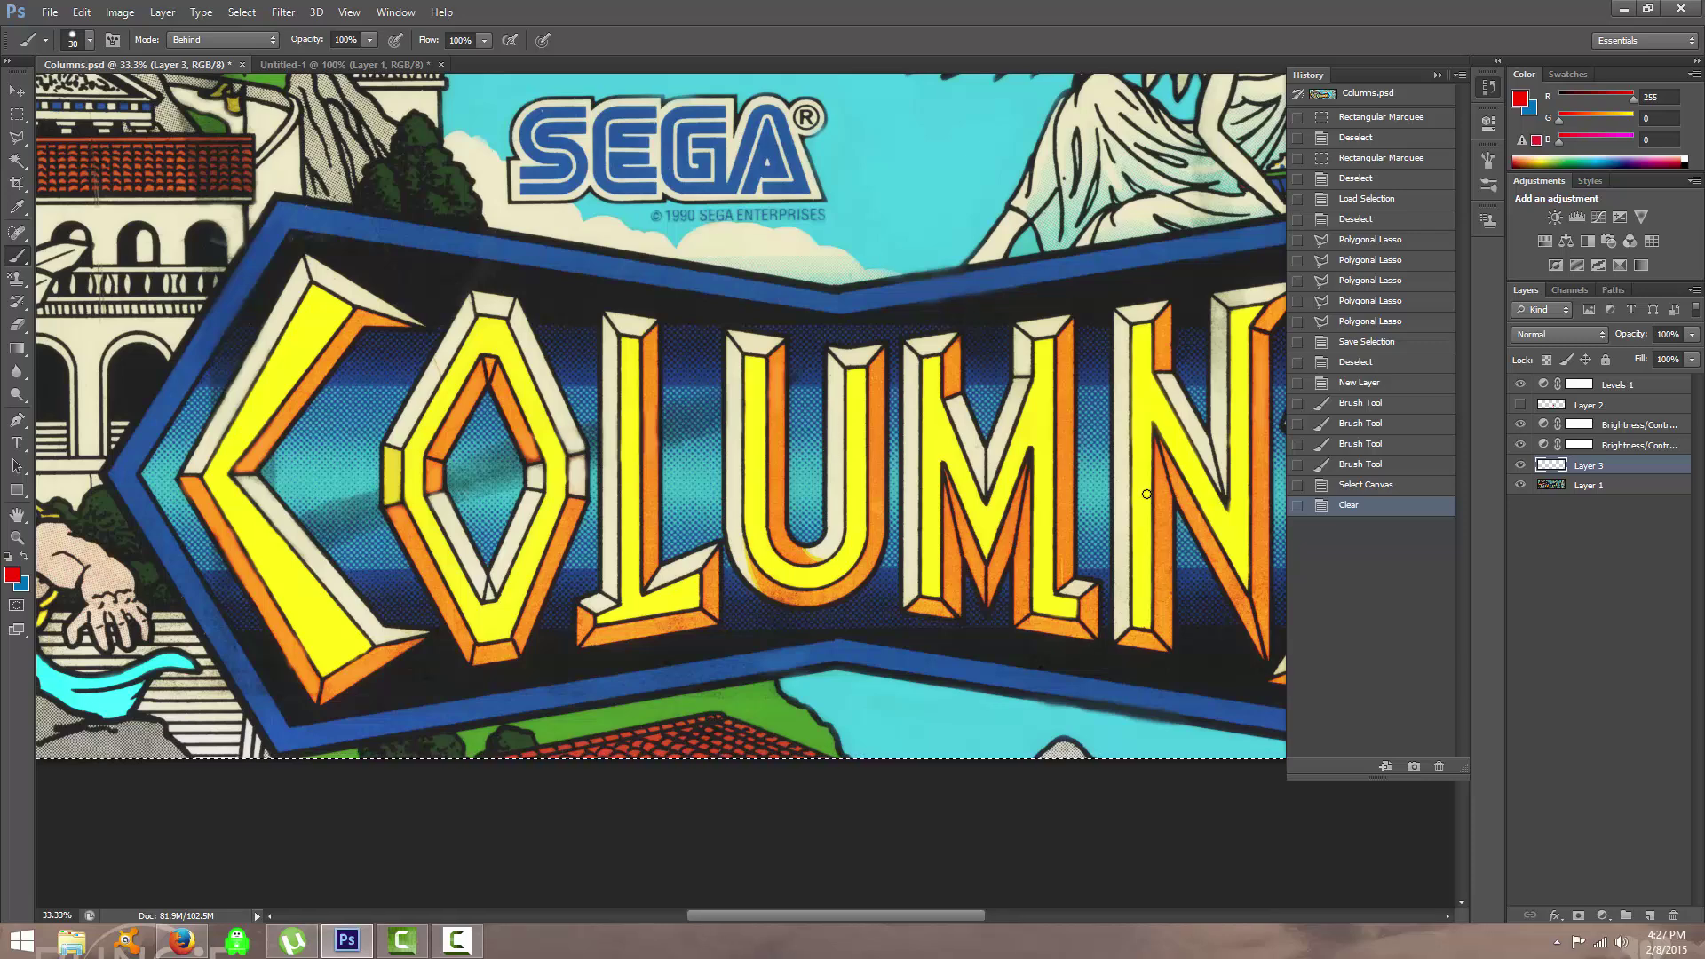
{"action": "mouse_move", "coordinate": [1141, 469]}
{"action": "left_mouse_down"}
{"action": "mouse_move", "coordinate": [1076, 453]}
{"action": "mouse_move", "coordinate": [1074, 424]}
{"action": "mouse_move", "coordinate": [1010, 352]}
{"action": "mouse_move", "coordinate": [951, 390]}
{"action": "mouse_move", "coordinate": [957, 576]}
{"action": "mouse_move", "coordinate": [1042, 590]}
{"action": "mouse_move", "coordinate": [1083, 500]}
{"action": "mouse_move", "coordinate": [1028, 357]}
{"action": "left_mouse_up"}
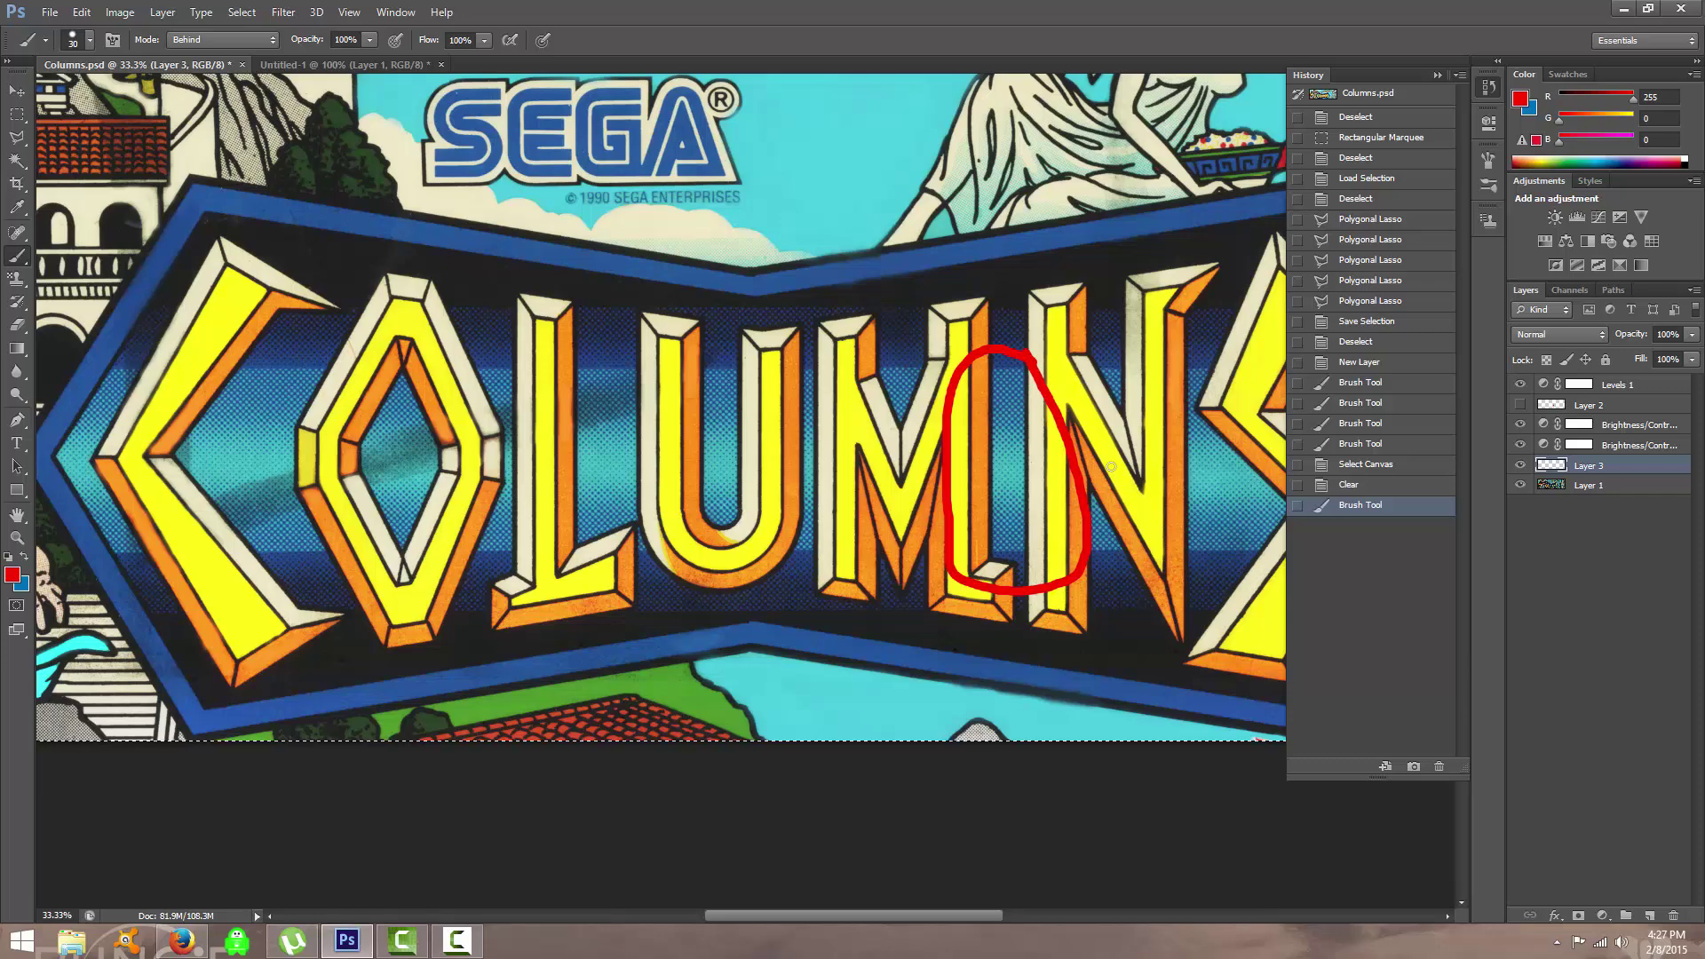
Clear the canvas selection and marquee-select the blue halftone strip between the M and N on Layer 1.
{"action": "key", "text": "ctrl+plus"}
{"action": "key", "text": "ctrl+plus"}
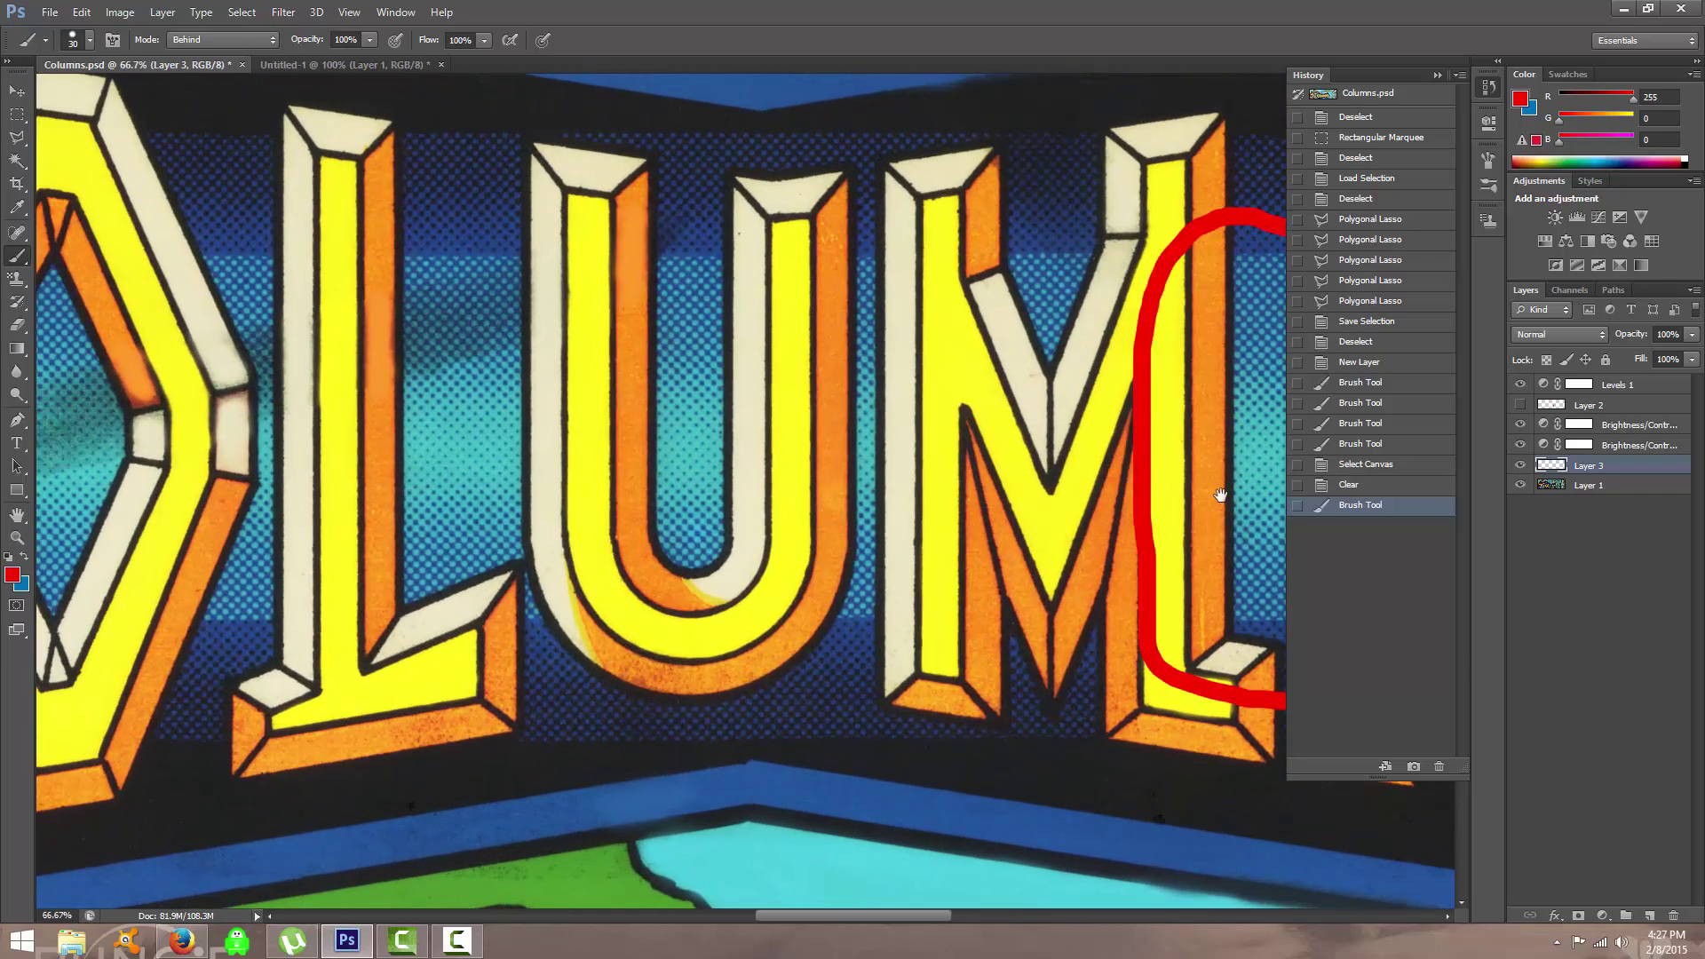
{"action": "left_click_drag", "start_coordinate": [1220, 495], "coordinate": [860, 546]}
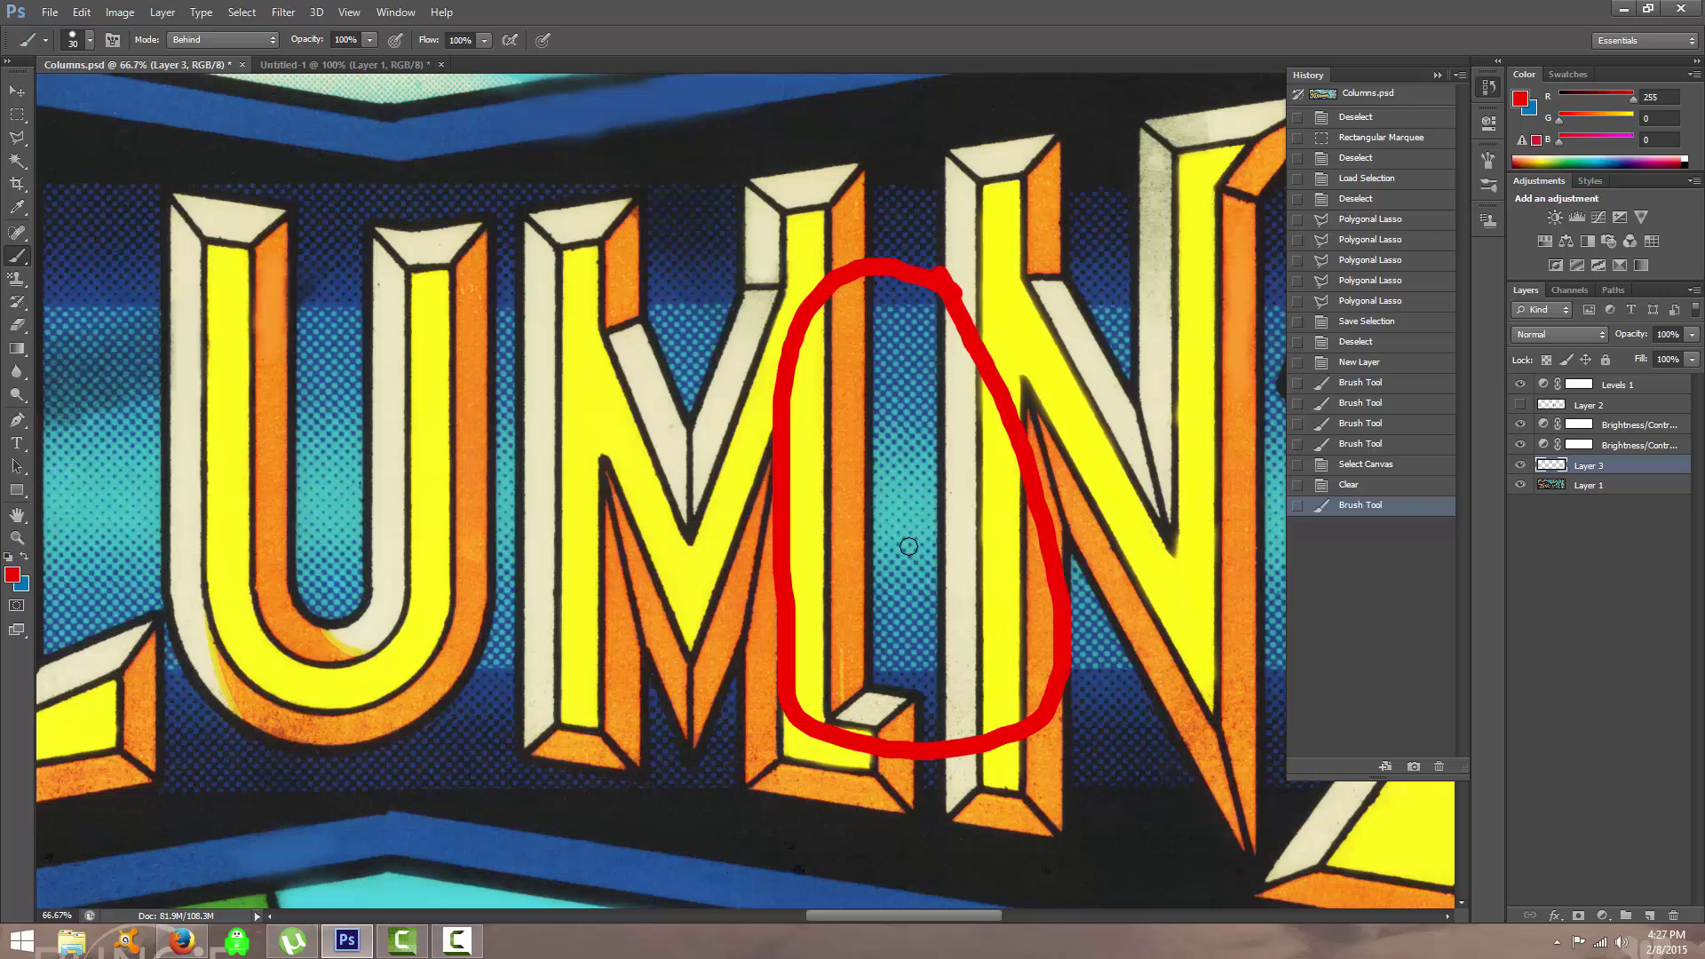
{"action": "left_click", "coordinate": [17, 115]}
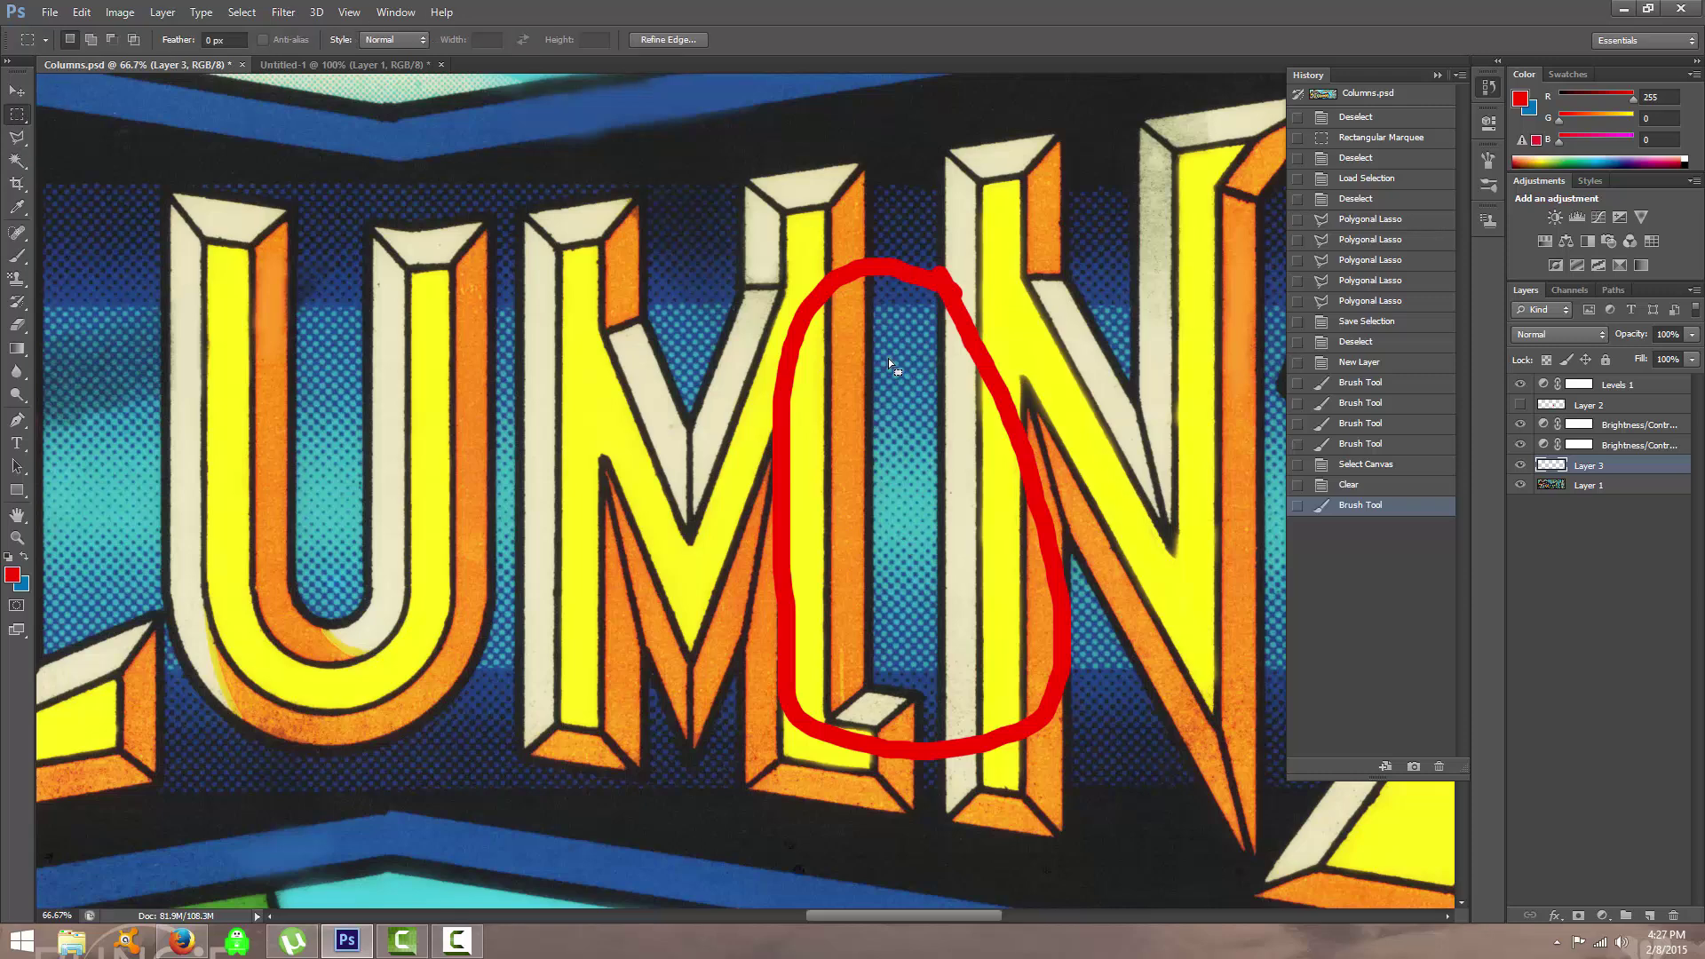
{"action": "key", "text": "ctrl+1"}
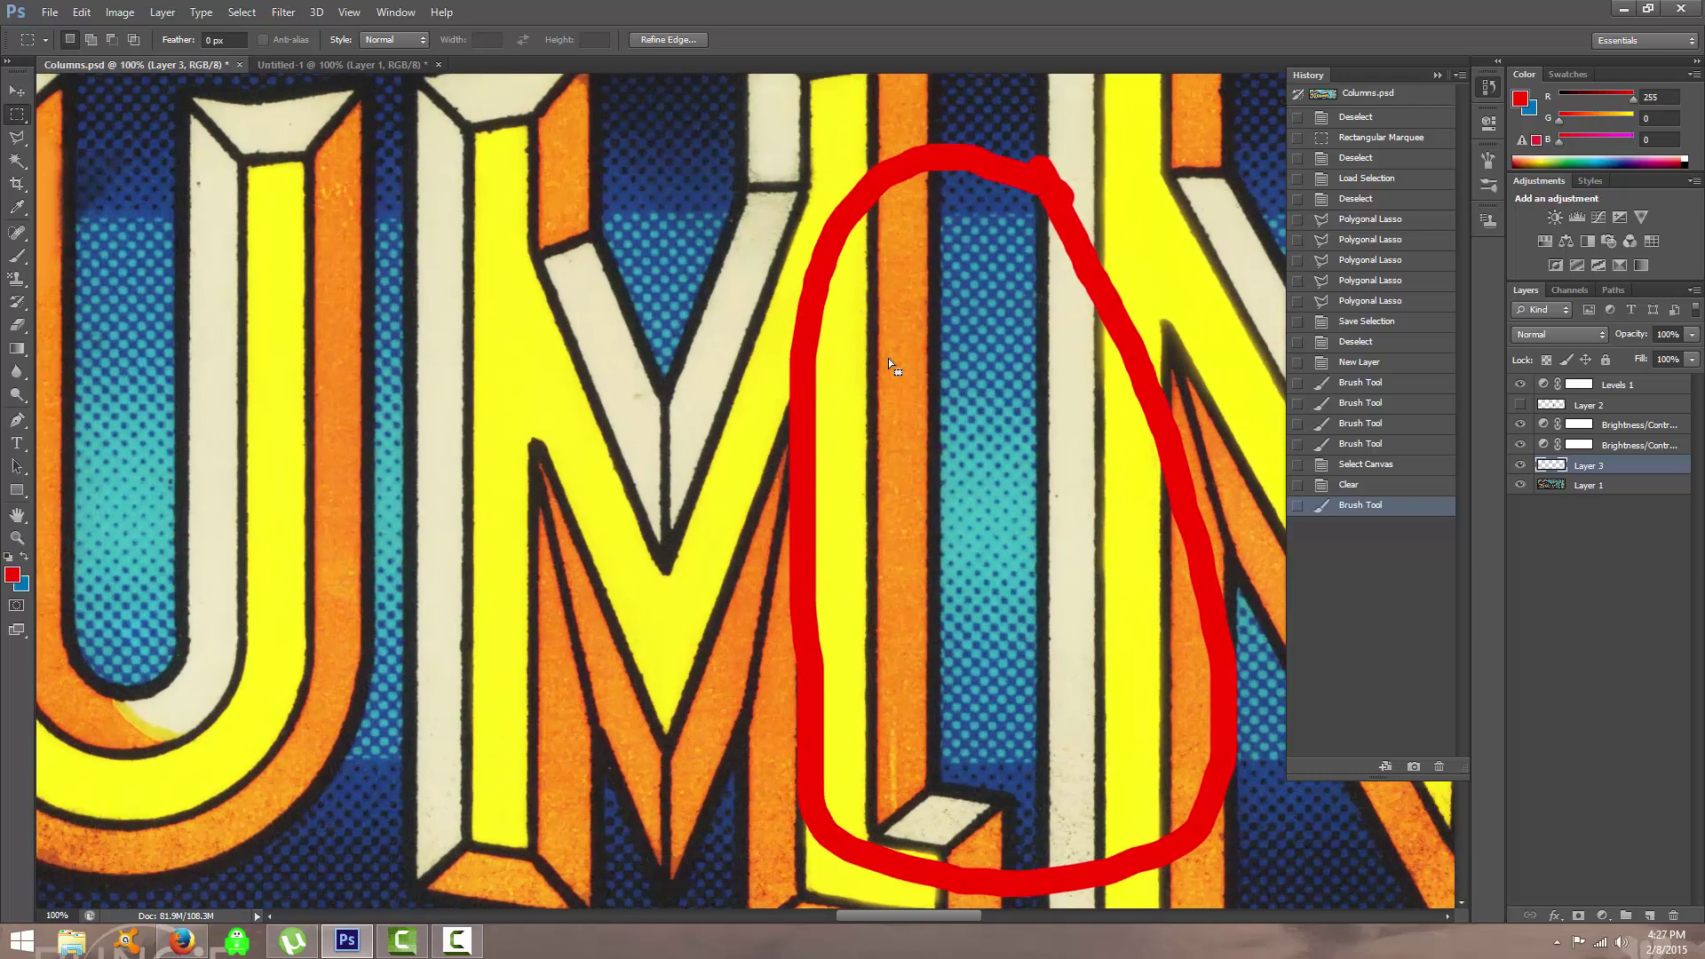
{"action": "left_click_drag", "start_coordinate": [1112, 438], "coordinate": [990, 420]}
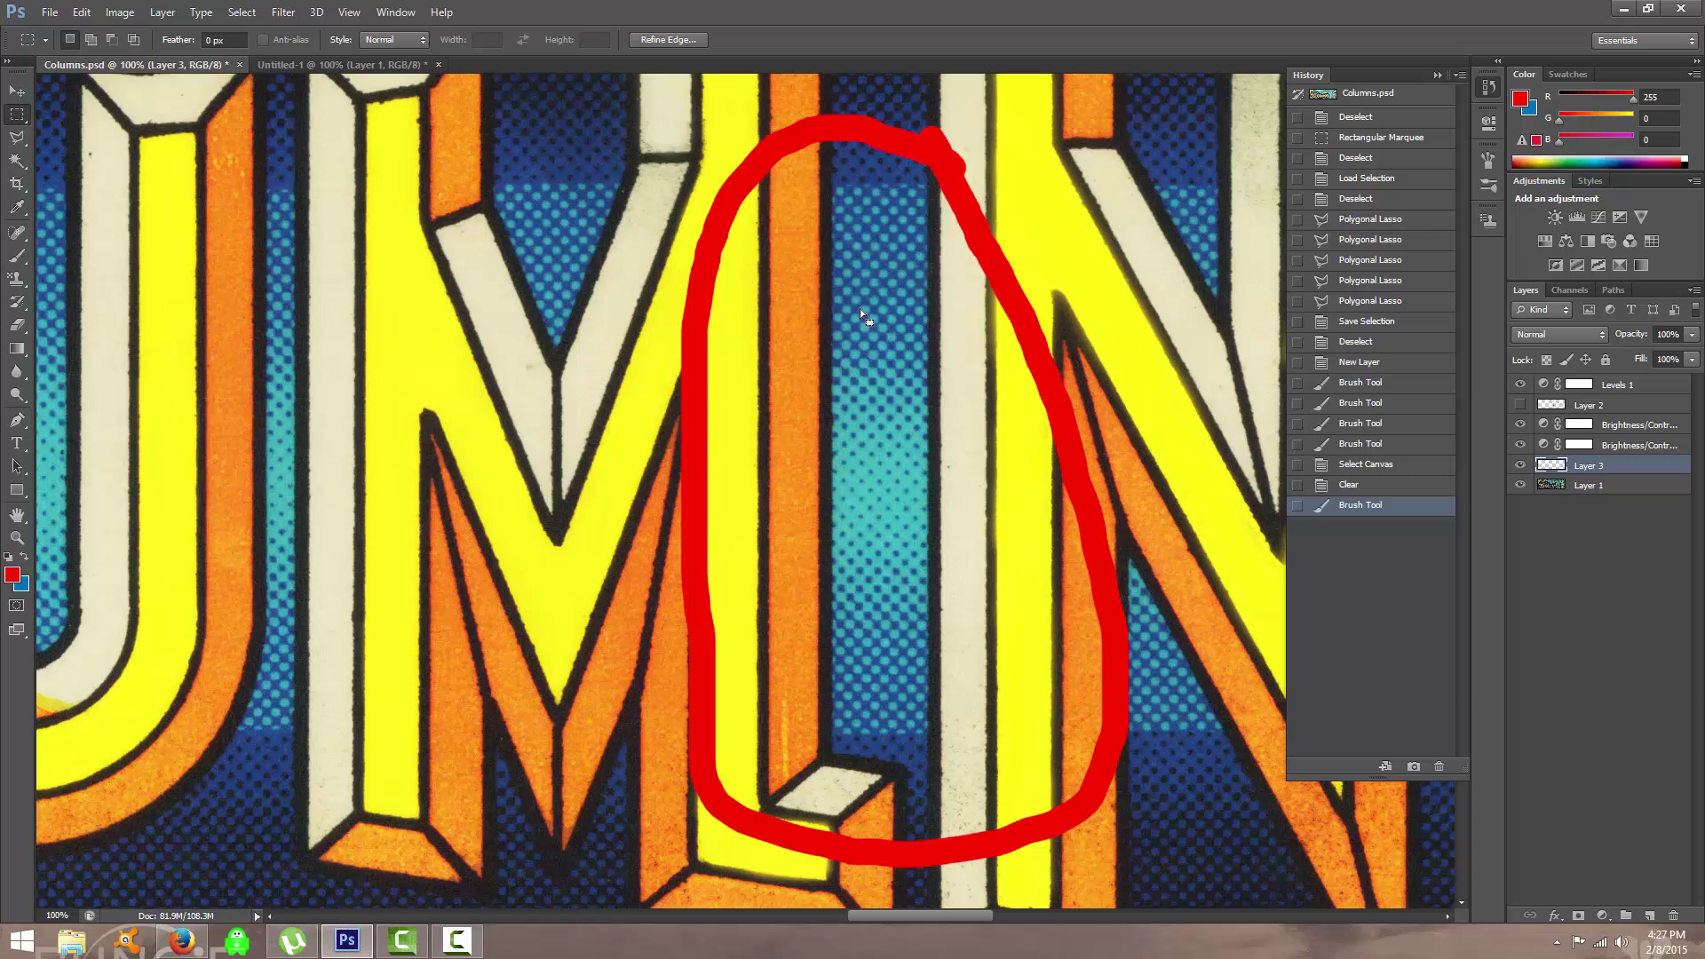
{"action": "scroll", "coordinate": [848, 231], "scroll_direction": "up", "scroll_amount": 2}
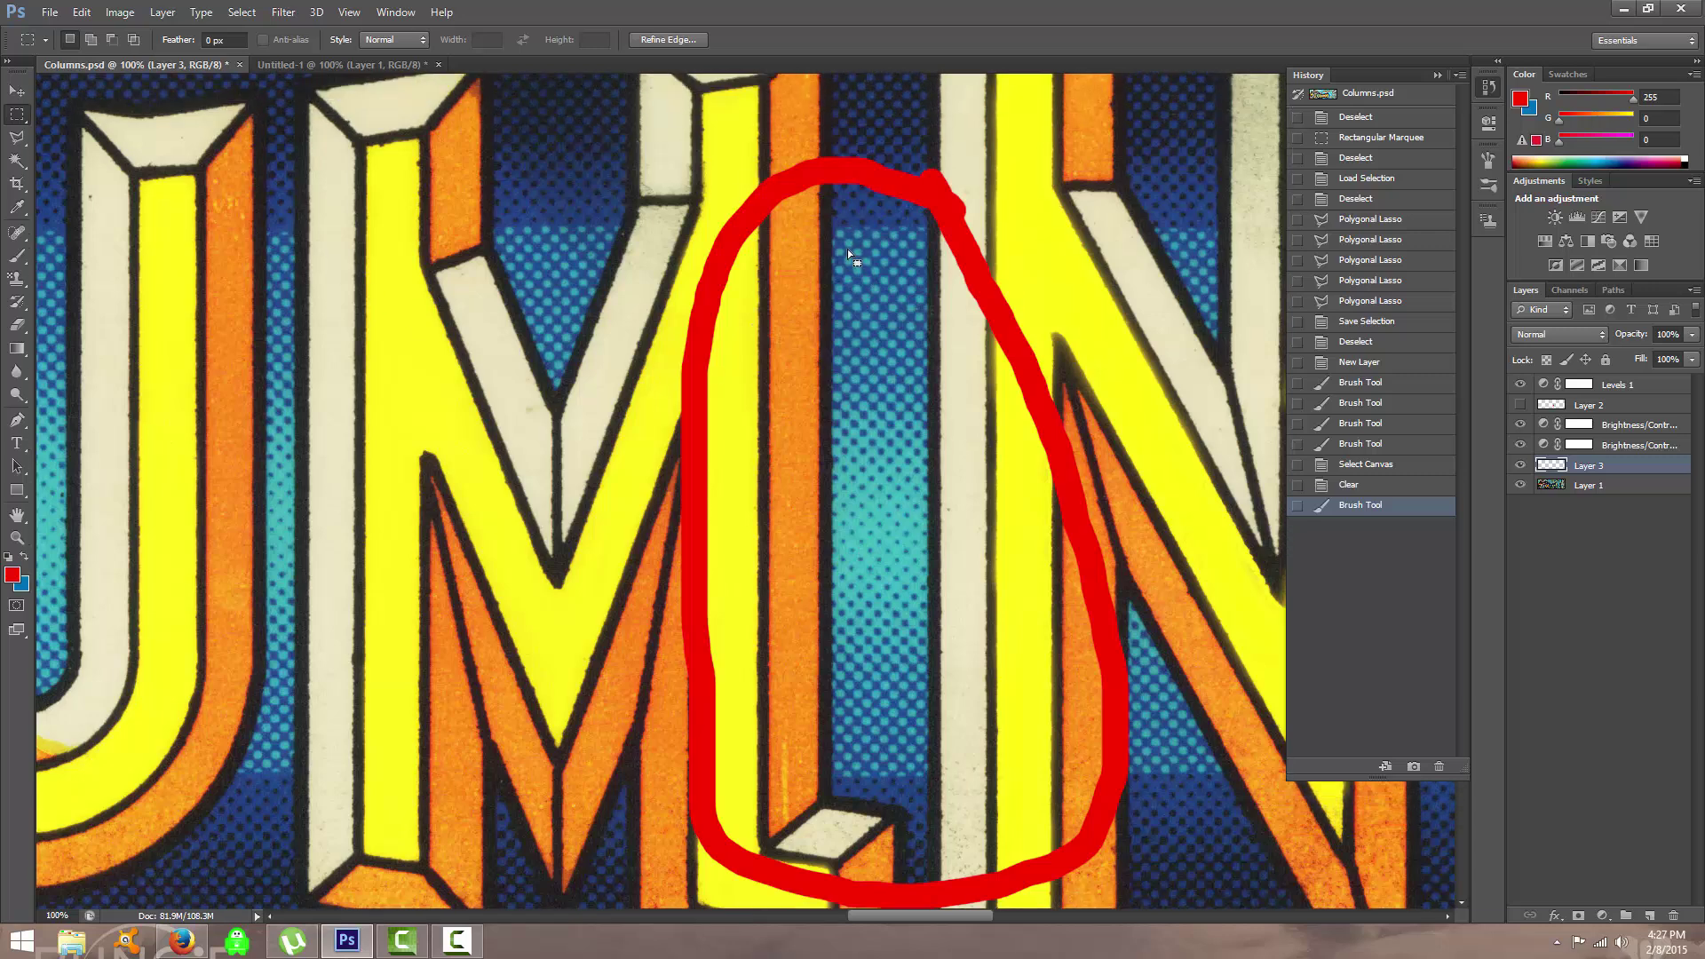
{"action": "key", "text": "ctrl+d"}
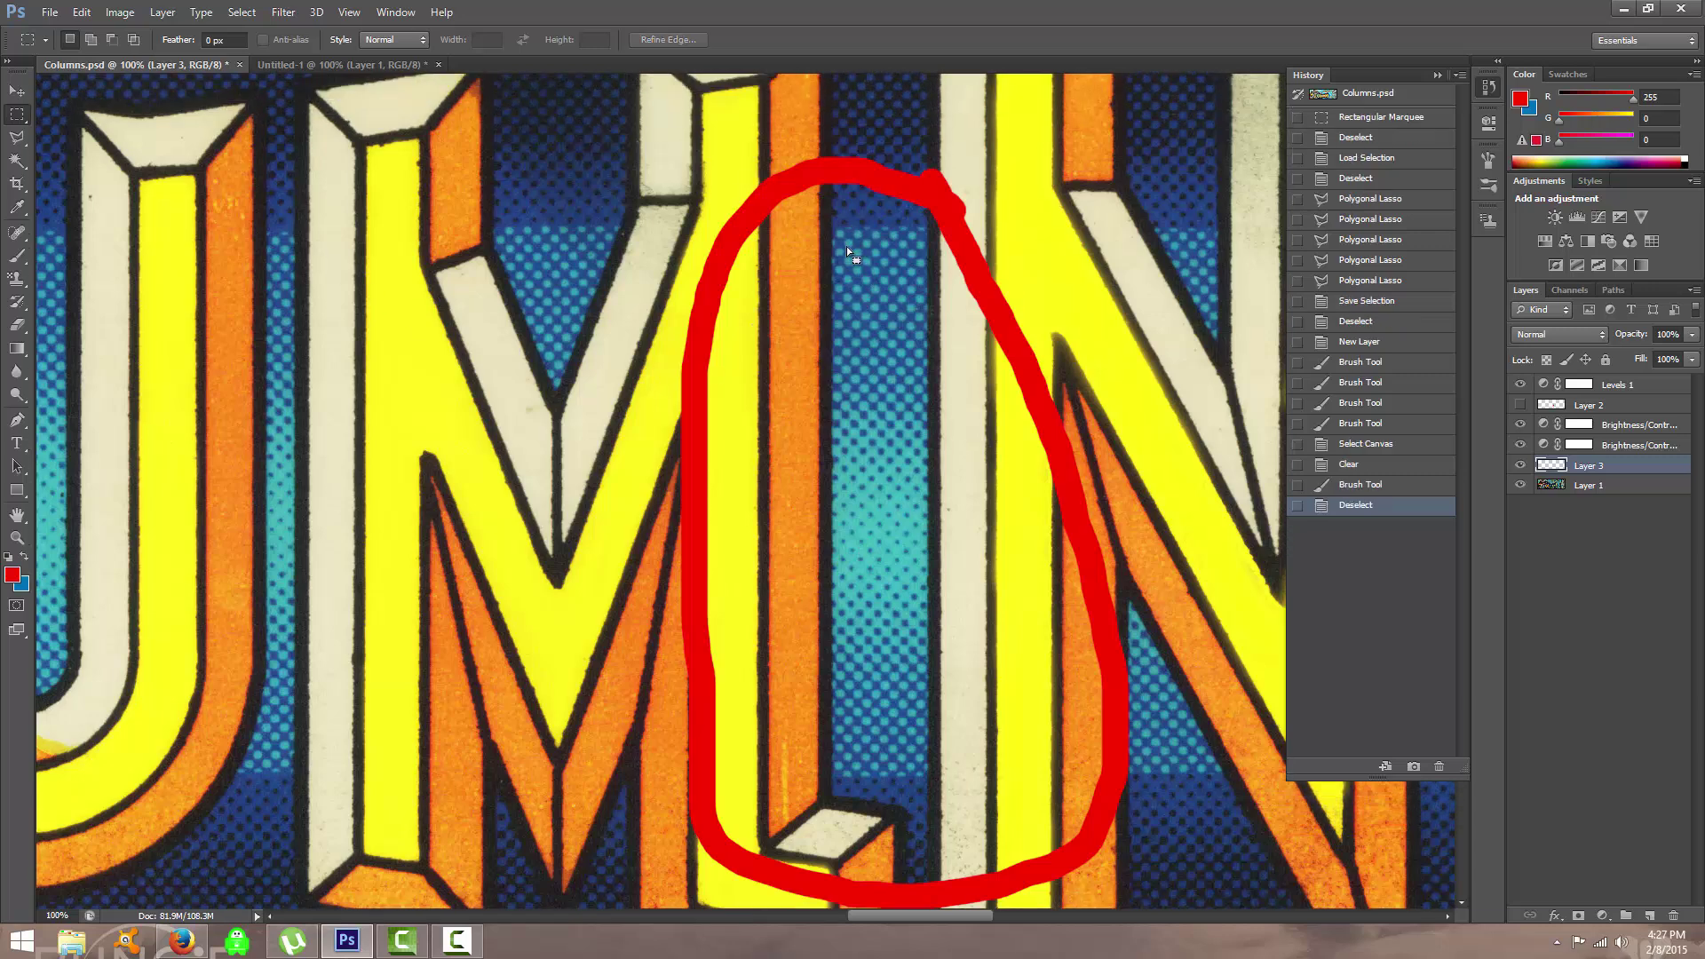
{"action": "left_click", "coordinate": [1563, 504]}
{"action": "left_click", "coordinate": [1555, 488]}
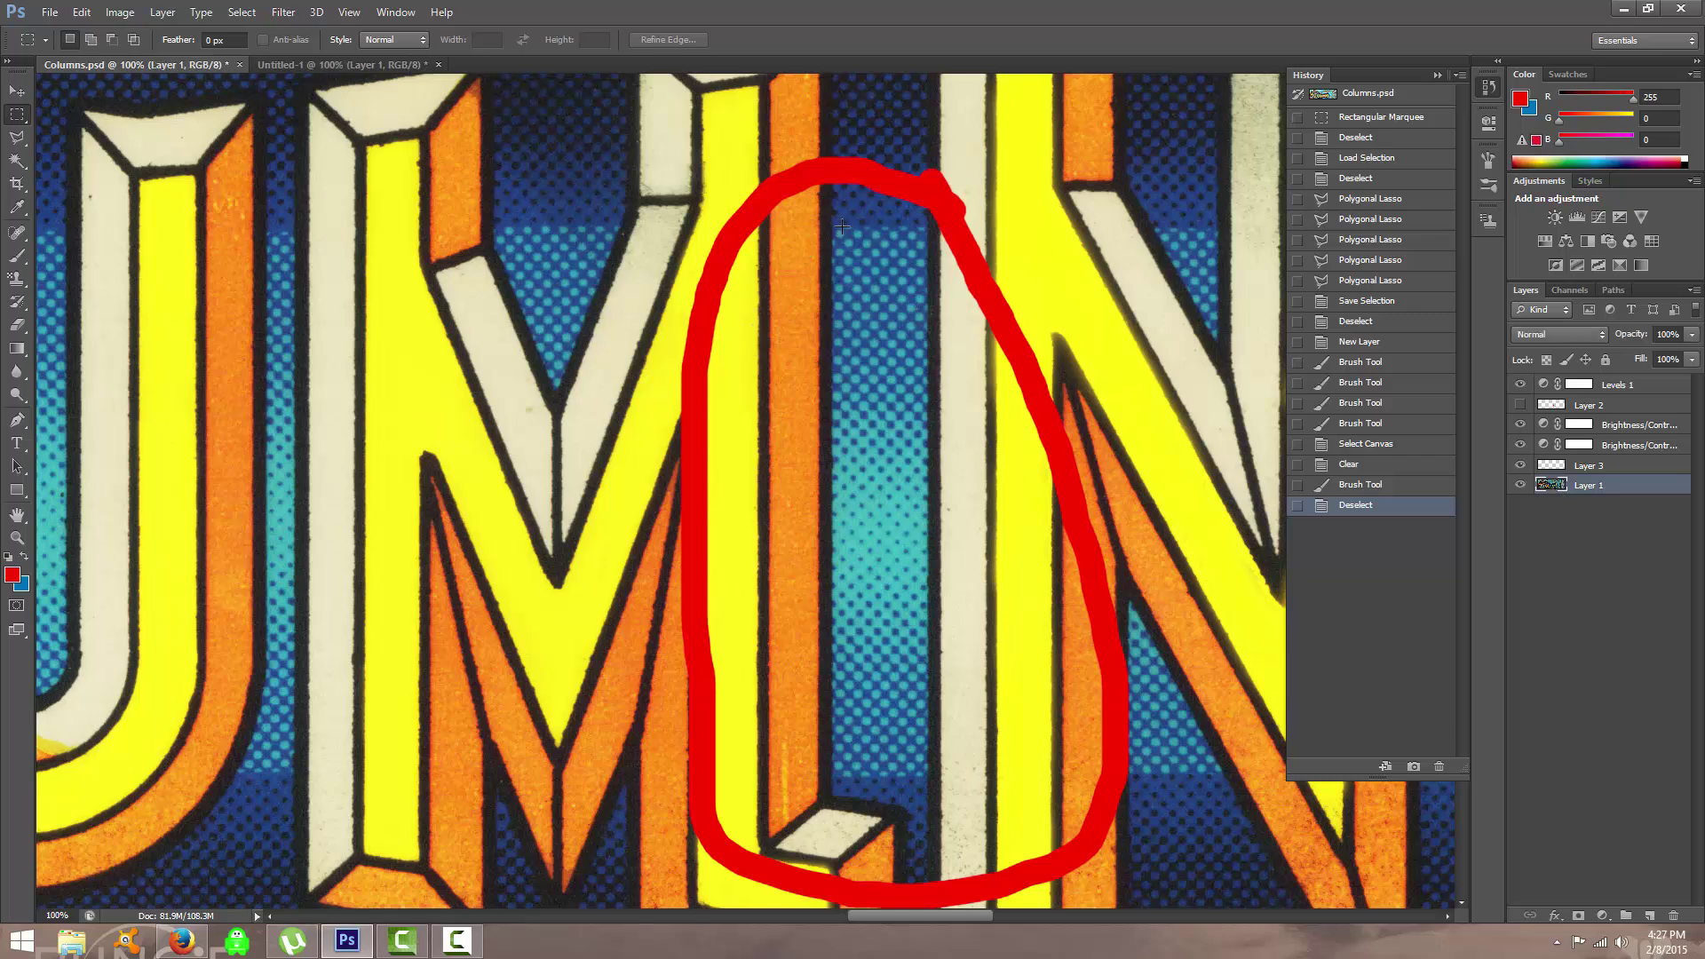
{"action": "left_click_drag", "start_coordinate": [848, 222], "coordinate": [921, 780]}
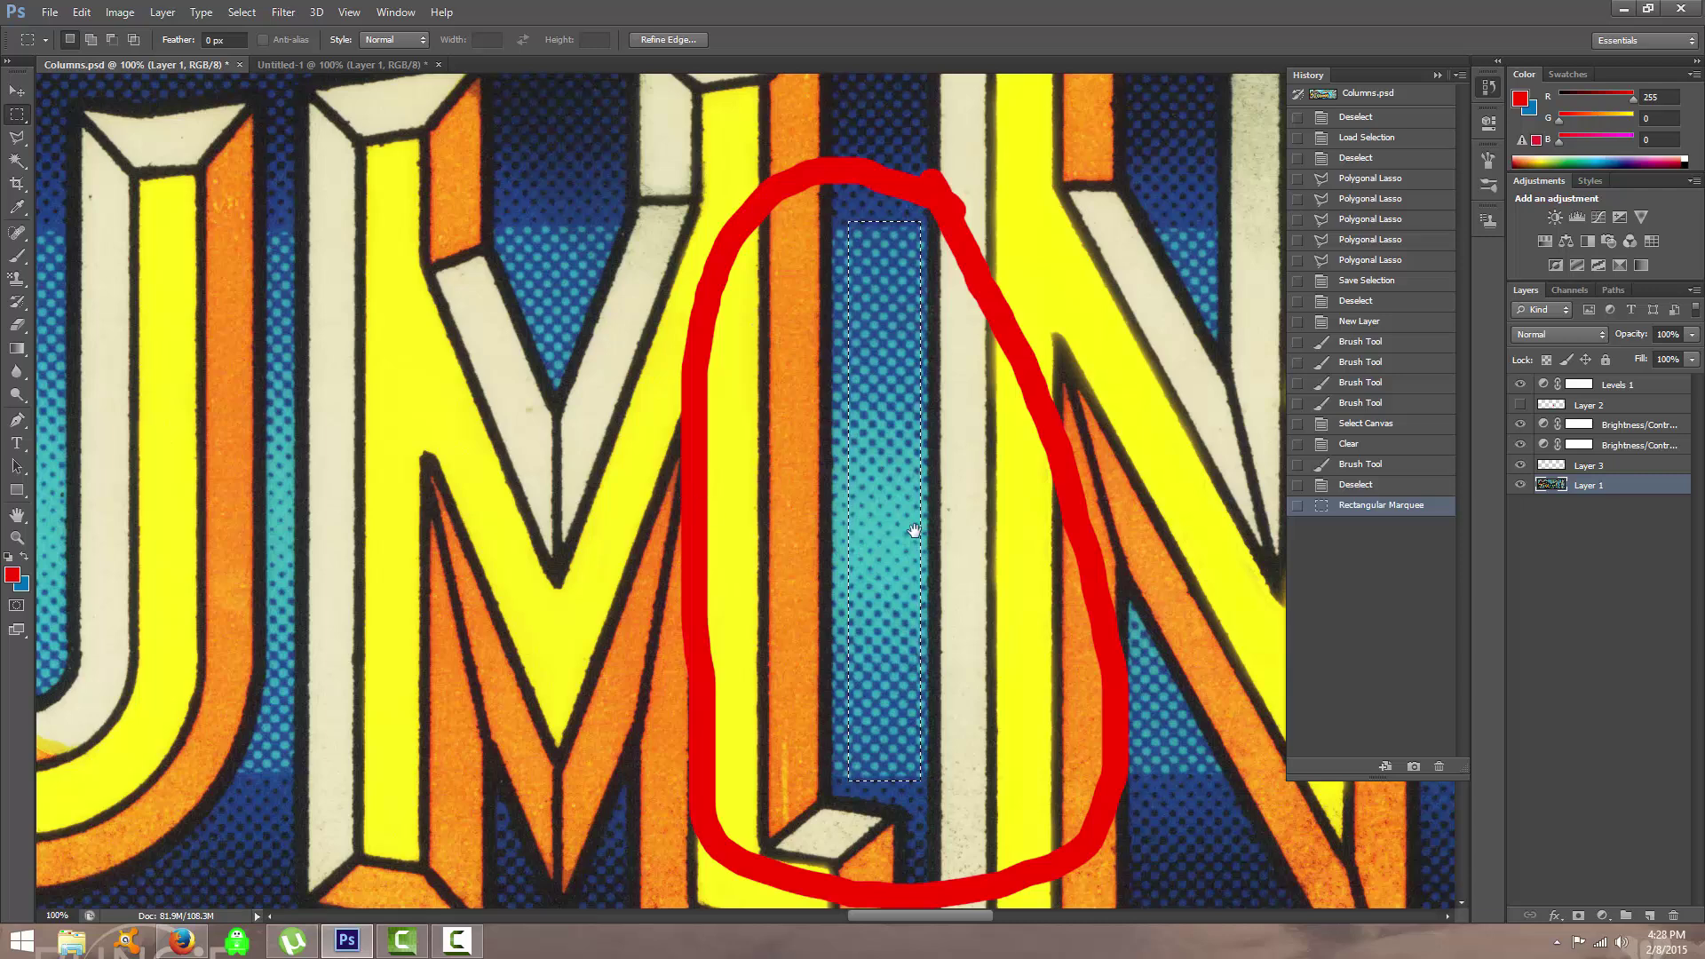
Drop the strip selection and examine the halftone background around the O, L, U, M and N.
{"action": "left_click_drag", "start_coordinate": [914, 532], "coordinate": [835, 513]}
{"action": "key", "text": "ctrl+d"}
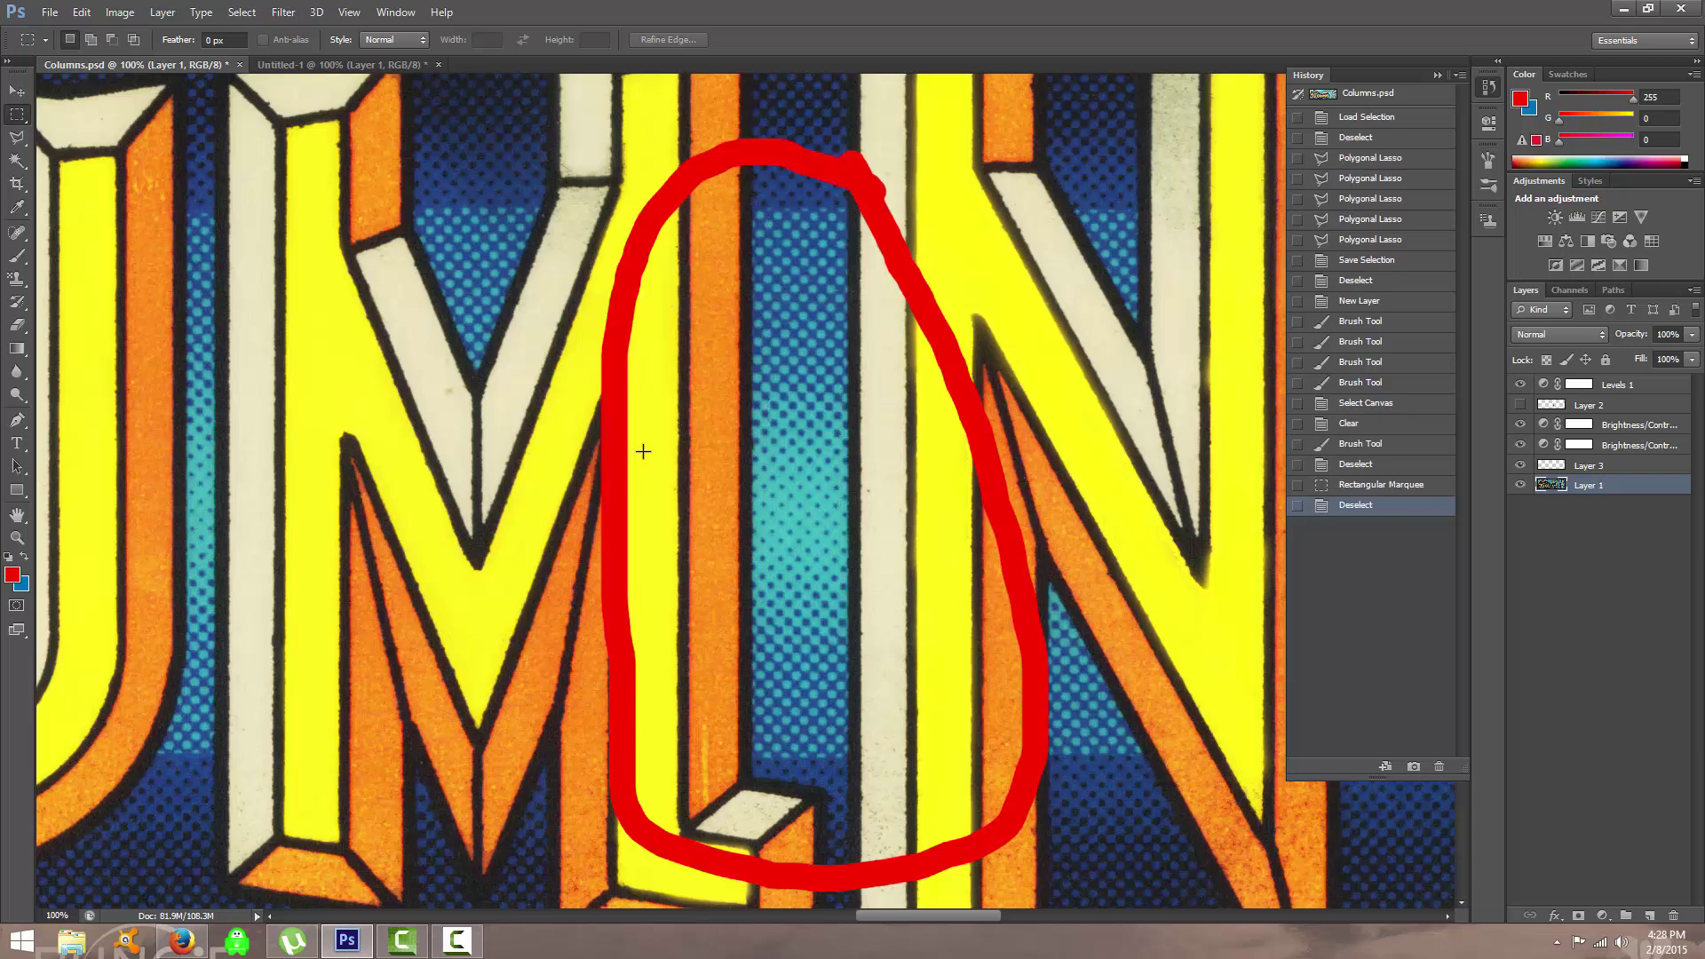
{"action": "left_click_drag", "start_coordinate": [294, 502], "coordinate": [550, 536]}
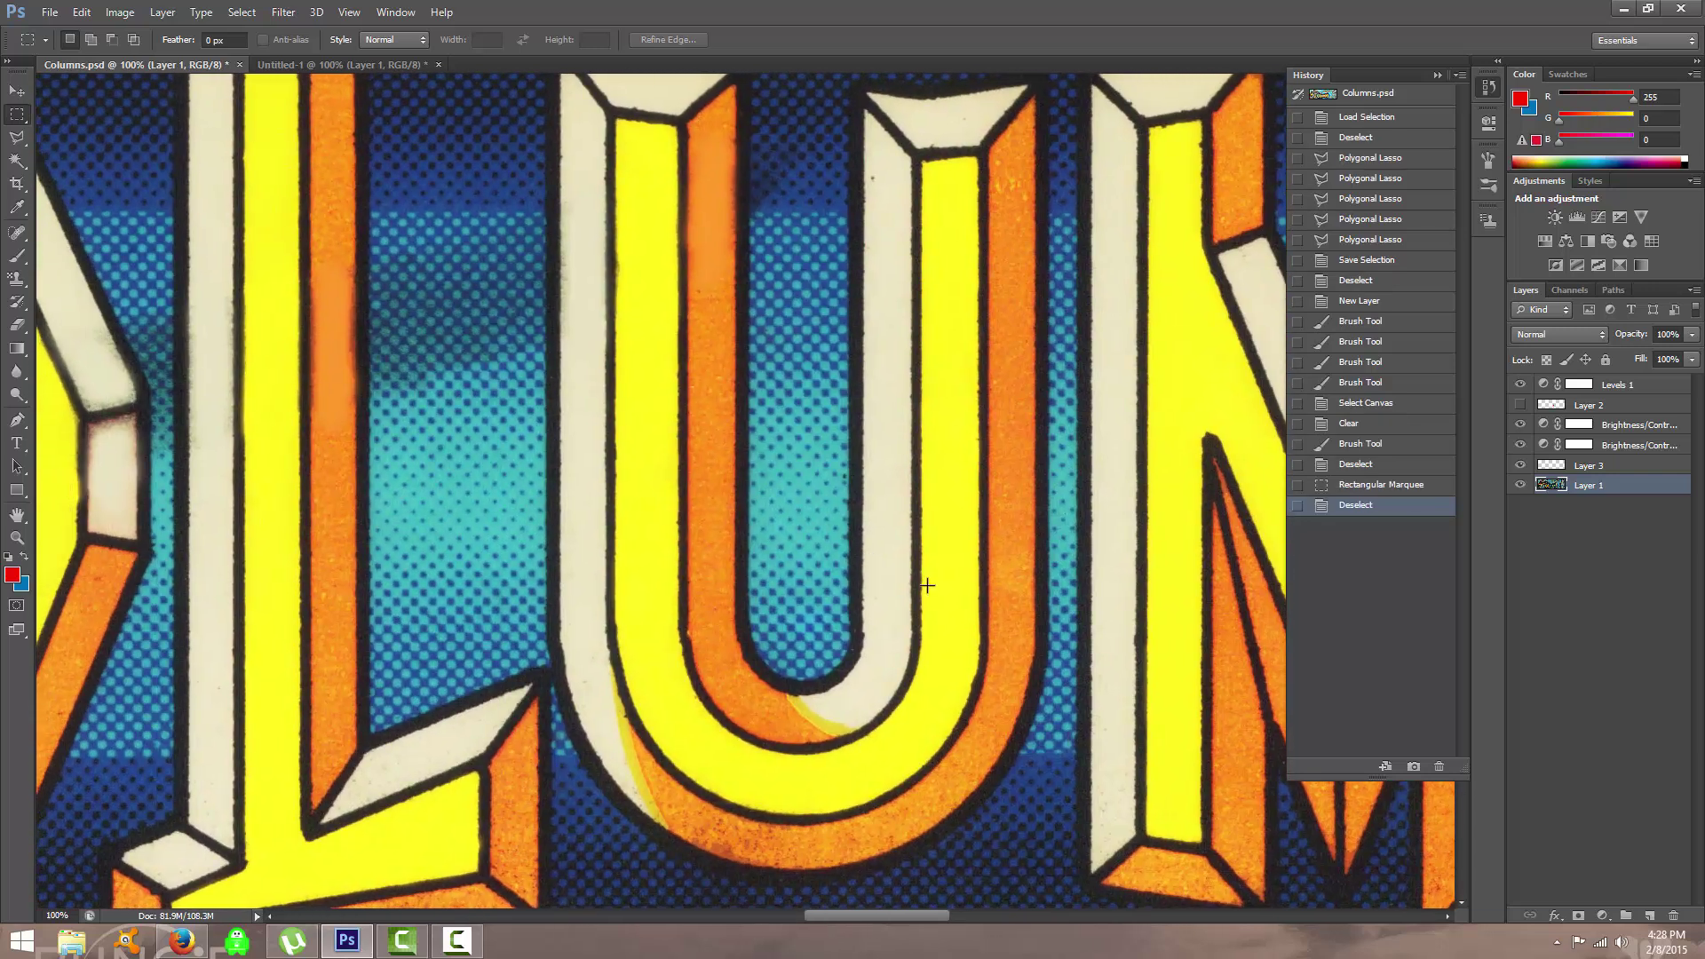
{"action": "left_click_drag", "start_coordinate": [460, 497], "coordinate": [650, 471]}
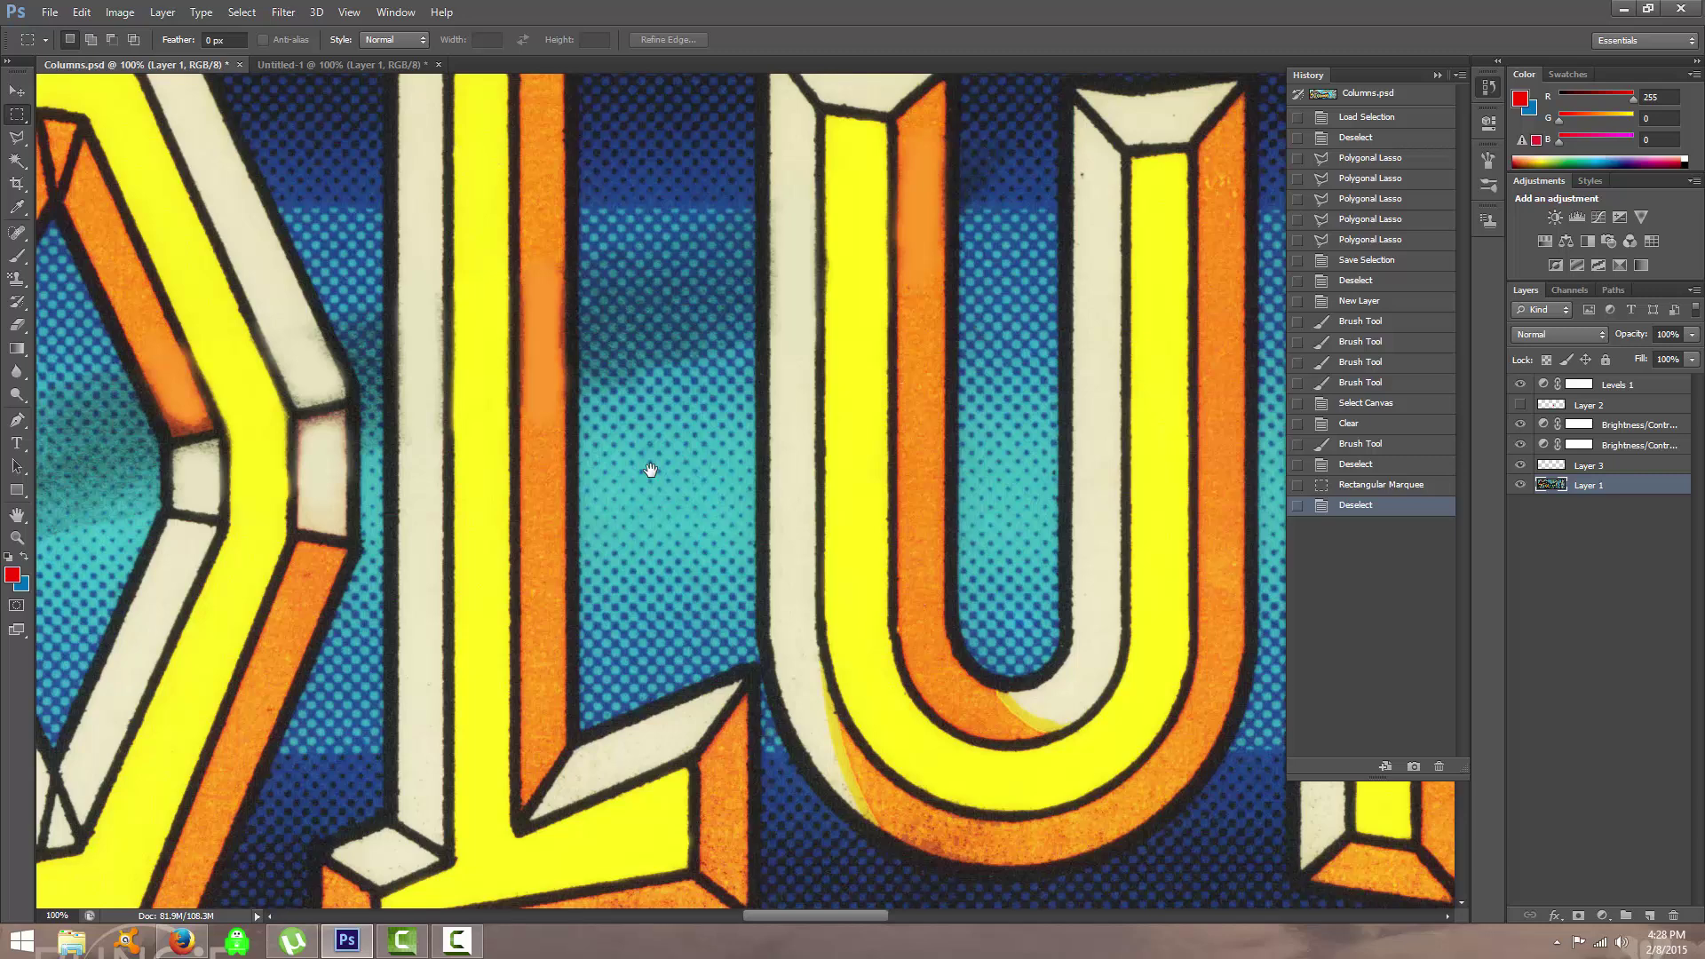
{"action": "left_click_drag", "start_coordinate": [651, 462], "coordinate": [1041, 471]}
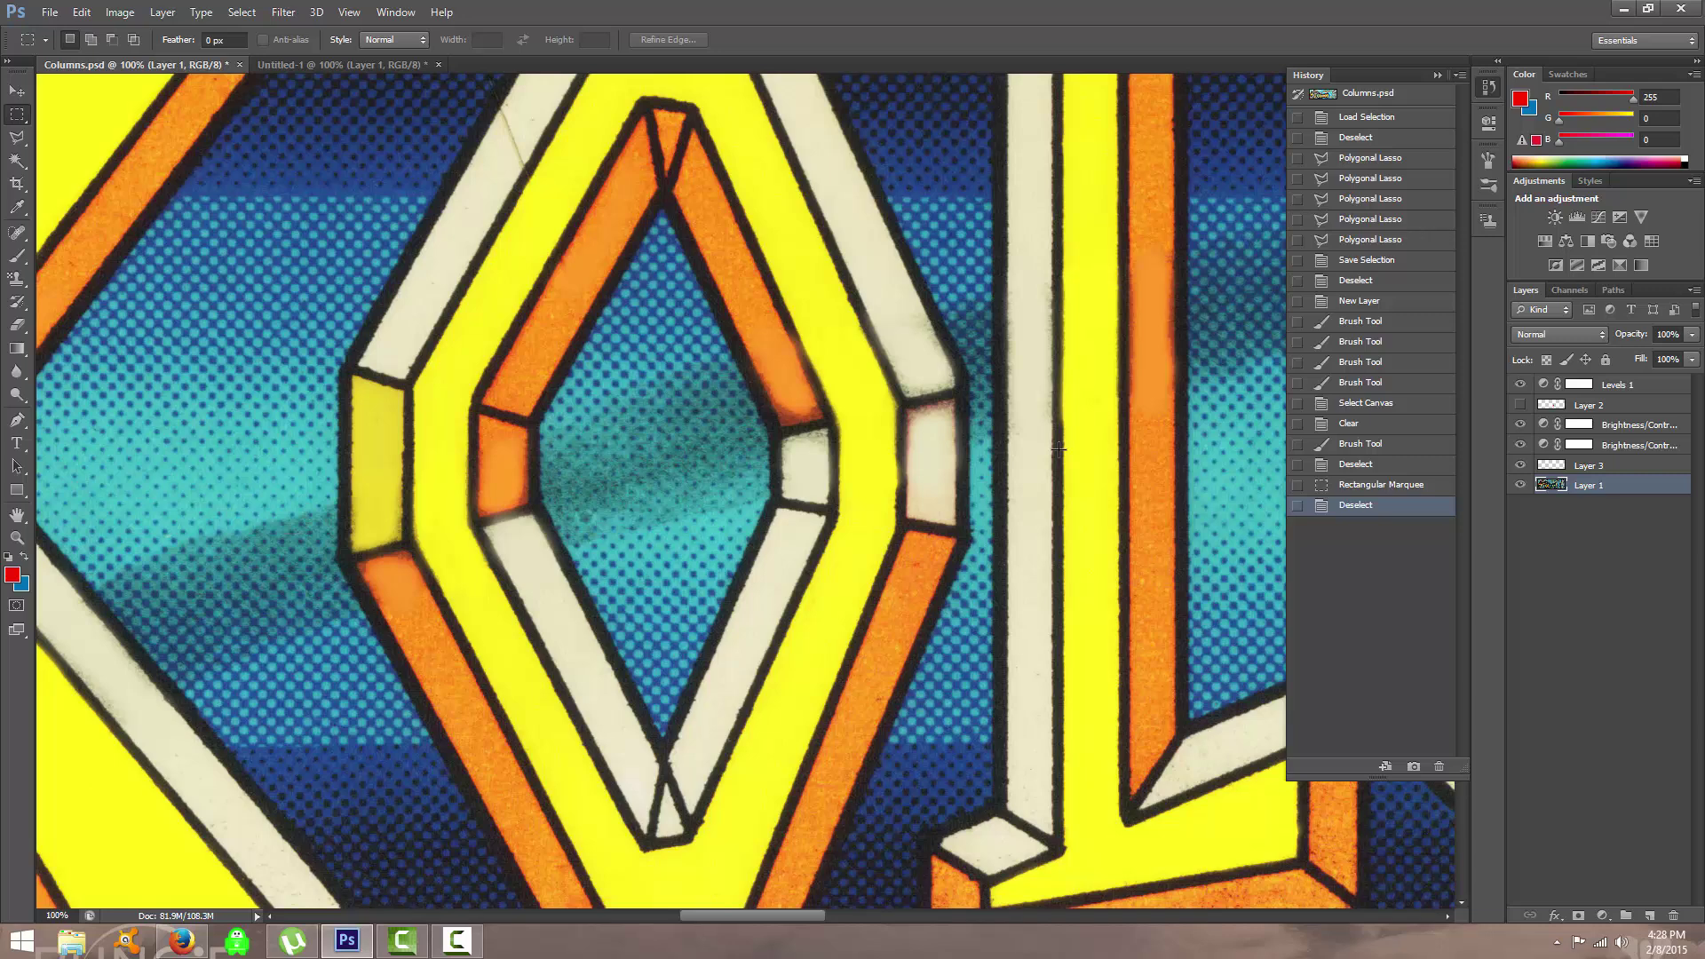
{"action": "left_click_drag", "start_coordinate": [1189, 524], "coordinate": [571, 494]}
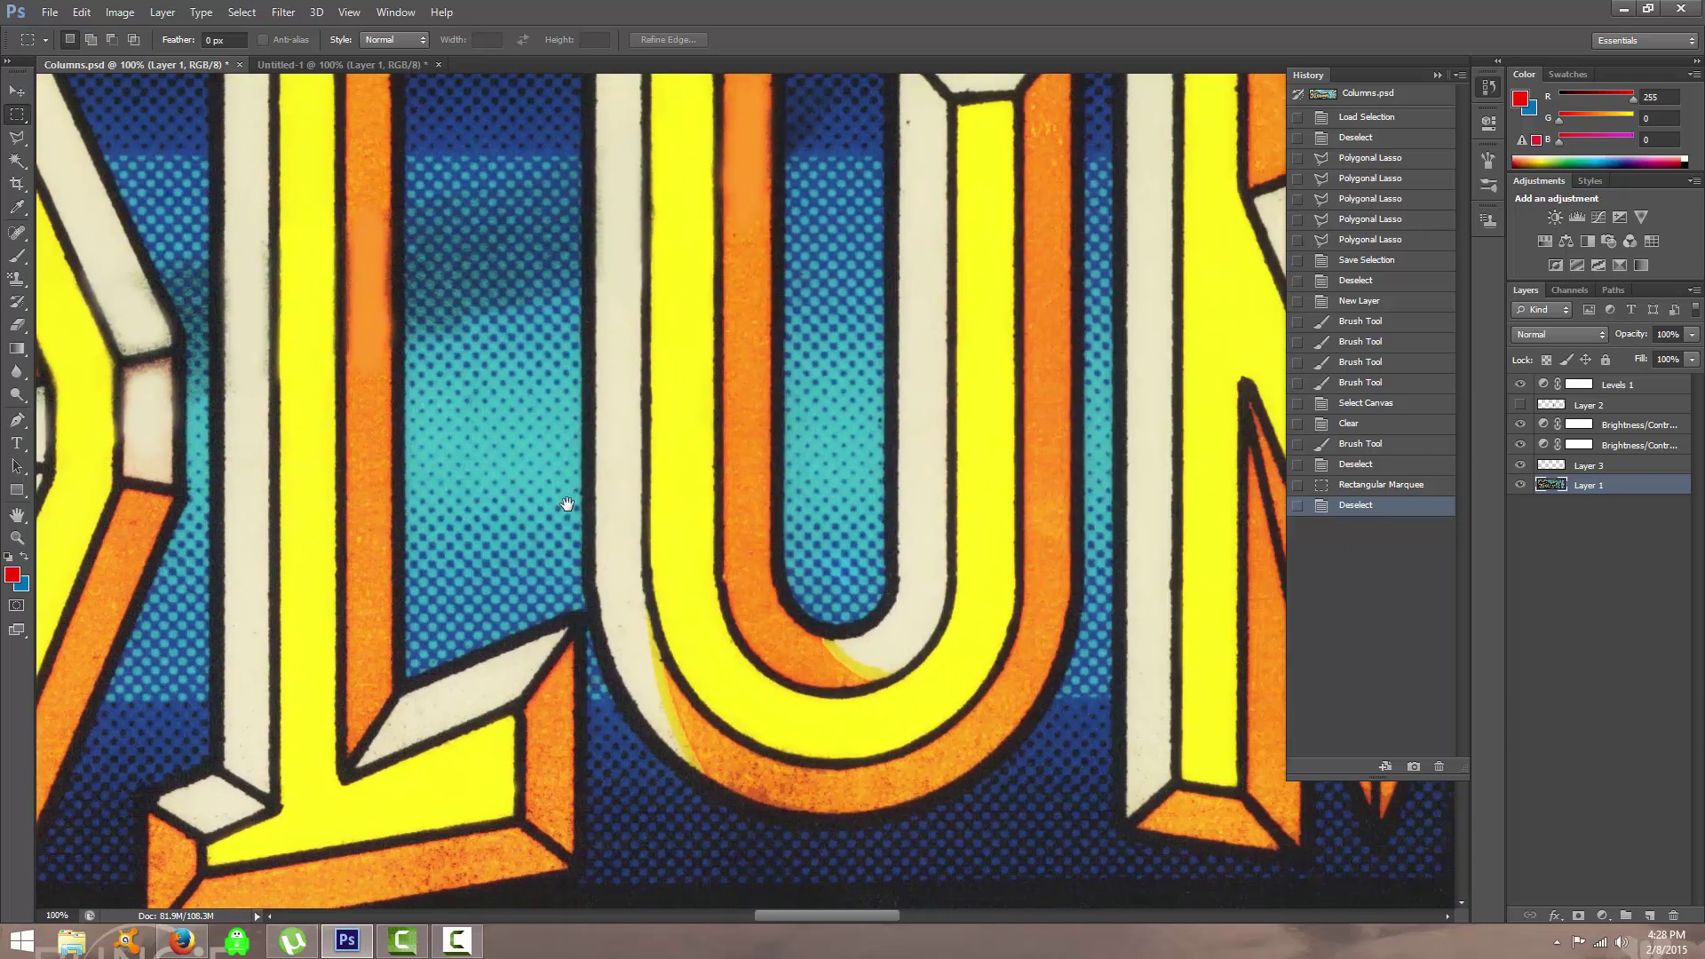
{"action": "left_click_drag", "start_coordinate": [968, 461], "coordinate": [685, 445]}
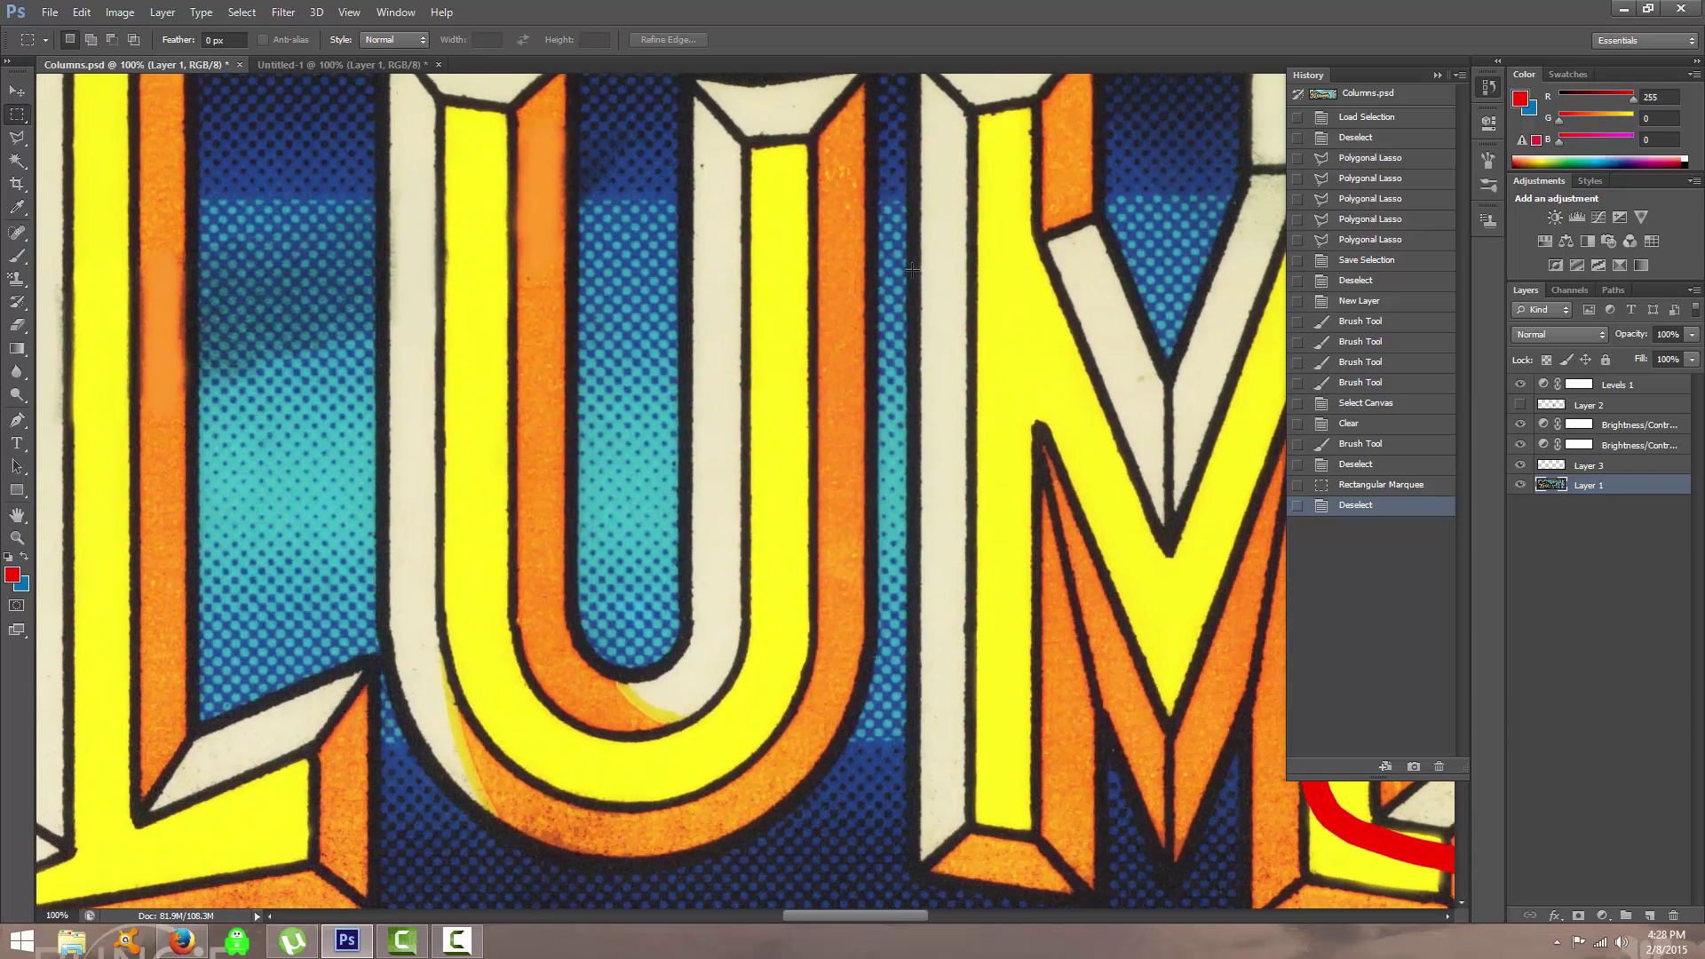
{"action": "left_click_drag", "start_coordinate": [565, 286], "coordinate": [430, 350]}
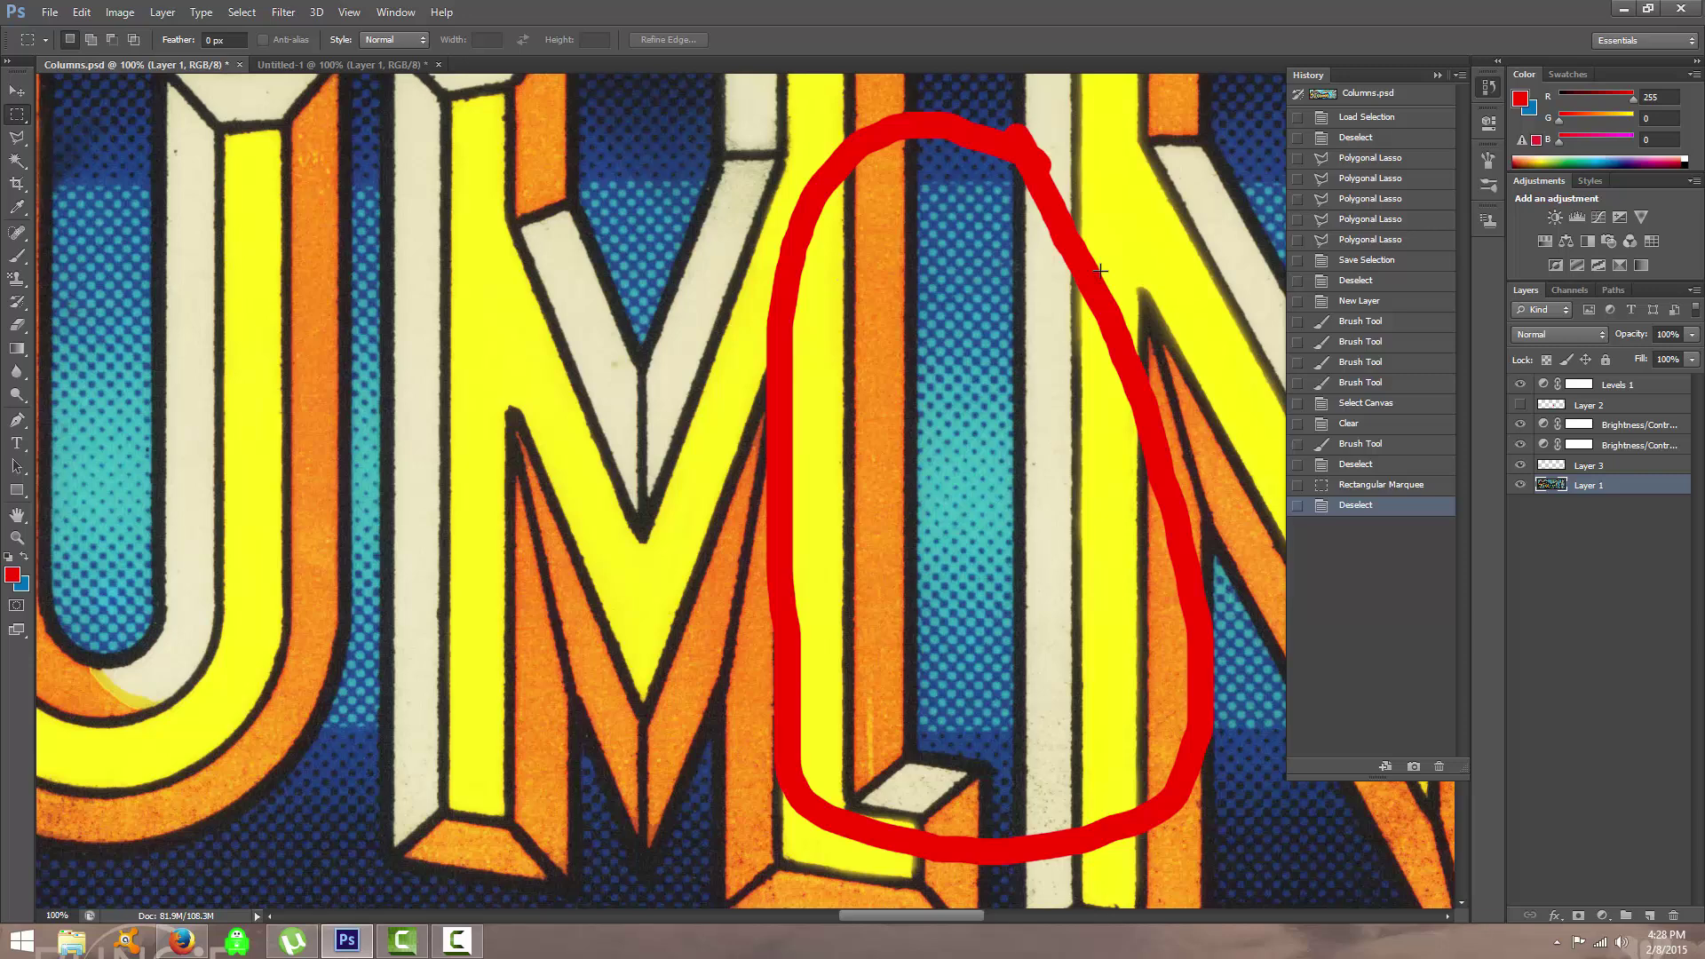
Switch to the Untitled-1 document, marquee-select a band across the halftone strip's upper half, and clear that selection.
{"action": "left_click", "coordinate": [269, 67]}
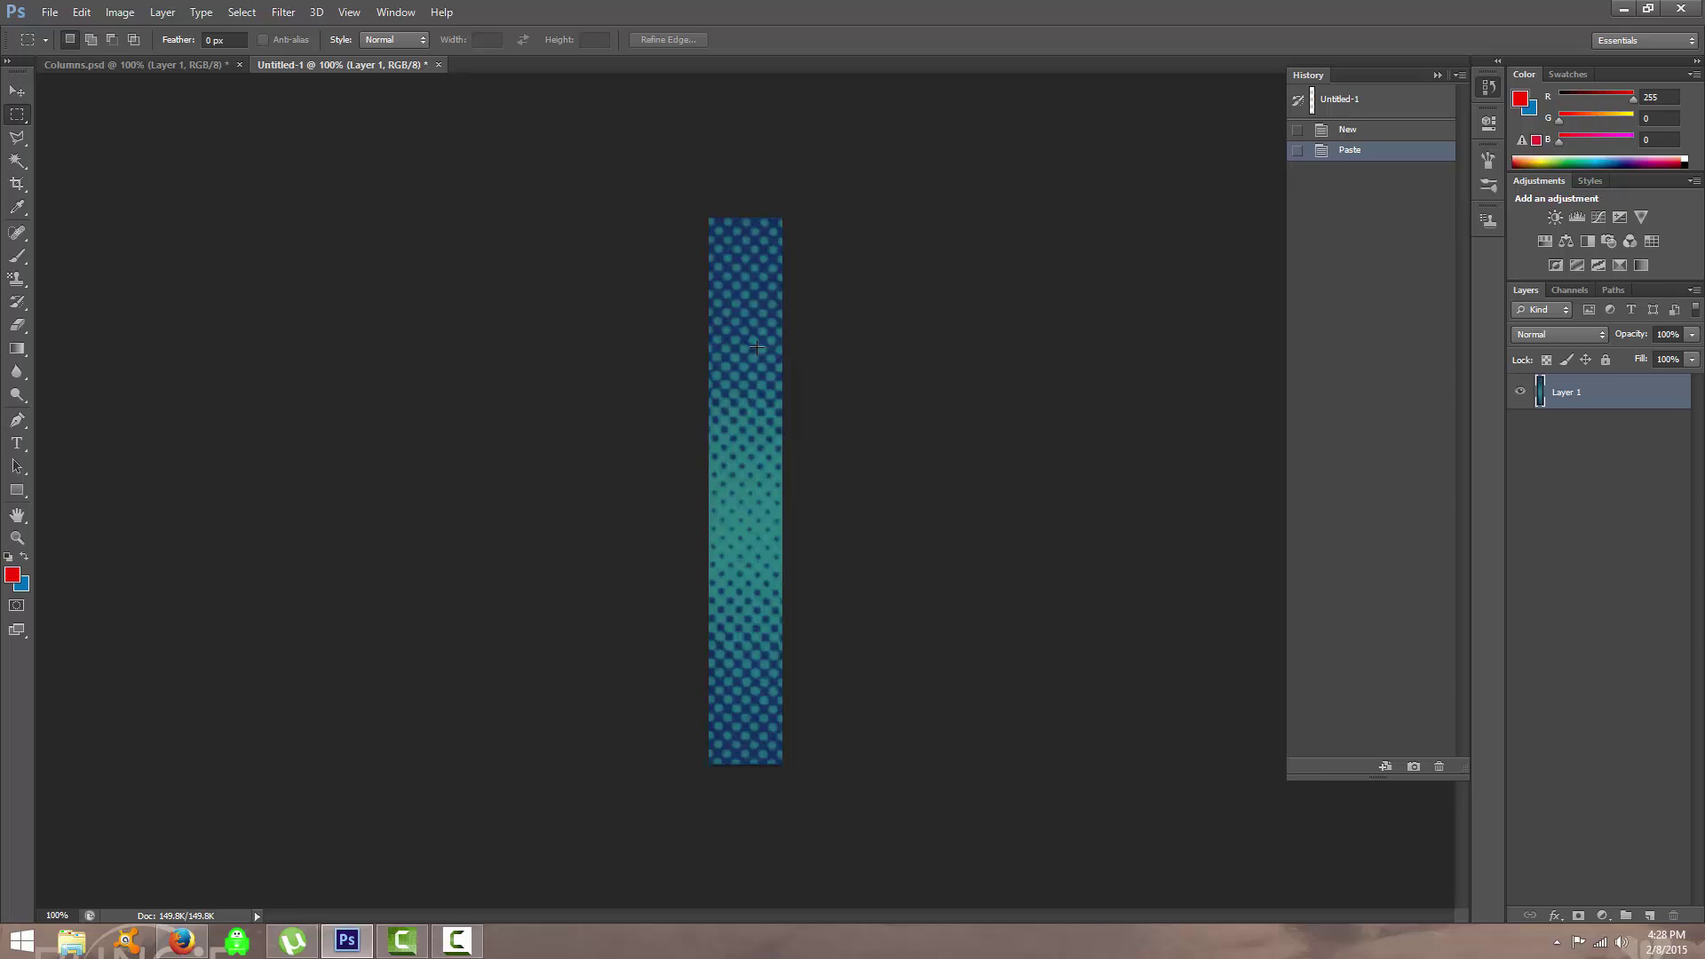
{"action": "mouse_move", "coordinate": [694, 299]}
{"action": "left_mouse_down"}
{"action": "mouse_move", "coordinate": [839, 377]}
{"action": "mouse_move", "coordinate": [835, 436]}
{"action": "left_mouse_up"}
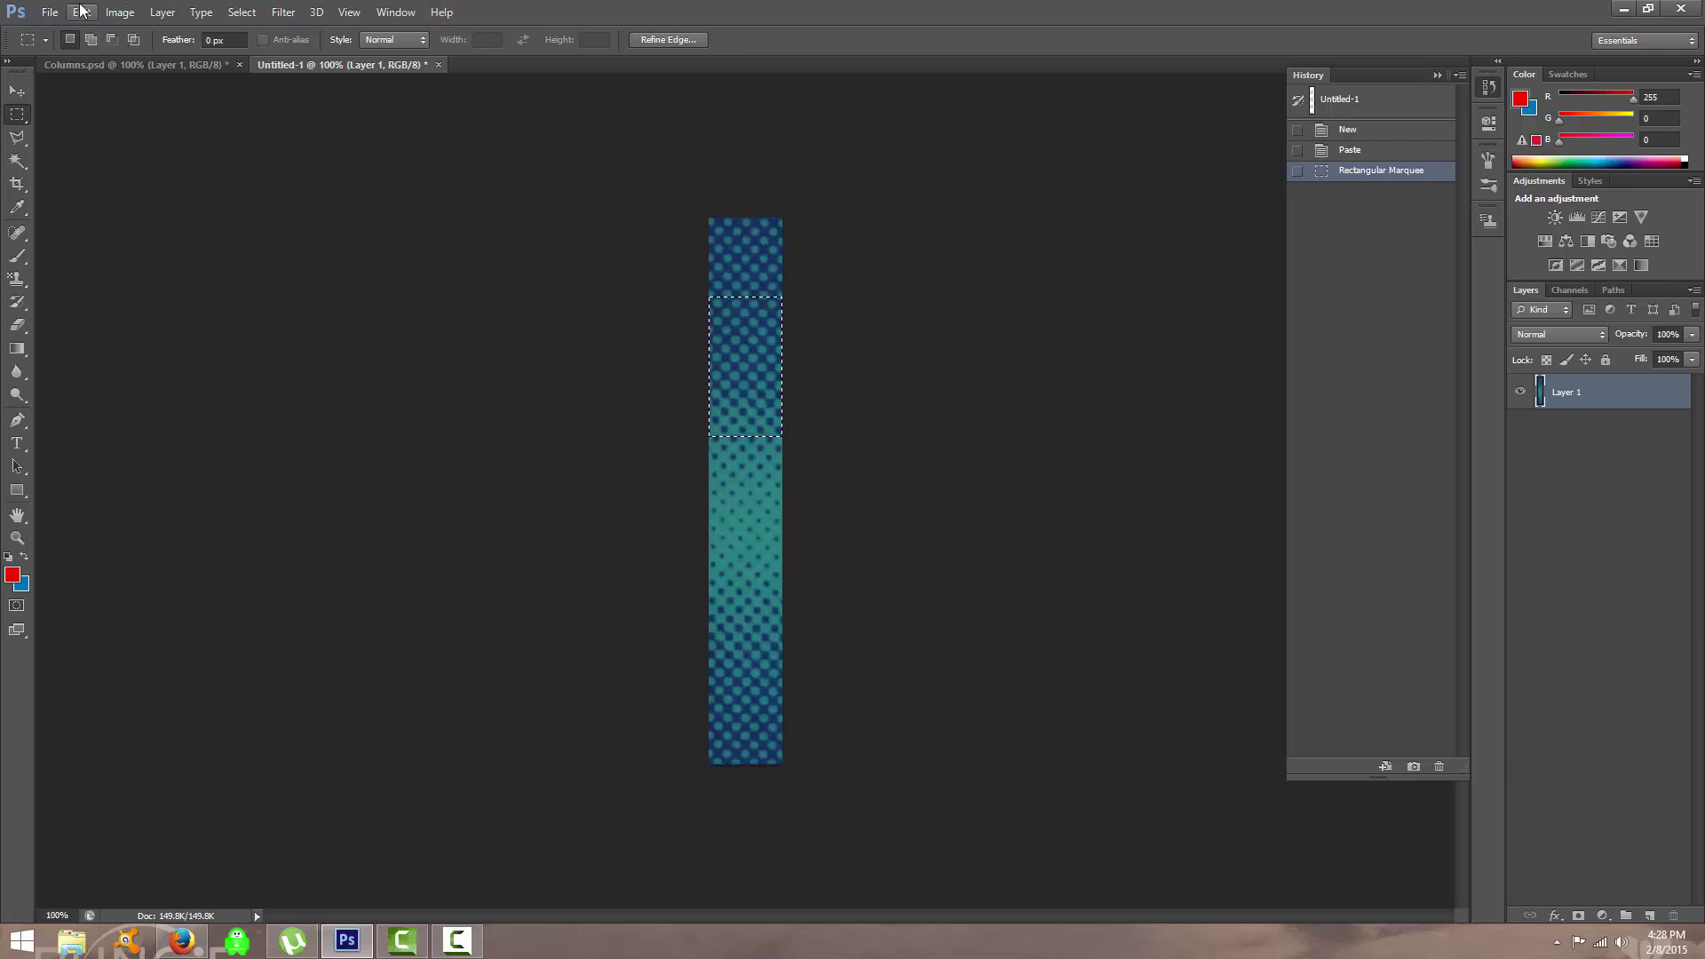
{"action": "left_click", "coordinate": [448, 131]}
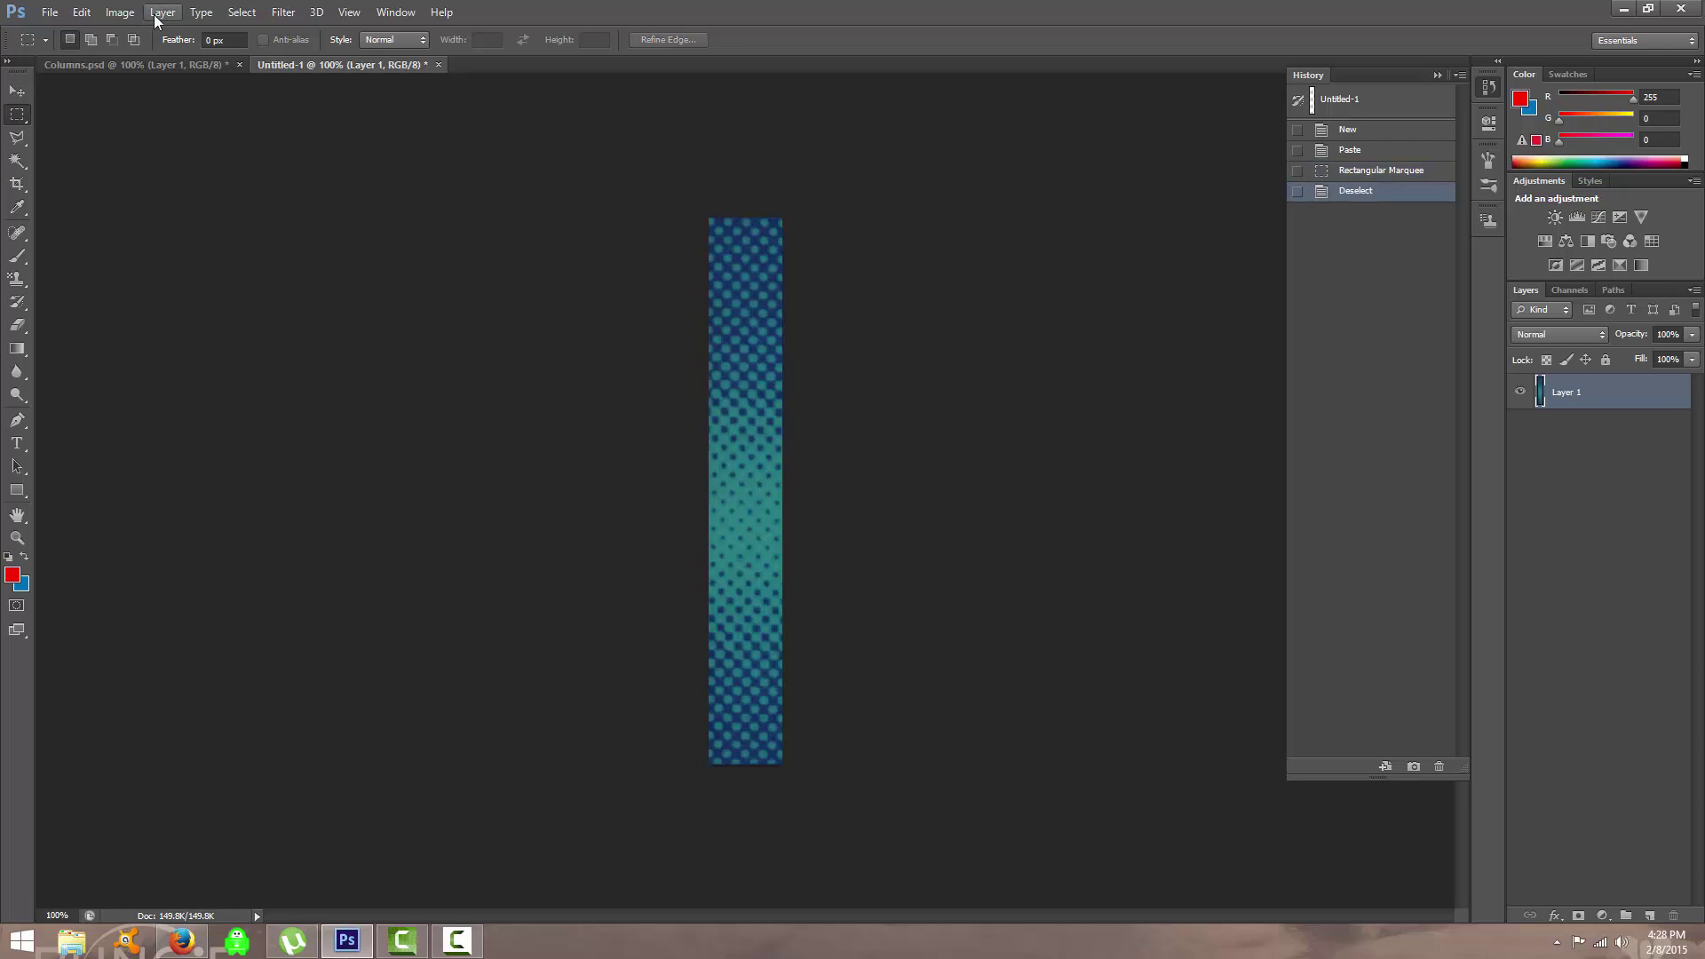
{"action": "left_click", "coordinate": [82, 14]}
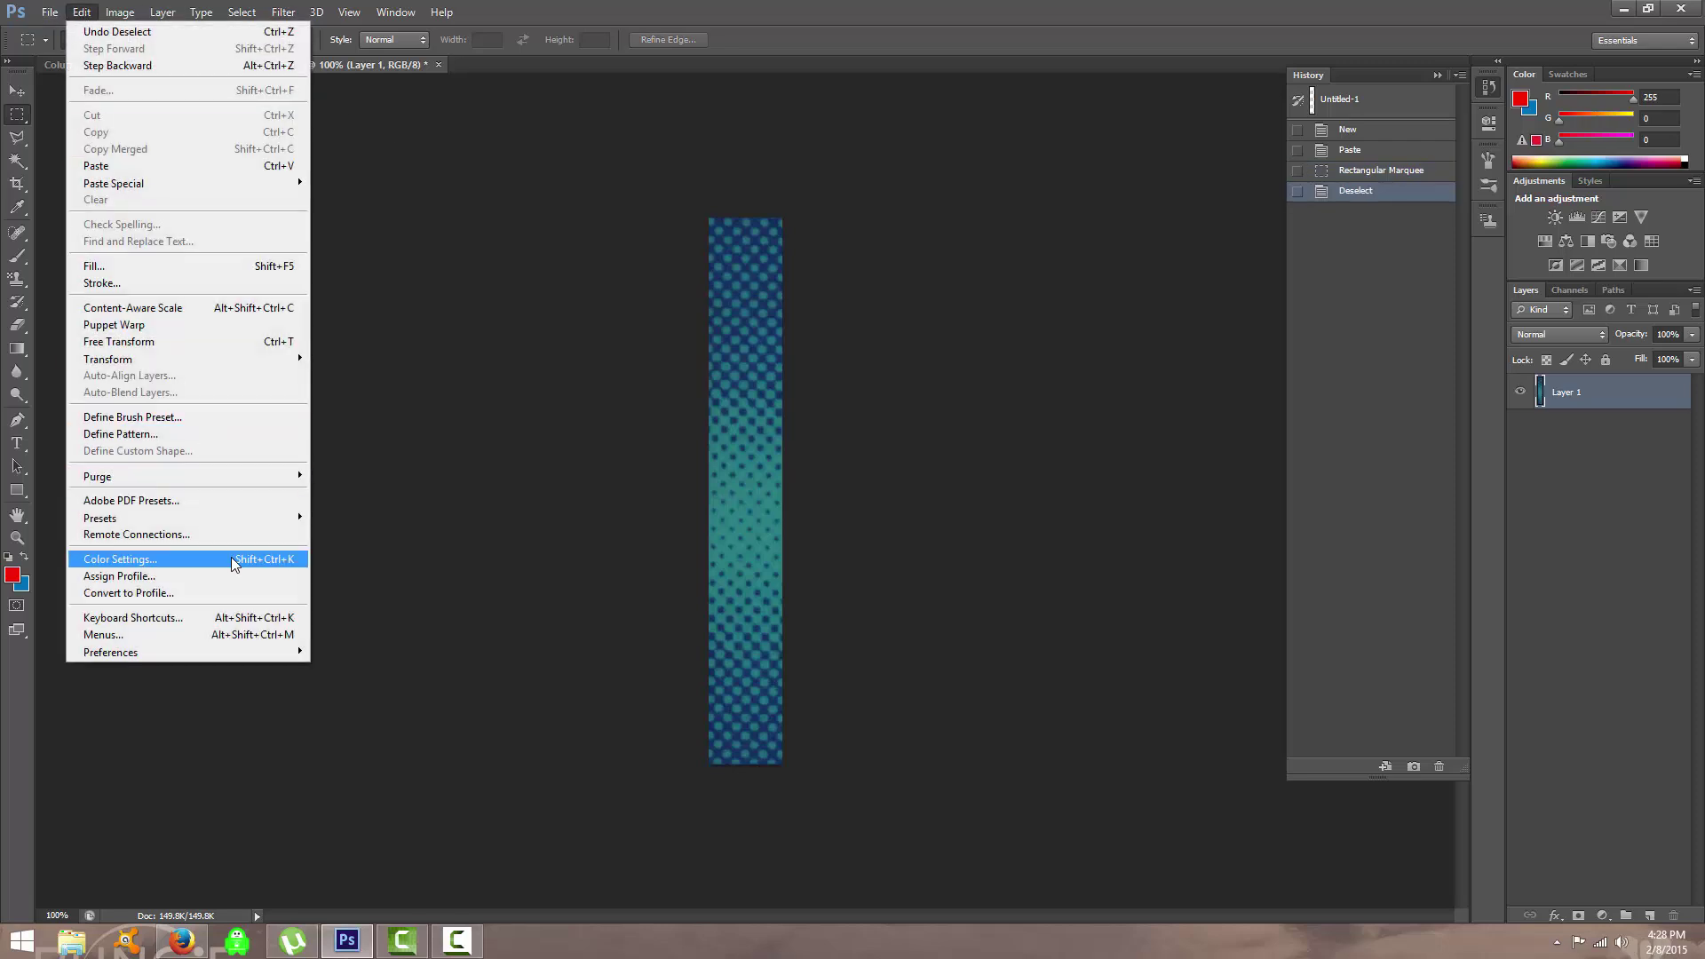
{"action": "left_click", "coordinate": [214, 434]}
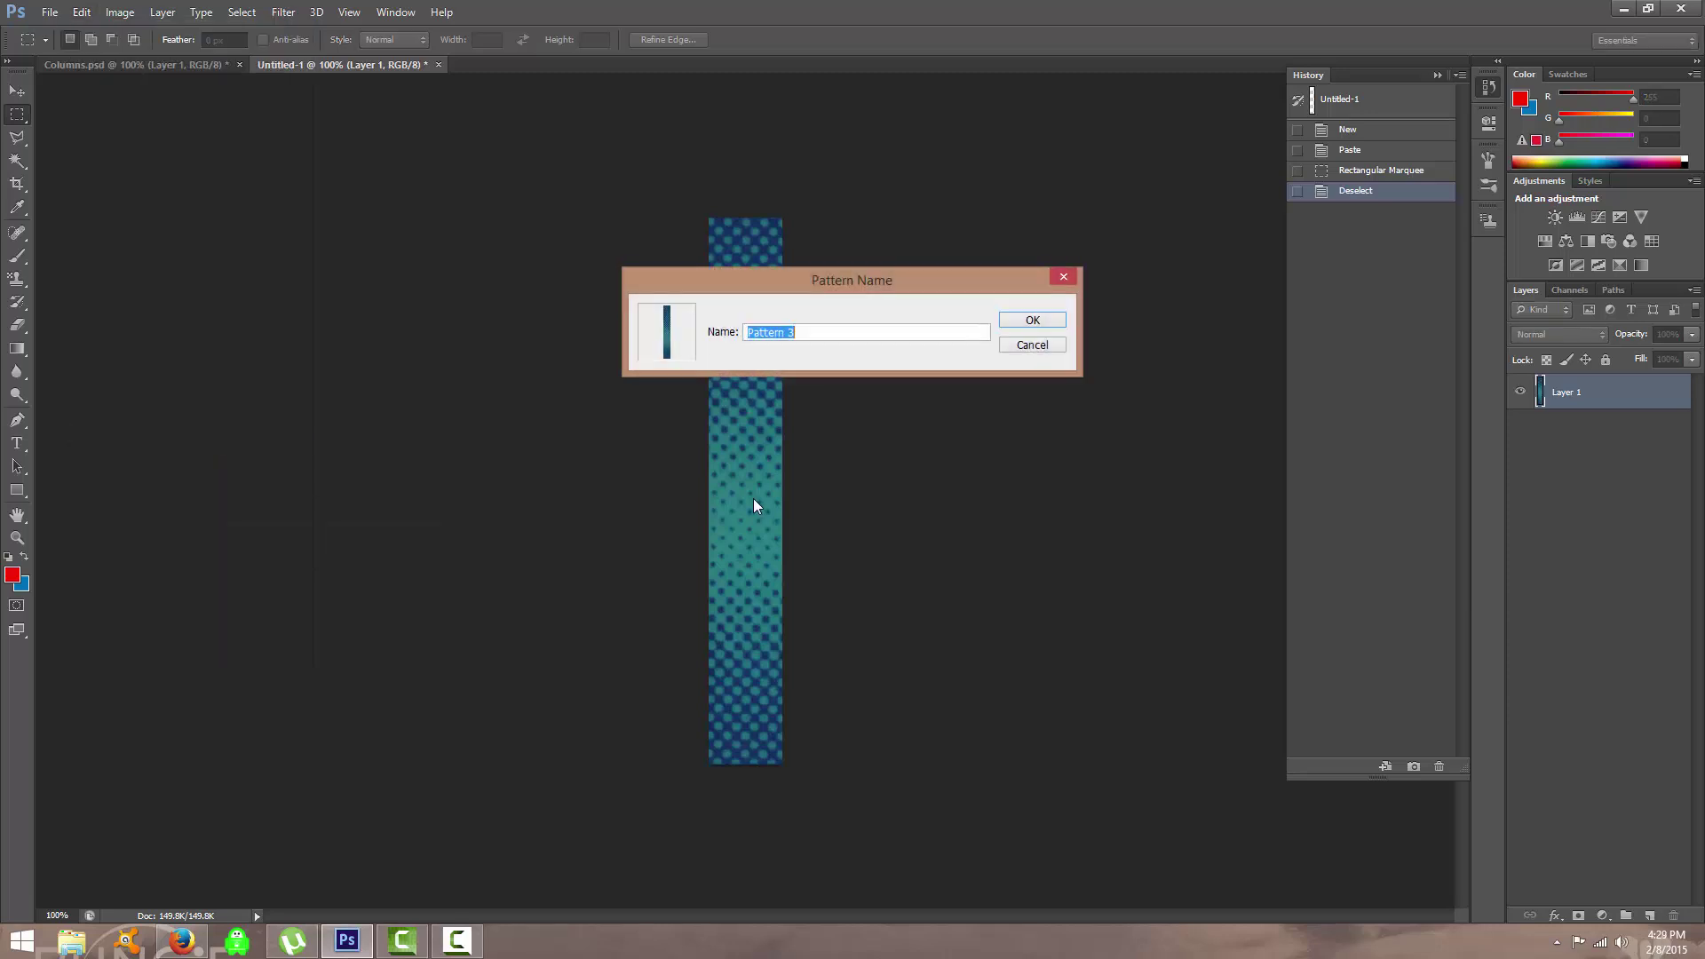
{"action": "type", "text": "Co"}
{"action": "left_click", "coordinate": [1059, 343]}
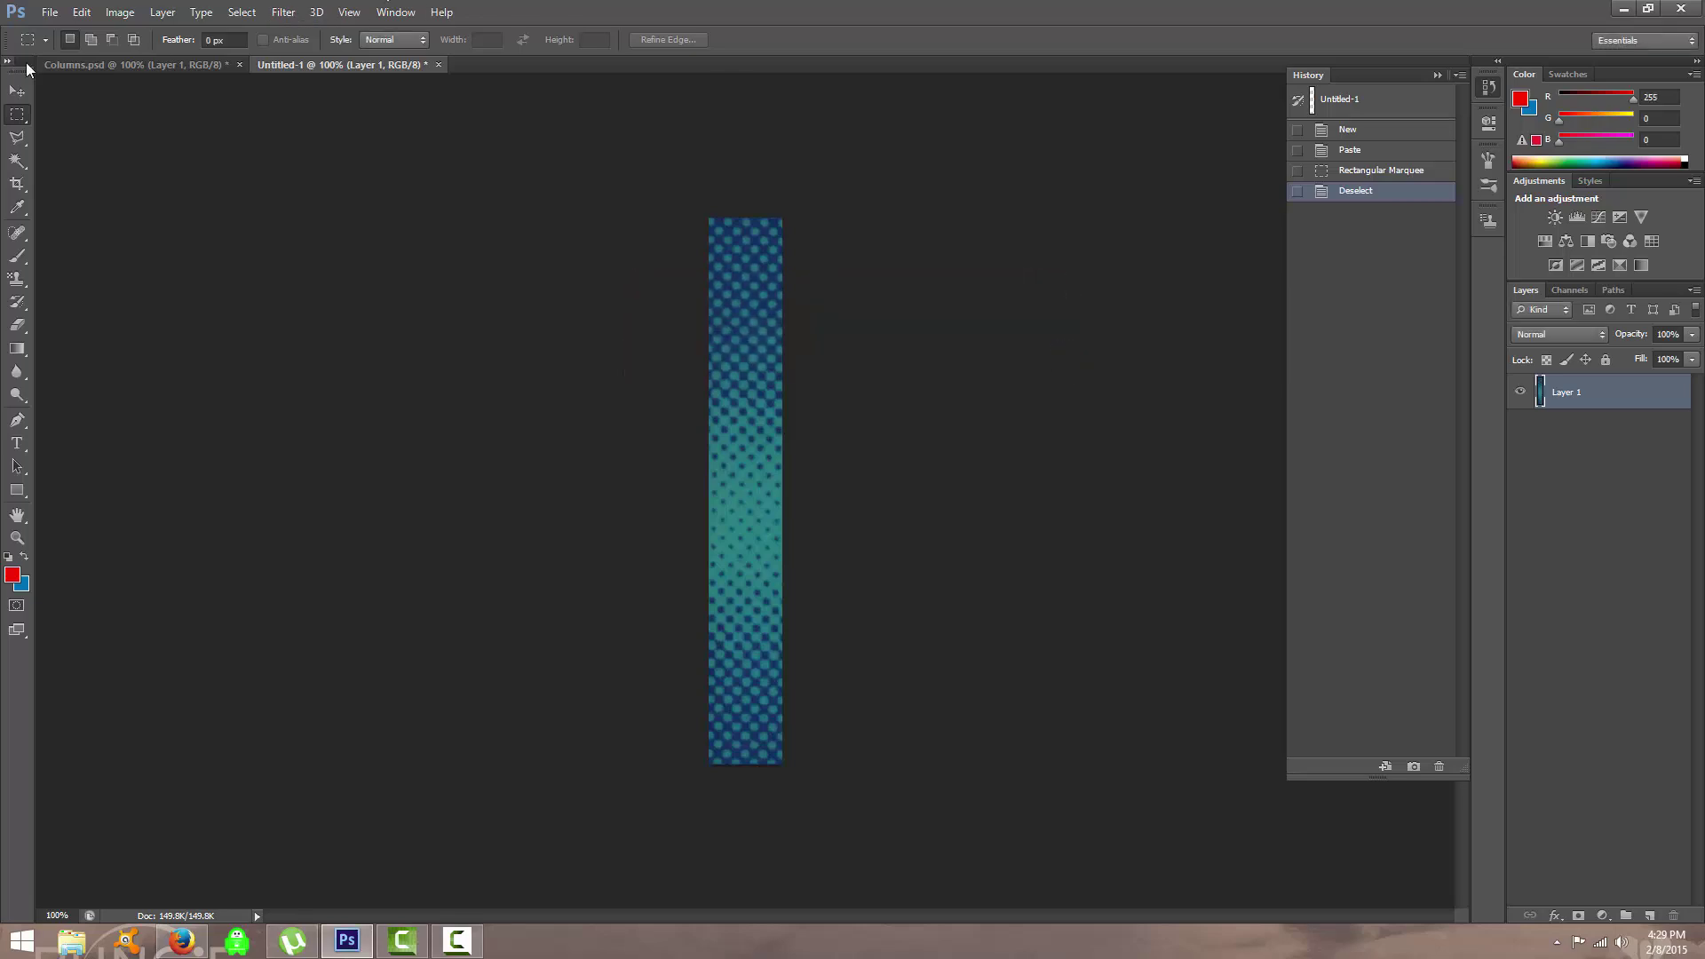
In Columns.psd, hide Layer 3 with the red circle and add a new layer directly above Layer 1.
{"action": "left_click", "coordinate": [62, 70]}
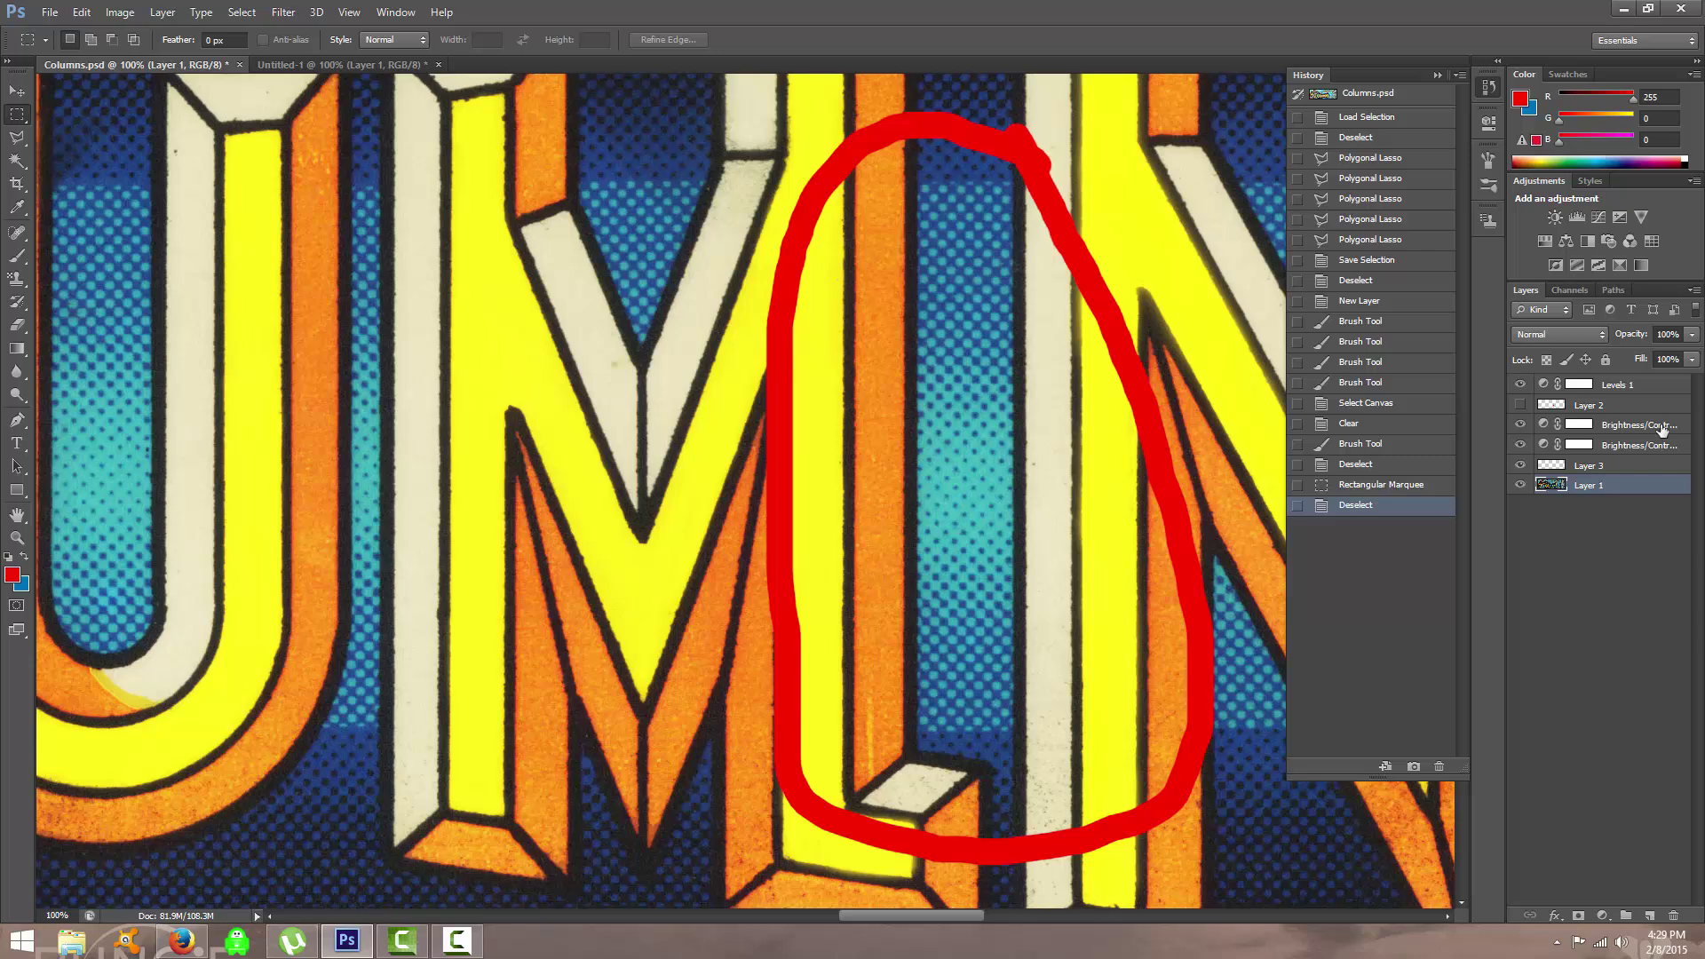
{"action": "left_click", "coordinate": [1520, 465]}
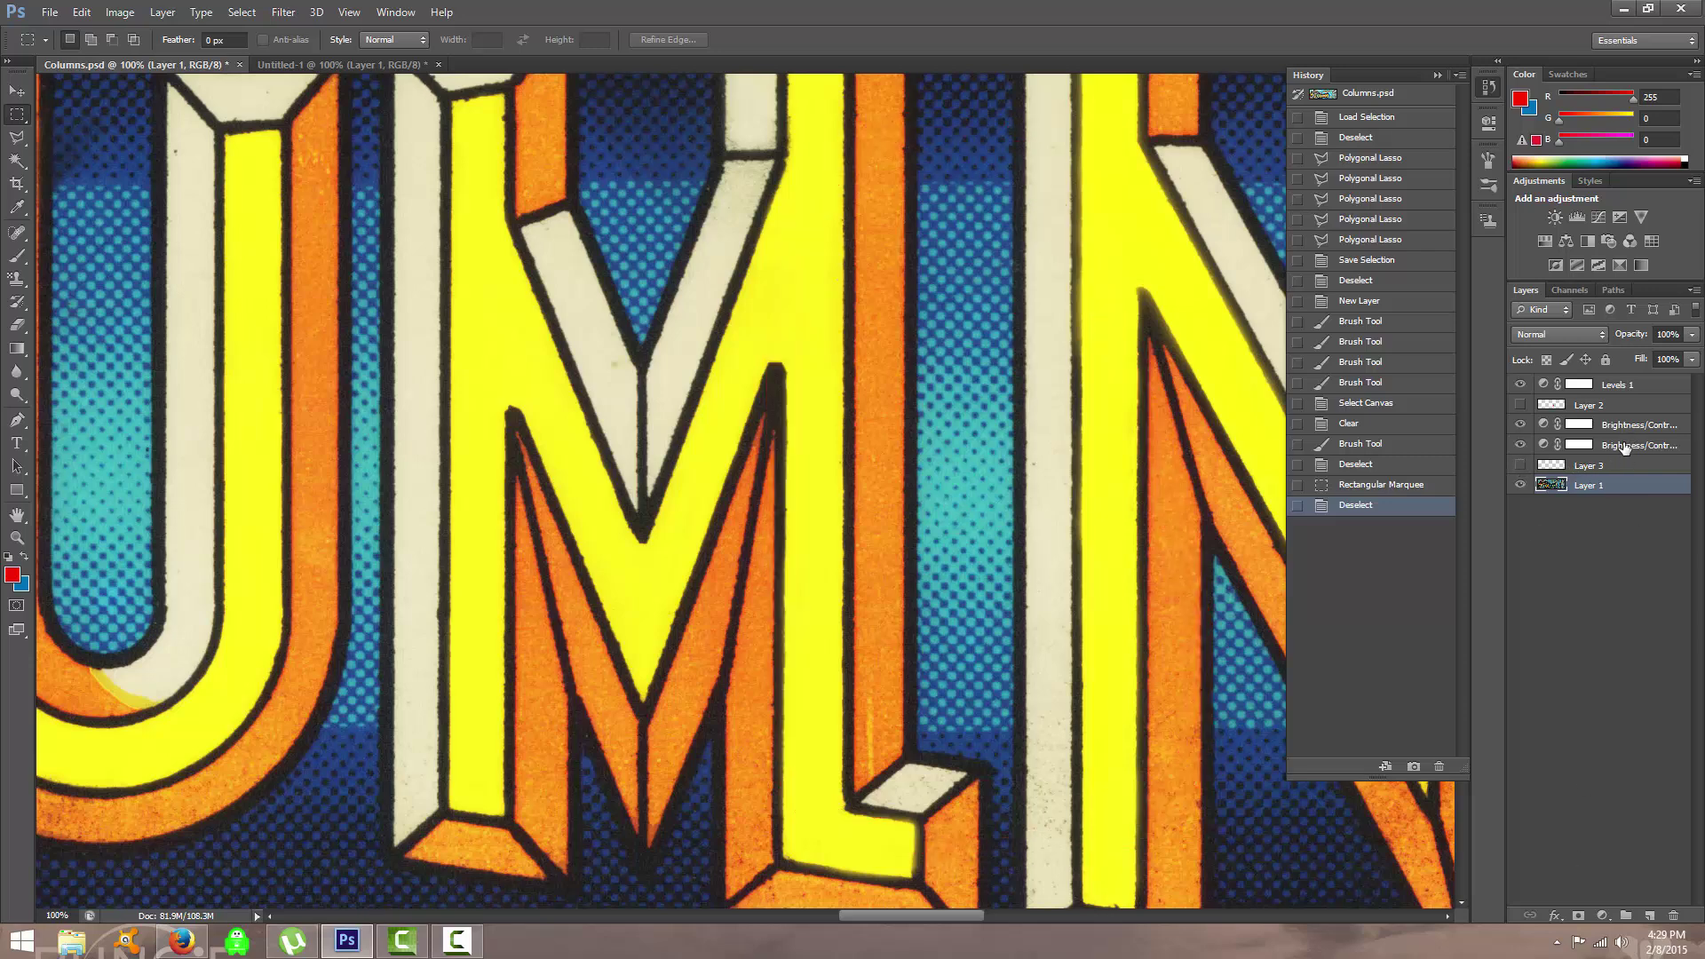
{"action": "left_click", "coordinate": [1520, 465]}
{"action": "left_click", "coordinate": [1521, 465]}
{"action": "key", "text": "ctrl+minus"}
{"action": "key", "text": "ctrl+minus"}
{"action": "key", "text": "ctrl+minus"}
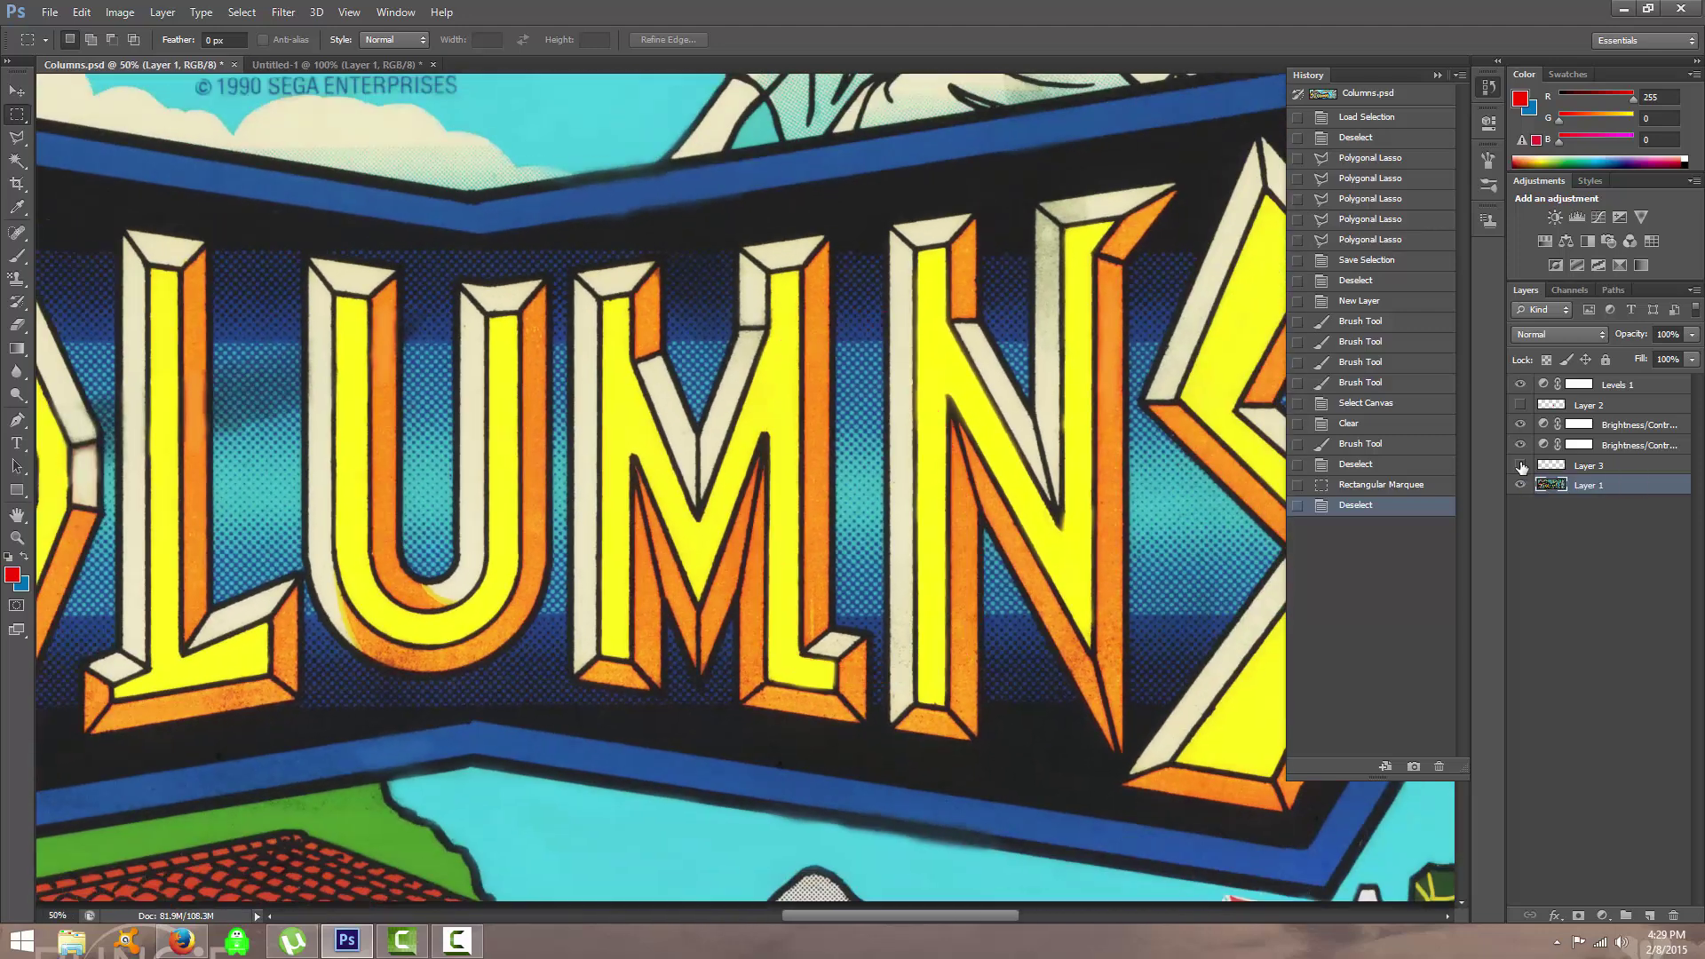
{"action": "key", "text": "ctrl+minus"}
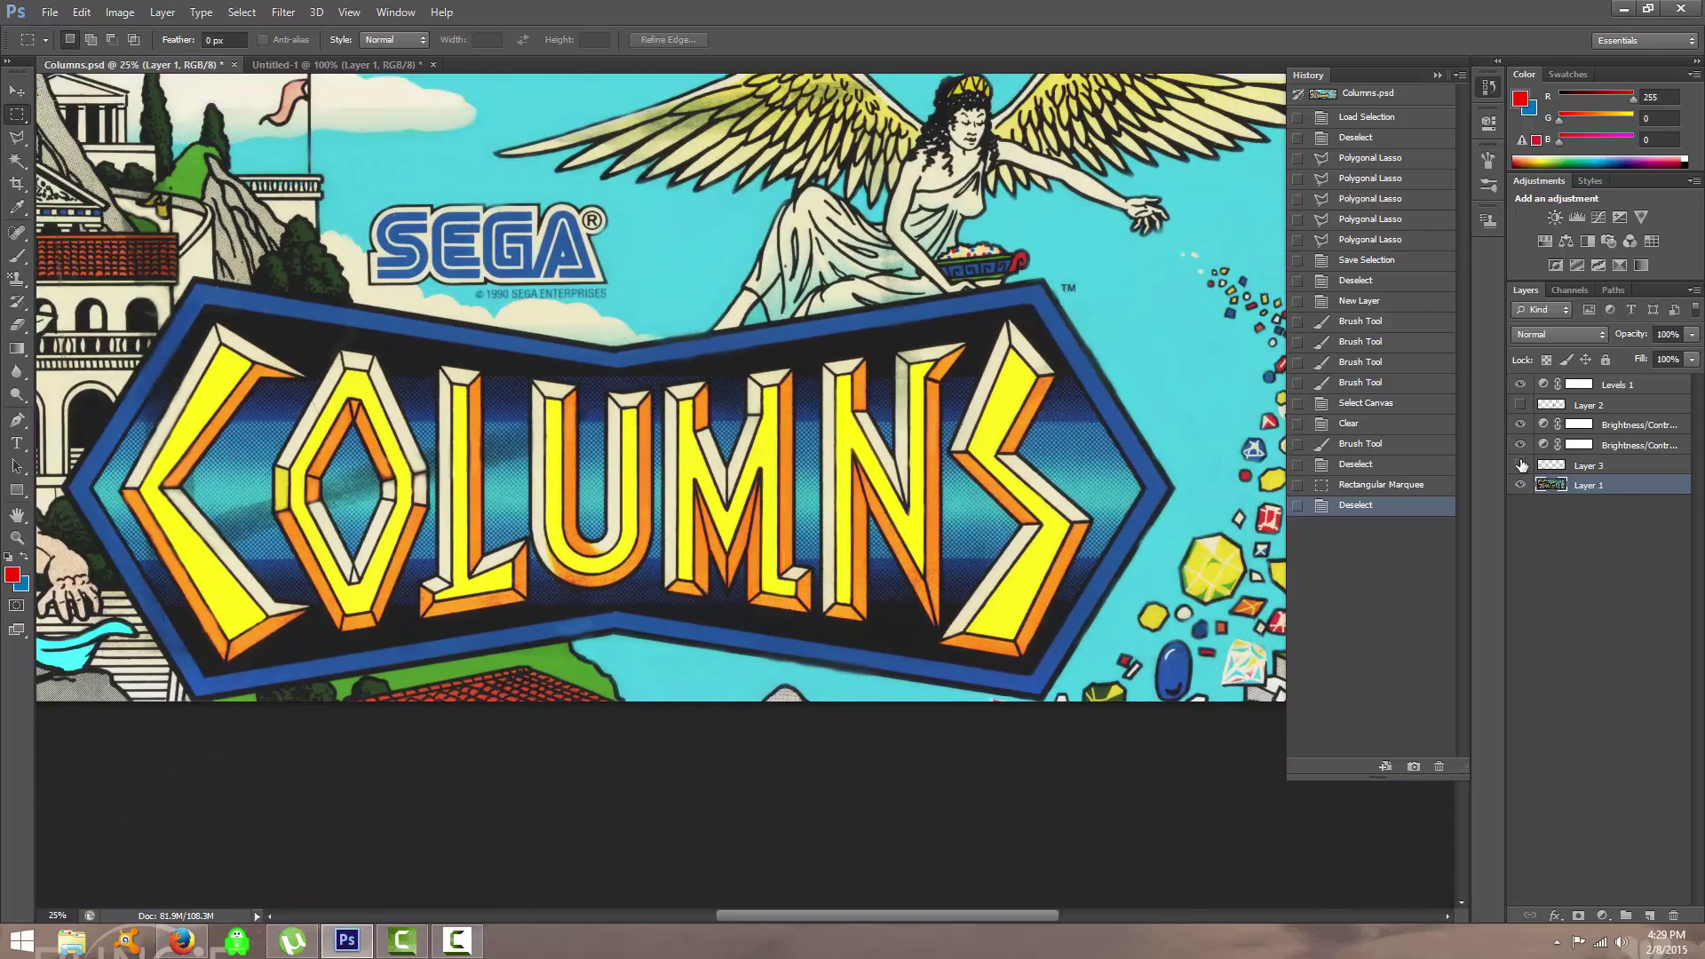
{"action": "left_click_drag", "start_coordinate": [875, 501], "coordinate": [995, 504]}
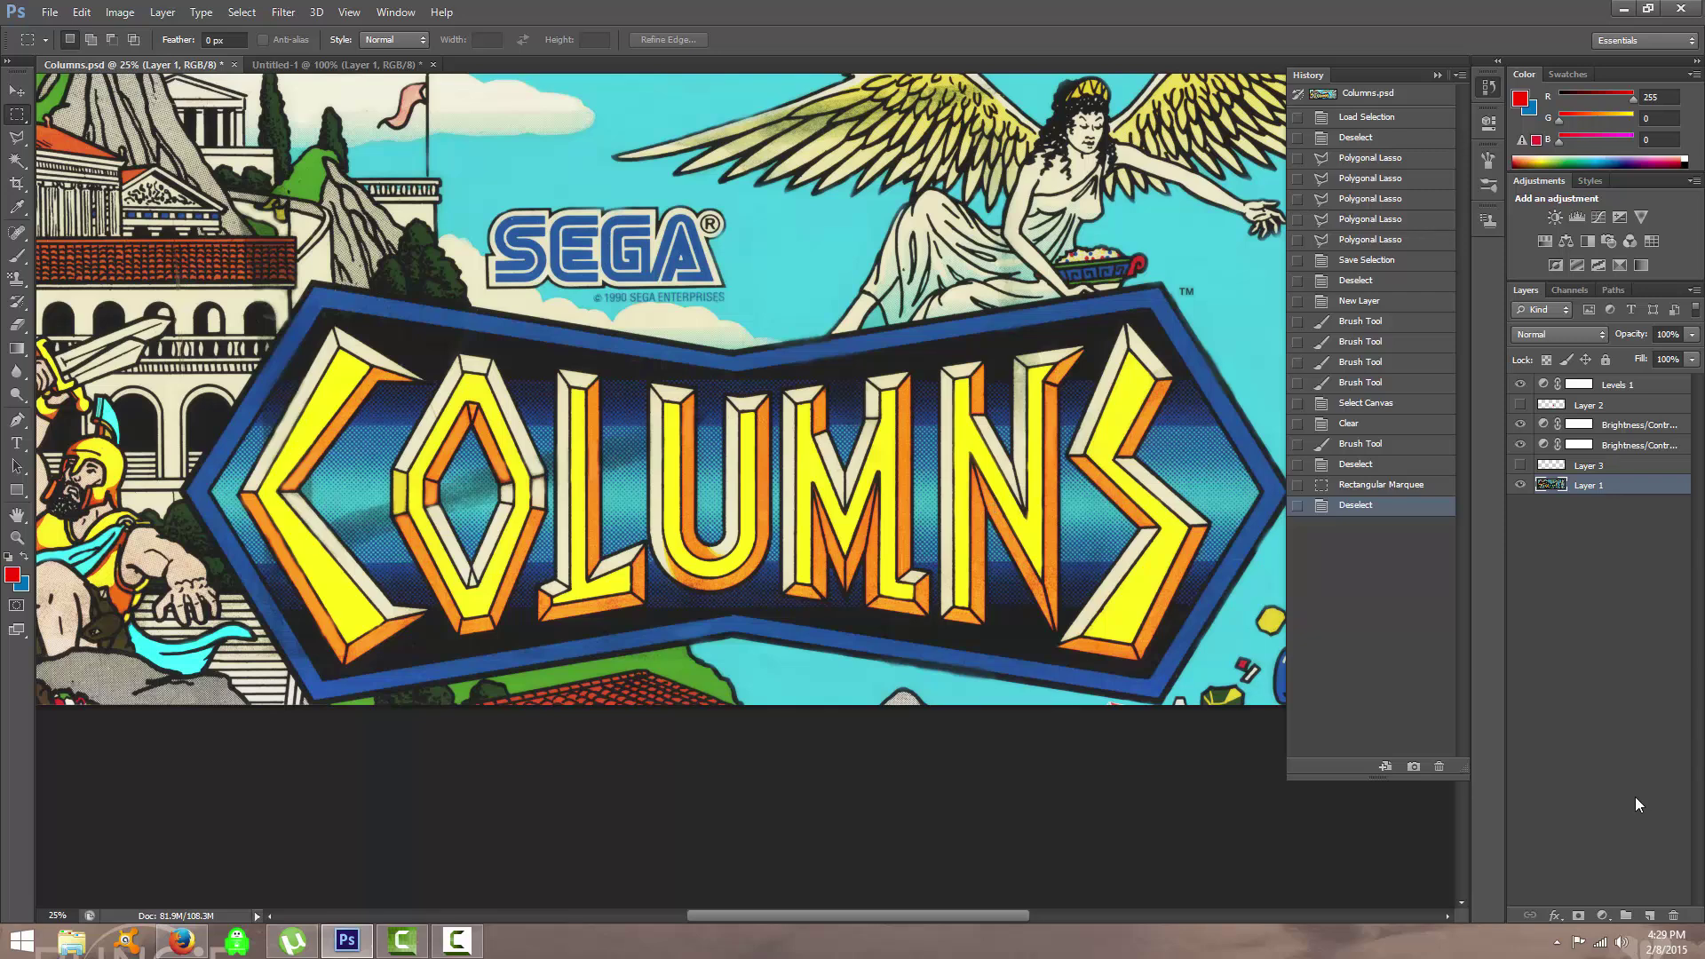
{"action": "left_click", "coordinate": [1649, 916]}
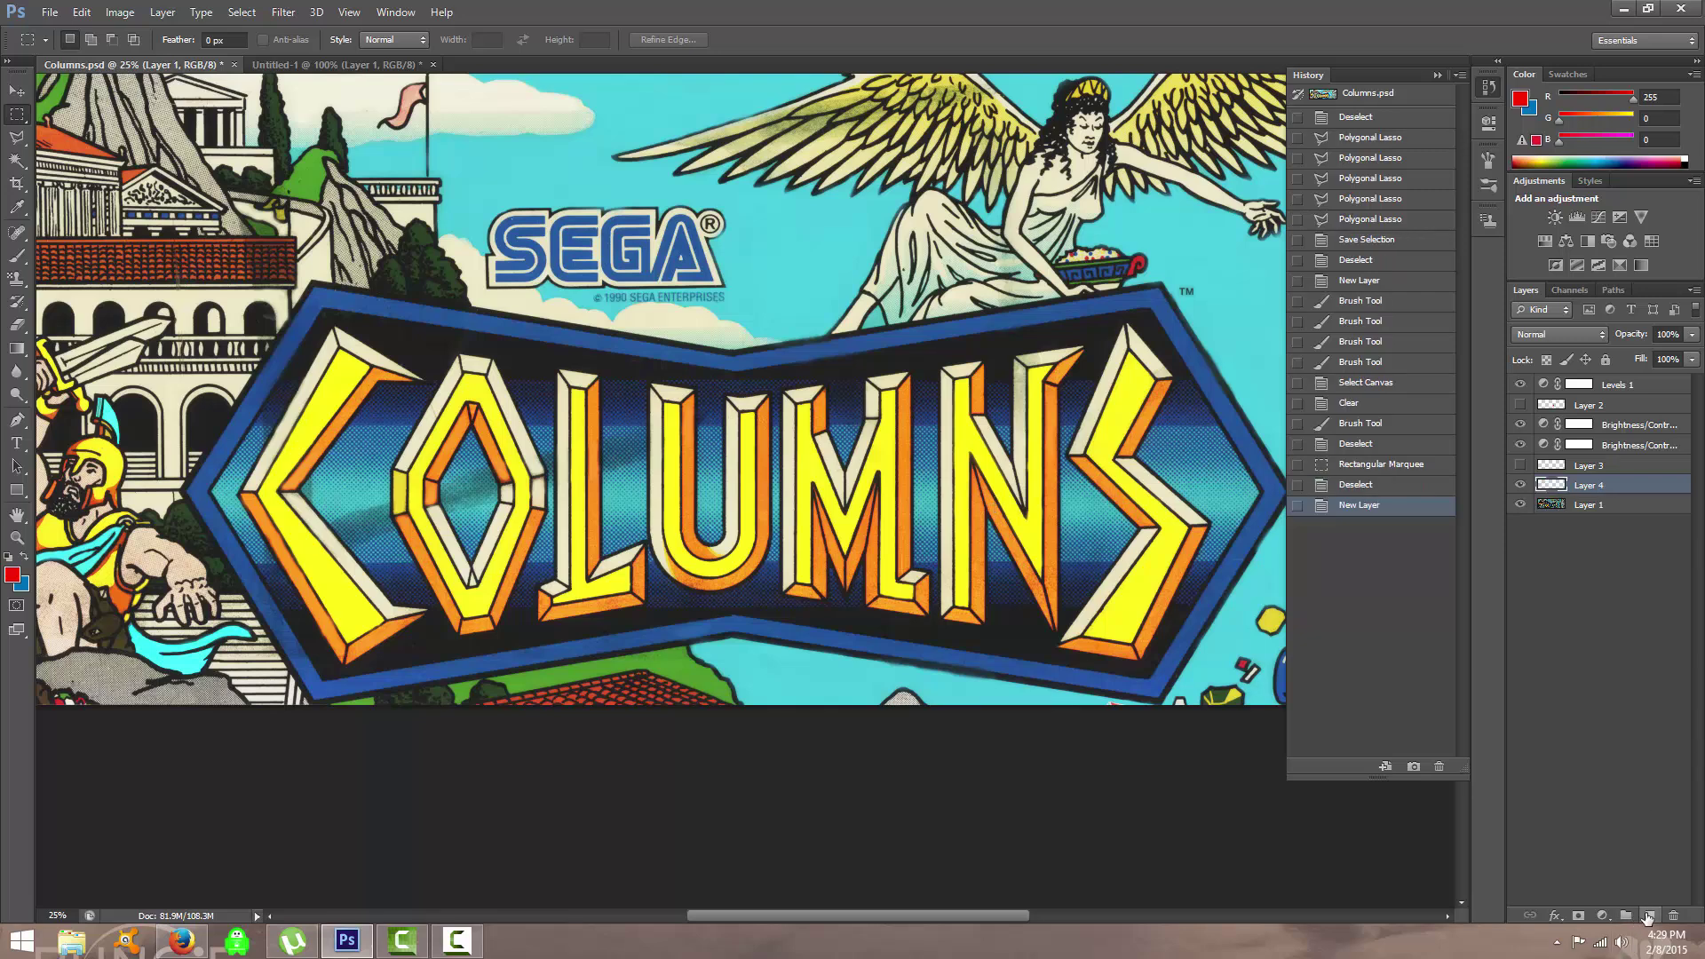
{"action": "left_click", "coordinate": [1555, 469]}
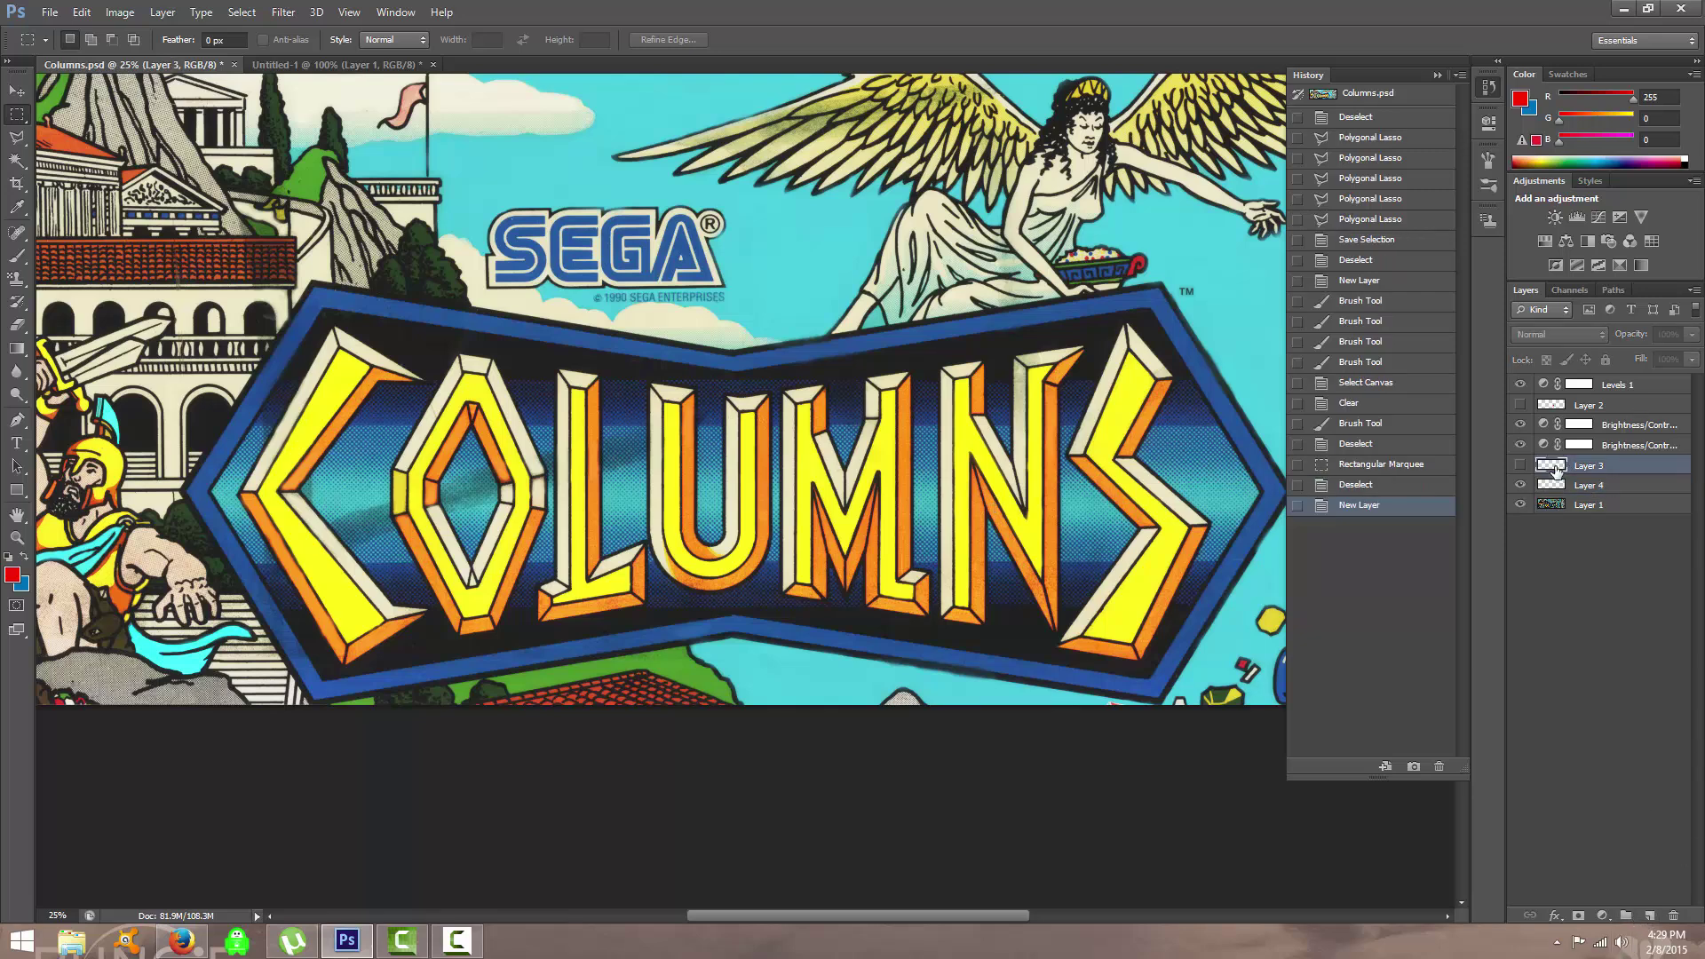
{"action": "left_click", "coordinate": [1673, 916]}
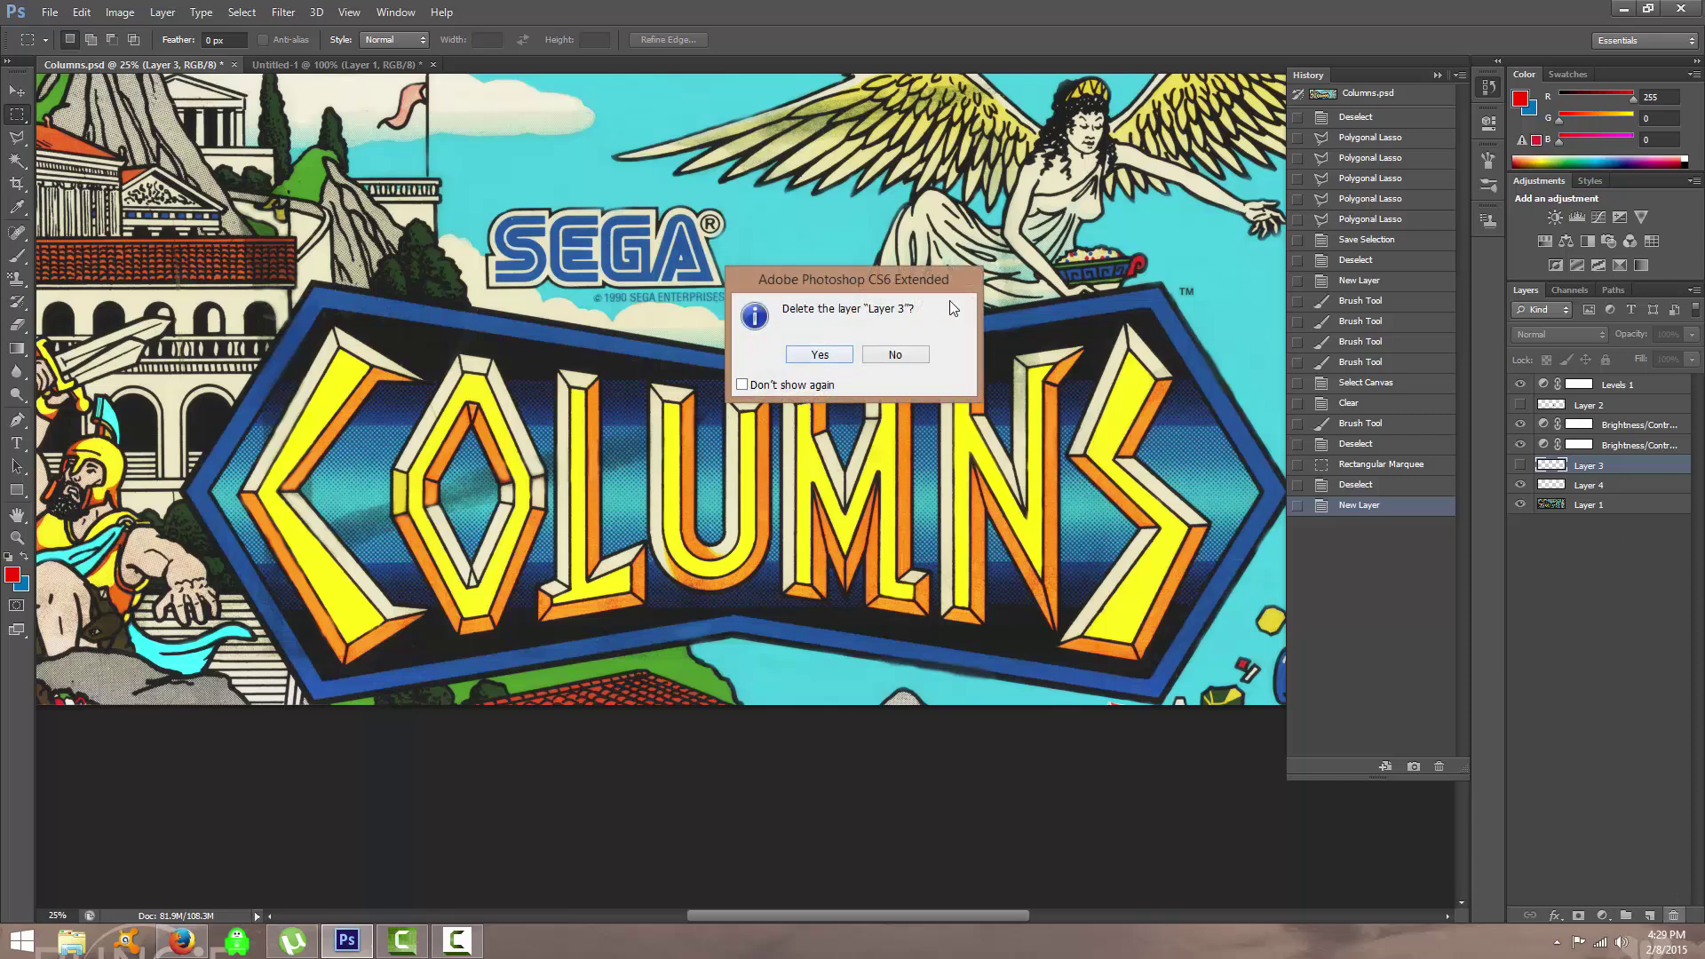
{"action": "left_click", "coordinate": [892, 356]}
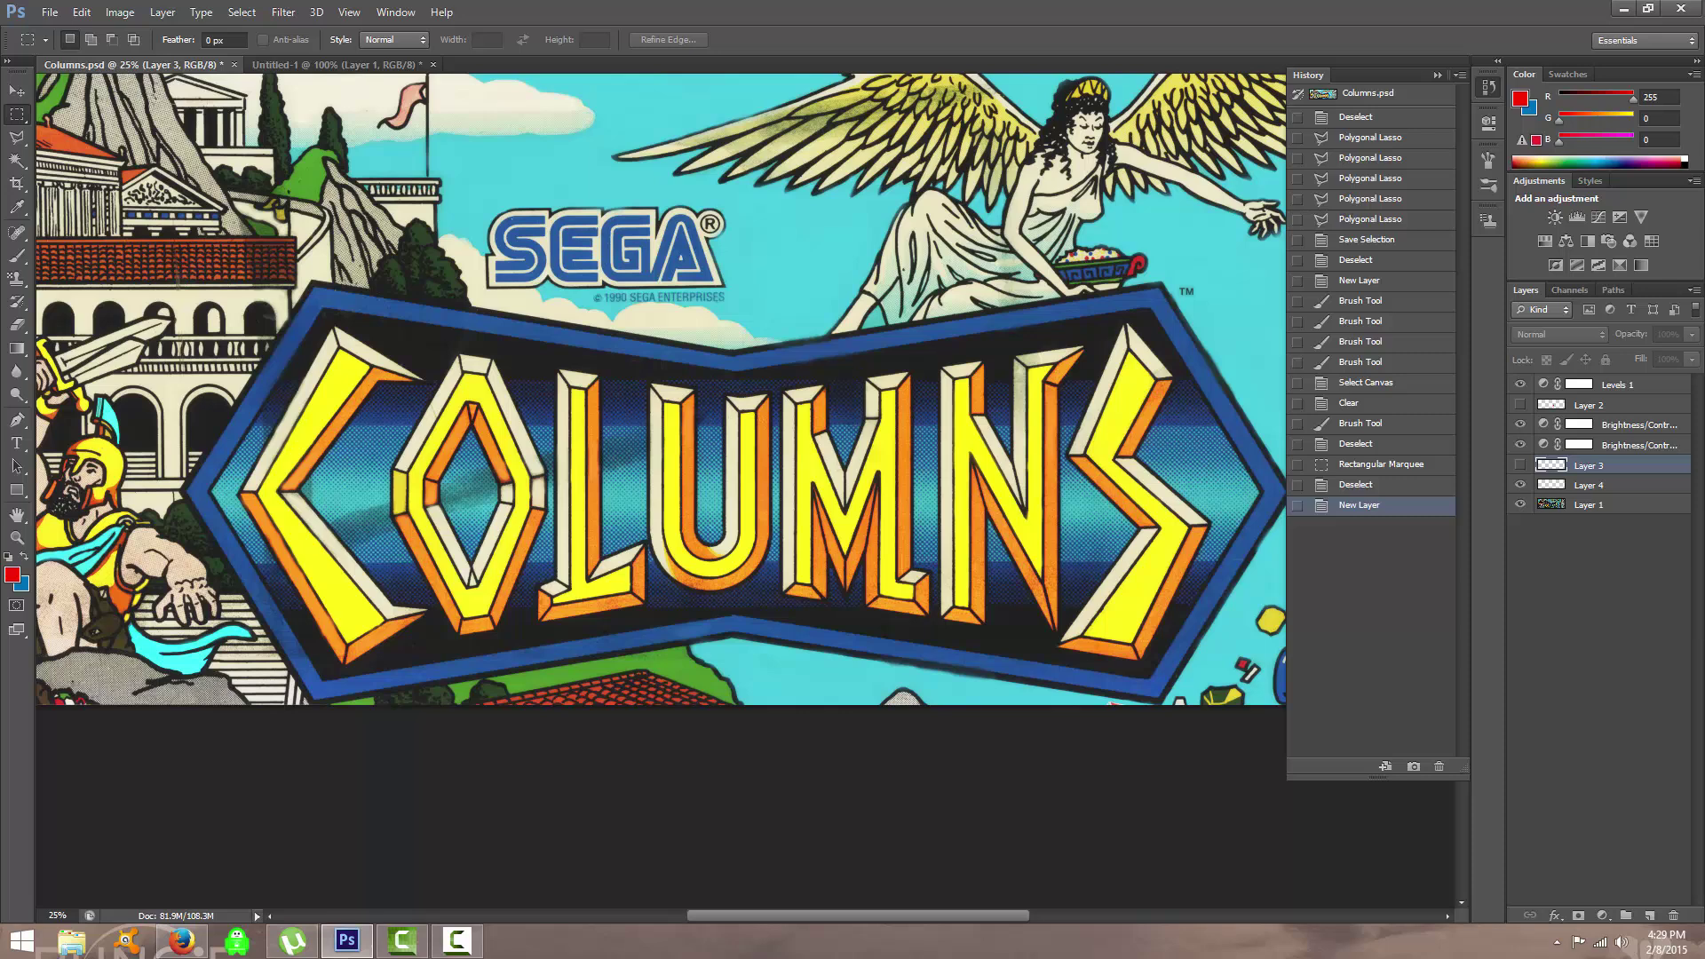
With Layer 4 active, load the saved COL SEL channel as a new selection.
{"action": "left_click", "coordinate": [1579, 491]}
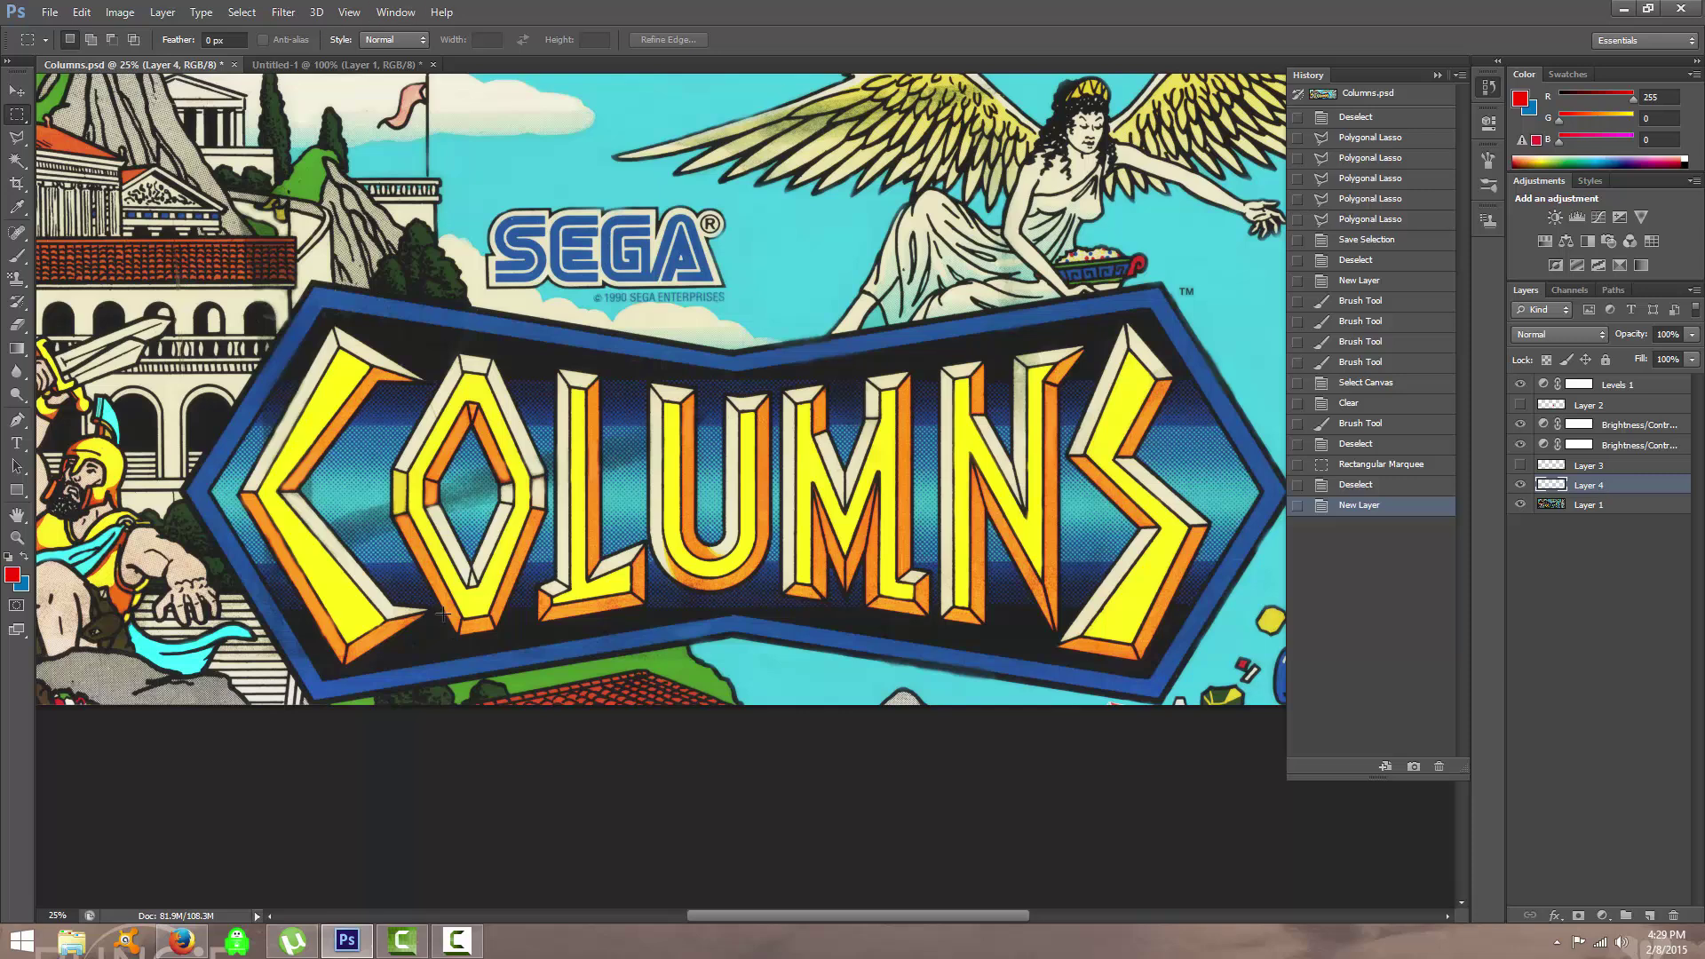
{"action": "left_click", "coordinate": [241, 11]}
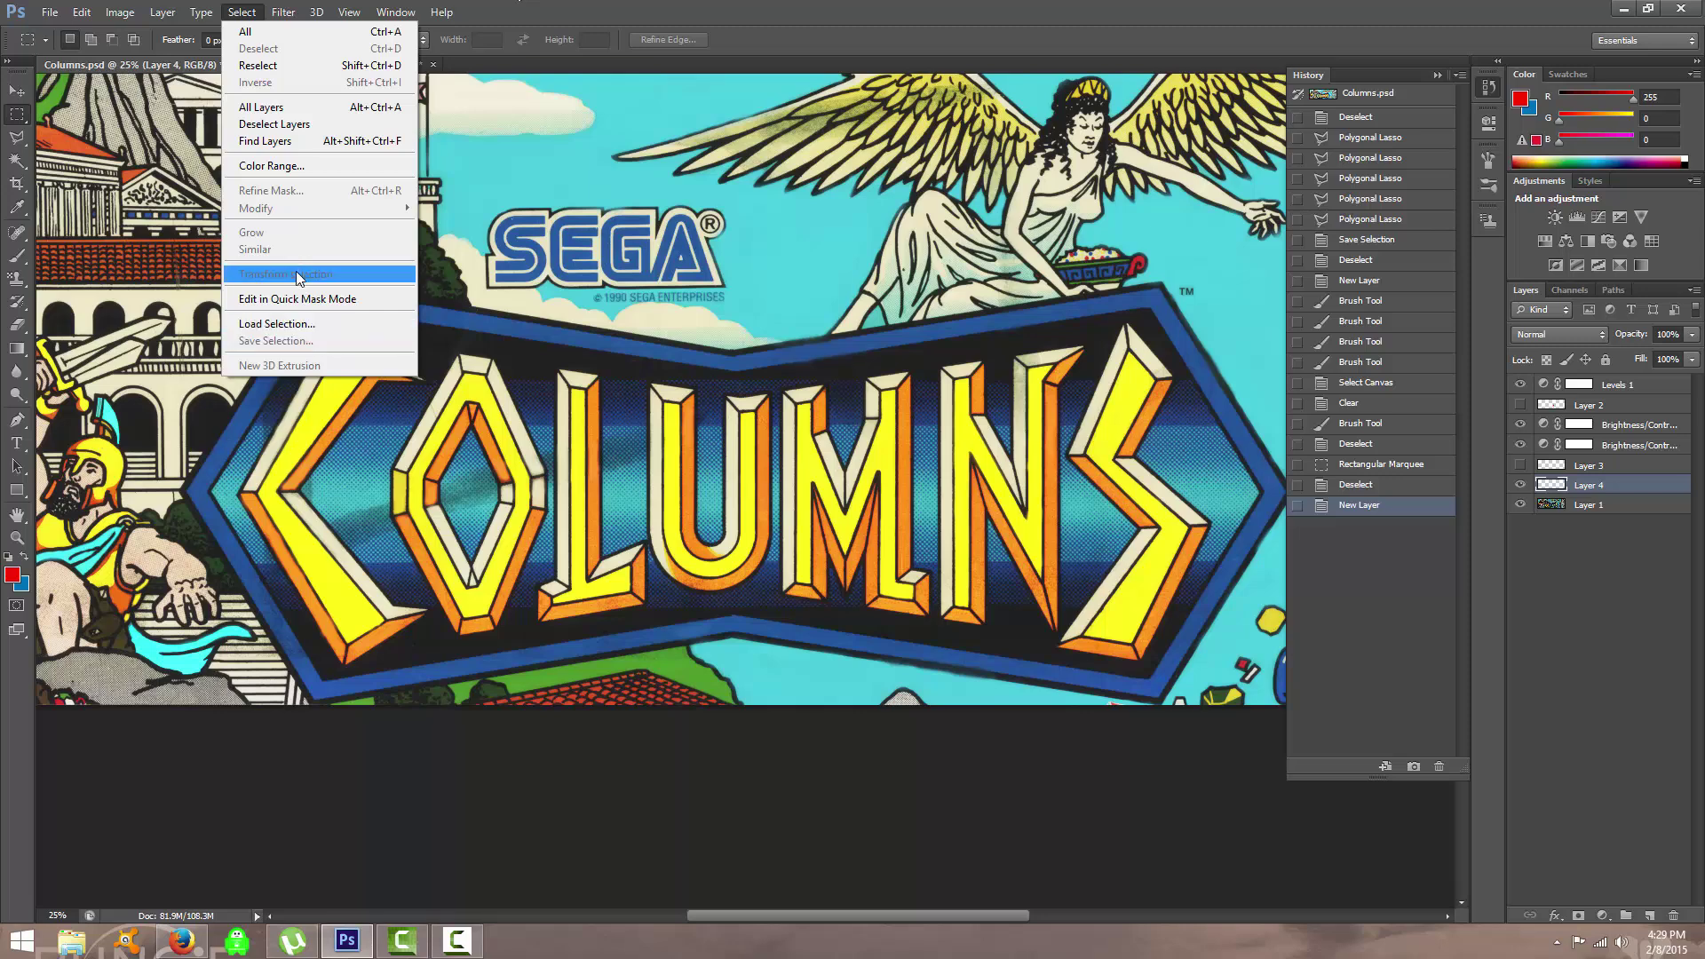
{"action": "left_click", "coordinate": [348, 322]}
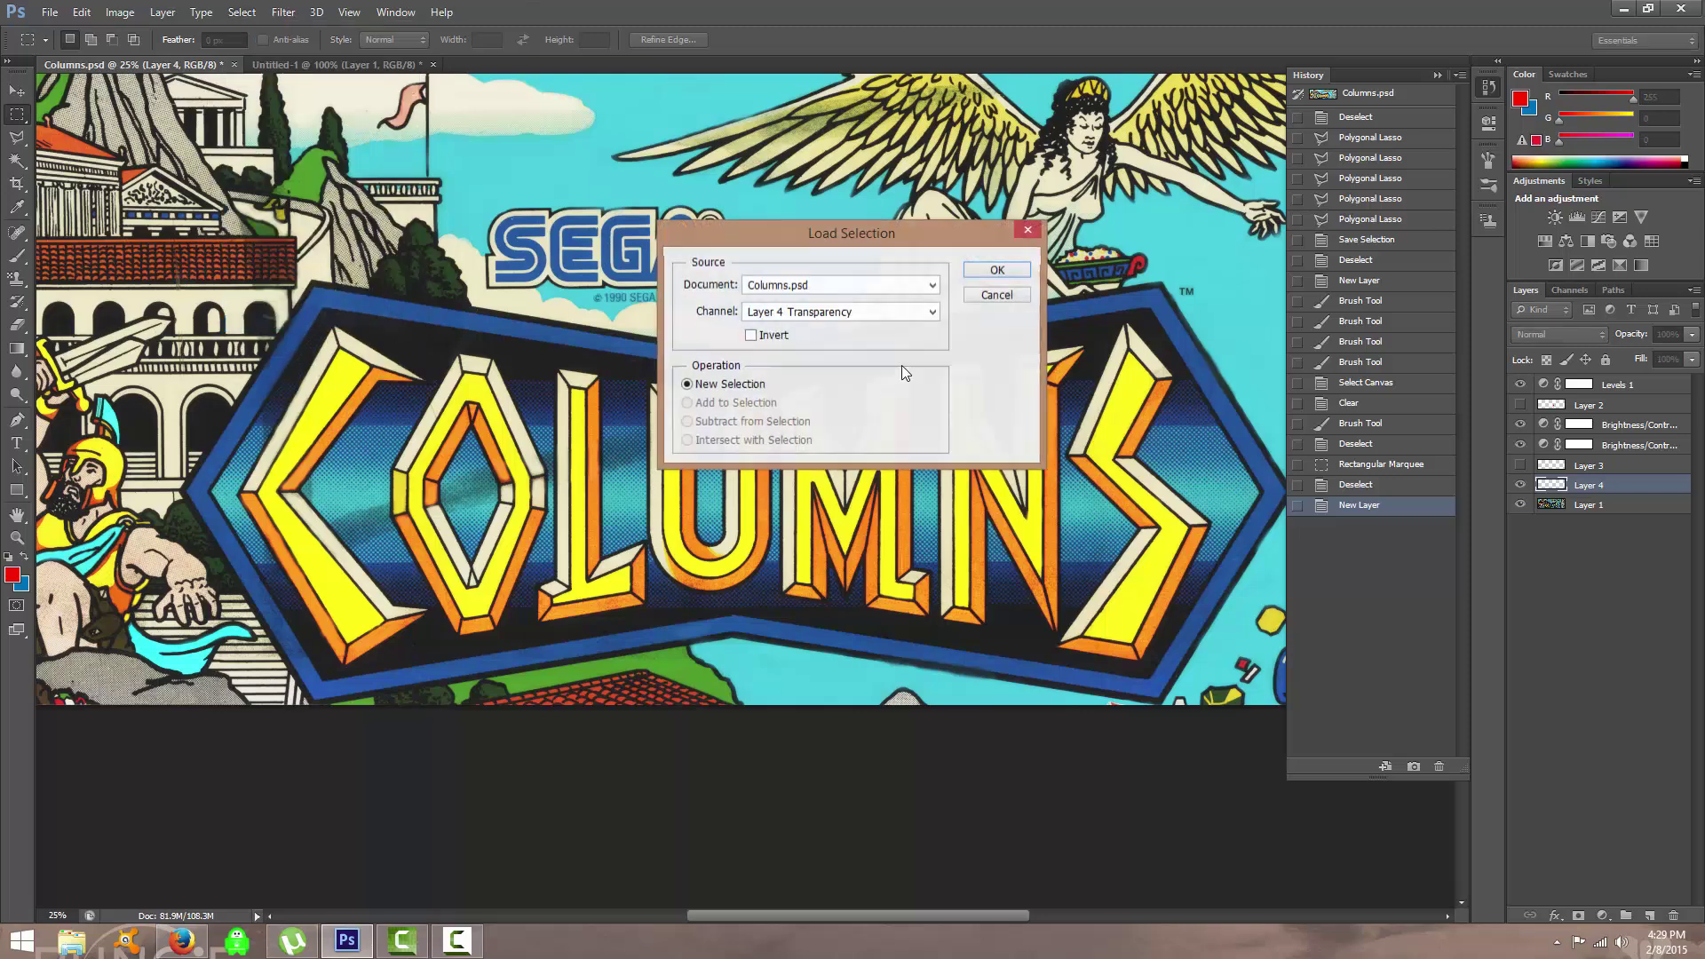
{"action": "left_click", "coordinate": [838, 312]}
{"action": "left_click", "coordinate": [781, 342]}
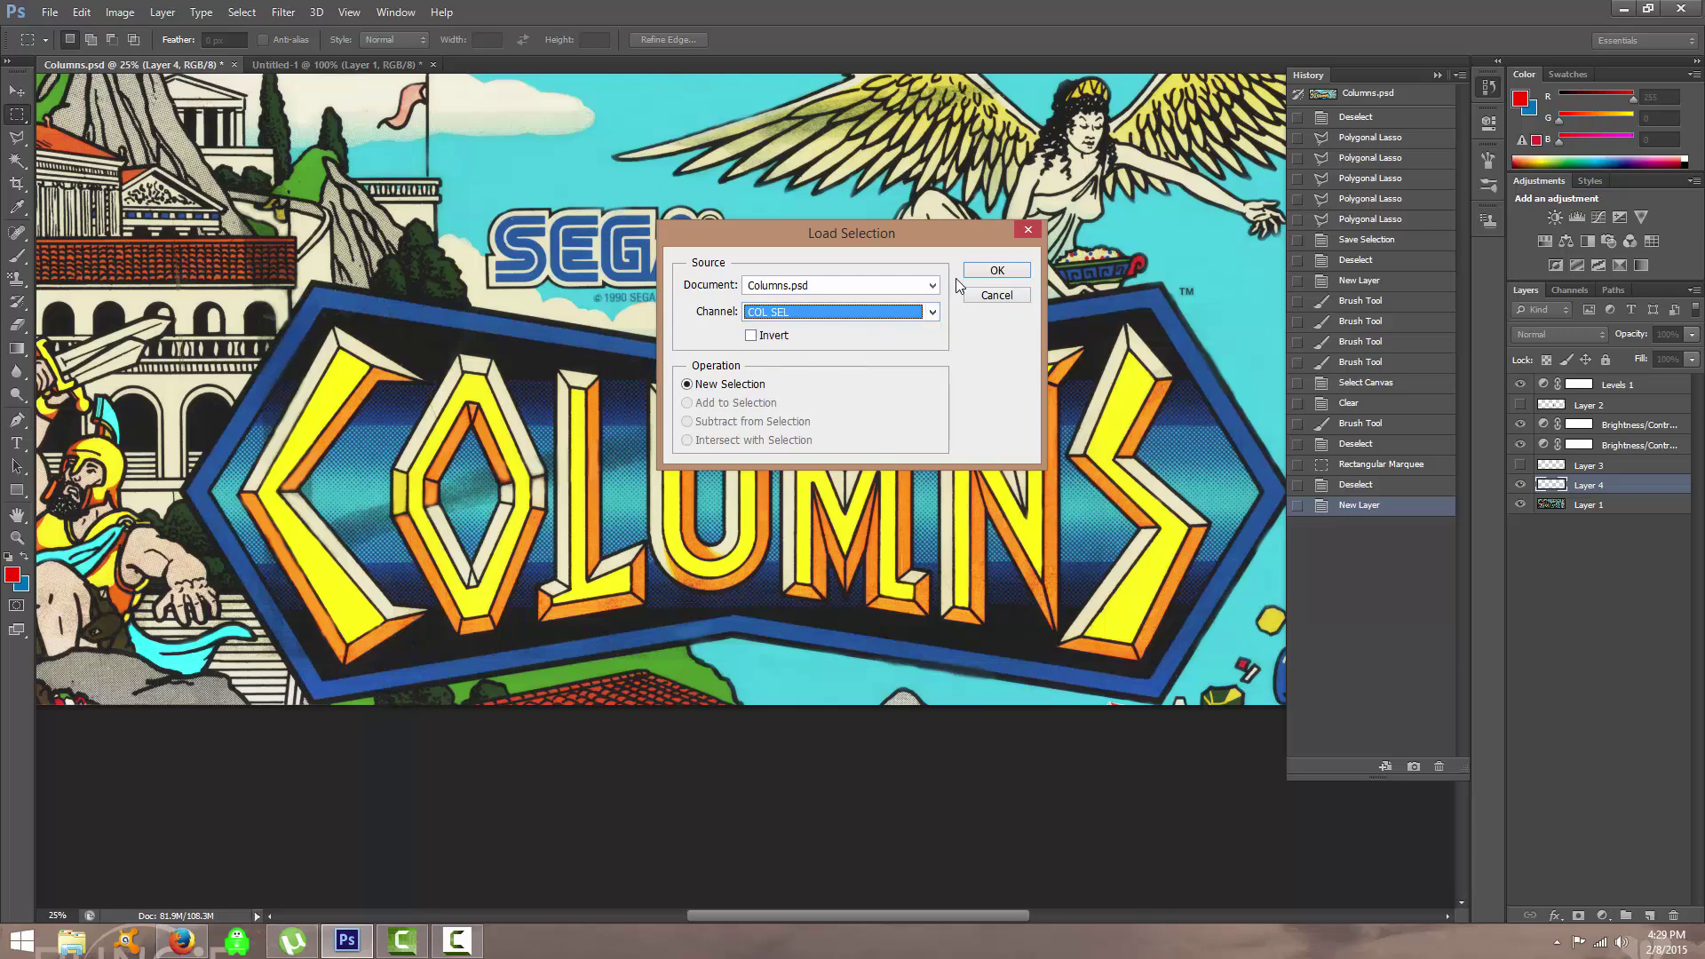
{"action": "left_click", "coordinate": [996, 270]}
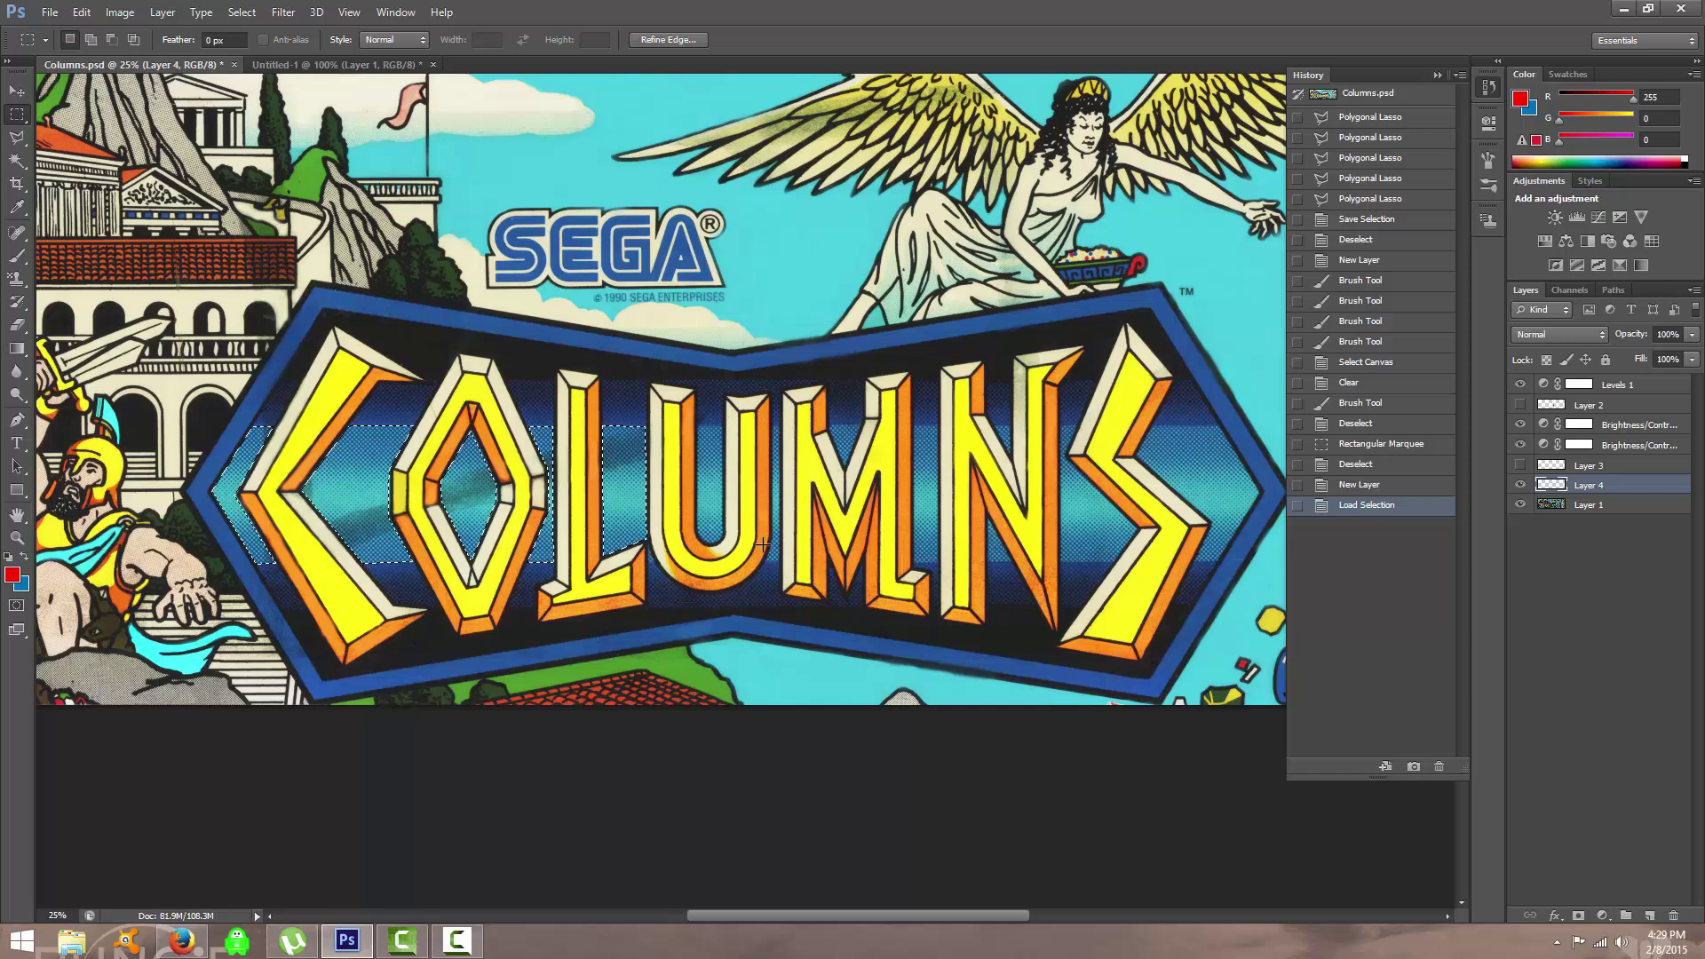
Fill the loaded selection on Layer 4 with black in Normal mode at 100% opacity.
{"action": "key", "text": "i"}
{"action": "key", "text": "shift+F5"}
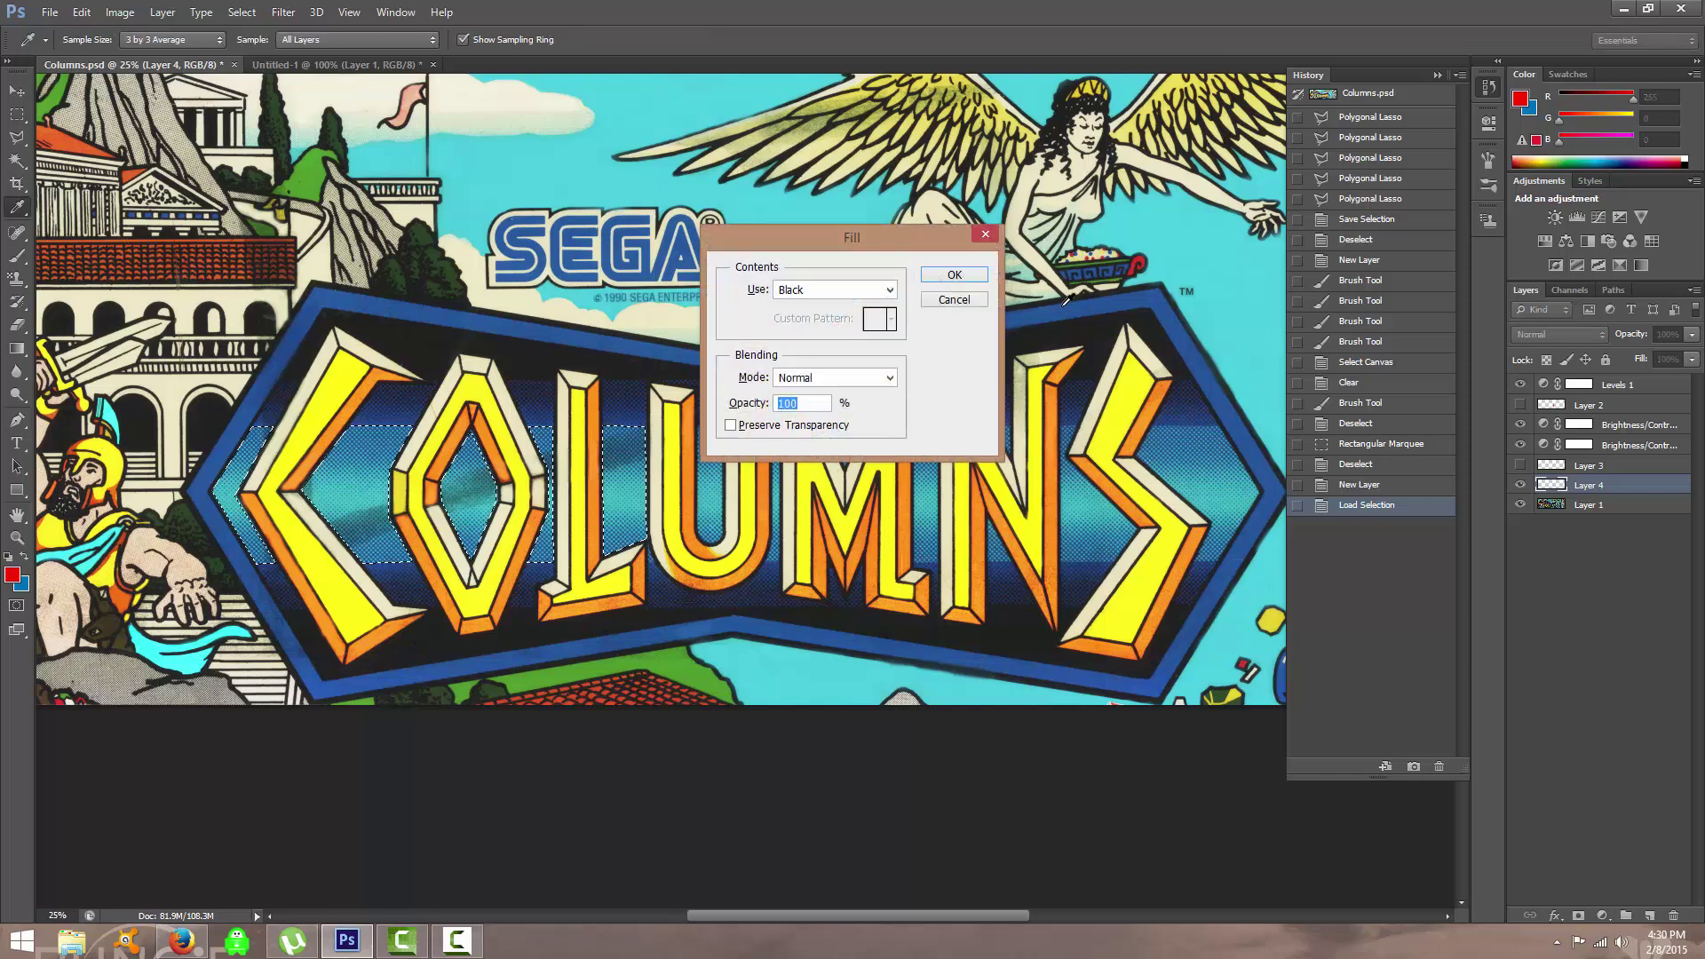
{"action": "left_click", "coordinate": [964, 281]}
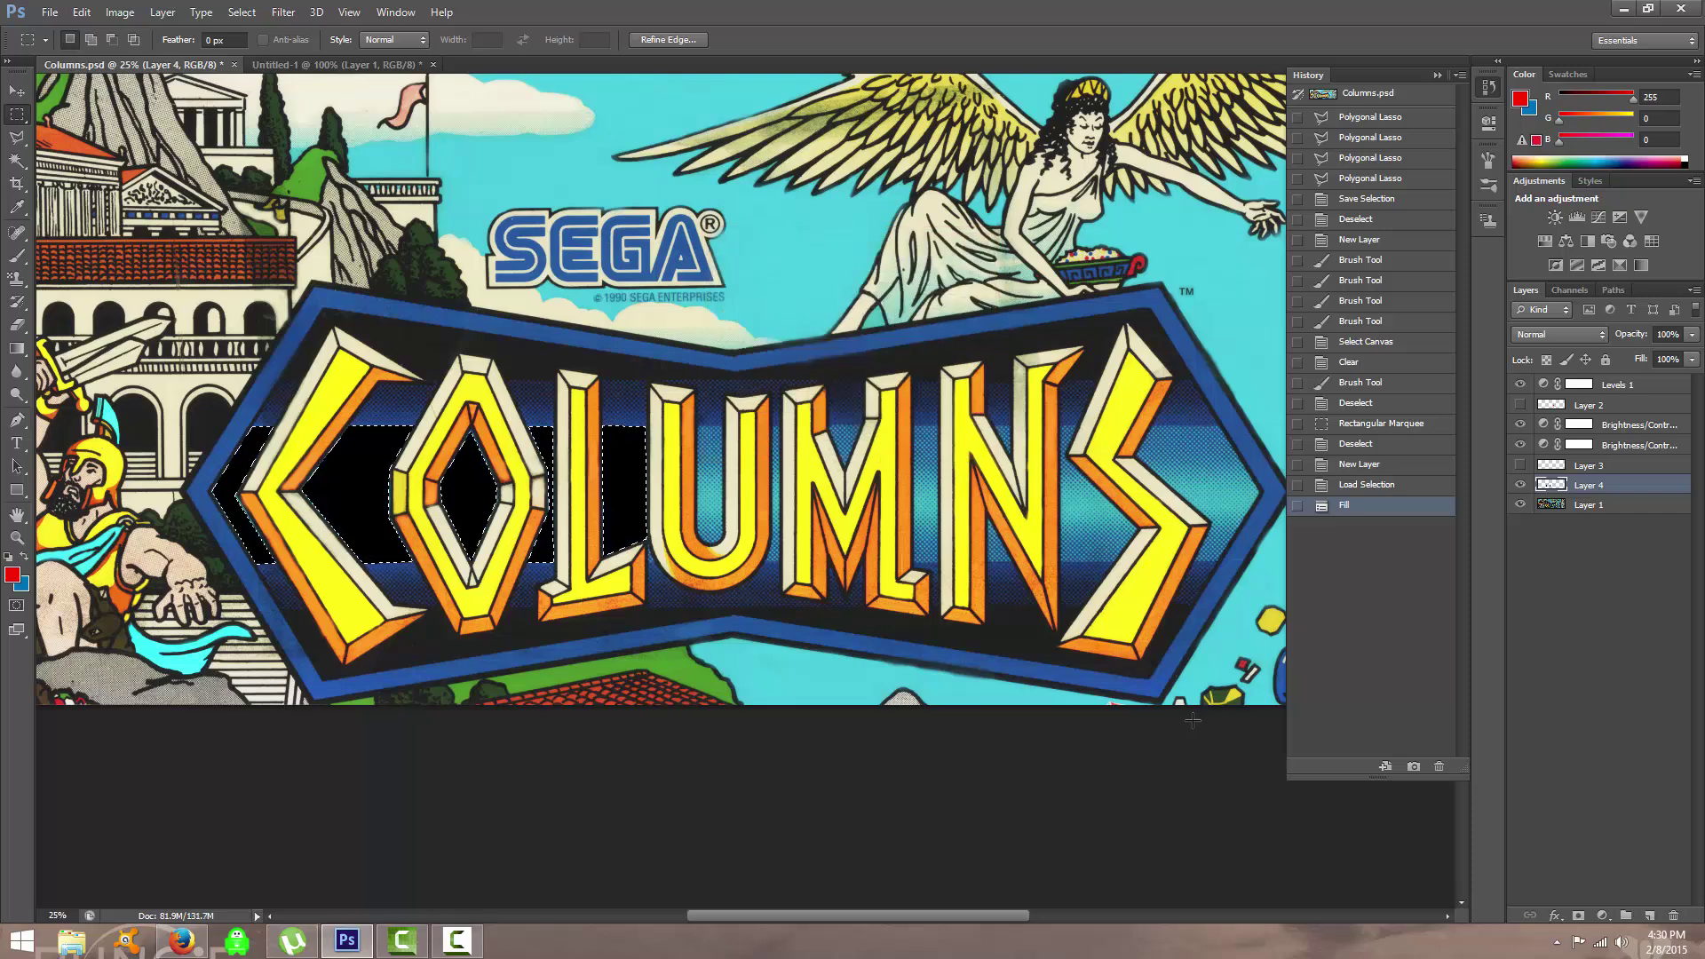
Add a Pattern Overlay effect to Layer 4 using the blue halftone strip pattern.
{"action": "left_click", "coordinate": [1553, 915]}
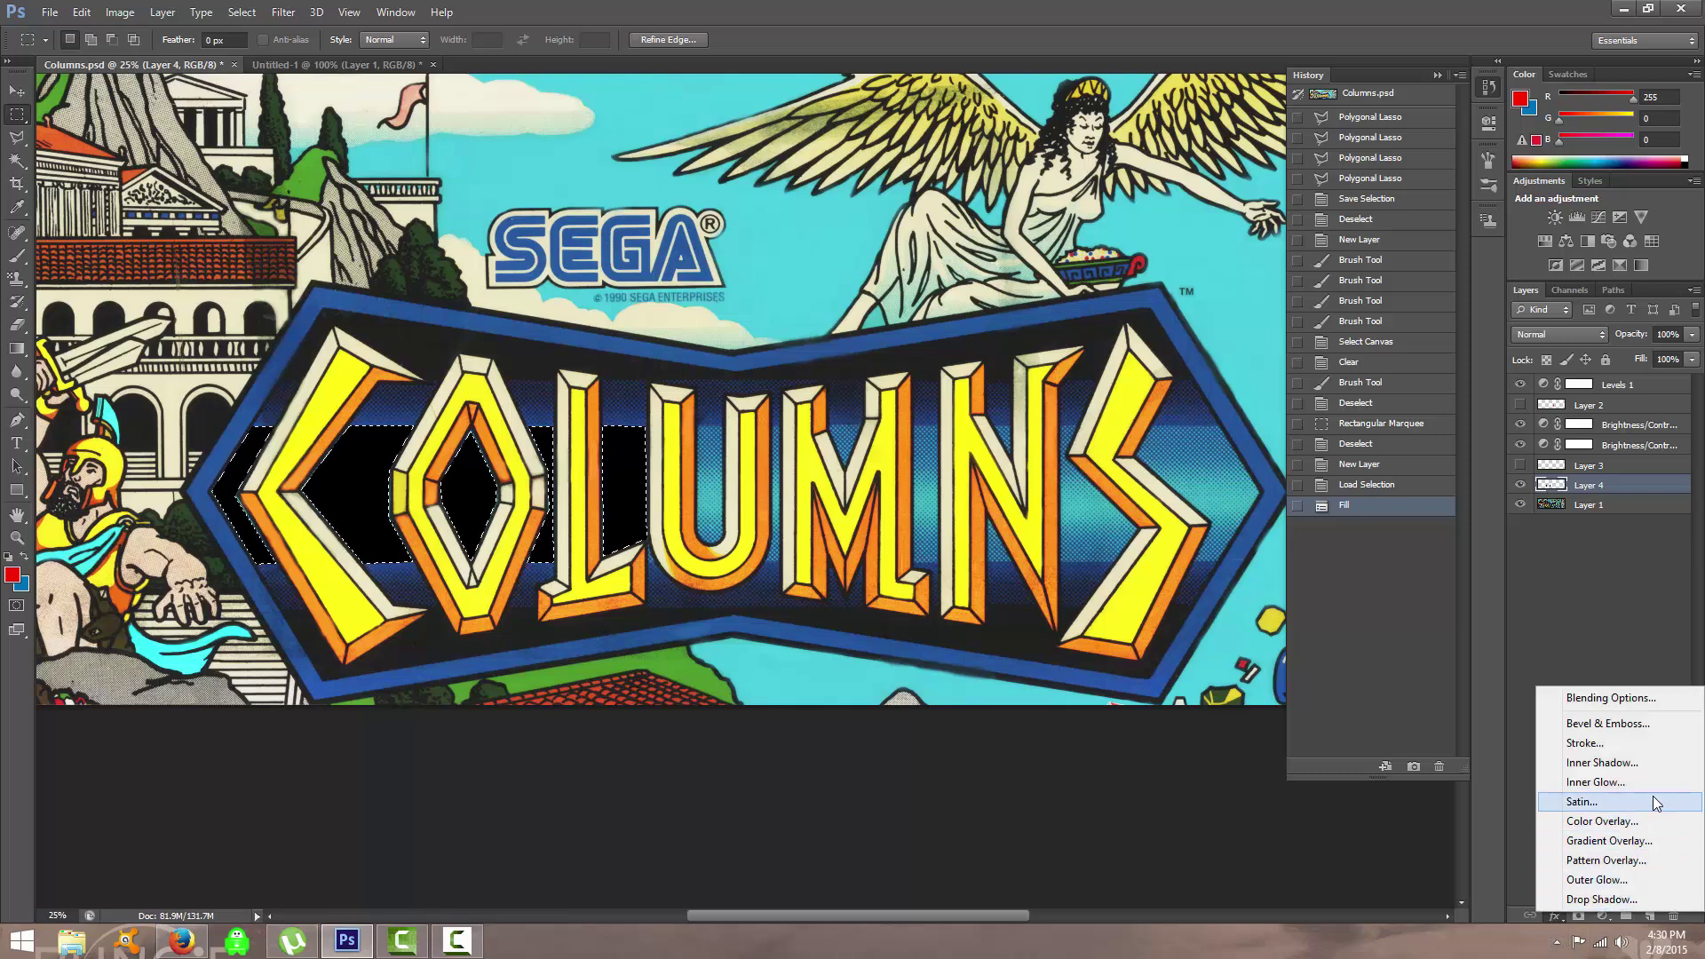
{"action": "left_click", "coordinate": [1674, 861]}
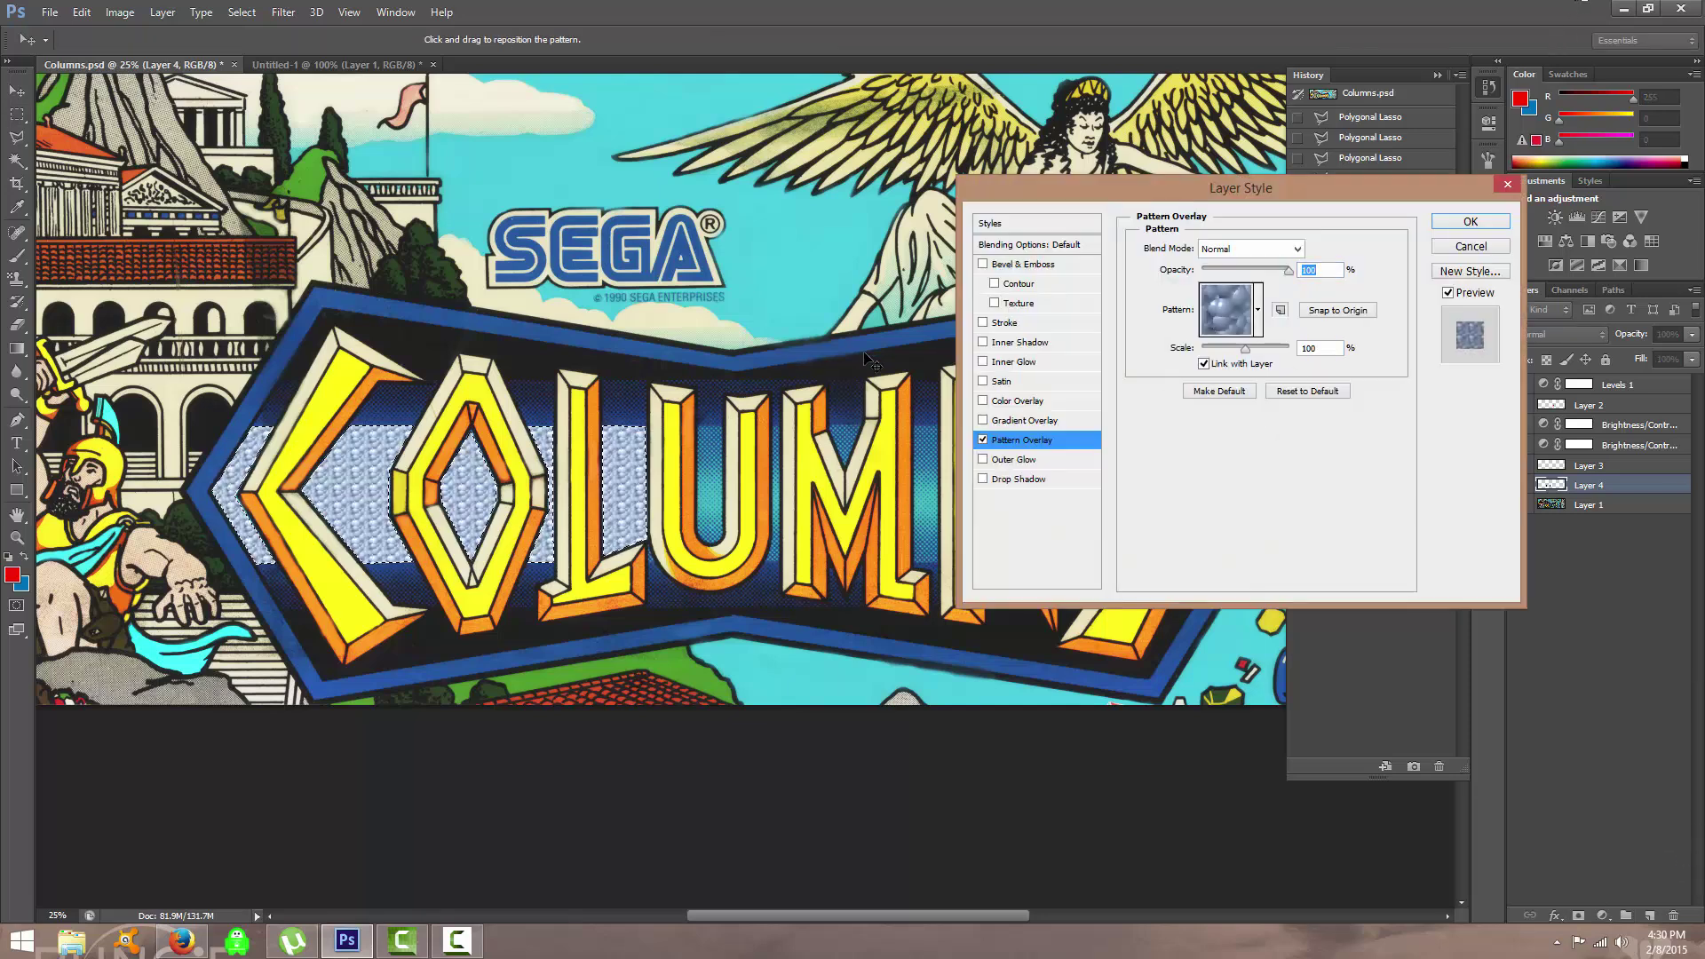
{"action": "left_click", "coordinate": [1259, 313]}
{"action": "left_click", "coordinate": [1172, 363]}
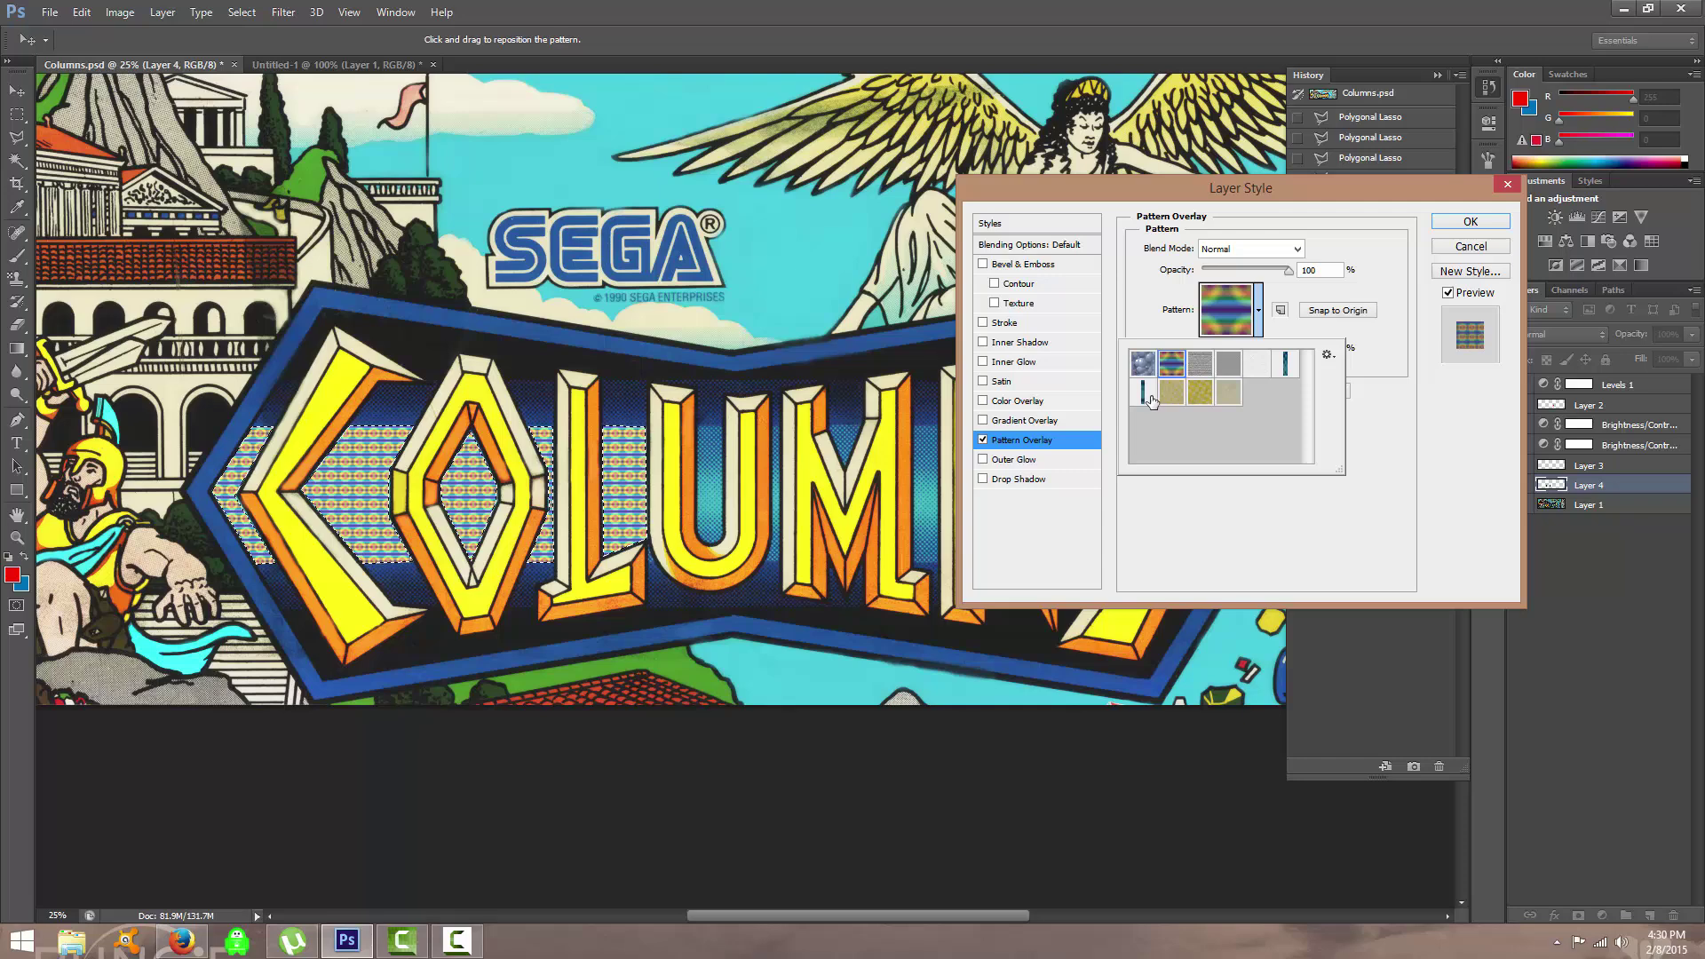
{"action": "left_click", "coordinate": [1141, 392]}
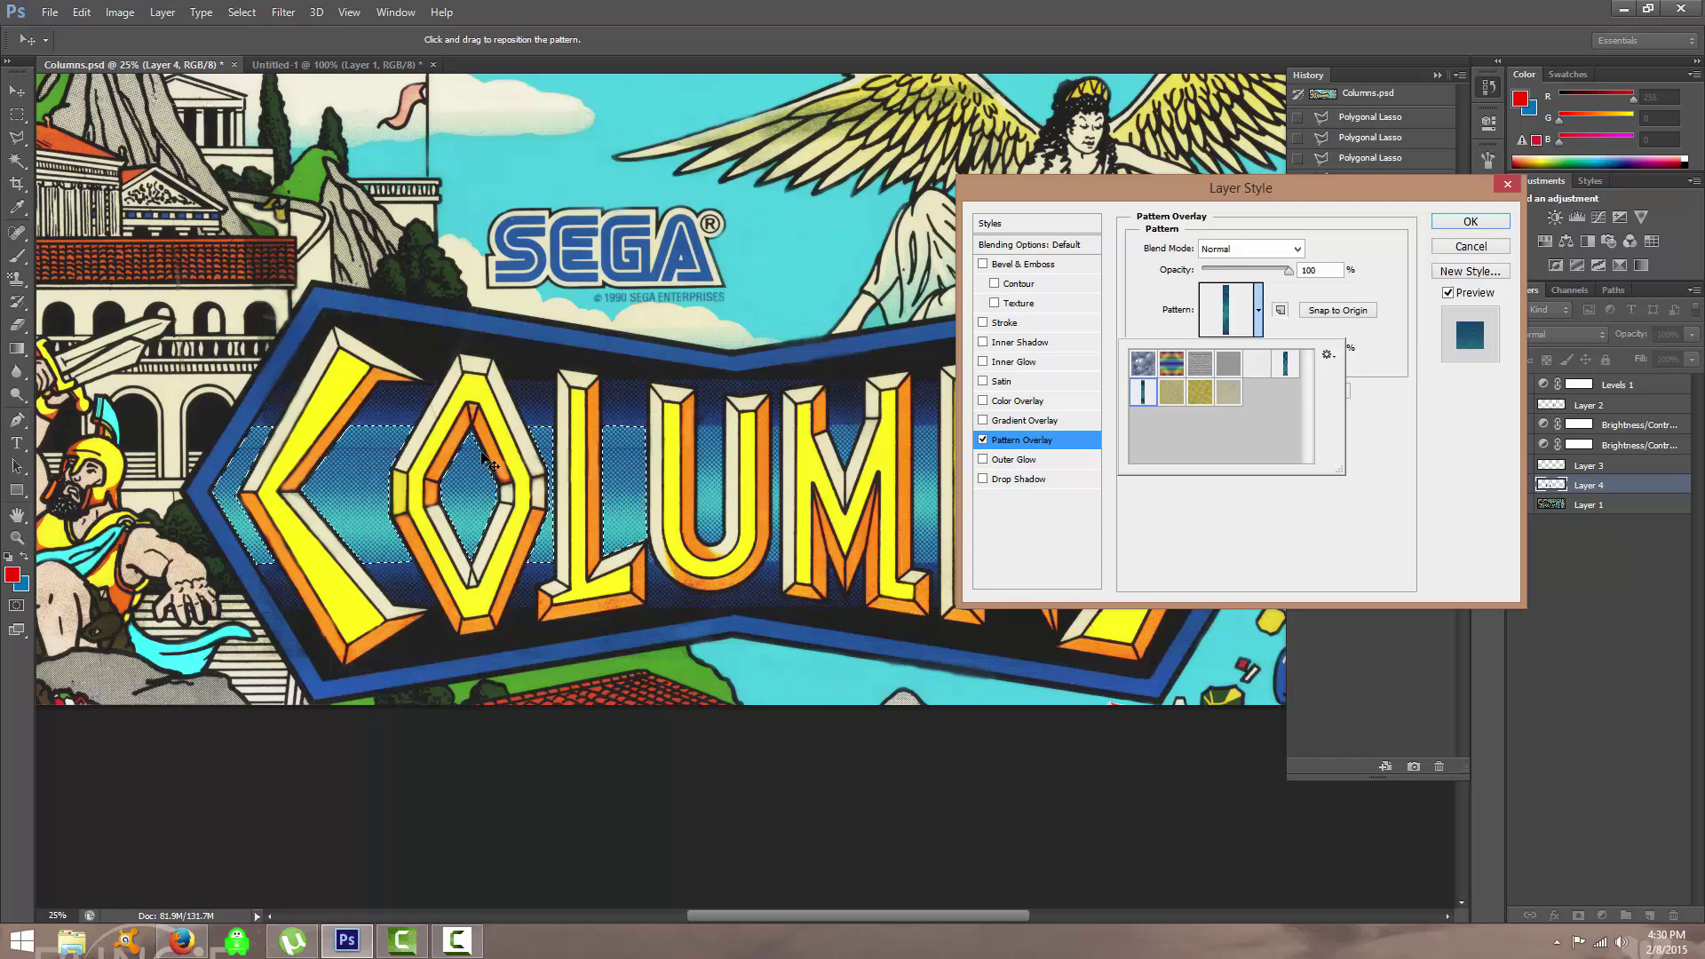
Reposition the overlay pattern to line up with the surrounding halftone bands around the letters, and apply the layer style.
{"action": "left_click", "coordinate": [369, 502]}
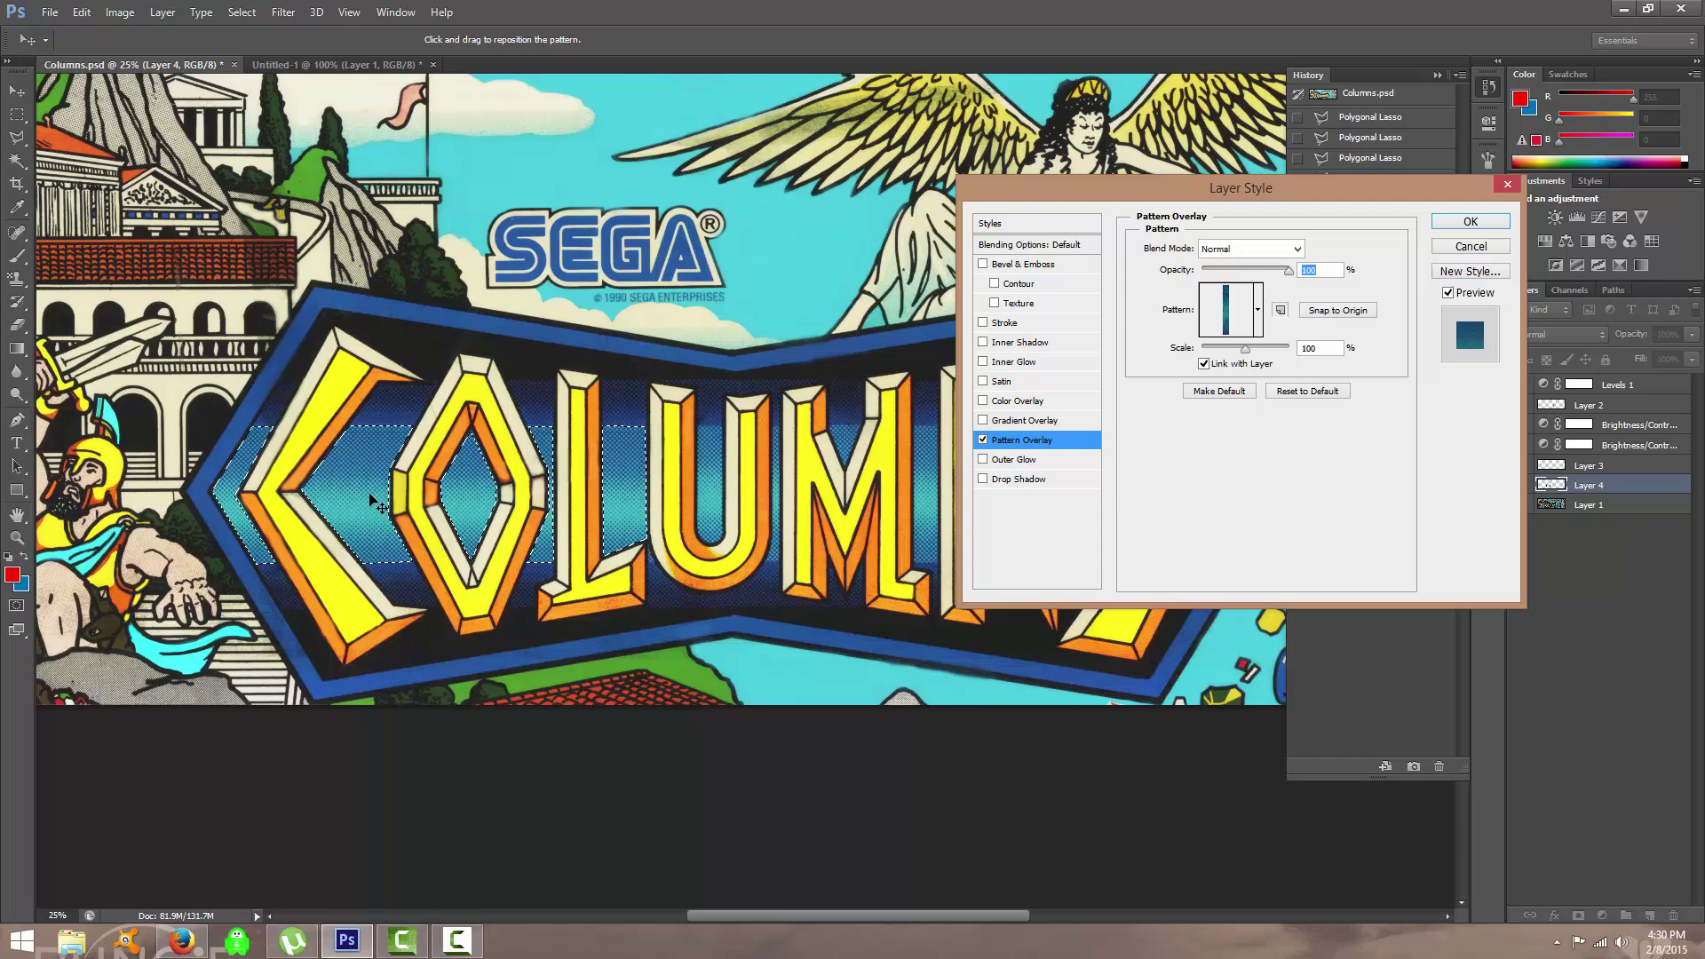
{"action": "left_click", "coordinate": [369, 493]}
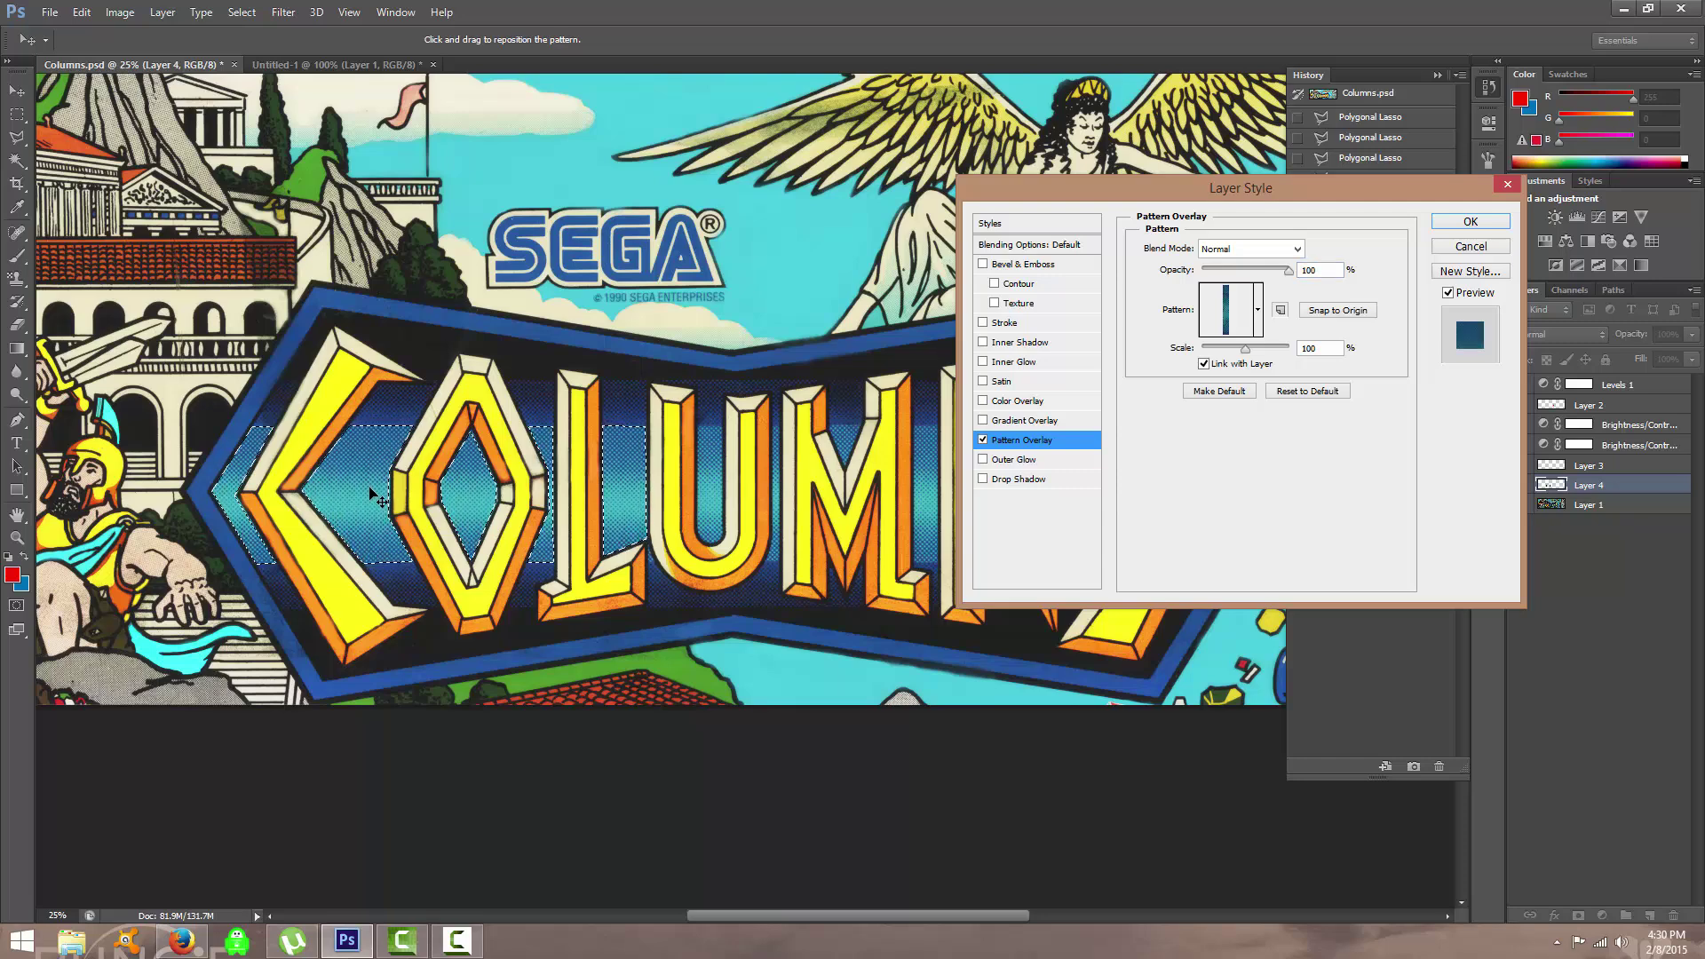
{"action": "key", "text": "ctrl+plus"}
{"action": "key", "text": "ctrl+plus"}
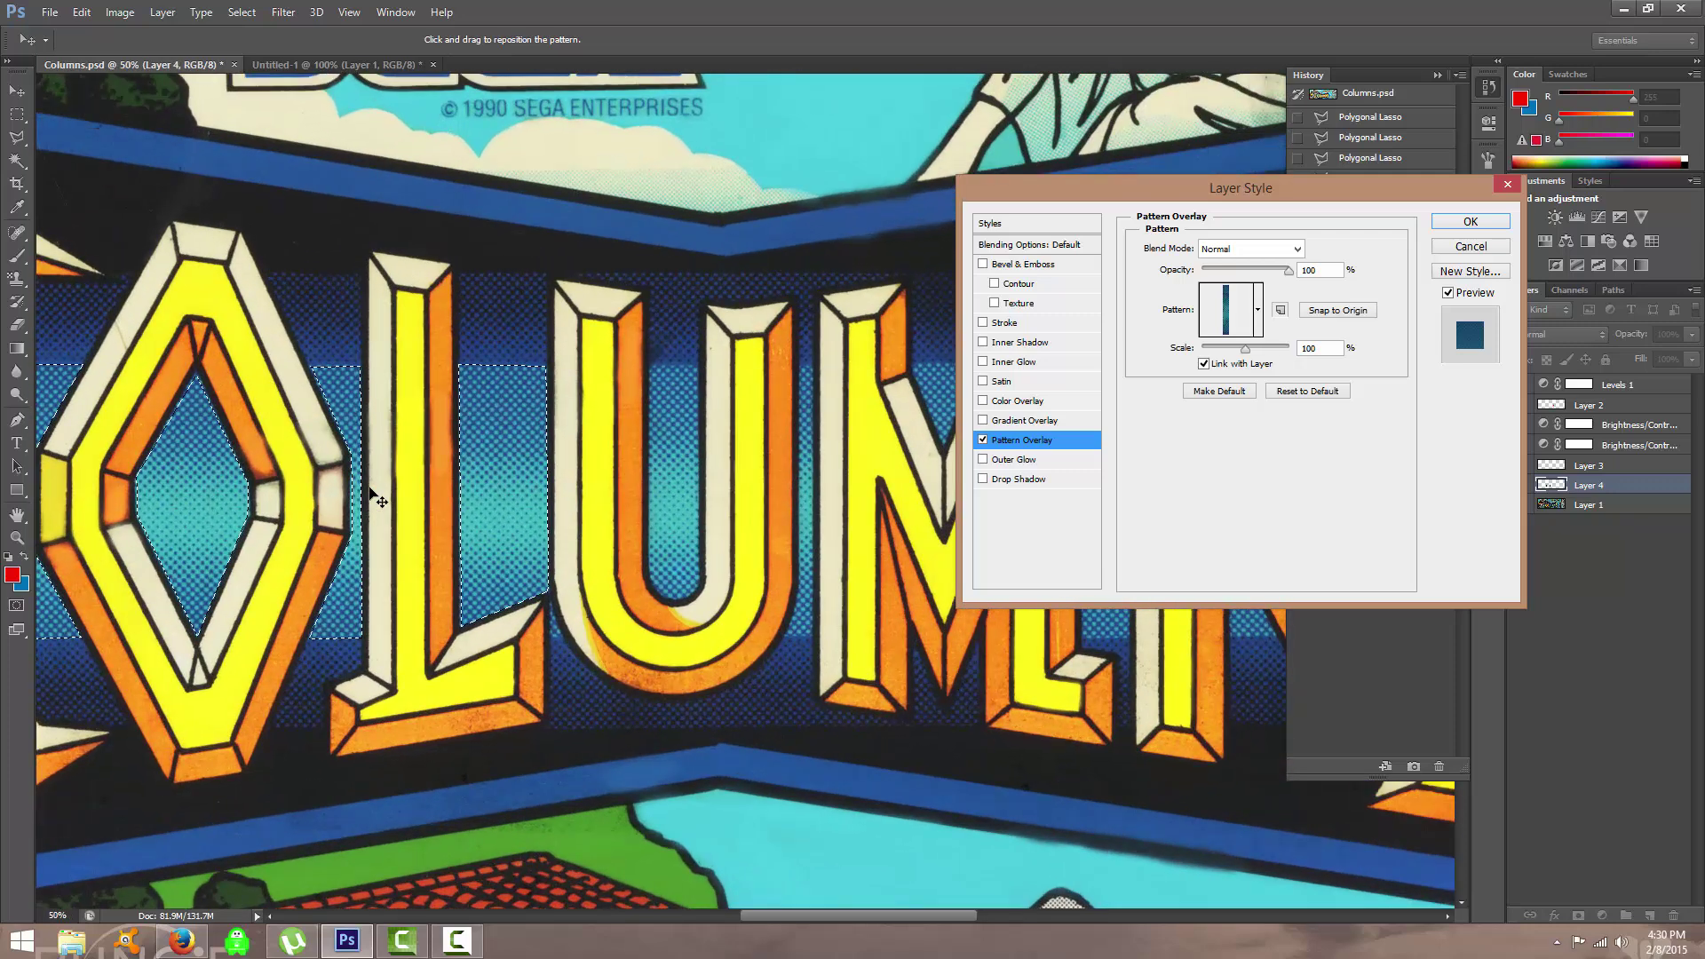
{"action": "key", "text": "ctrl+plus"}
{"action": "left_click_drag", "start_coordinate": [405, 494], "coordinate": [409, 492]}
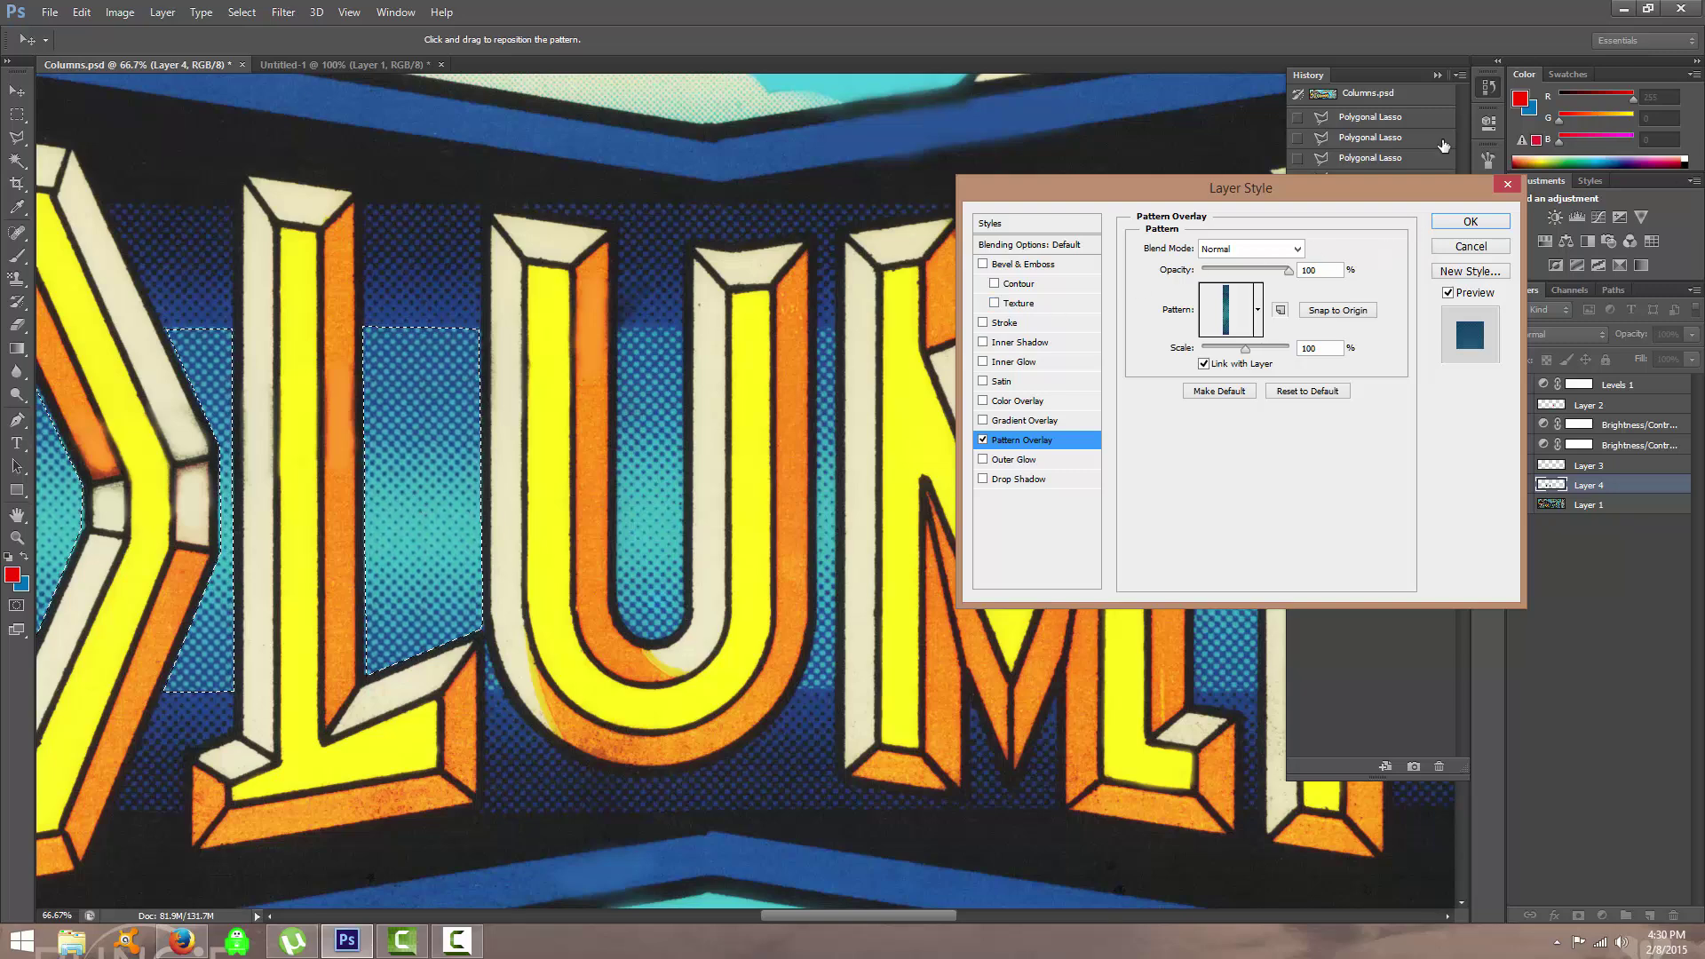
{"action": "left_click", "coordinate": [1467, 222]}
Clear the selection and examine the patterned background around the letters C, O and L.
{"action": "key", "text": "m"}
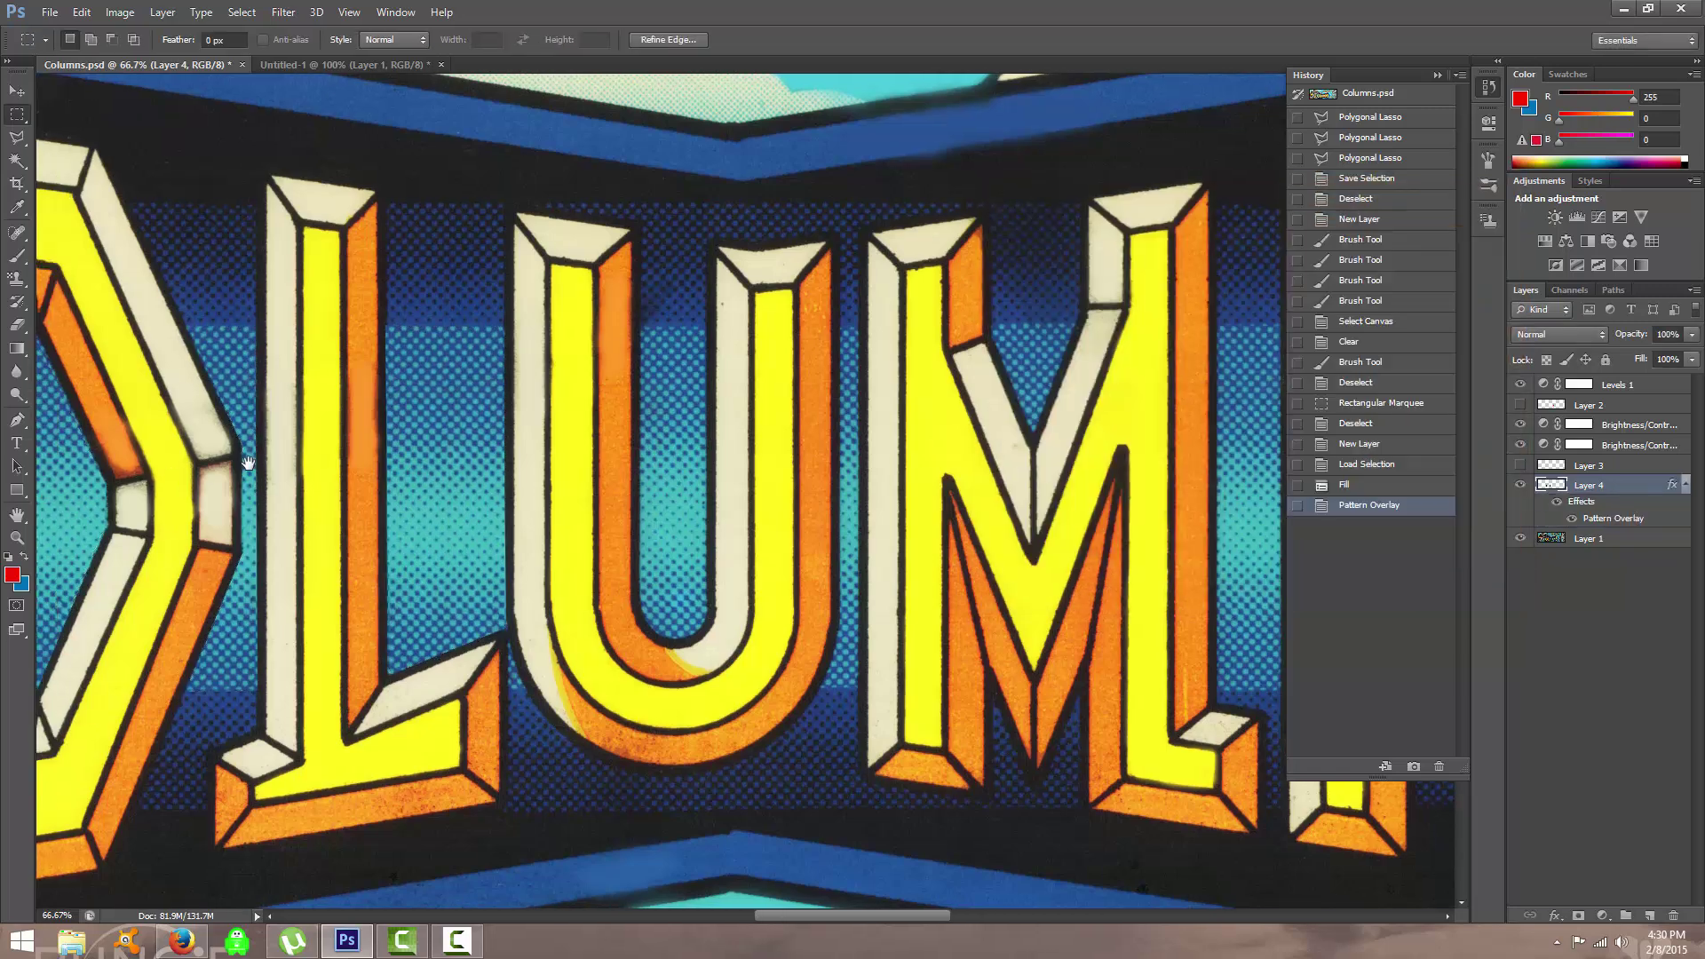
{"action": "left_click_drag", "start_coordinate": [118, 469], "coordinate": [980, 429]}
{"action": "key", "text": "ctrl+d"}
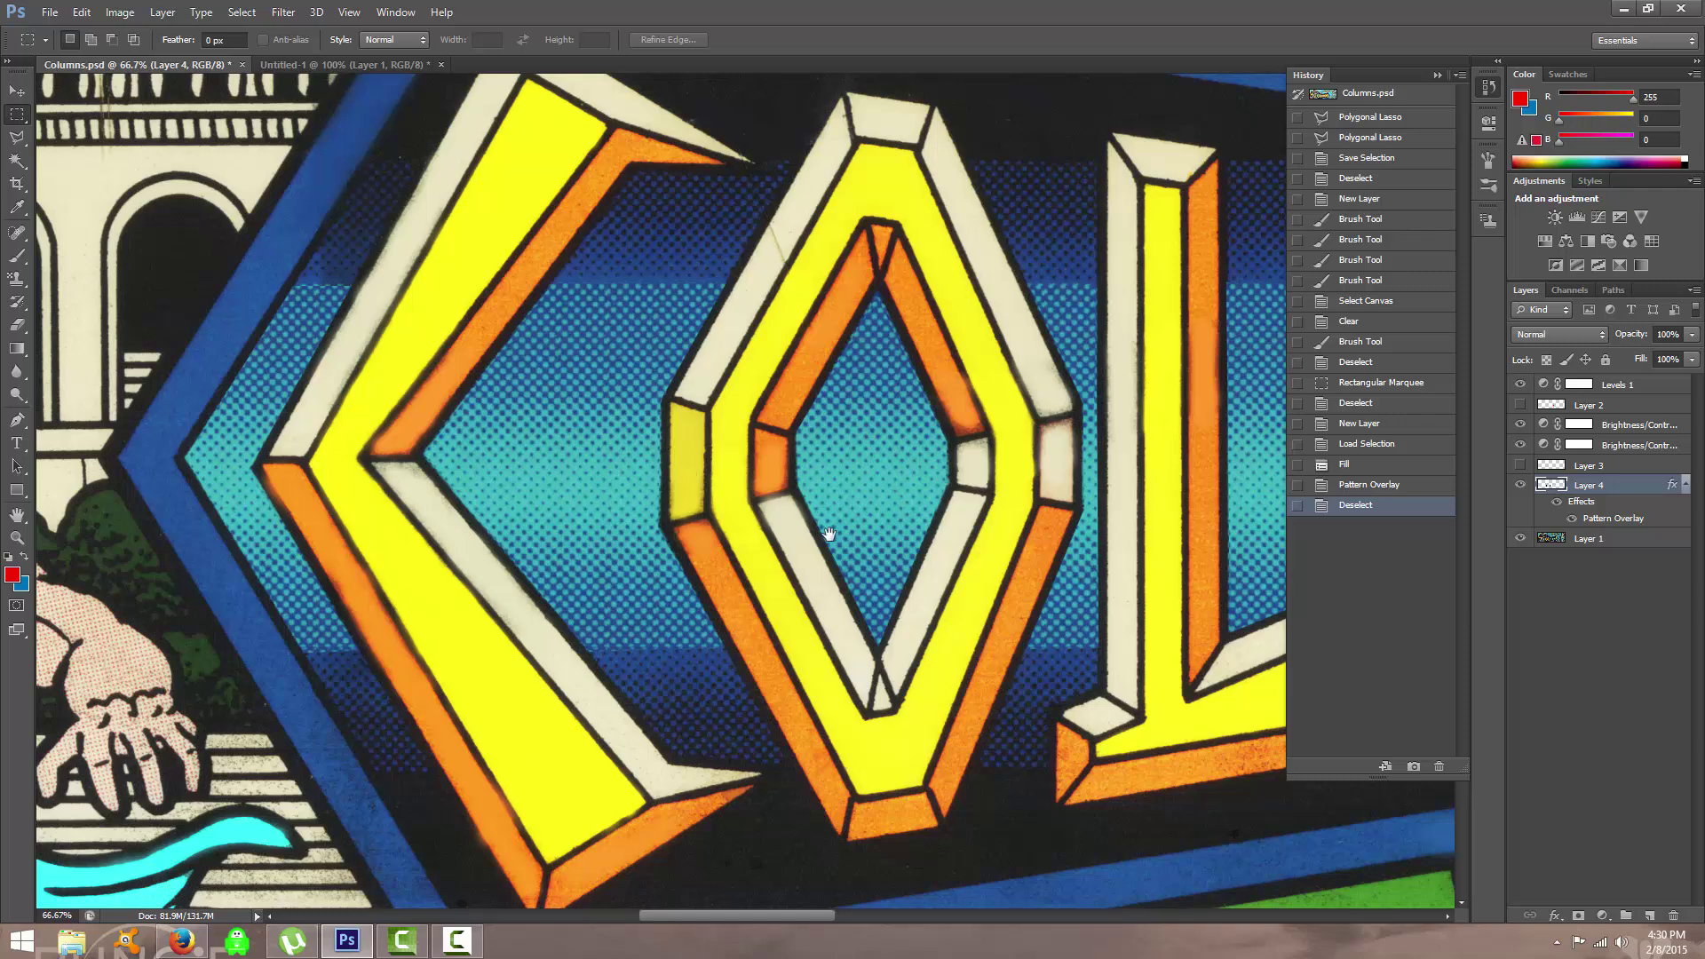
{"action": "mouse_move", "coordinate": [871, 468]}
{"action": "left_mouse_down"}
{"action": "mouse_move", "coordinate": [571, 457]}
{"action": "mouse_move", "coordinate": [461, 495]}
{"action": "mouse_move", "coordinate": [344, 475]}
{"action": "mouse_move", "coordinate": [533, 510]}
{"action": "mouse_move", "coordinate": [837, 468]}
{"action": "left_mouse_up"}
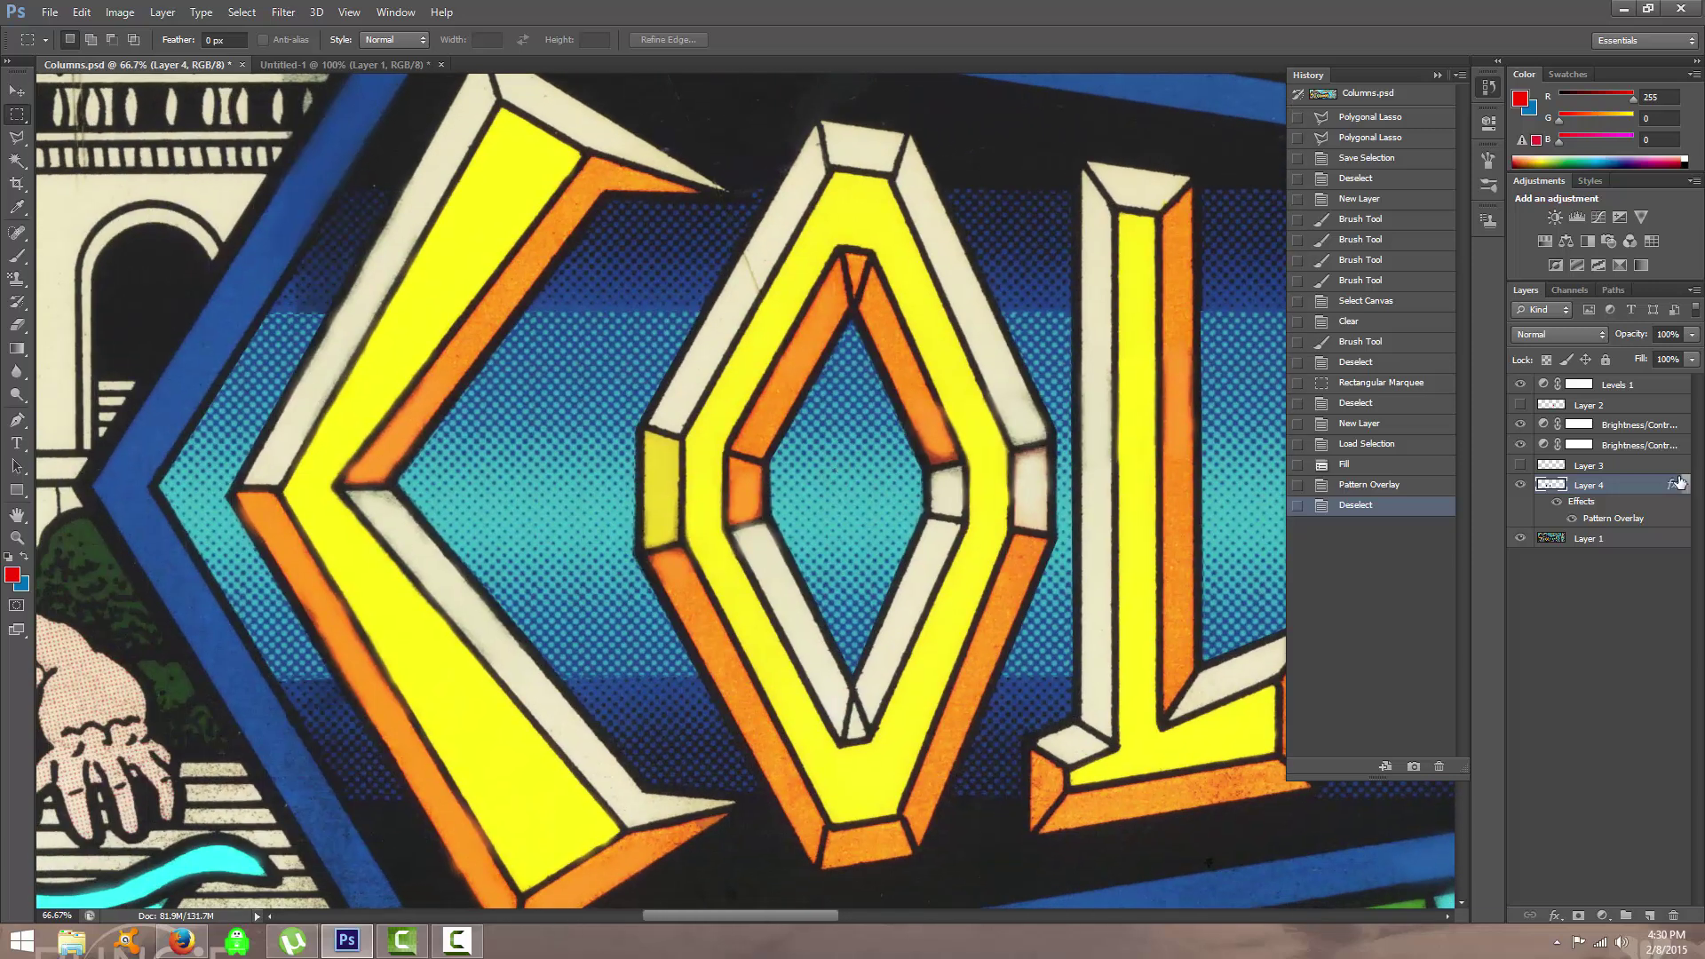
Hide Layer 4 to compare against the damaged background, and show Layer 4 and Layer 3 again.
{"action": "left_click", "coordinate": [1517, 485]}
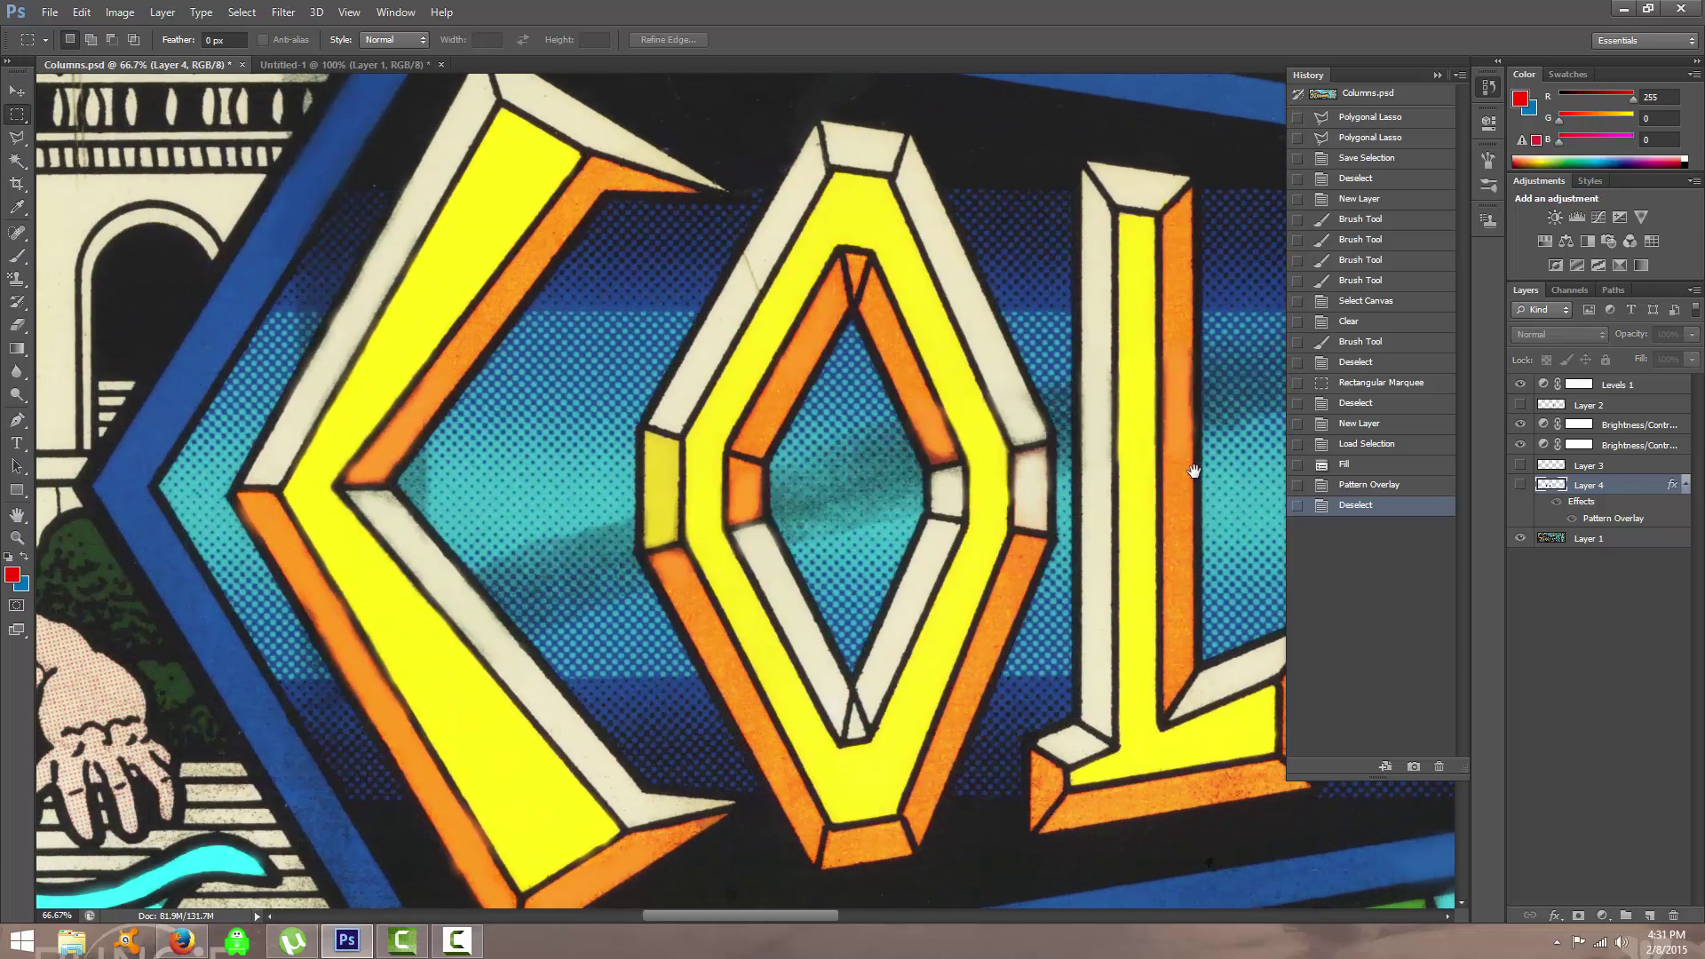
{"action": "left_click_drag", "start_coordinate": [1194, 472], "coordinate": [1101, 475]}
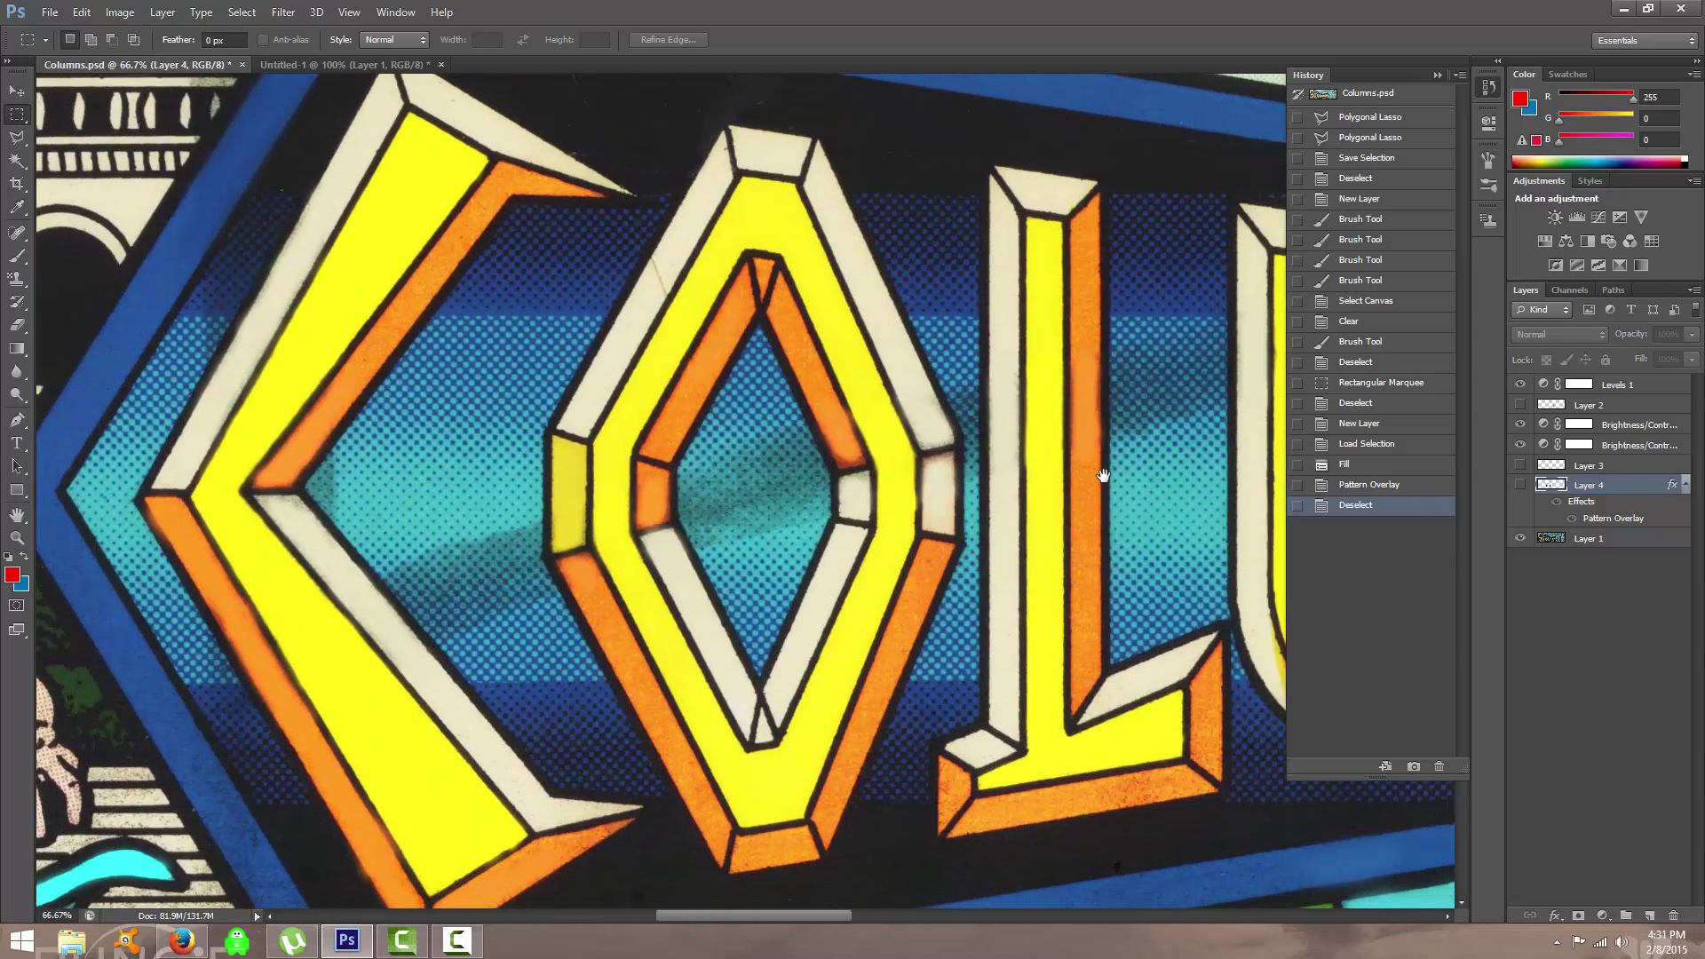
{"action": "left_click", "coordinate": [1519, 466]}
{"action": "left_click", "coordinate": [1522, 484]}
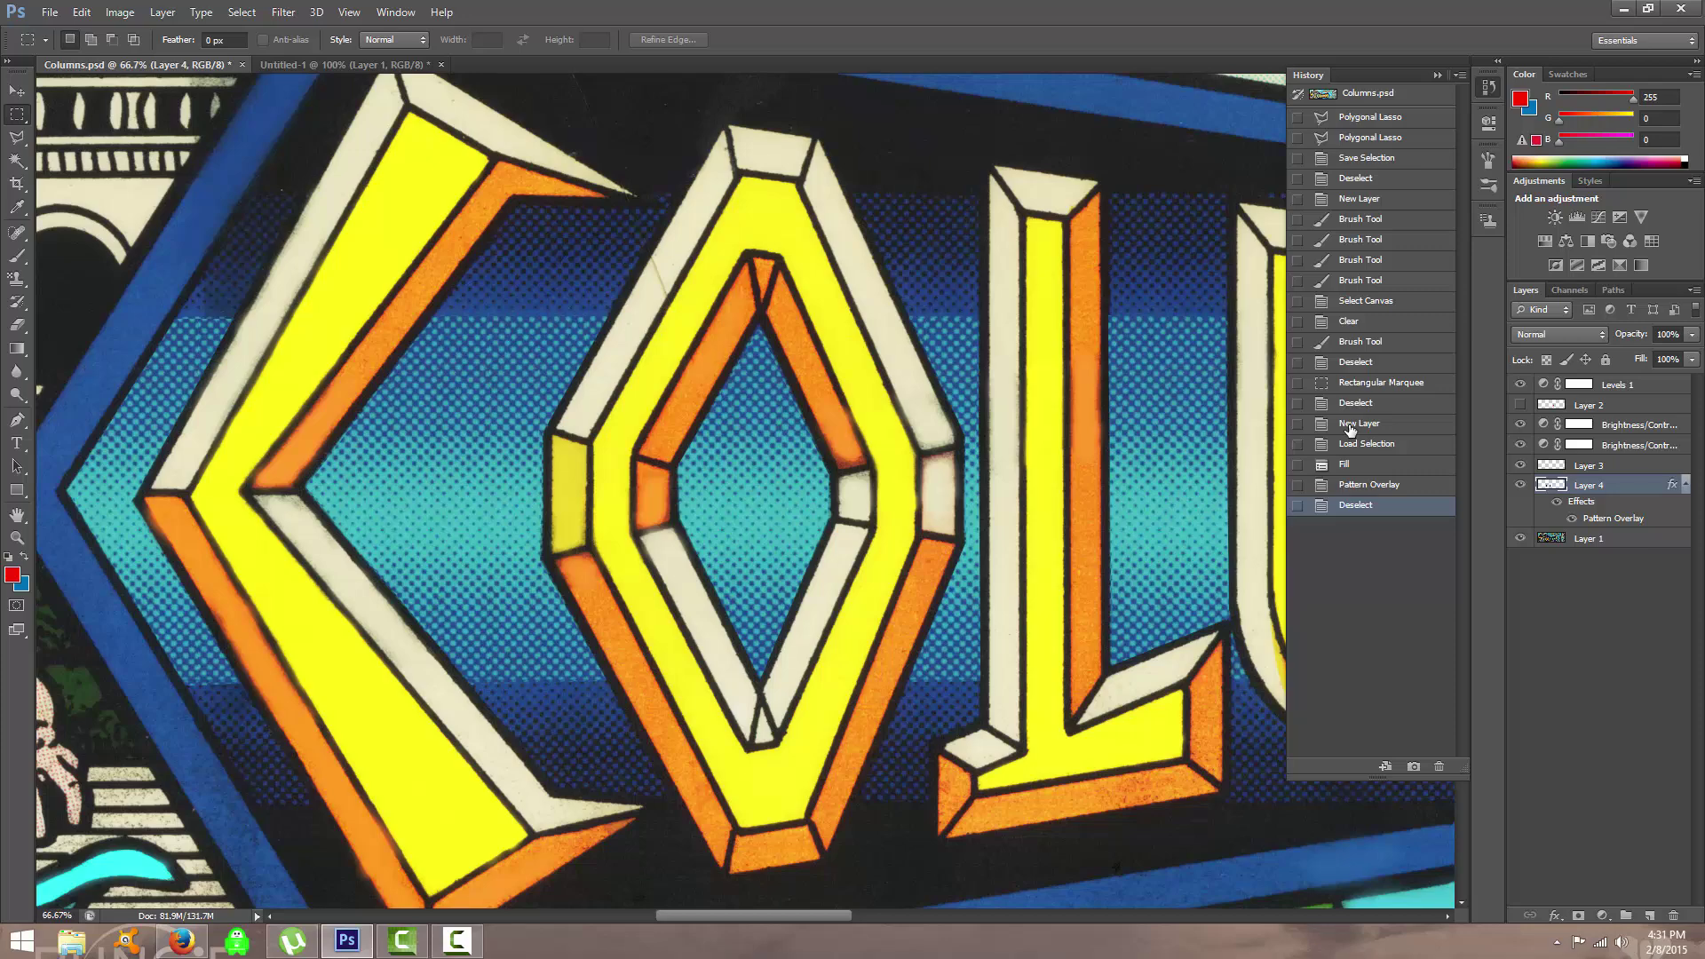
{"action": "key", "text": "ctrl+minus"}
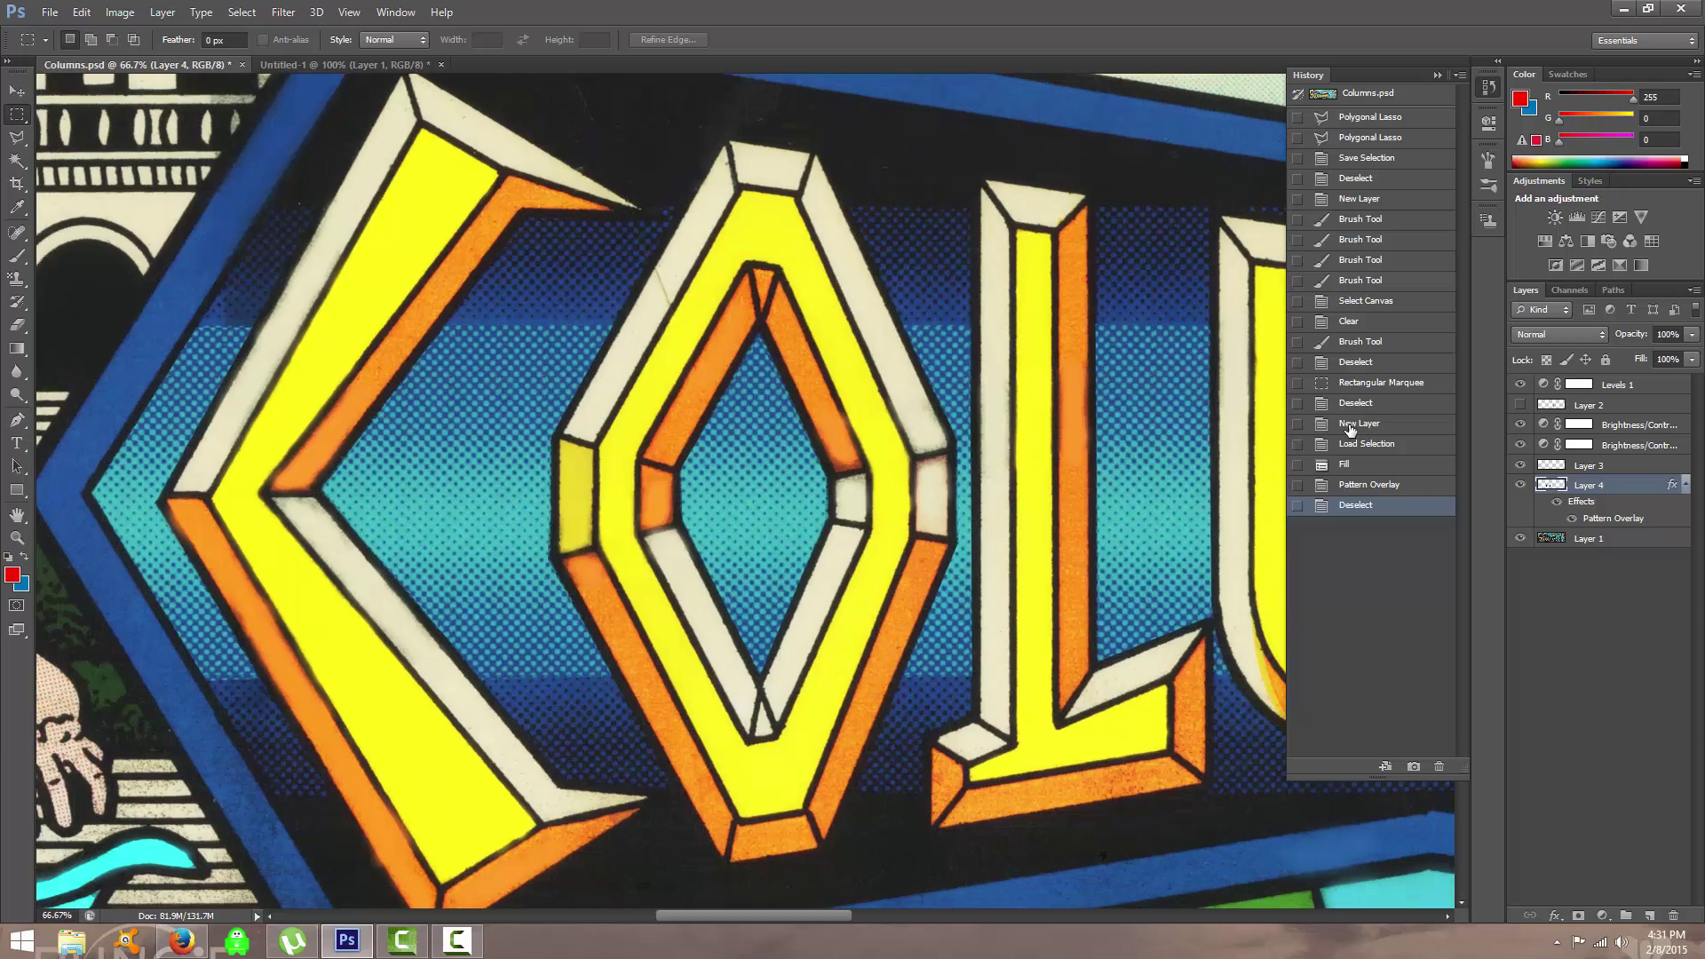
{"action": "key", "text": "ctrl+minus"}
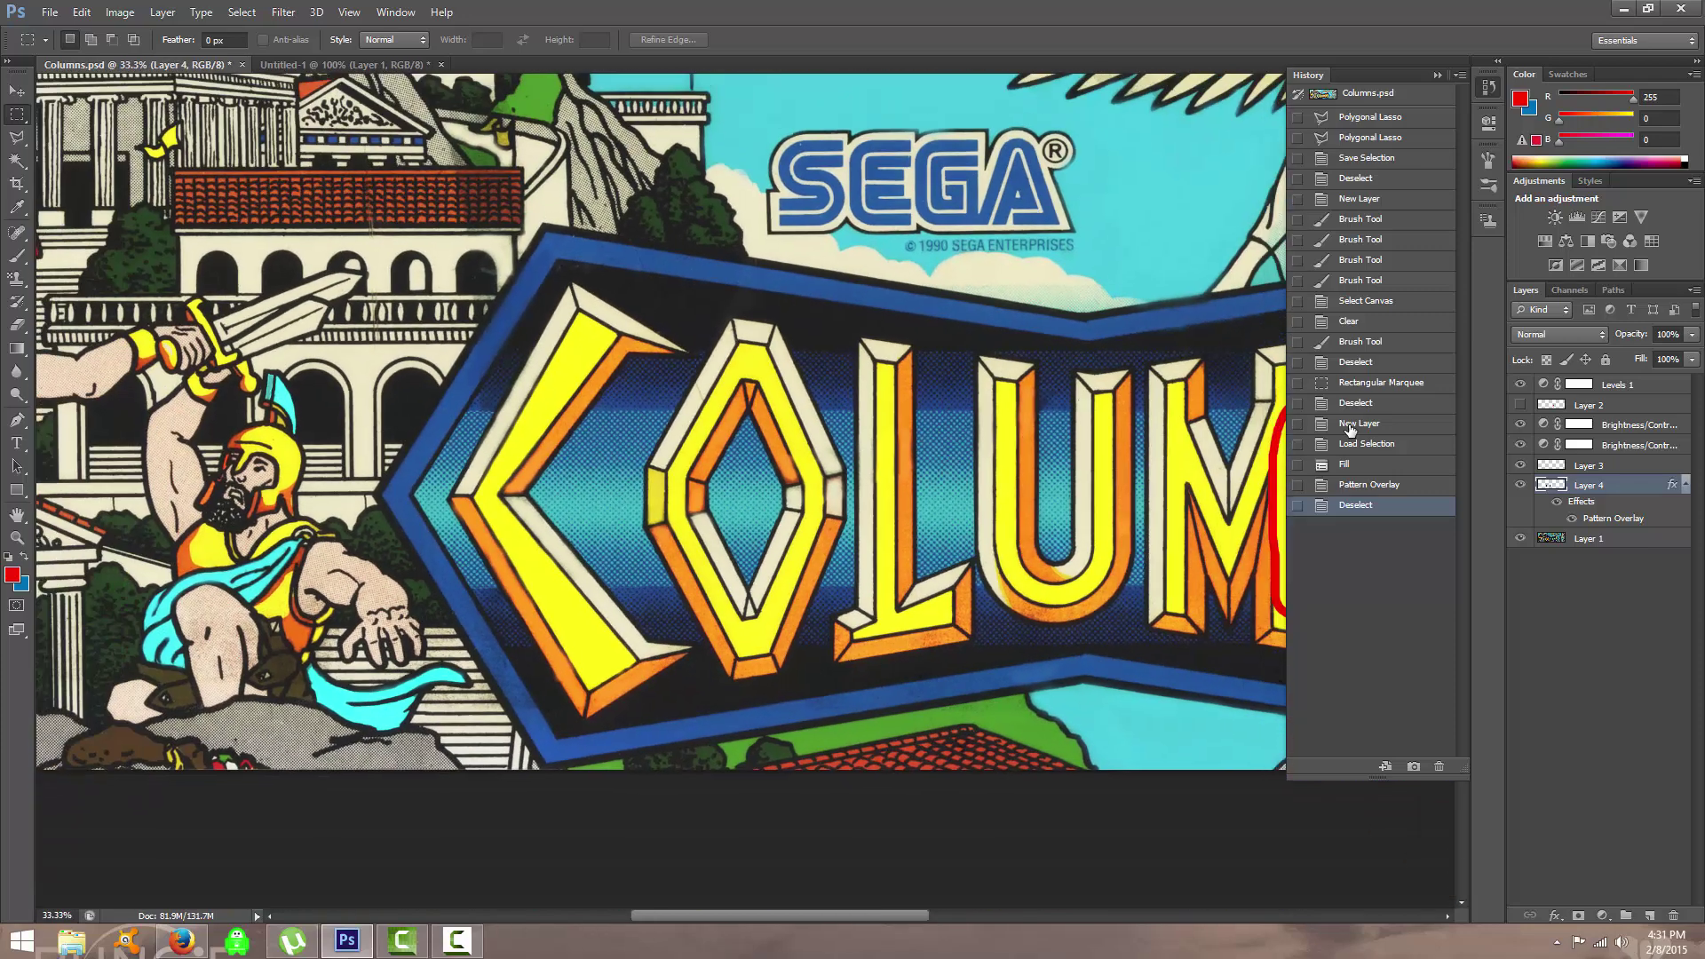
Try to clone clean yellow halftone over the smudged wing feathers on Layer 1 with the Clone Stamp tool, and undo the strokes.
{"action": "key", "text": "ctrl+minus"}
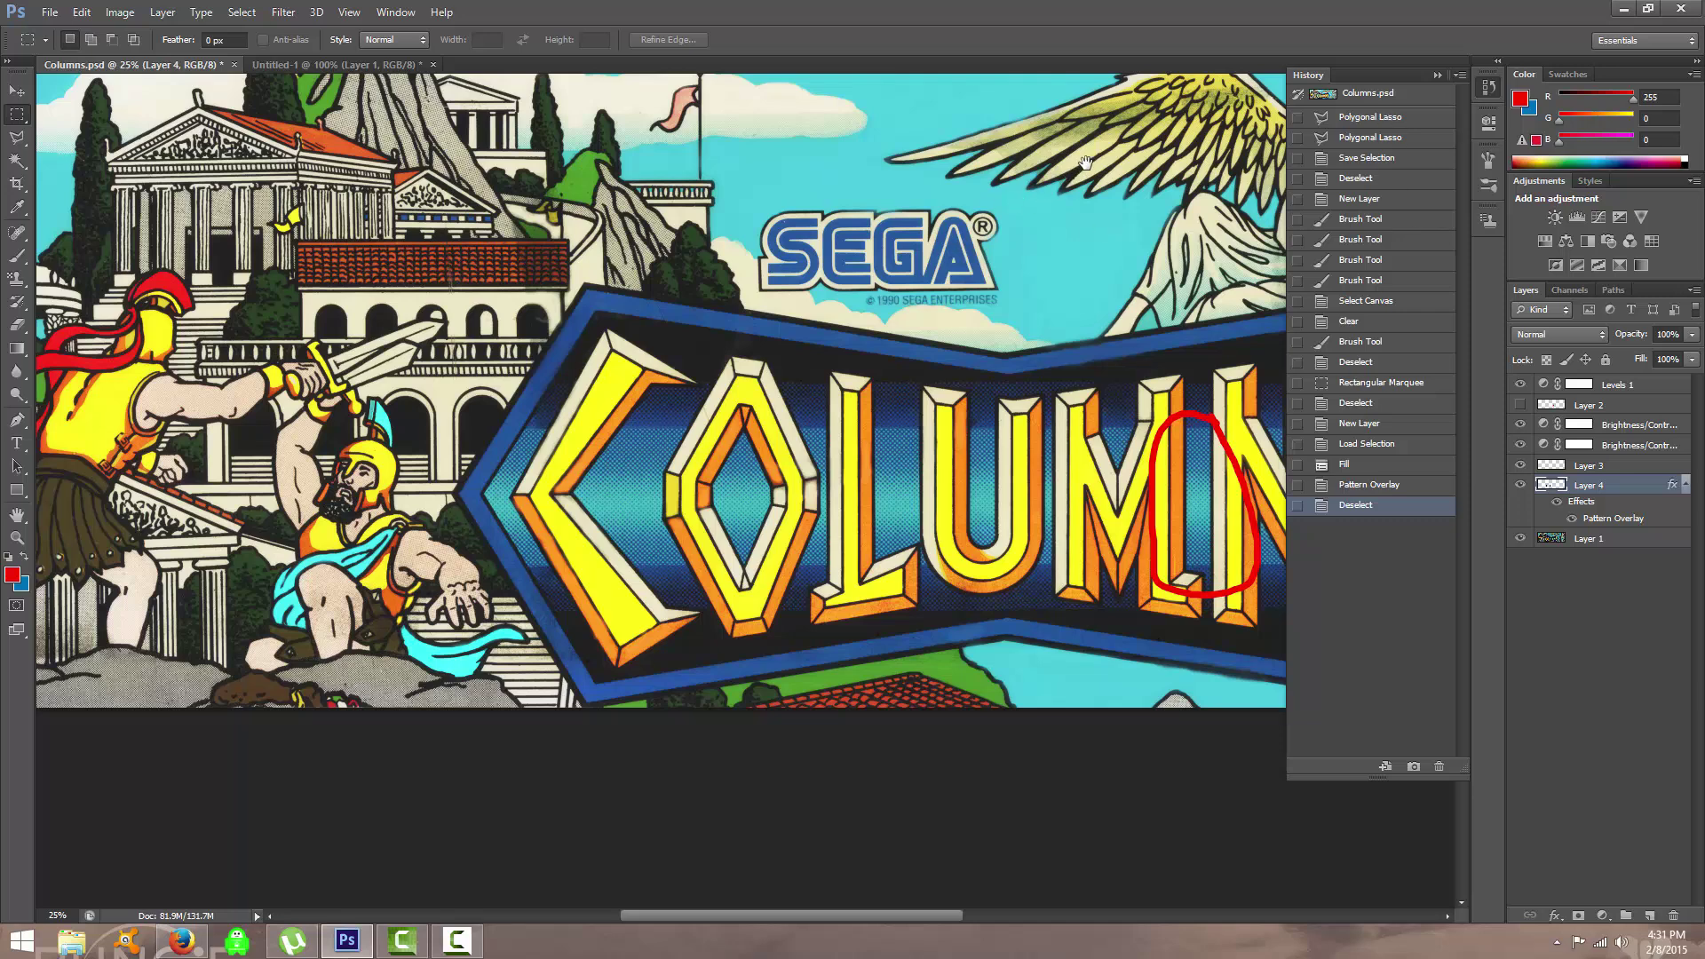
{"action": "left_click_drag", "start_coordinate": [1084, 165], "coordinate": [701, 521]}
{"action": "scroll", "coordinate": [701, 522], "scroll_direction": "up", "scroll_amount": 2}
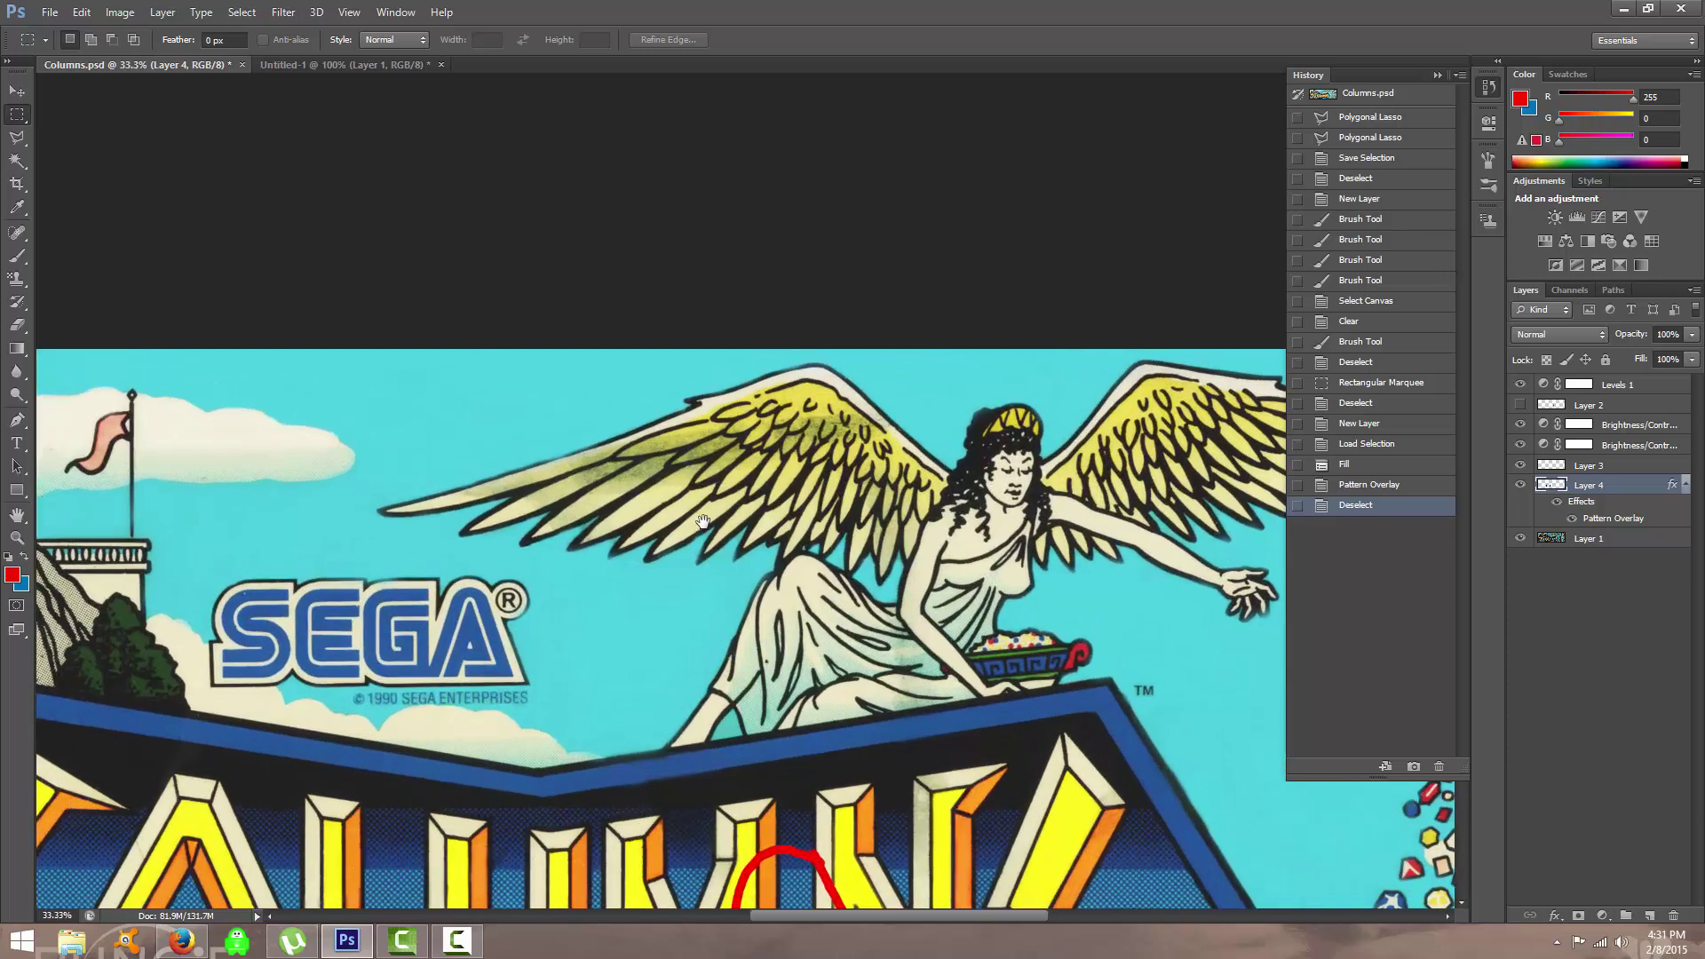
{"action": "scroll", "coordinate": [702, 521], "scroll_direction": "up", "scroll_amount": 1}
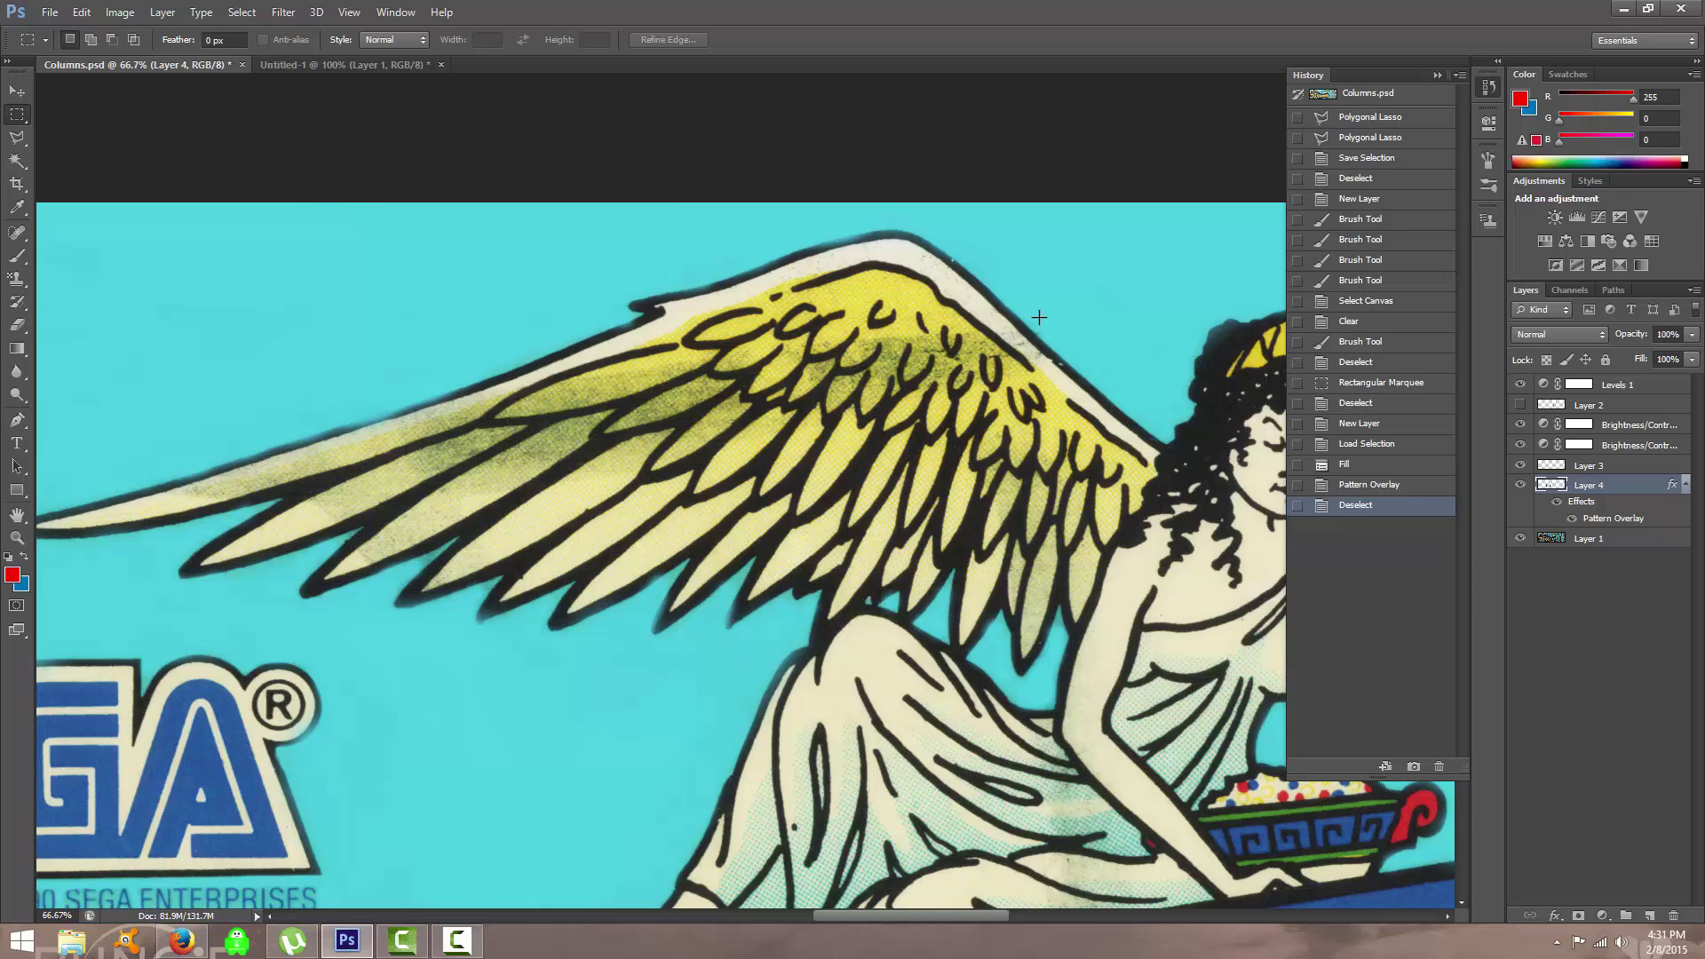
{"action": "left_click", "coordinate": [22, 280]}
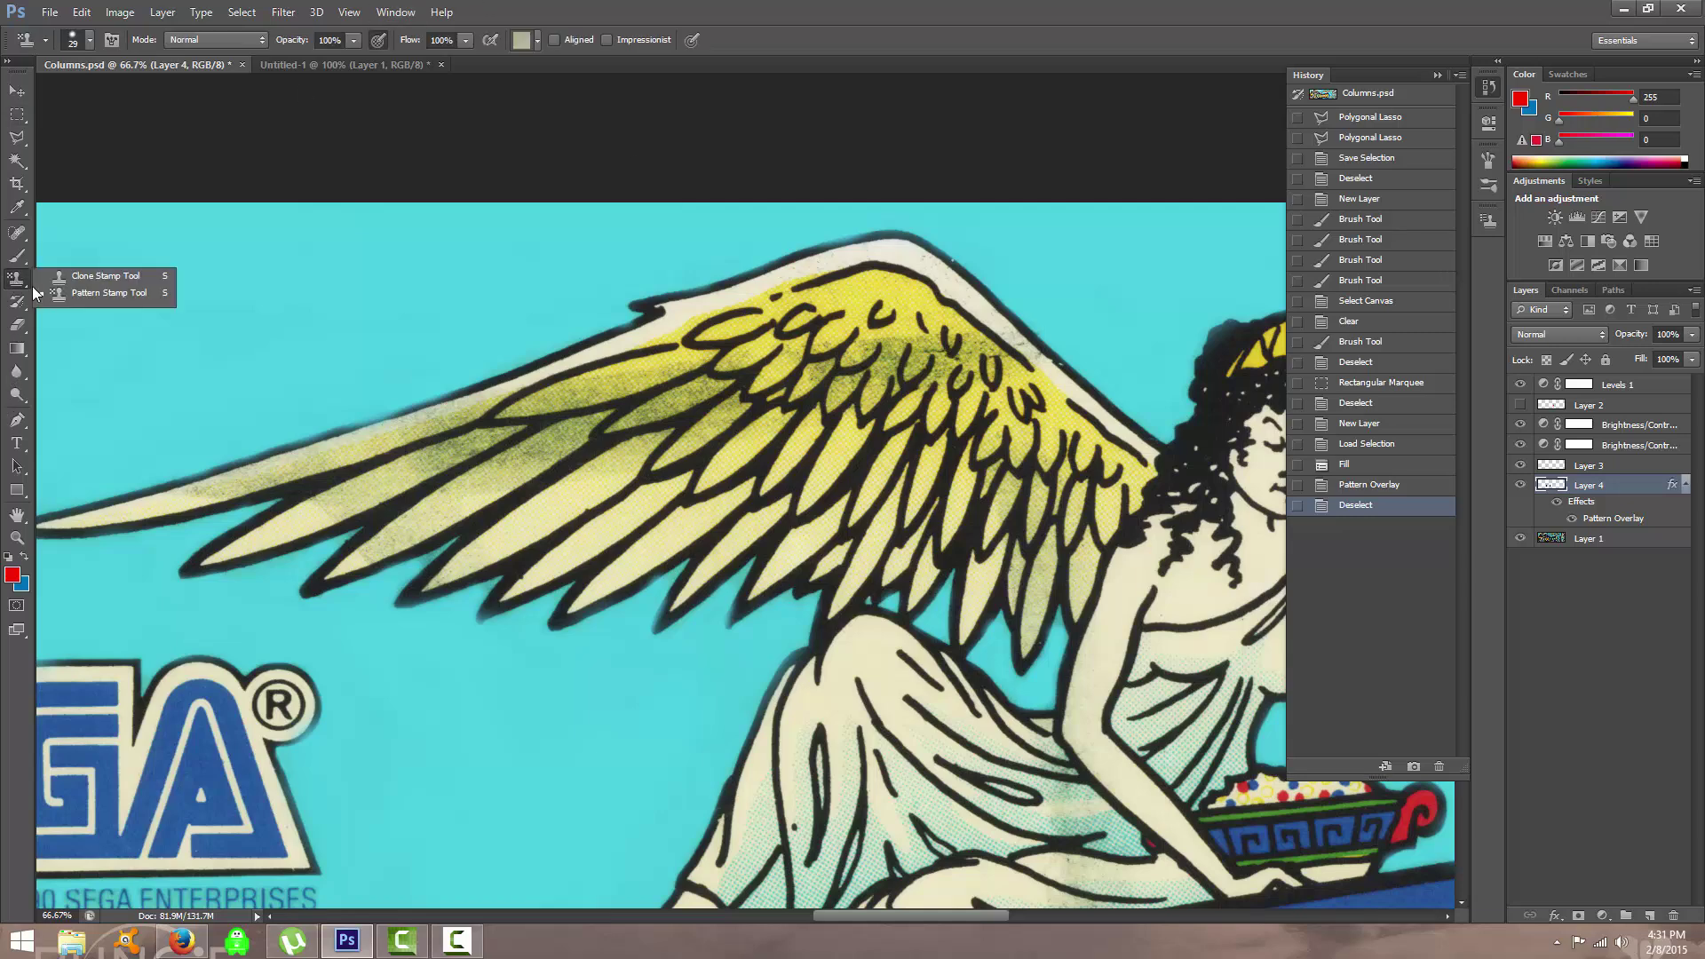
{"action": "left_click", "coordinate": [93, 275]}
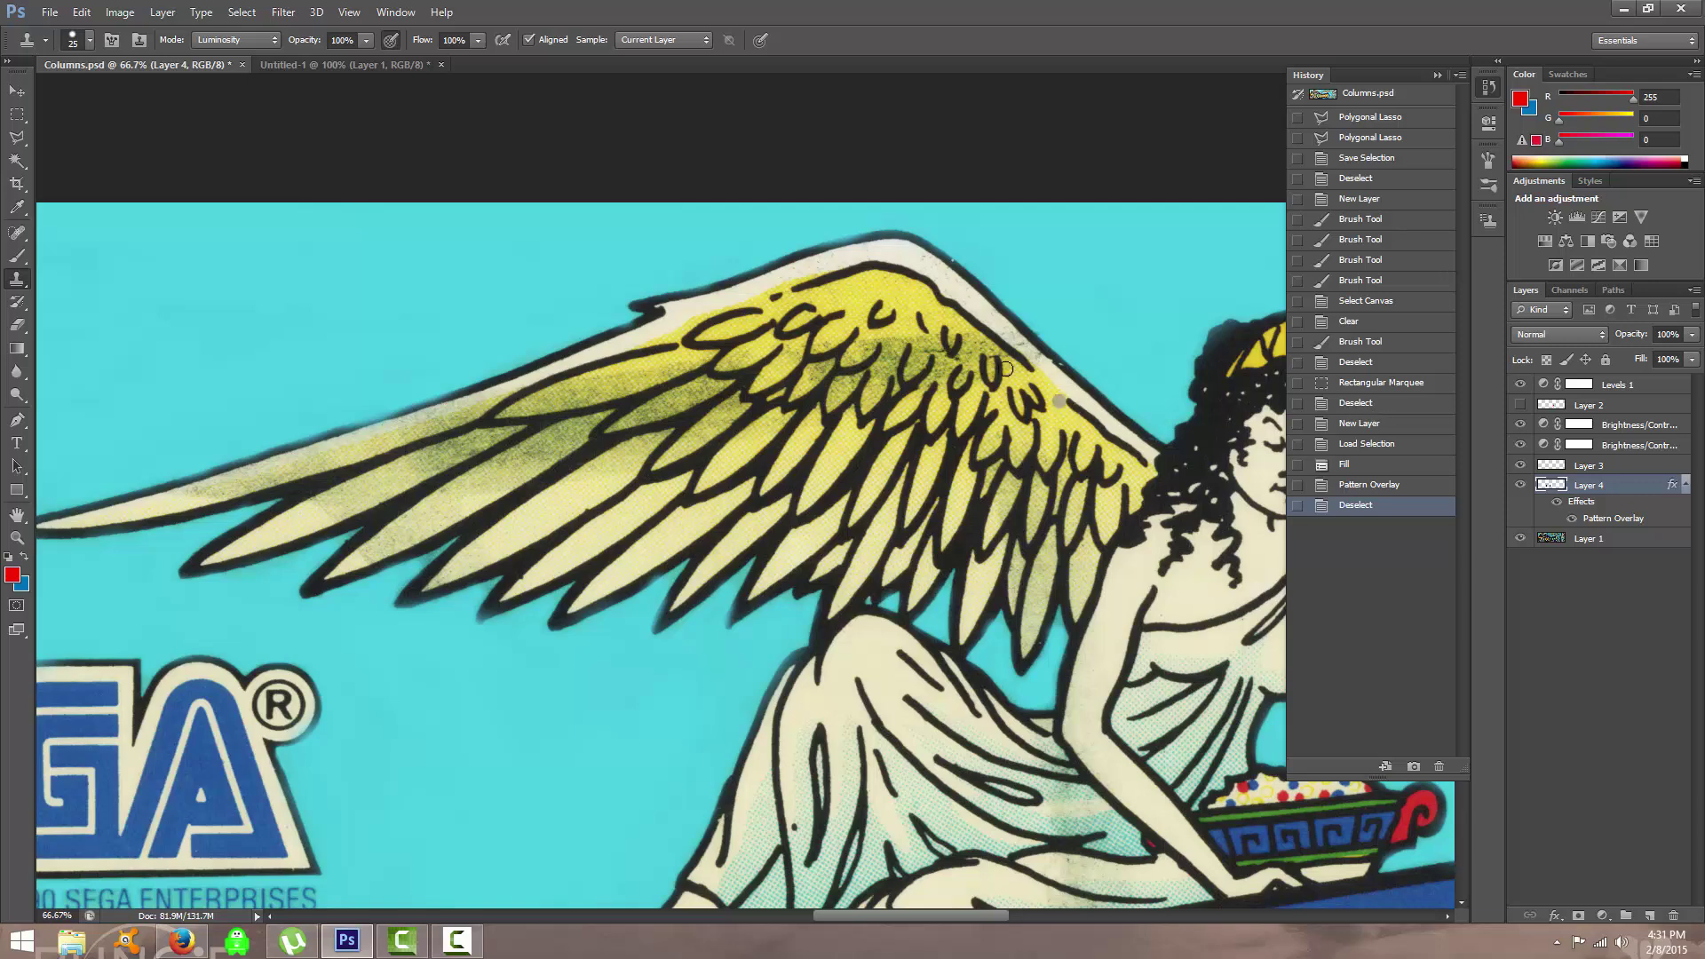
{"action": "left_click", "coordinate": [1608, 543]}
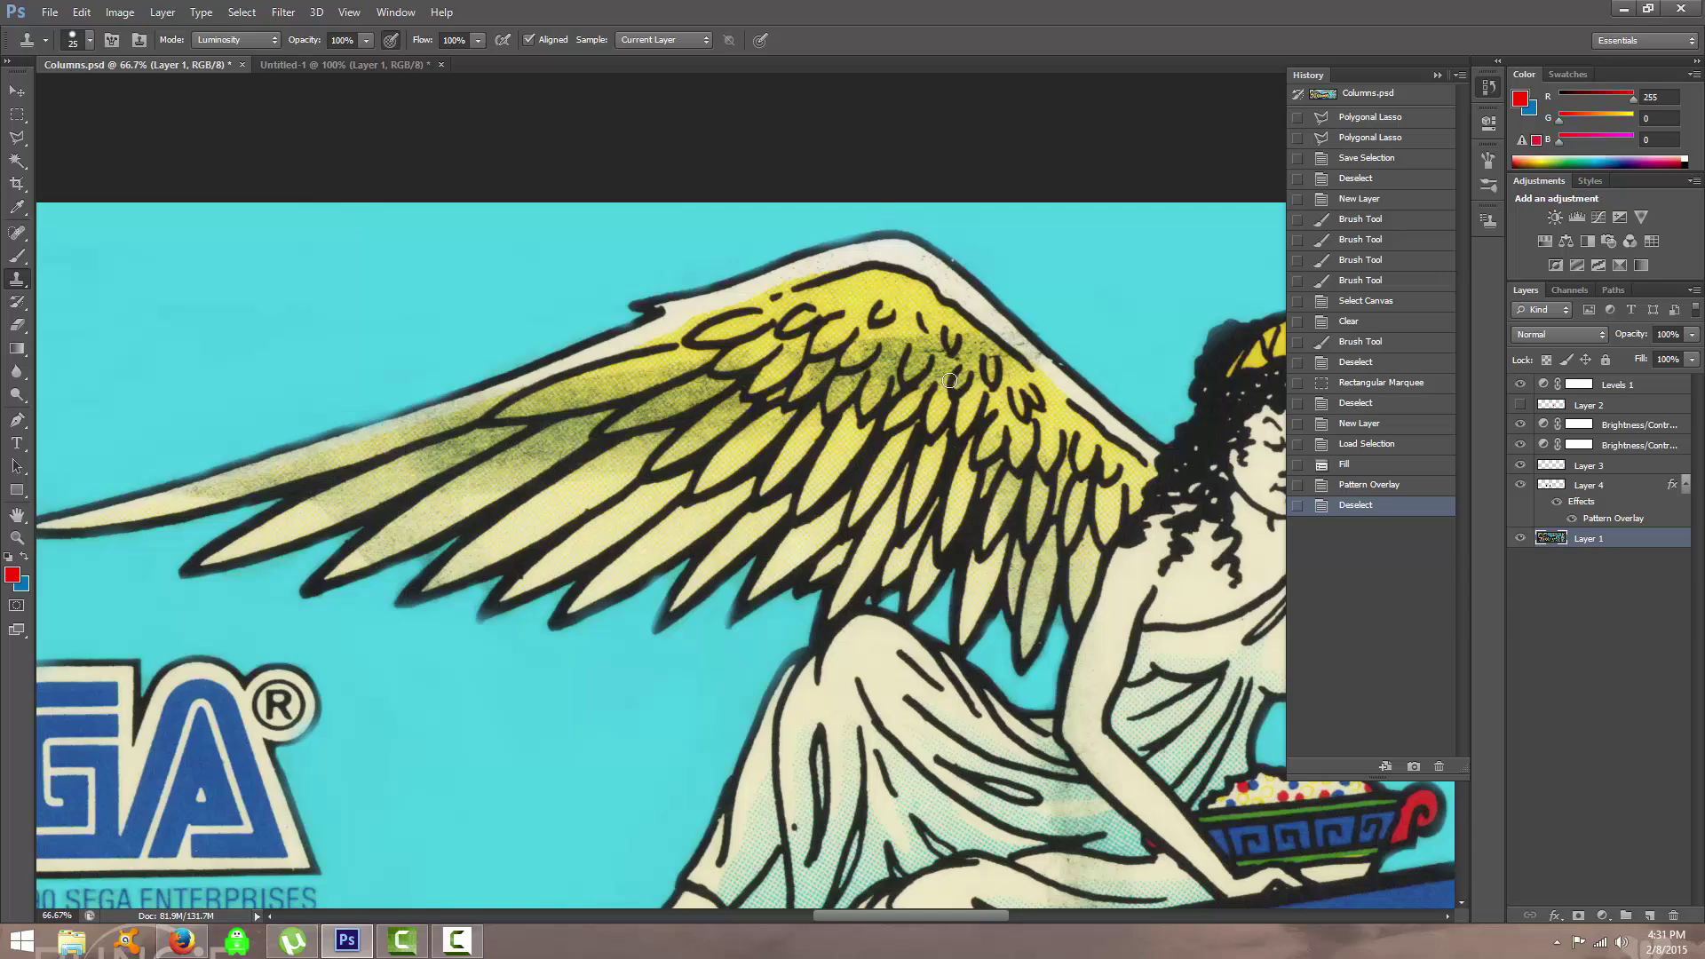
{"action": "scroll", "coordinate": [950, 380], "scroll_direction": "up", "scroll_amount": 2}
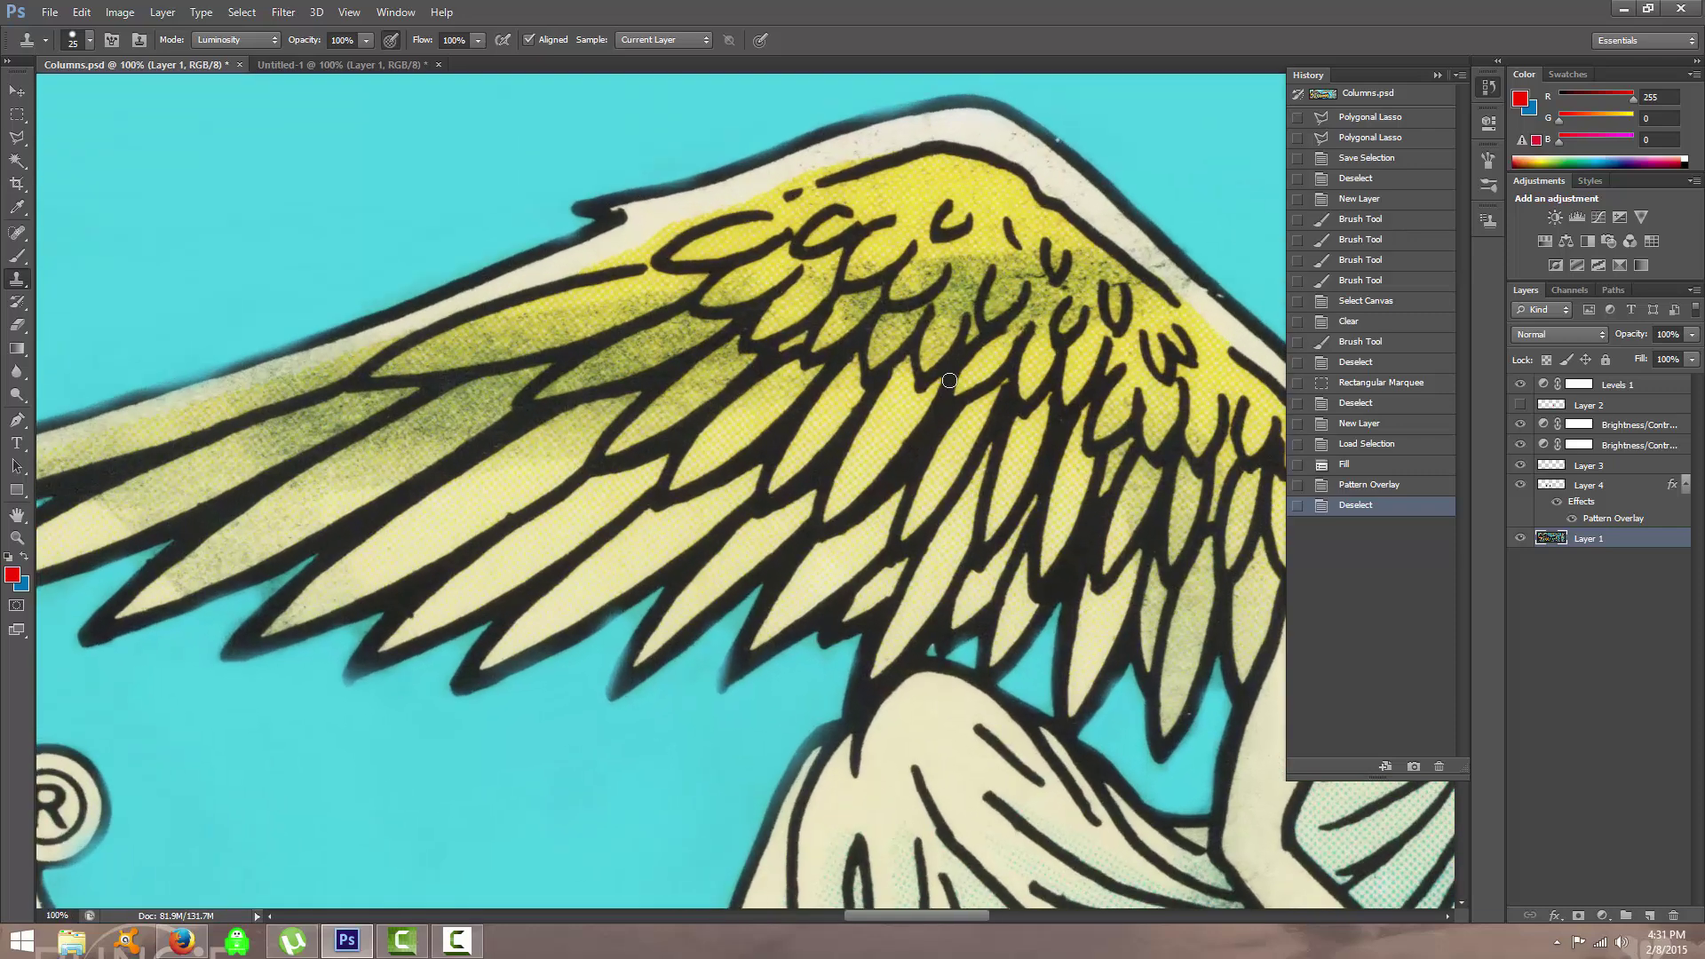
{"action": "mouse_move", "coordinate": [750, 411]}
{"action": "left_mouse_down"}
{"action": "mouse_move", "coordinate": [409, 638]}
{"action": "mouse_move", "coordinate": [657, 584]}
{"action": "left_mouse_up"}
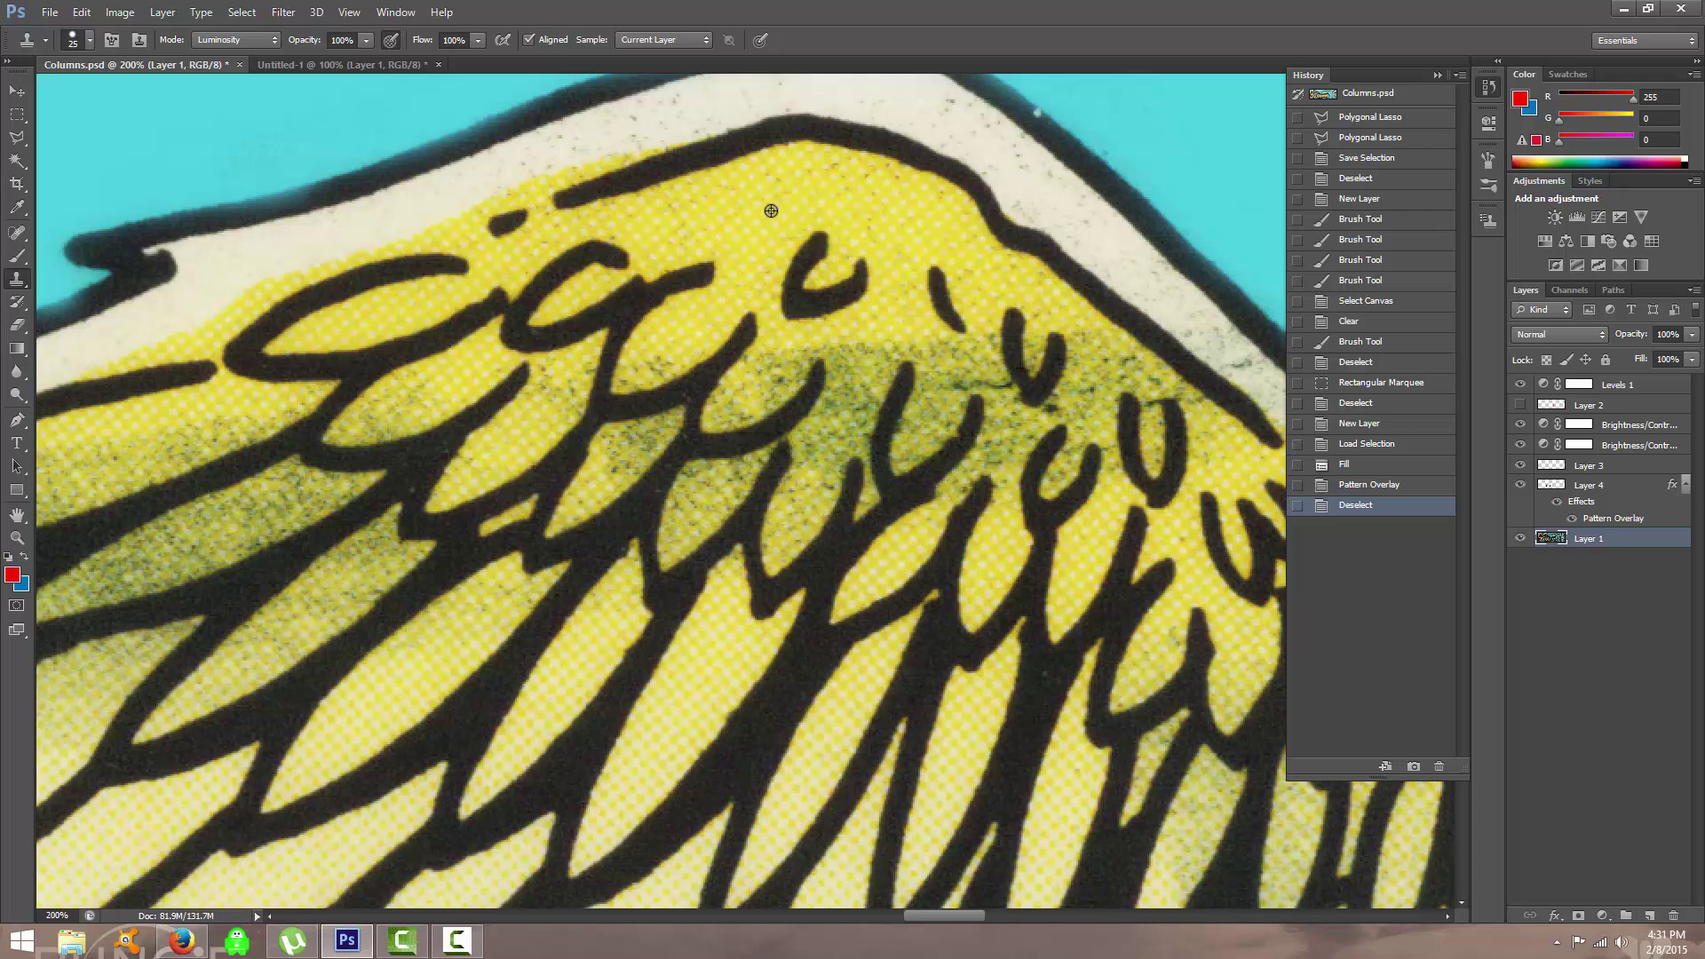
{"action": "left_click", "coordinate": [750, 226], "text": "alt"}
{"action": "mouse_move", "coordinate": [757, 373]}
{"action": "left_mouse_down"}
{"action": "mouse_move", "coordinate": [750, 392]}
{"action": "mouse_move", "coordinate": [811, 355]}
{"action": "mouse_move", "coordinate": [861, 283]}
{"action": "mouse_move", "coordinate": [811, 311]}
{"action": "mouse_move", "coordinate": [607, 295]}
{"action": "mouse_move", "coordinate": [763, 568]}
{"action": "mouse_move", "coordinate": [839, 608]}
{"action": "left_mouse_up"}
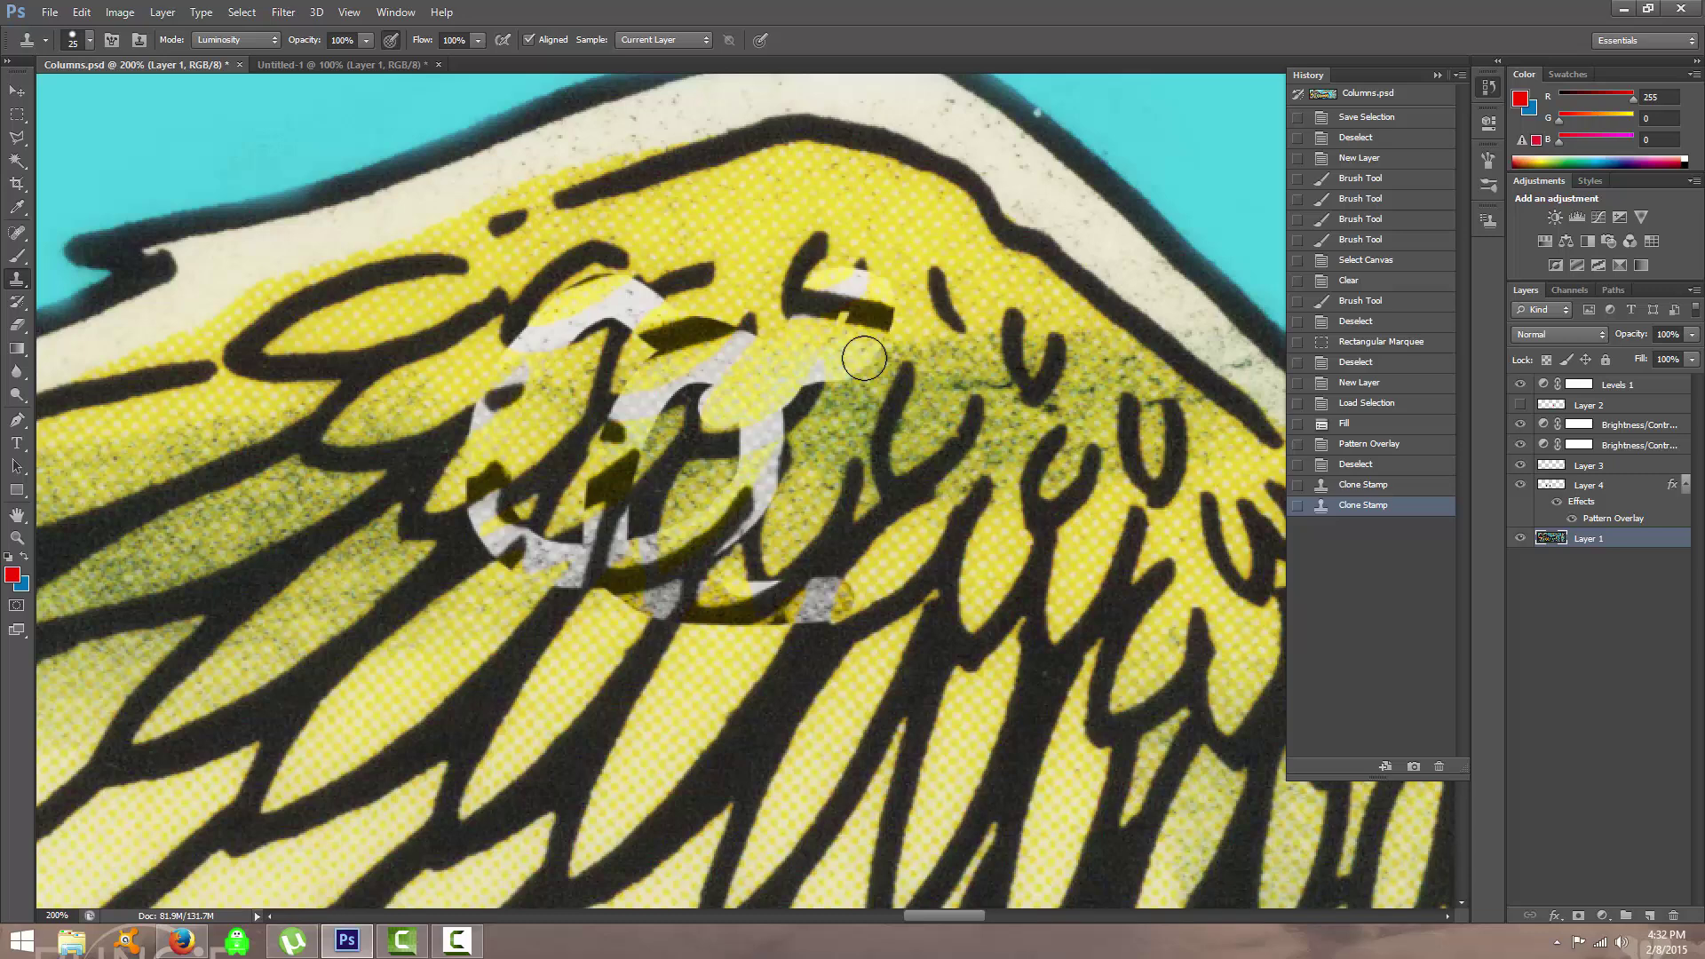
{"action": "key", "text": "ctrl+z"}
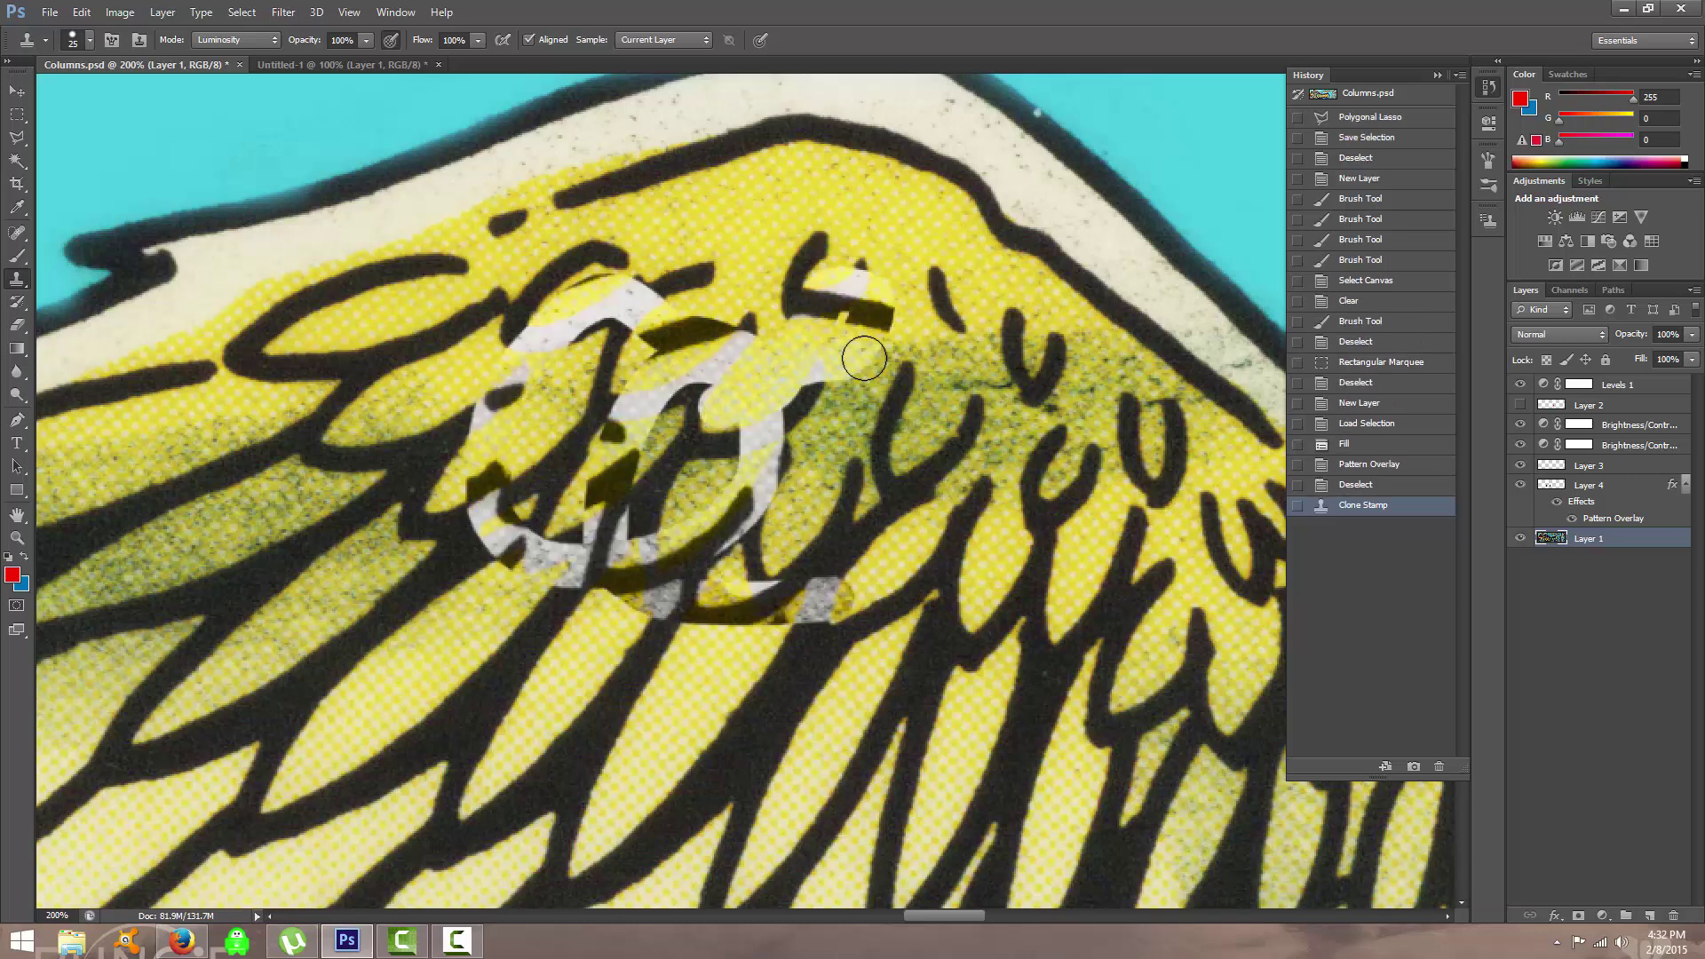
{"action": "left_click", "coordinate": [1363, 485]}
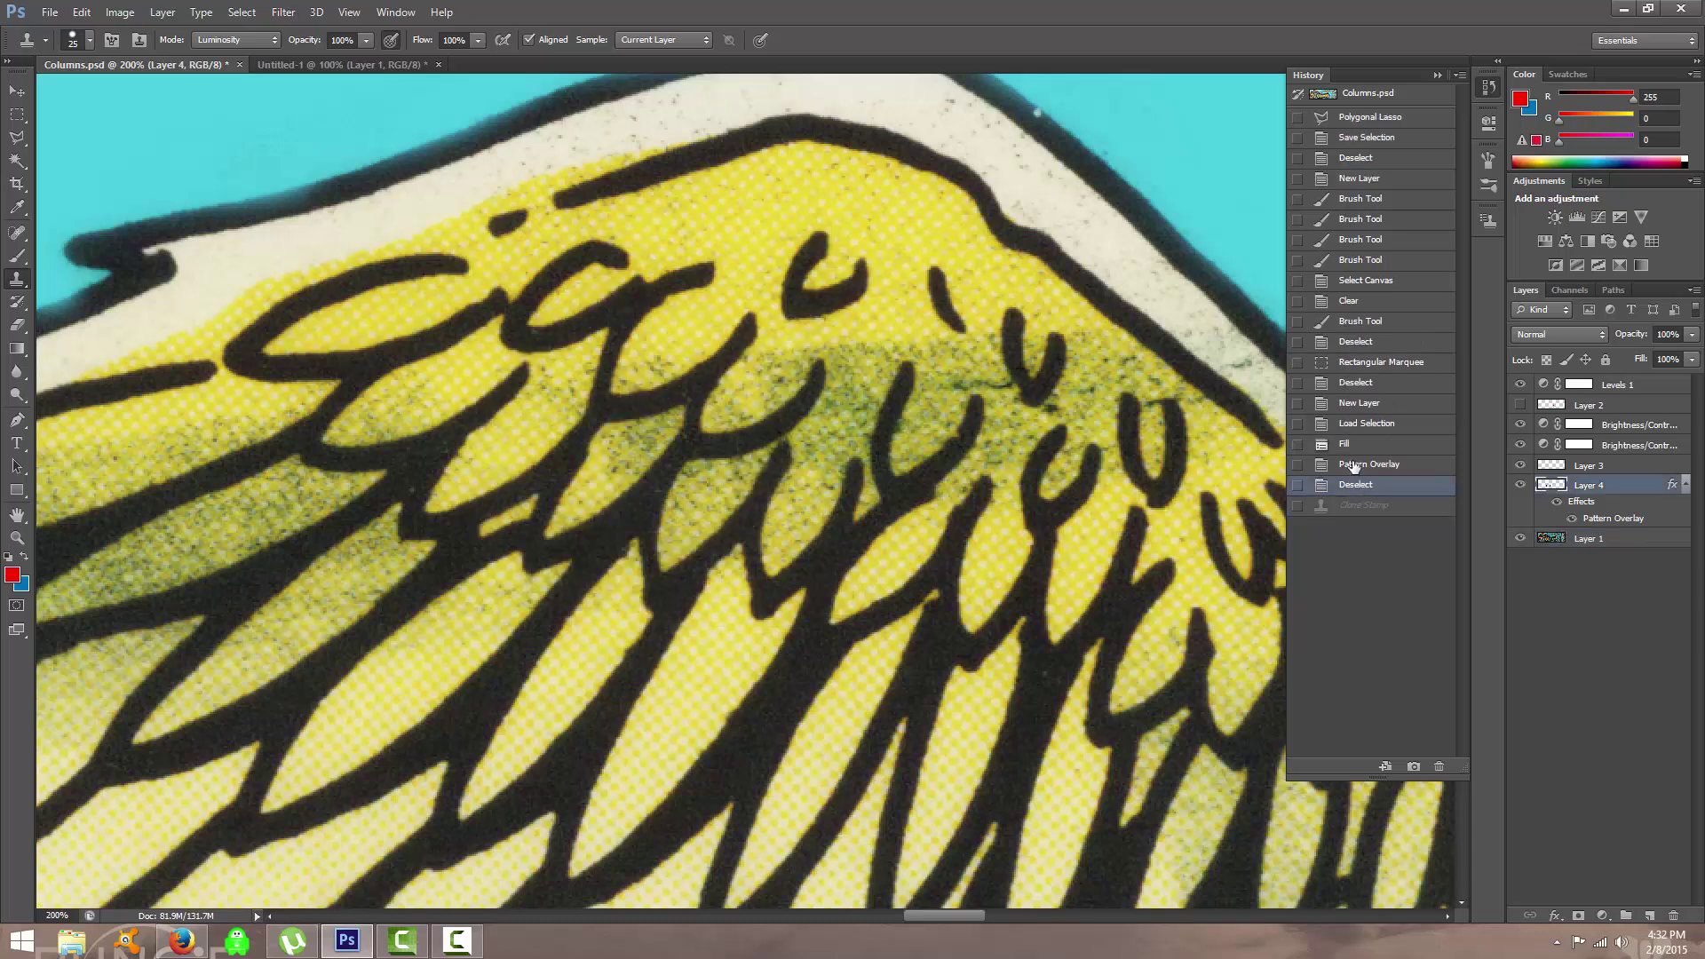
Try painting the blue halftone strip pattern onto the wing feathers with the Pattern Stamp tool, and undo the stroke.
{"action": "left_click_drag", "start_coordinate": [411, 772], "coordinate": [743, 516]}
{"action": "scroll", "coordinate": [743, 516], "scroll_direction": "down", "scroll_amount": 5}
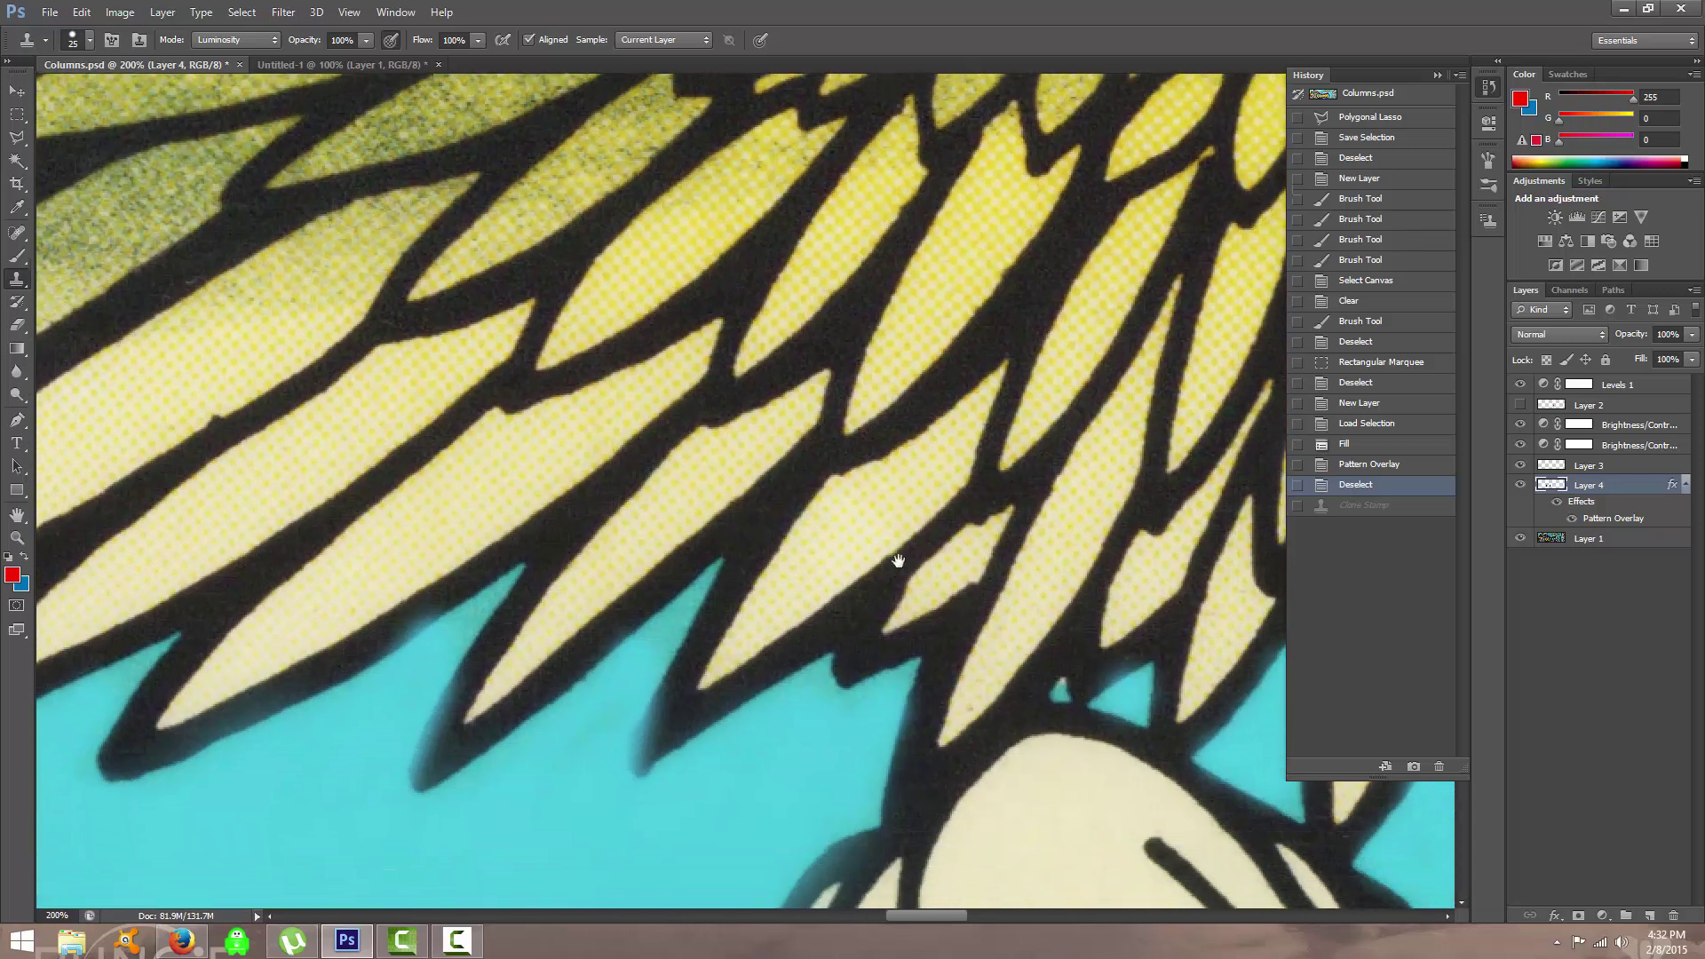
{"action": "scroll", "coordinate": [898, 563], "scroll_direction": "right", "scroll_amount": 8}
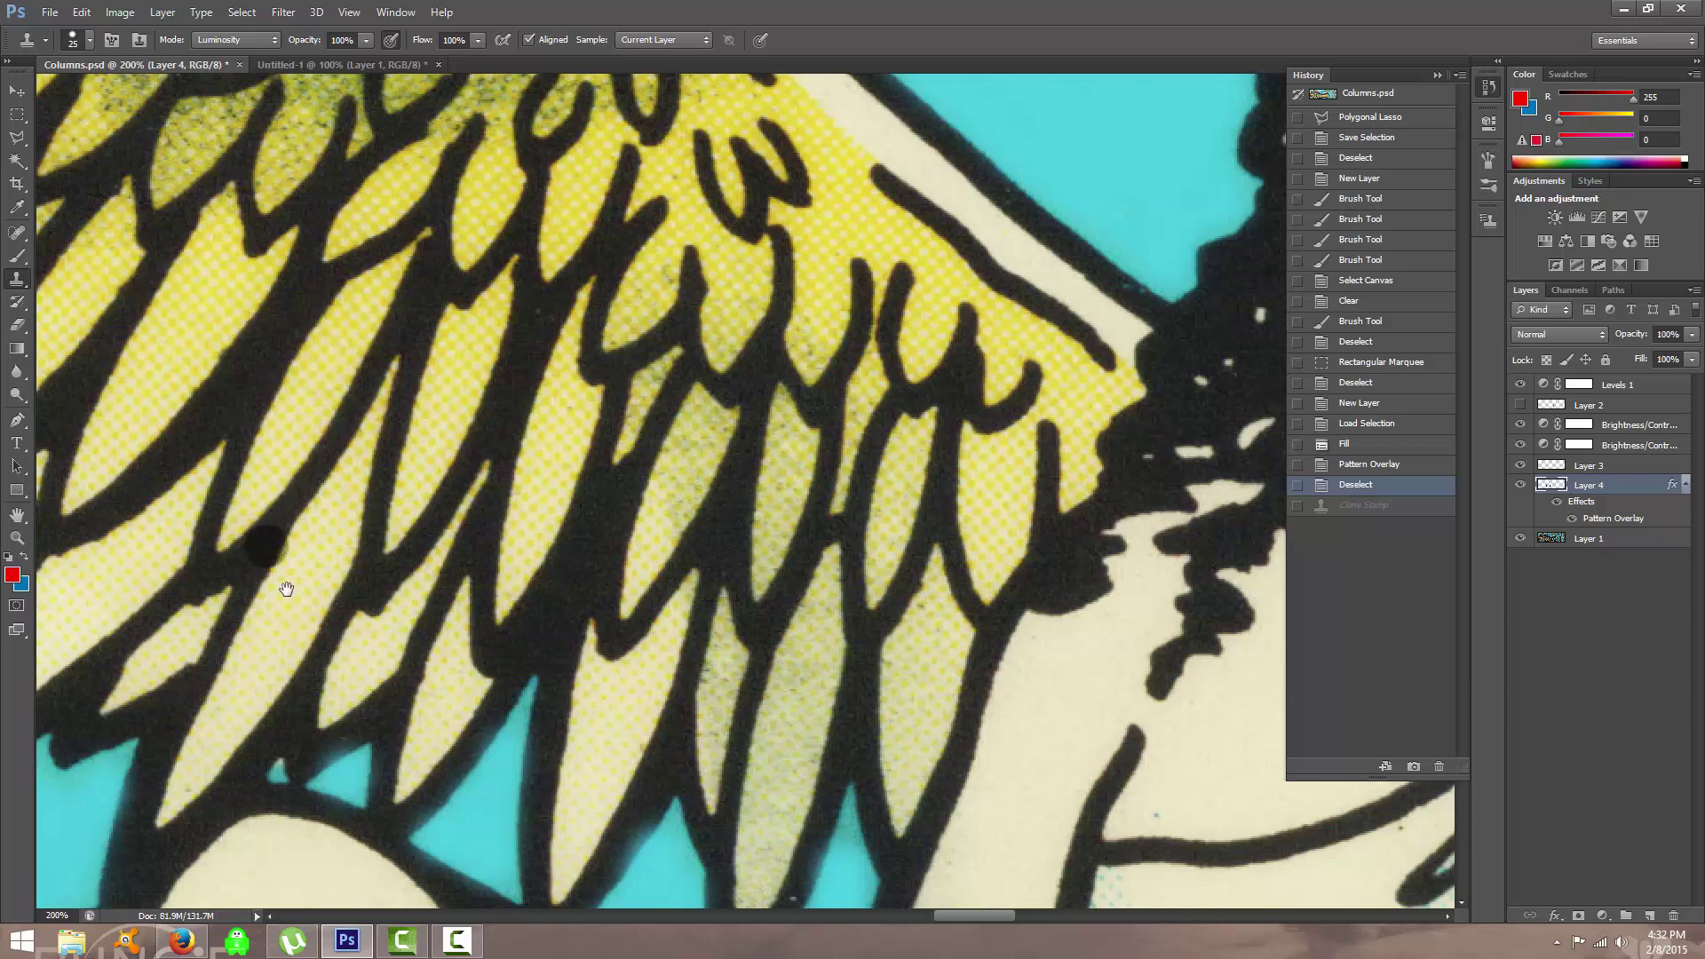
{"action": "scroll", "coordinate": [284, 569], "scroll_direction": "left", "scroll_amount": 8}
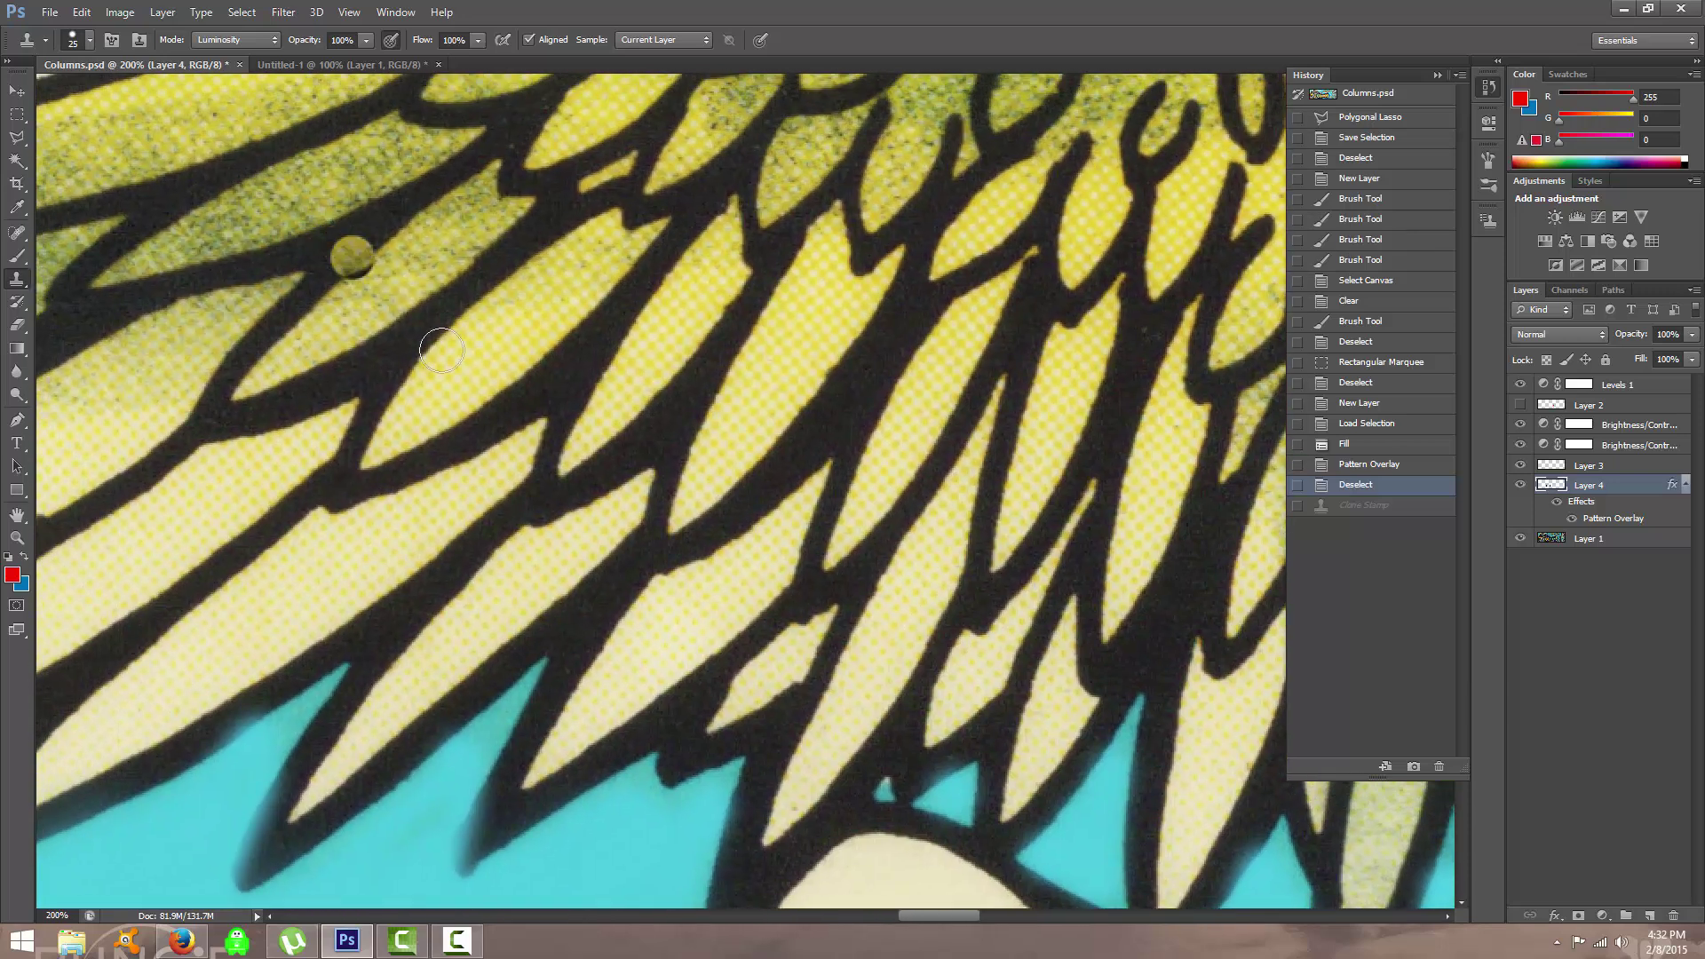
{"action": "left_click", "coordinate": [20, 282]}
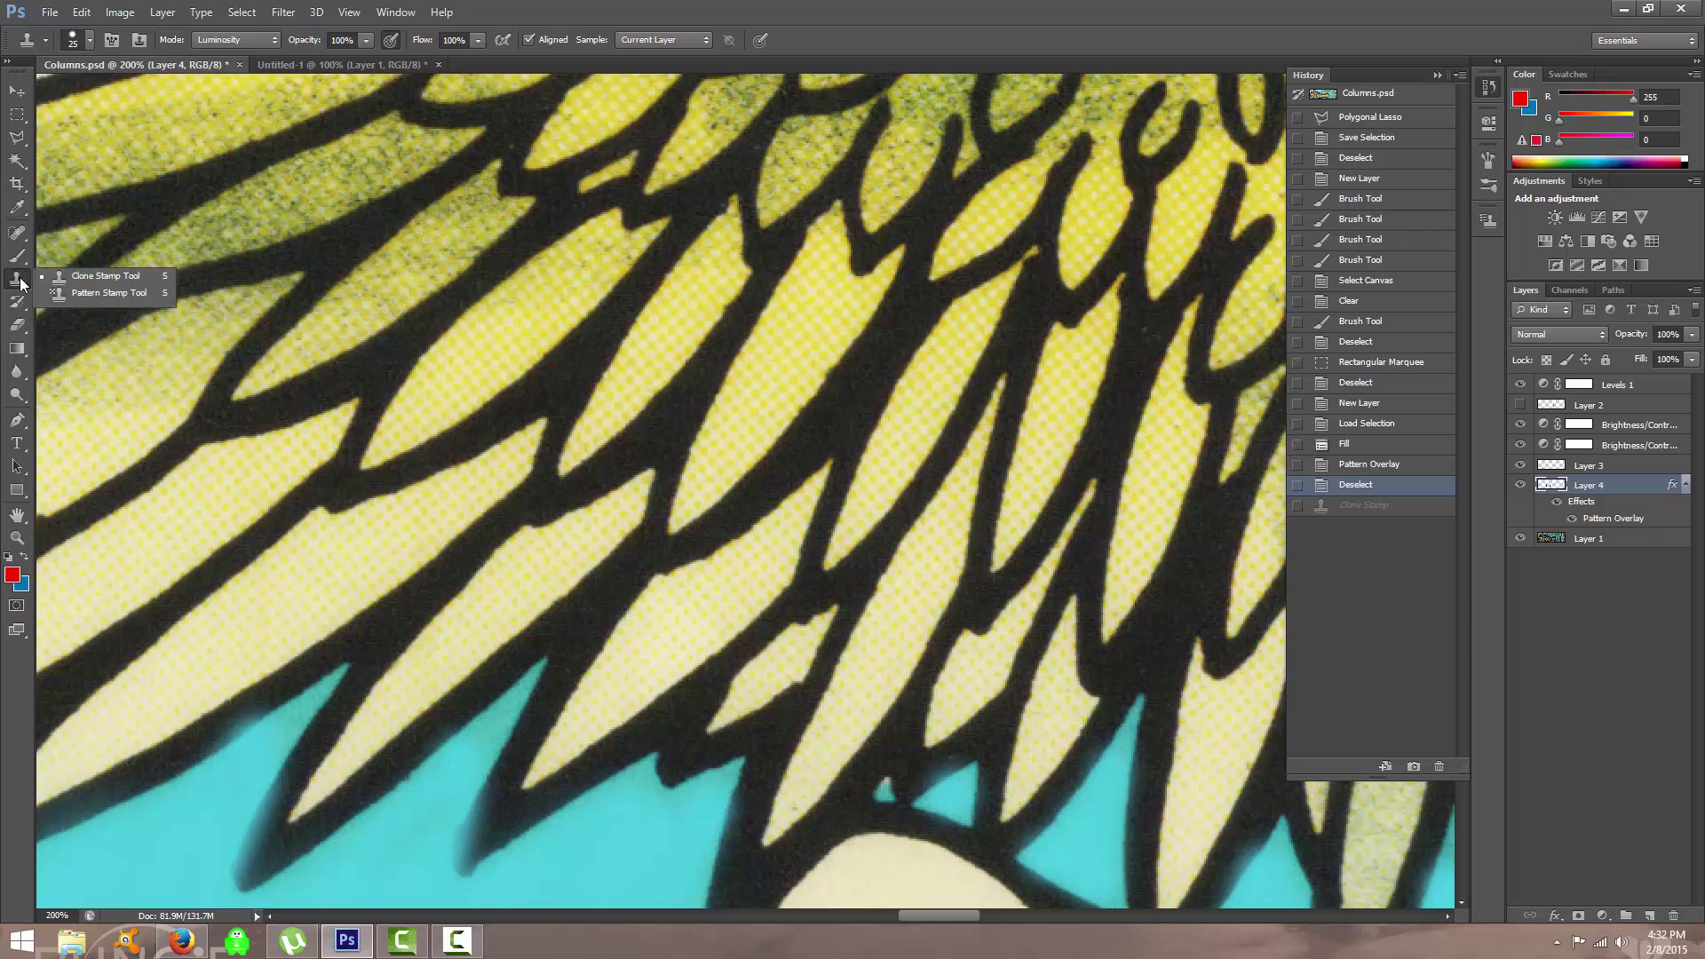
{"action": "left_click", "coordinate": [98, 293]}
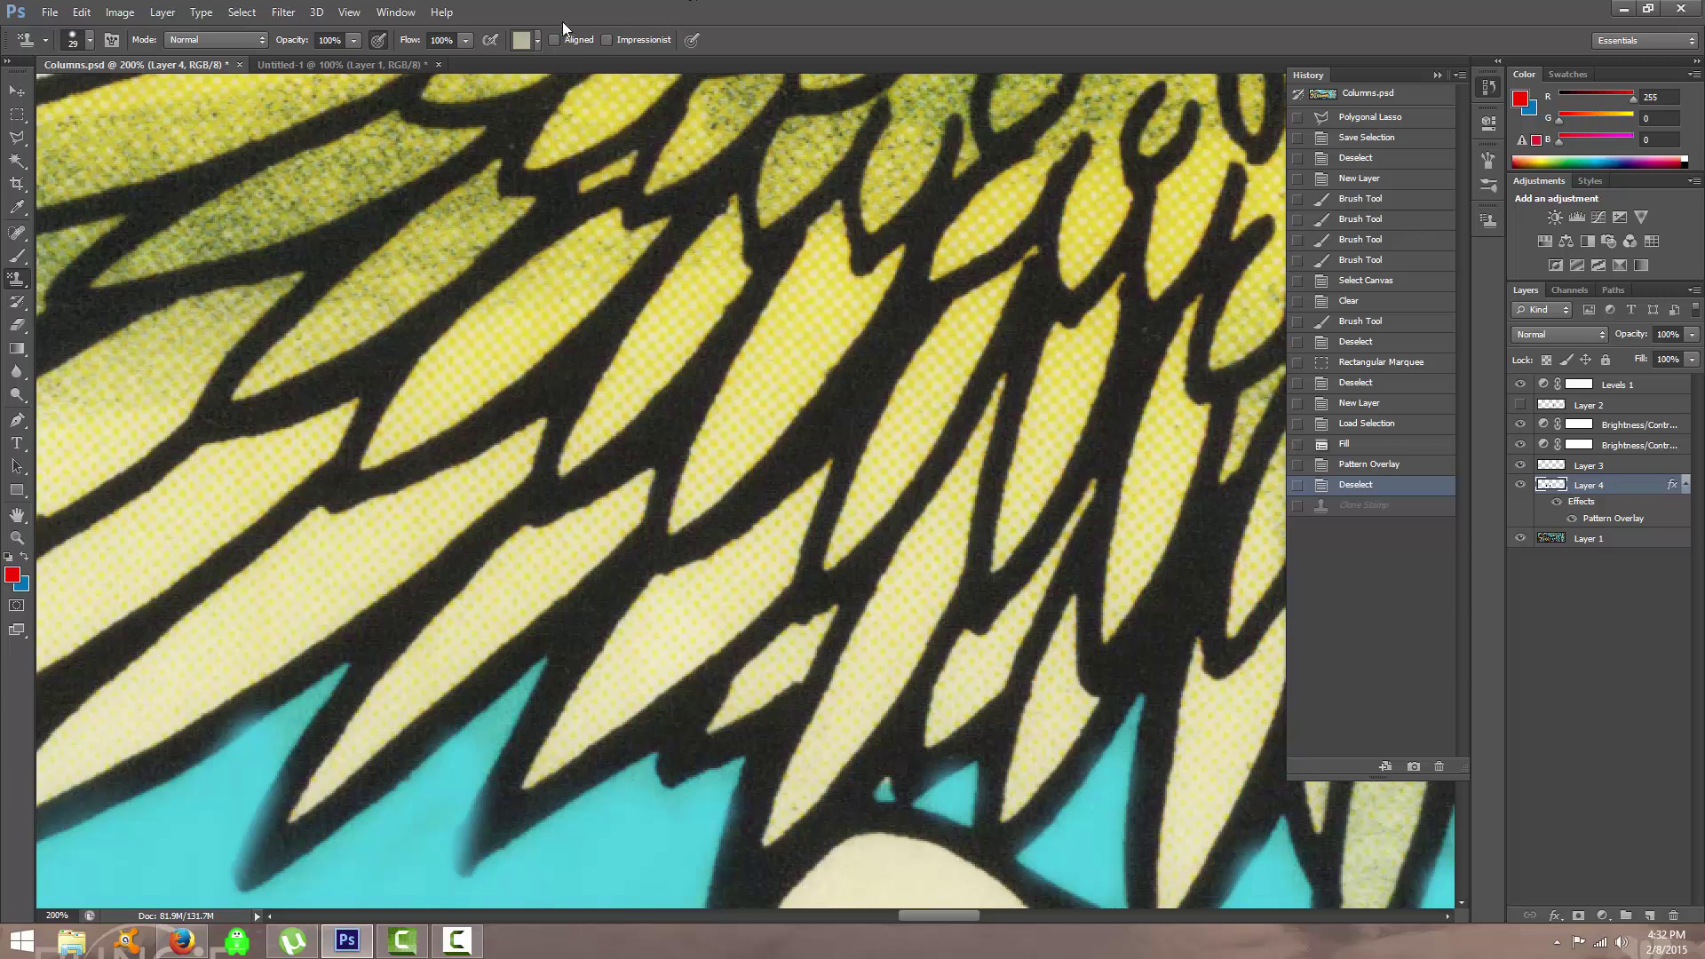
{"action": "left_click", "coordinate": [529, 48]}
{"action": "left_click", "coordinate": [438, 107]}
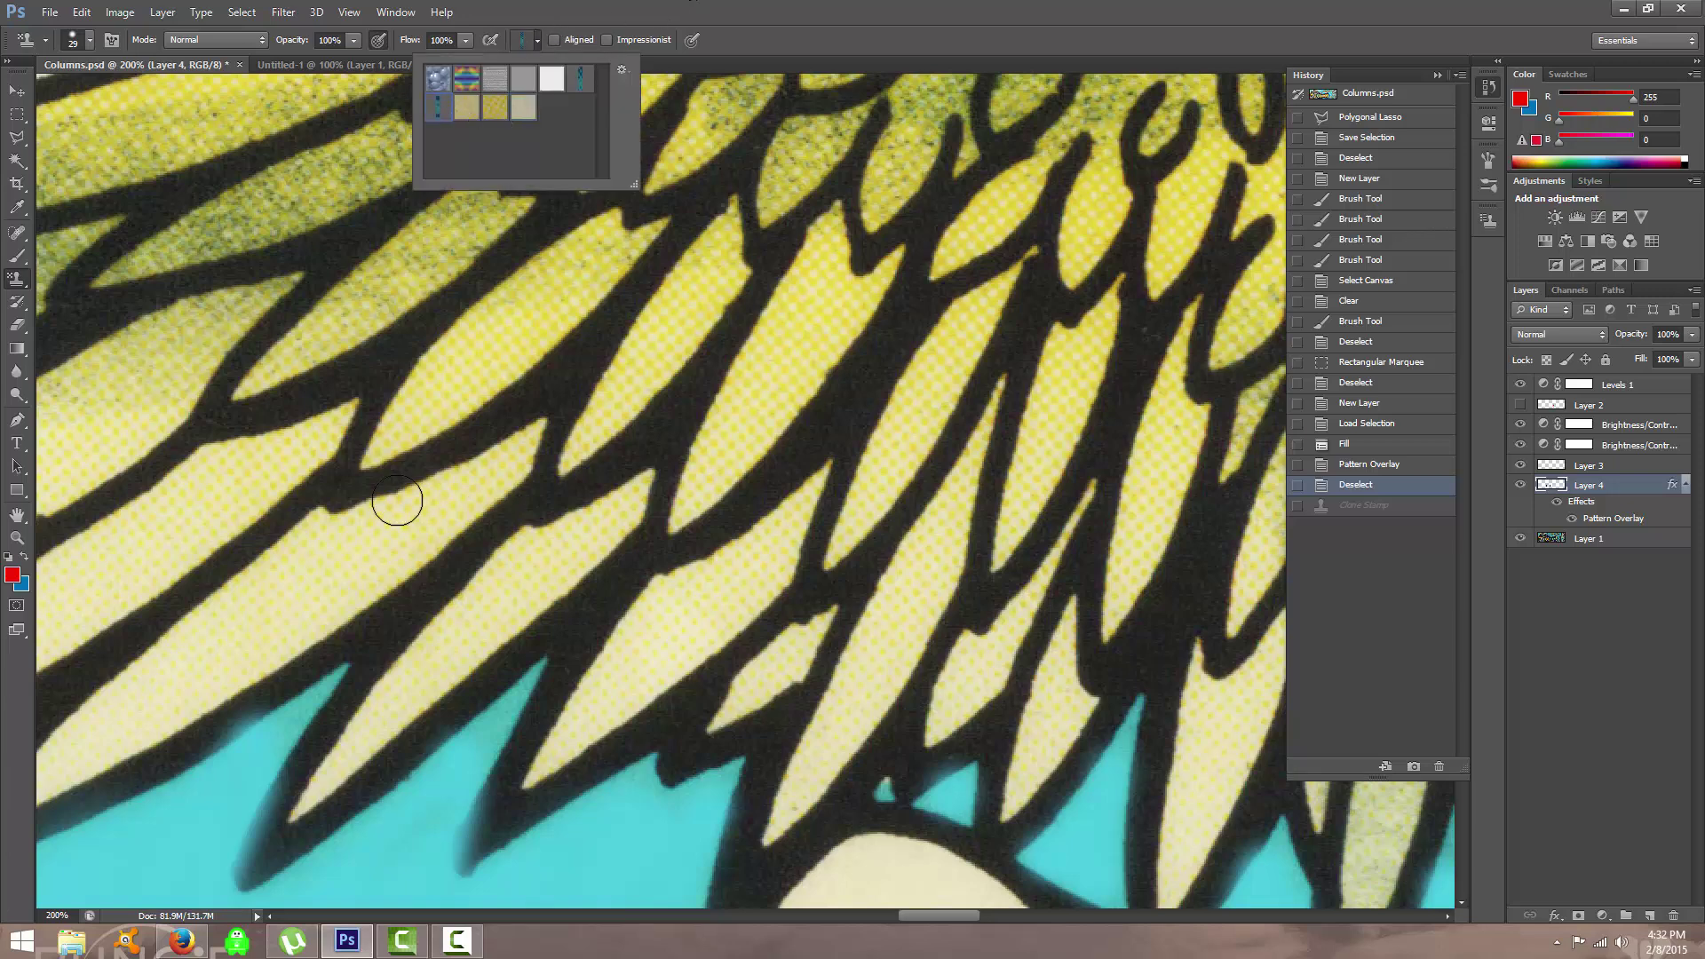
{"action": "mouse_move", "coordinate": [293, 366]}
{"action": "left_mouse_down"}
{"action": "mouse_move", "coordinate": [493, 337]}
{"action": "mouse_move", "coordinate": [440, 537]}
{"action": "mouse_move", "coordinate": [581, 662]}
{"action": "mouse_move", "coordinate": [832, 700]}
{"action": "mouse_move", "coordinate": [557, 605]}
{"action": "mouse_move", "coordinate": [430, 463]}
{"action": "mouse_move", "coordinate": [265, 481]}
{"action": "mouse_move", "coordinate": [241, 426]}
{"action": "mouse_move", "coordinate": [420, 470]}
{"action": "mouse_move", "coordinate": [624, 292]}
{"action": "mouse_move", "coordinate": [640, 222]}
{"action": "left_mouse_up"}
{"action": "key", "text": "ctrl+z"}
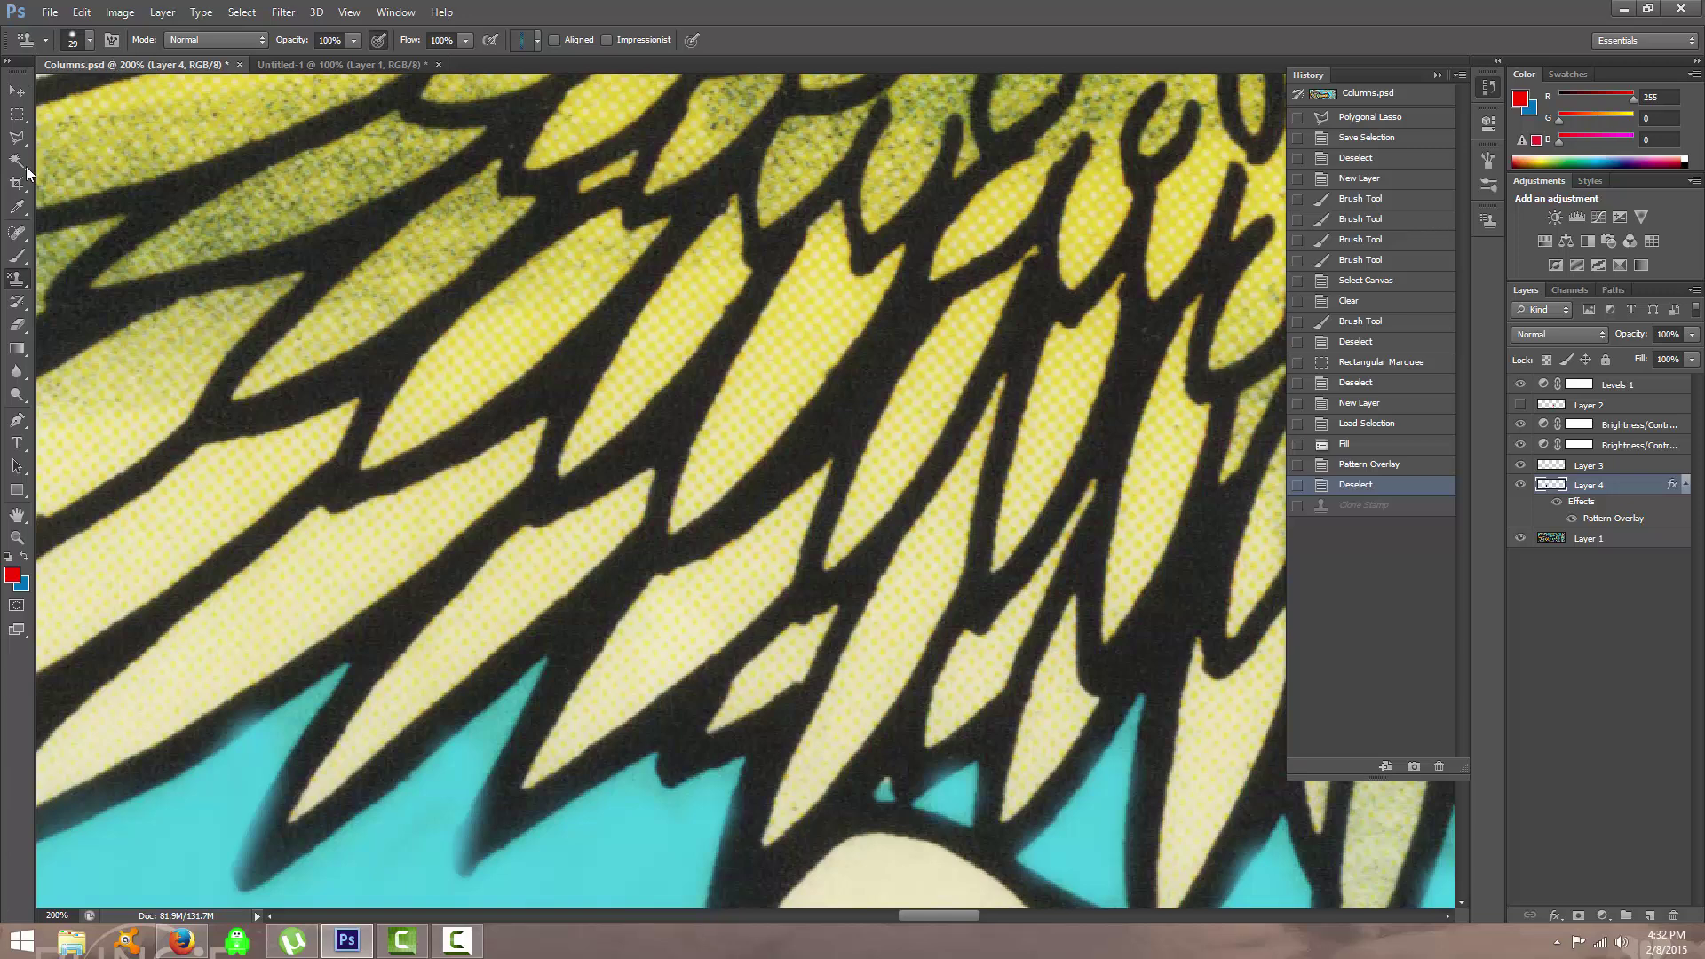
Choose the pale yellow halftone pattern for the Pattern Stamp tool and examine the smudged and clean feathers across the wing.
{"action": "left_click", "coordinate": [530, 40]}
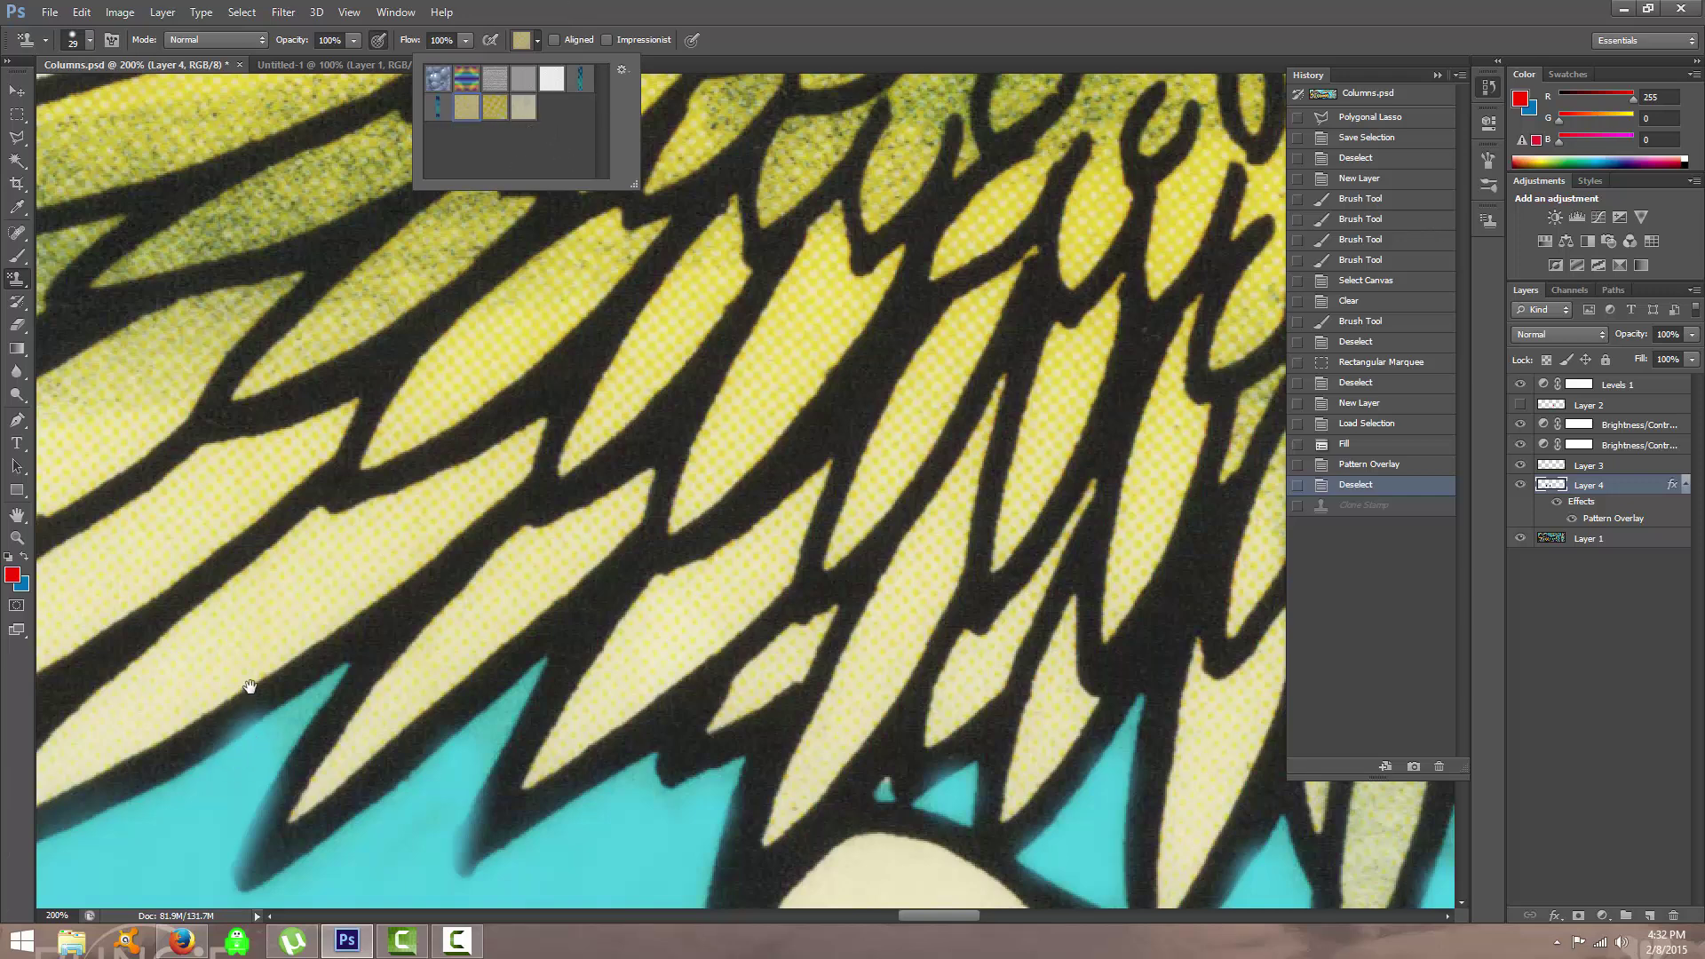
{"action": "left_click_drag", "start_coordinate": [250, 686], "coordinate": [616, 577]}
{"action": "left_click_drag", "start_coordinate": [694, 493], "coordinate": [498, 628]}
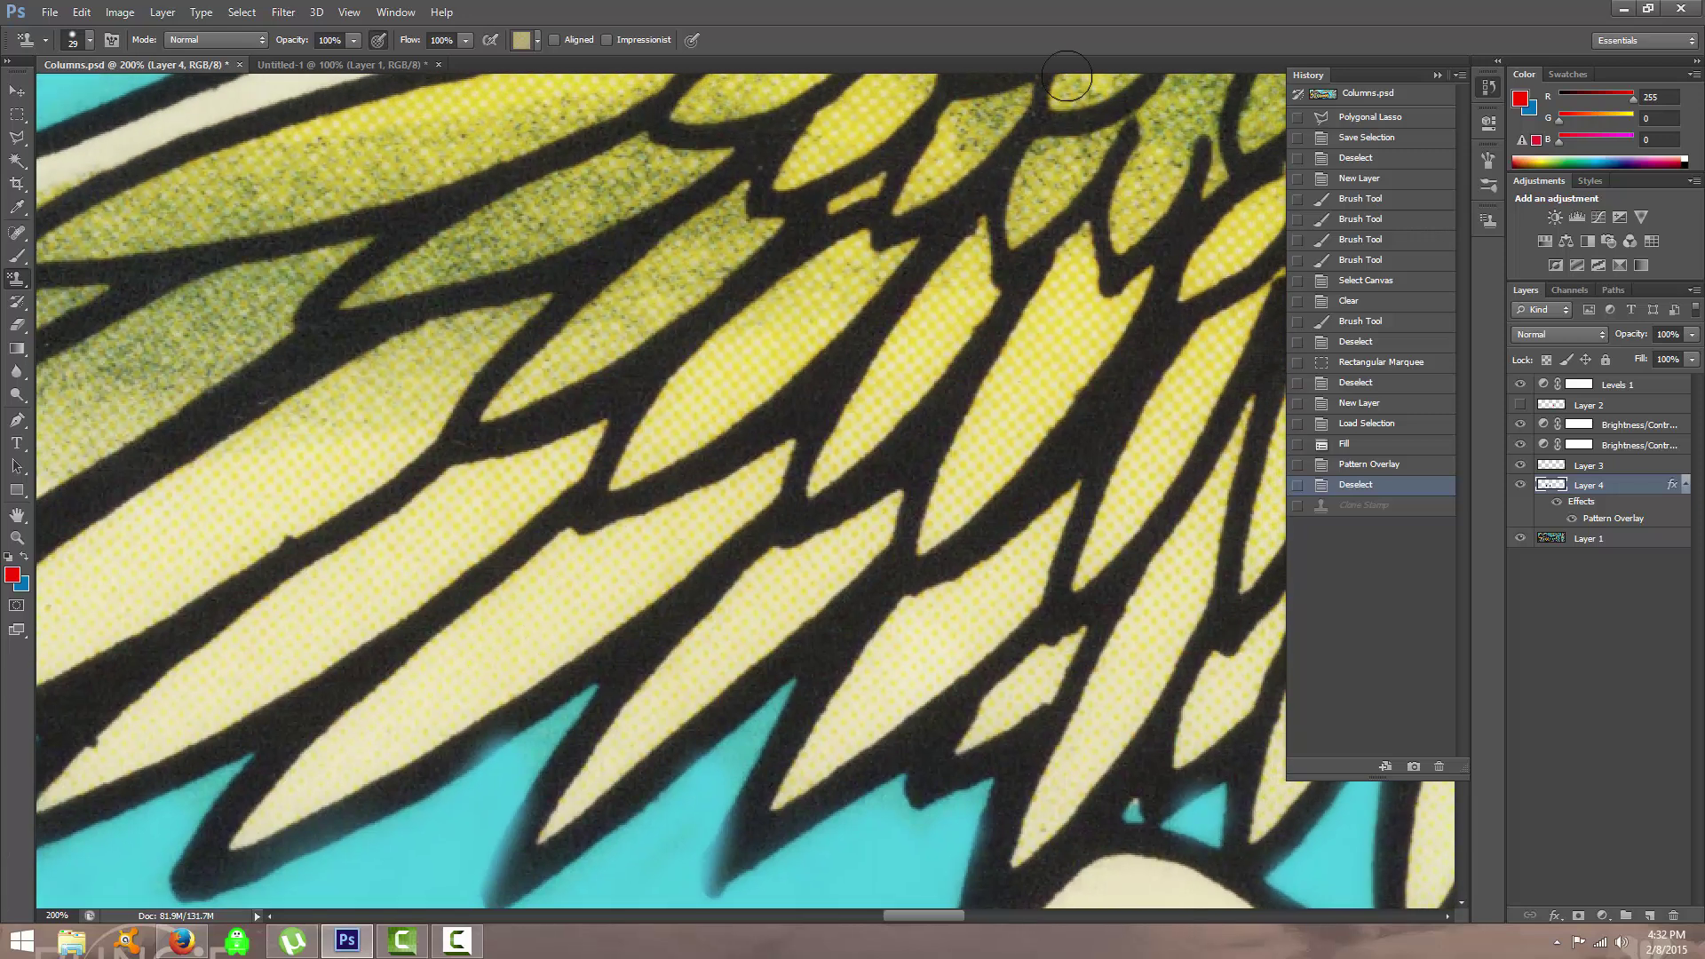
{"action": "left_click_drag", "start_coordinate": [750, 371], "coordinate": [658, 613]}
{"action": "left_click_drag", "start_coordinate": [181, 709], "coordinate": [1180, 305]}
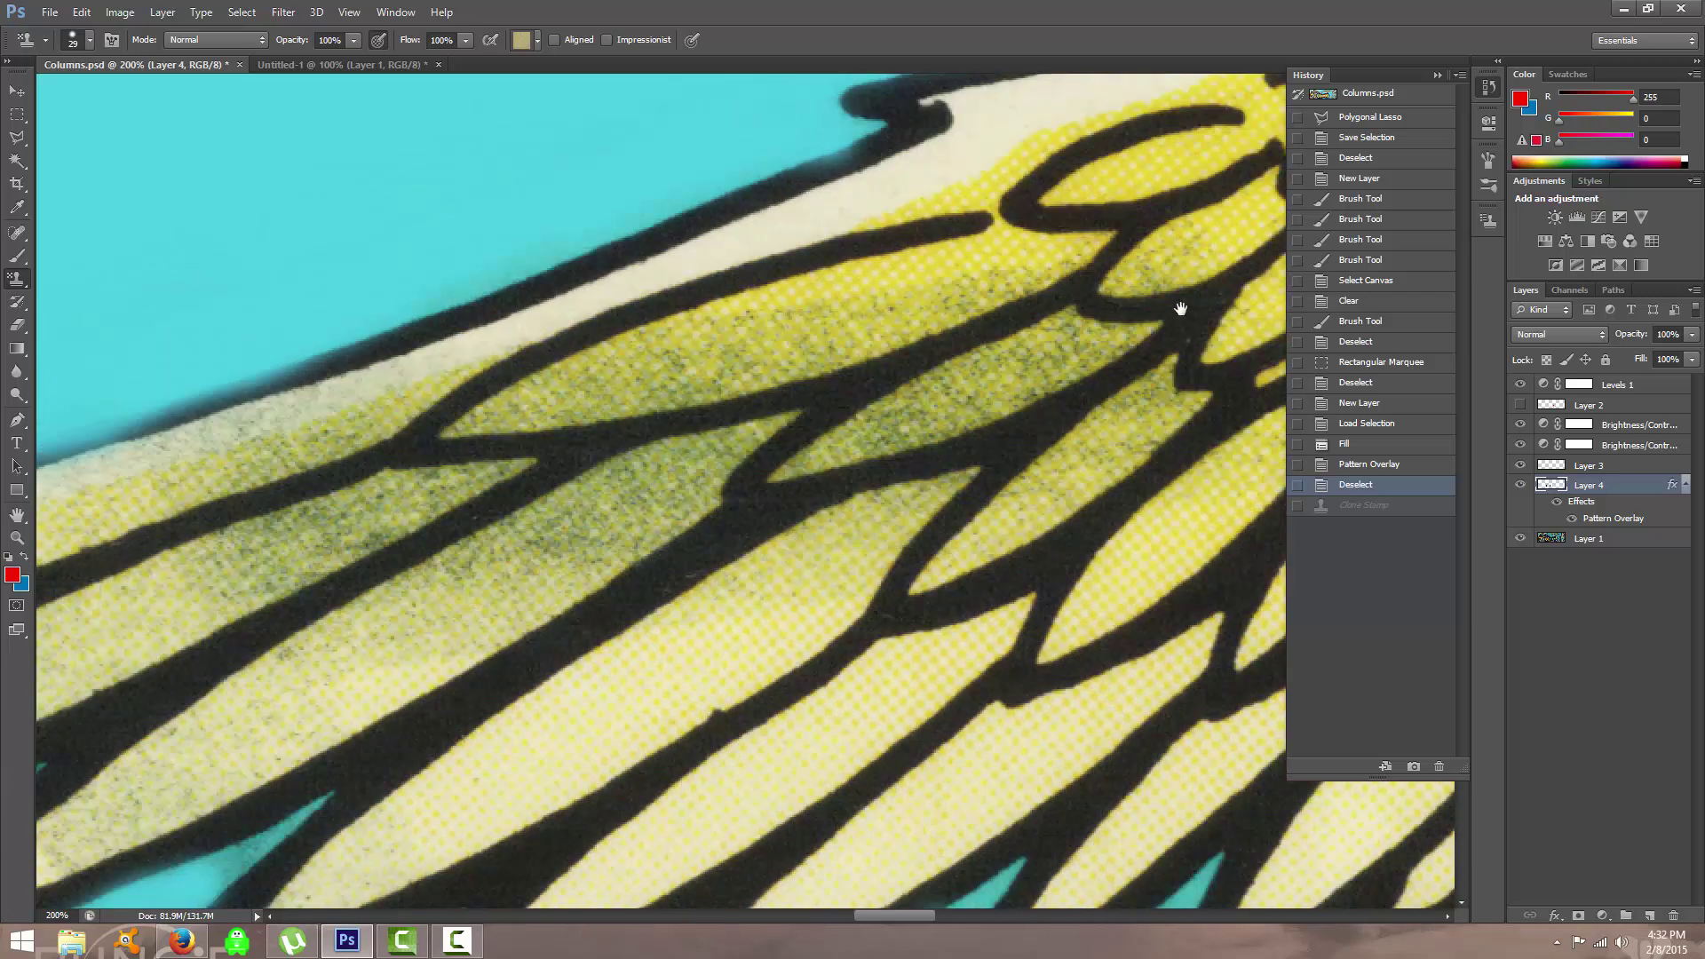
{"action": "mouse_move", "coordinate": [982, 225]}
{"action": "left_mouse_down"}
{"action": "mouse_move", "coordinate": [1020, 297]}
{"action": "mouse_move", "coordinate": [968, 441]}
{"action": "left_mouse_up"}
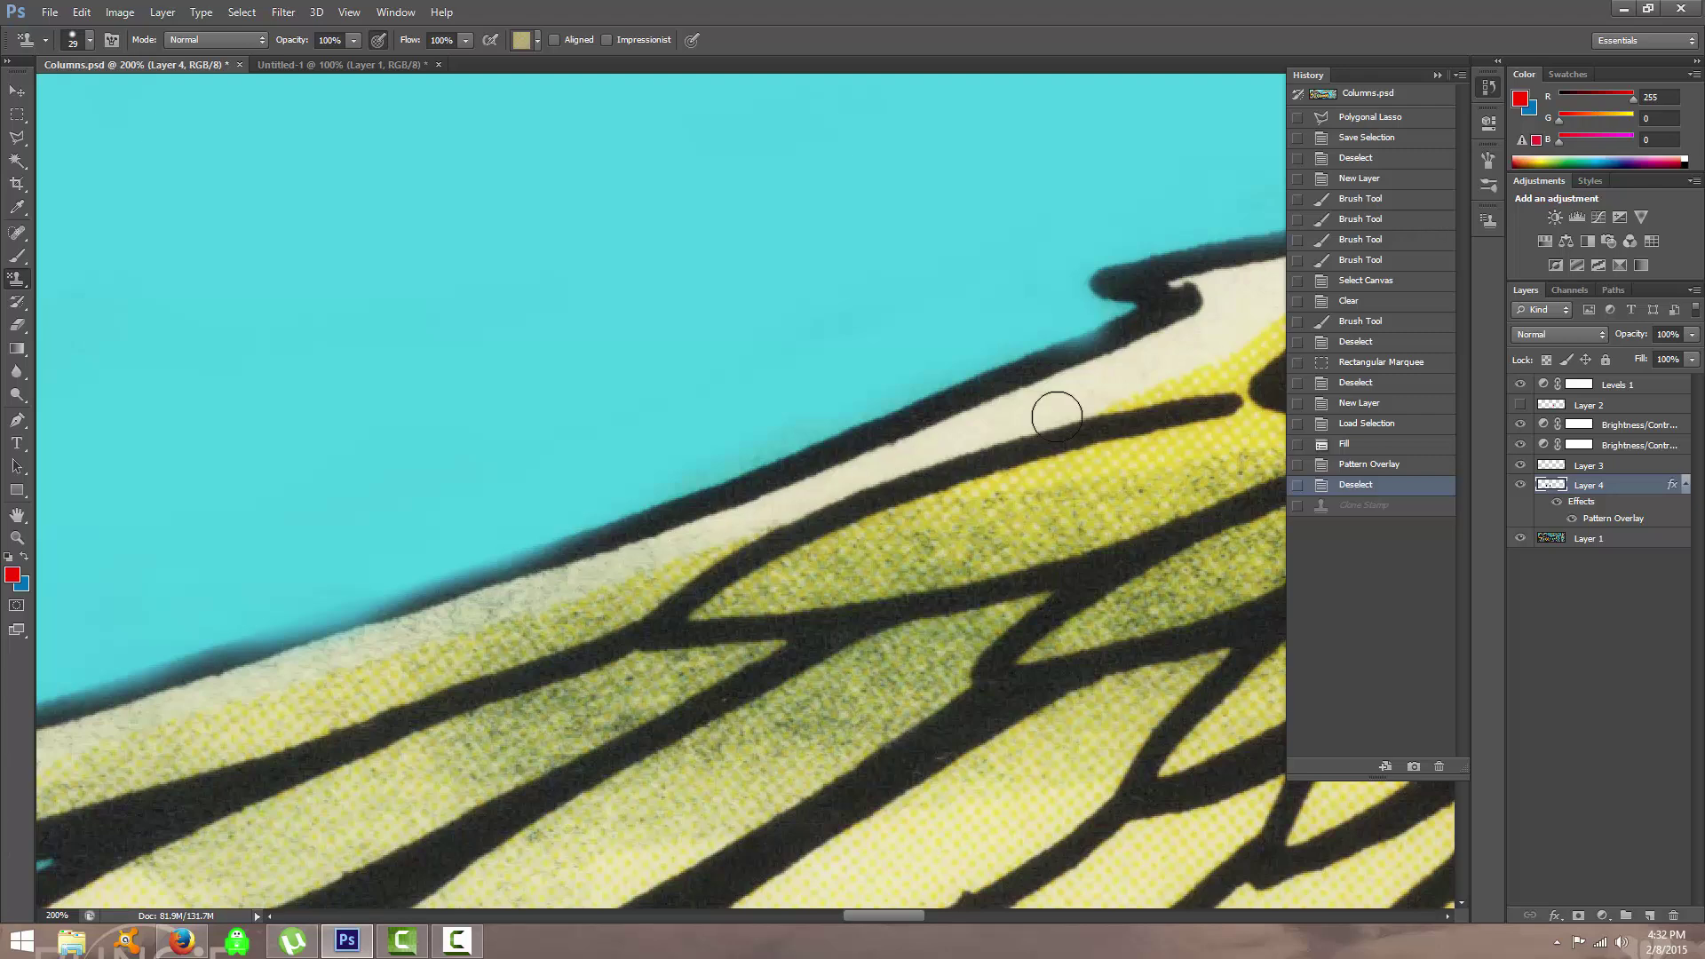
{"action": "left_click_drag", "start_coordinate": [452, 578], "coordinate": [388, 562]}
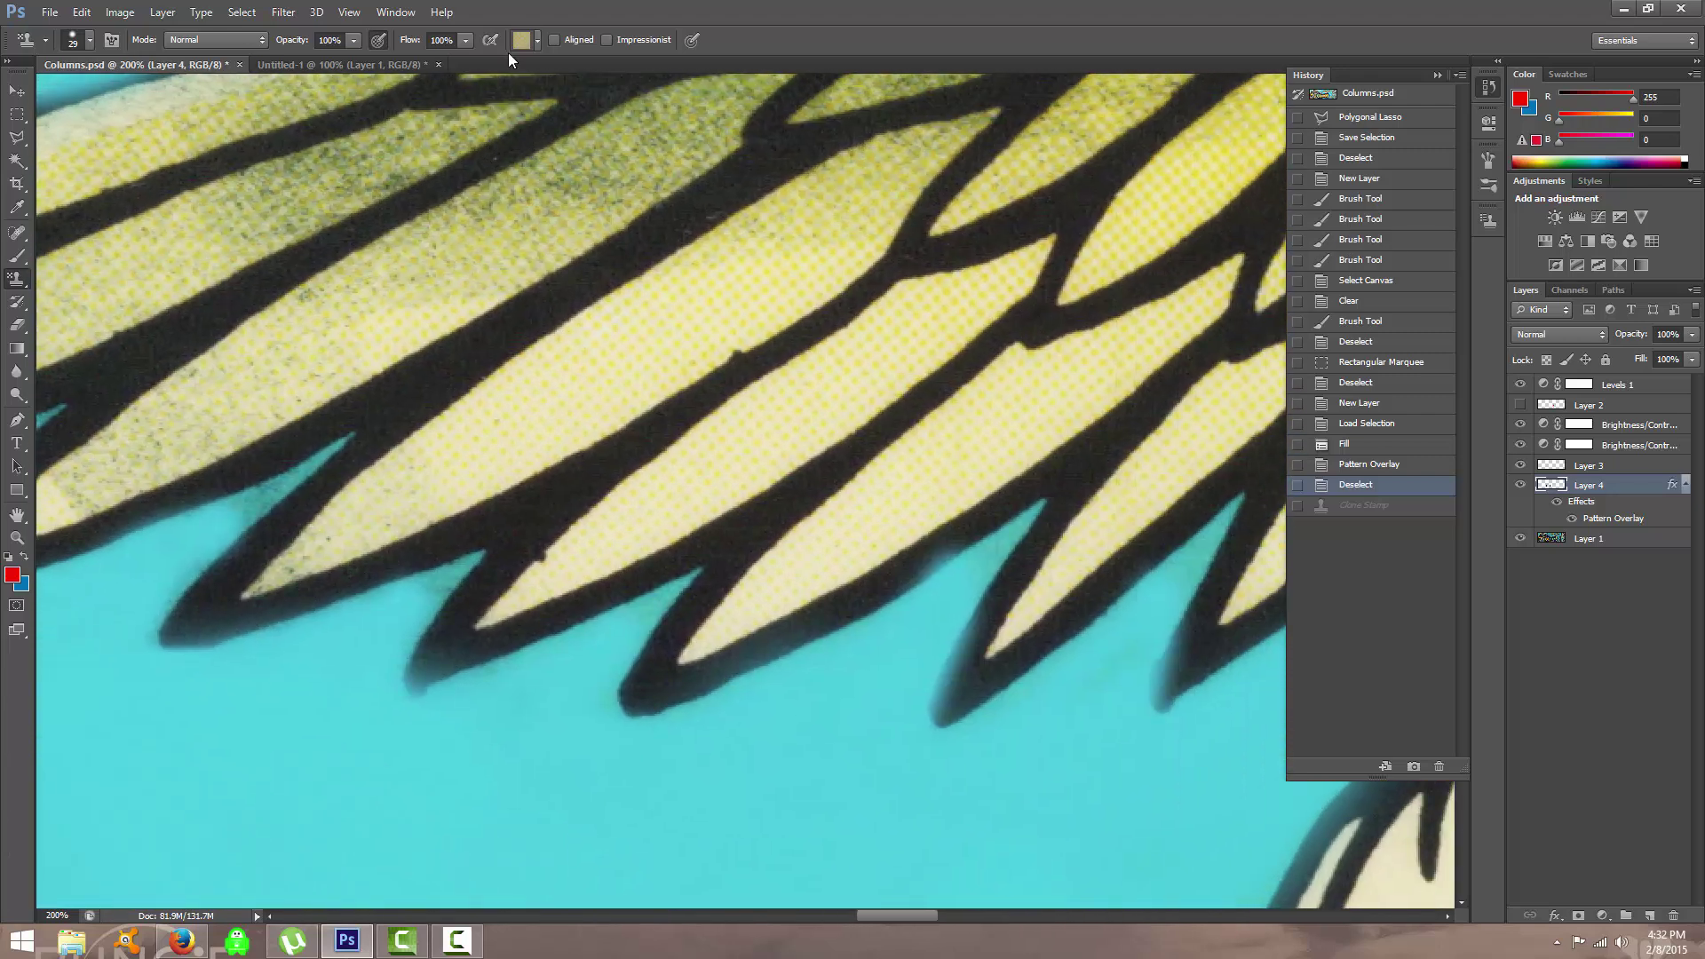
Try stamping the pale yellow halftone pattern over a smudged feather on Layer 4, reselect the pattern for a second try, and undo both strokes.
{"action": "left_click", "coordinate": [523, 38]}
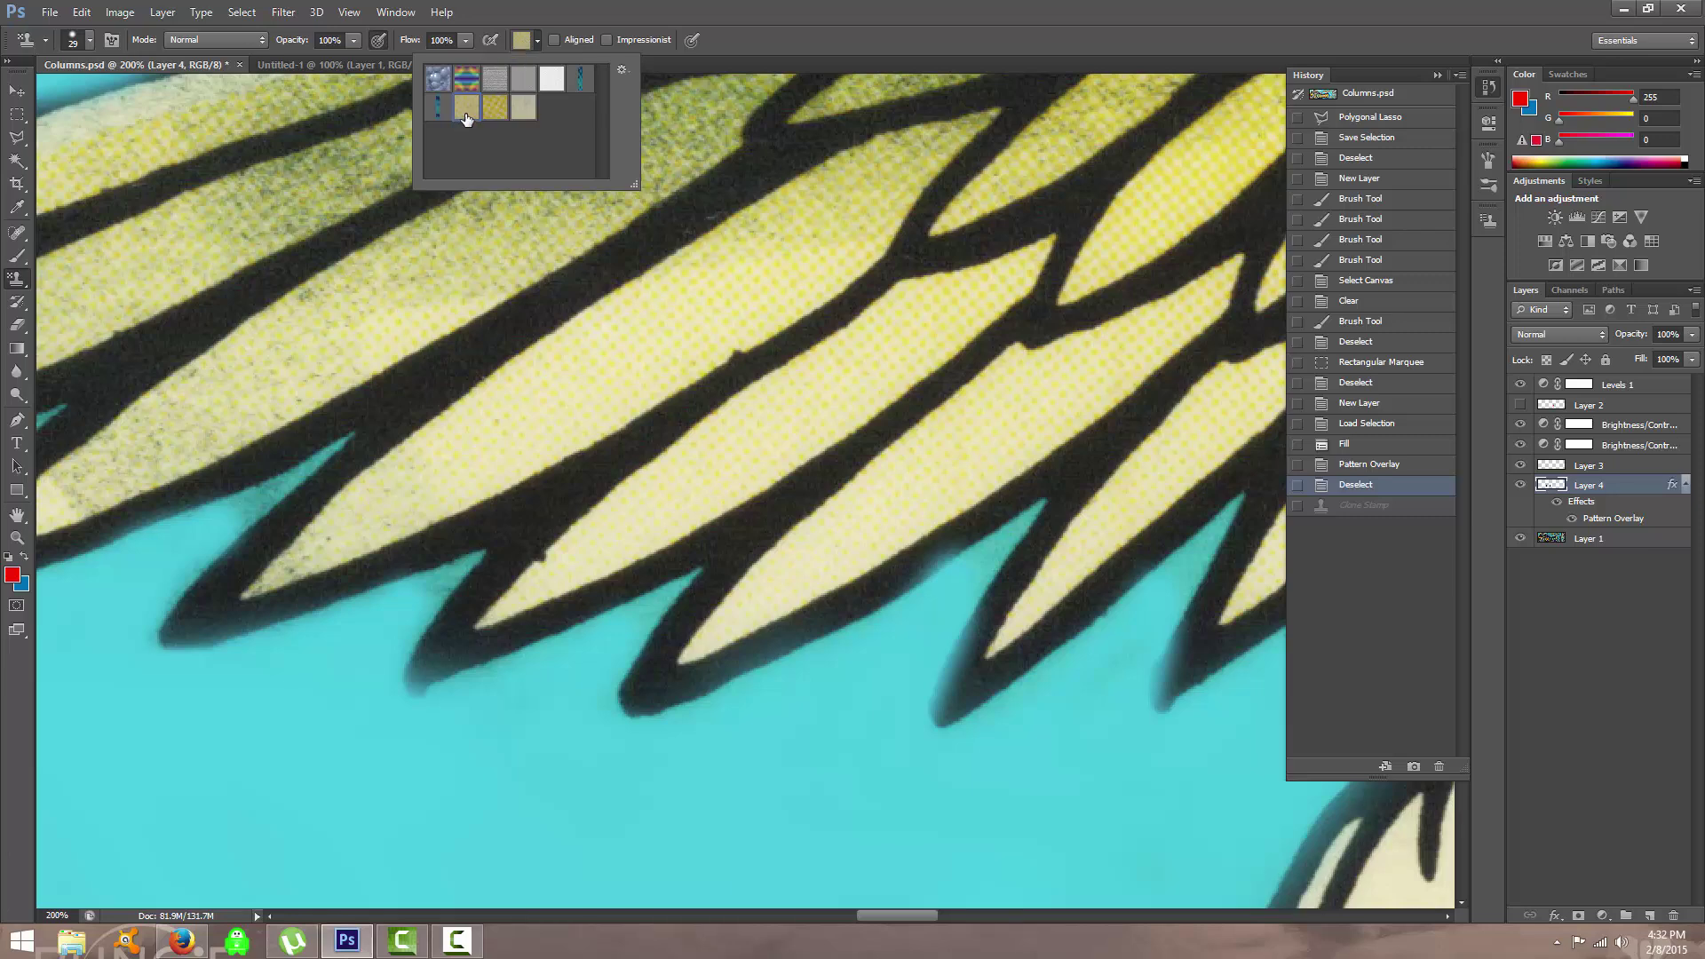
{"action": "mouse_move", "coordinate": [437, 302]}
{"action": "left_mouse_down"}
{"action": "mouse_move", "coordinate": [409, 447]}
{"action": "mouse_move", "coordinate": [577, 361]}
{"action": "mouse_move", "coordinate": [644, 405]}
{"action": "mouse_move", "coordinate": [659, 485]}
{"action": "mouse_move", "coordinate": [615, 465]}
{"action": "mouse_move", "coordinate": [553, 491]}
{"action": "left_mouse_up"}
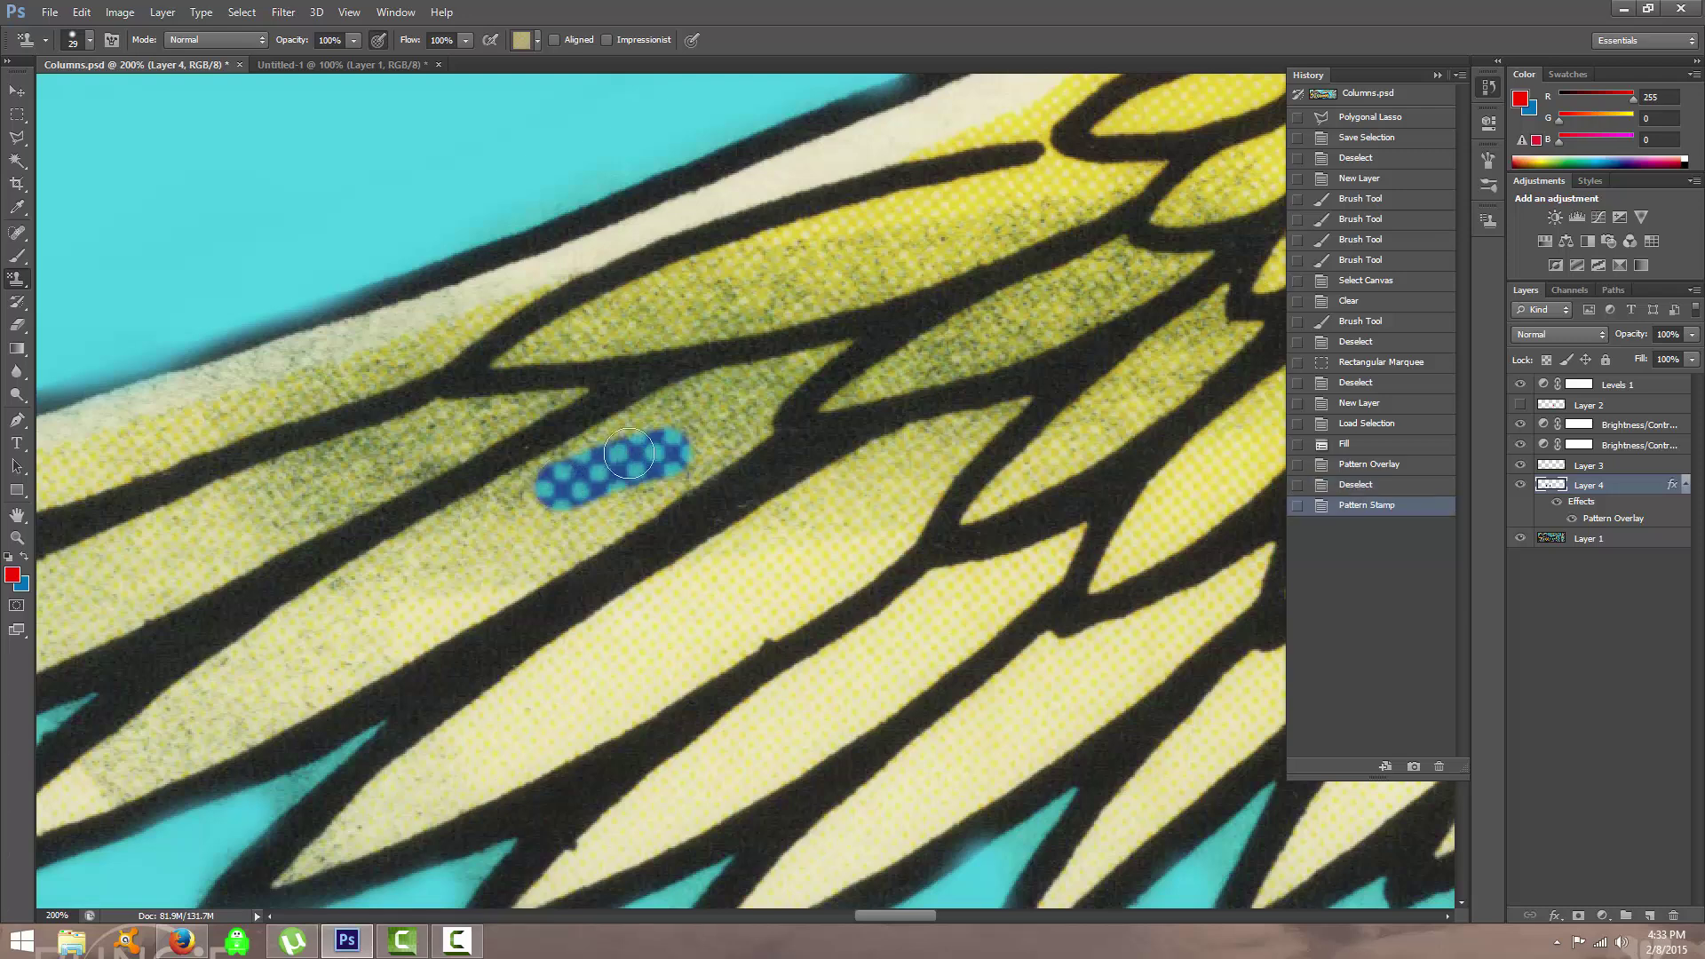
{"action": "key", "text": "ctrl+z"}
{"action": "left_click", "coordinate": [529, 39]}
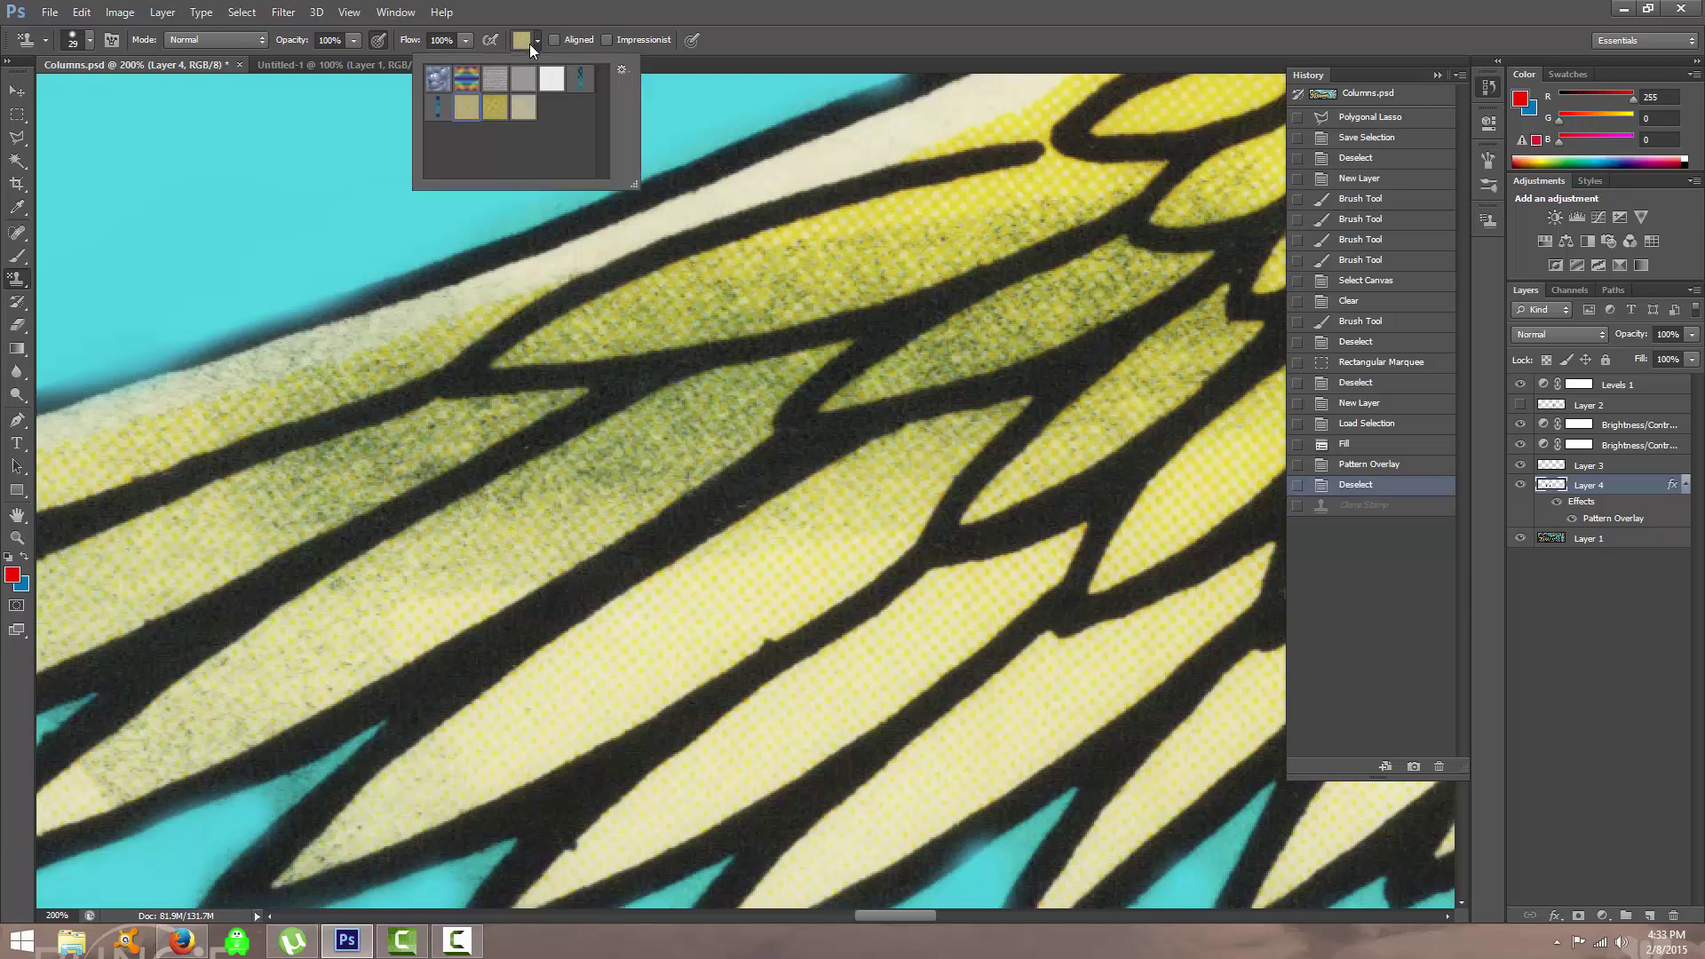
{"action": "double_click", "coordinate": [474, 116]}
{"action": "left_click_drag", "start_coordinate": [677, 425], "coordinate": [595, 463]}
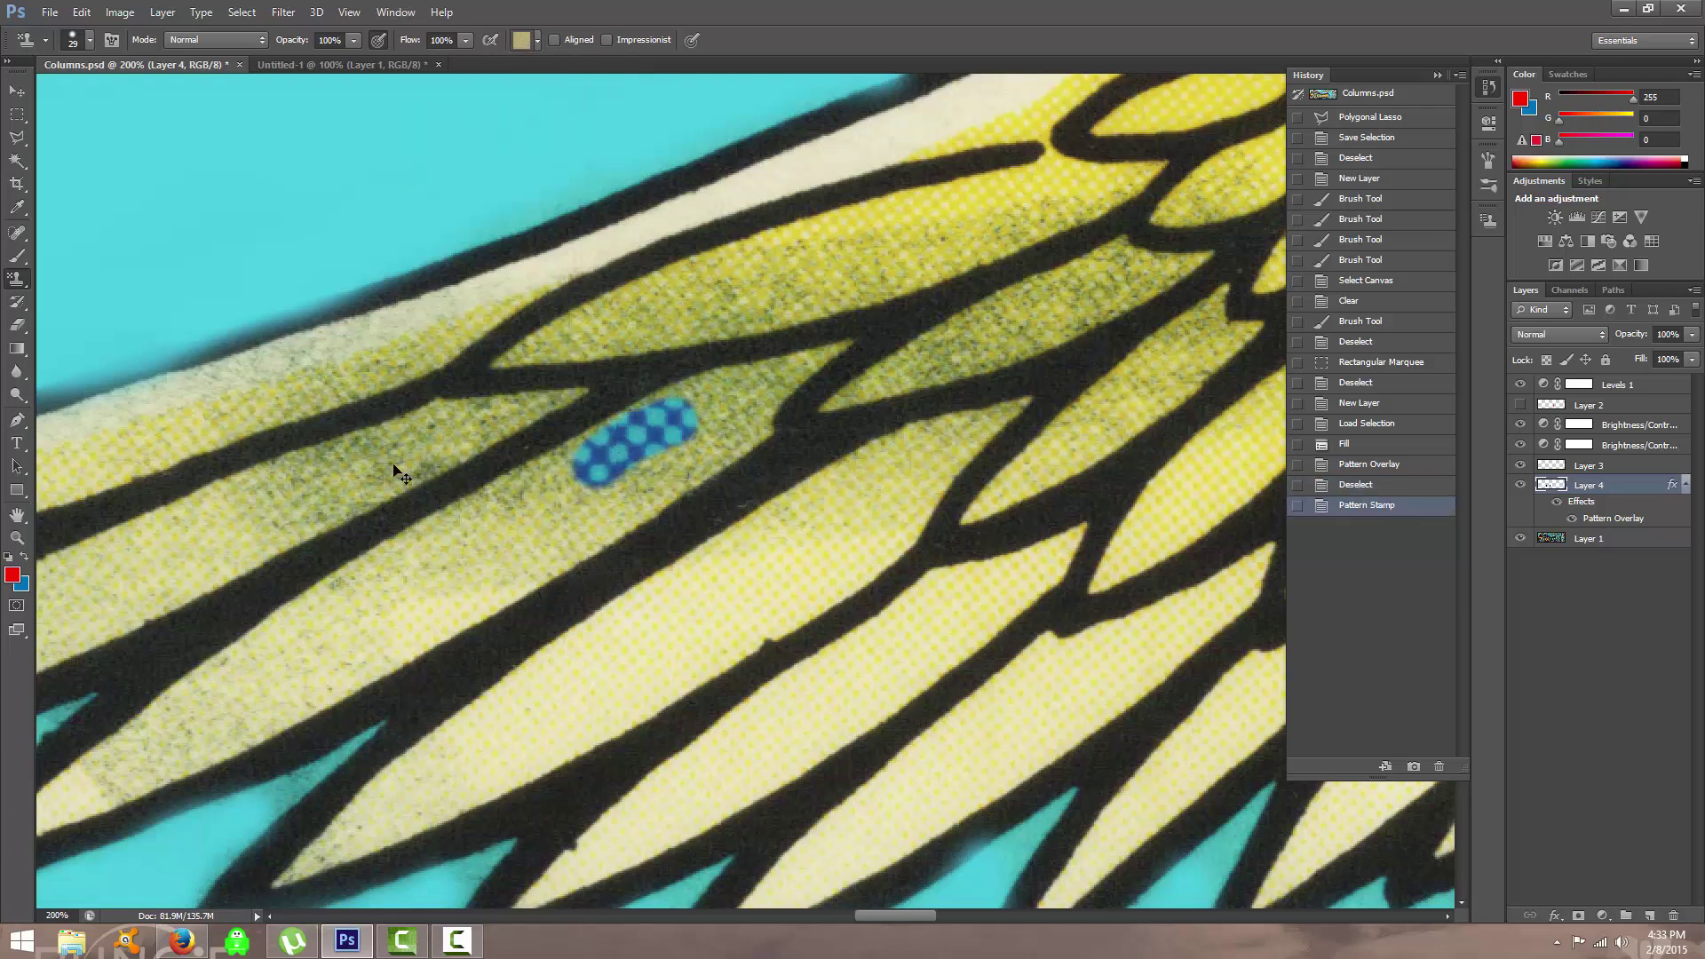
{"action": "key", "text": "ctrl+z"}
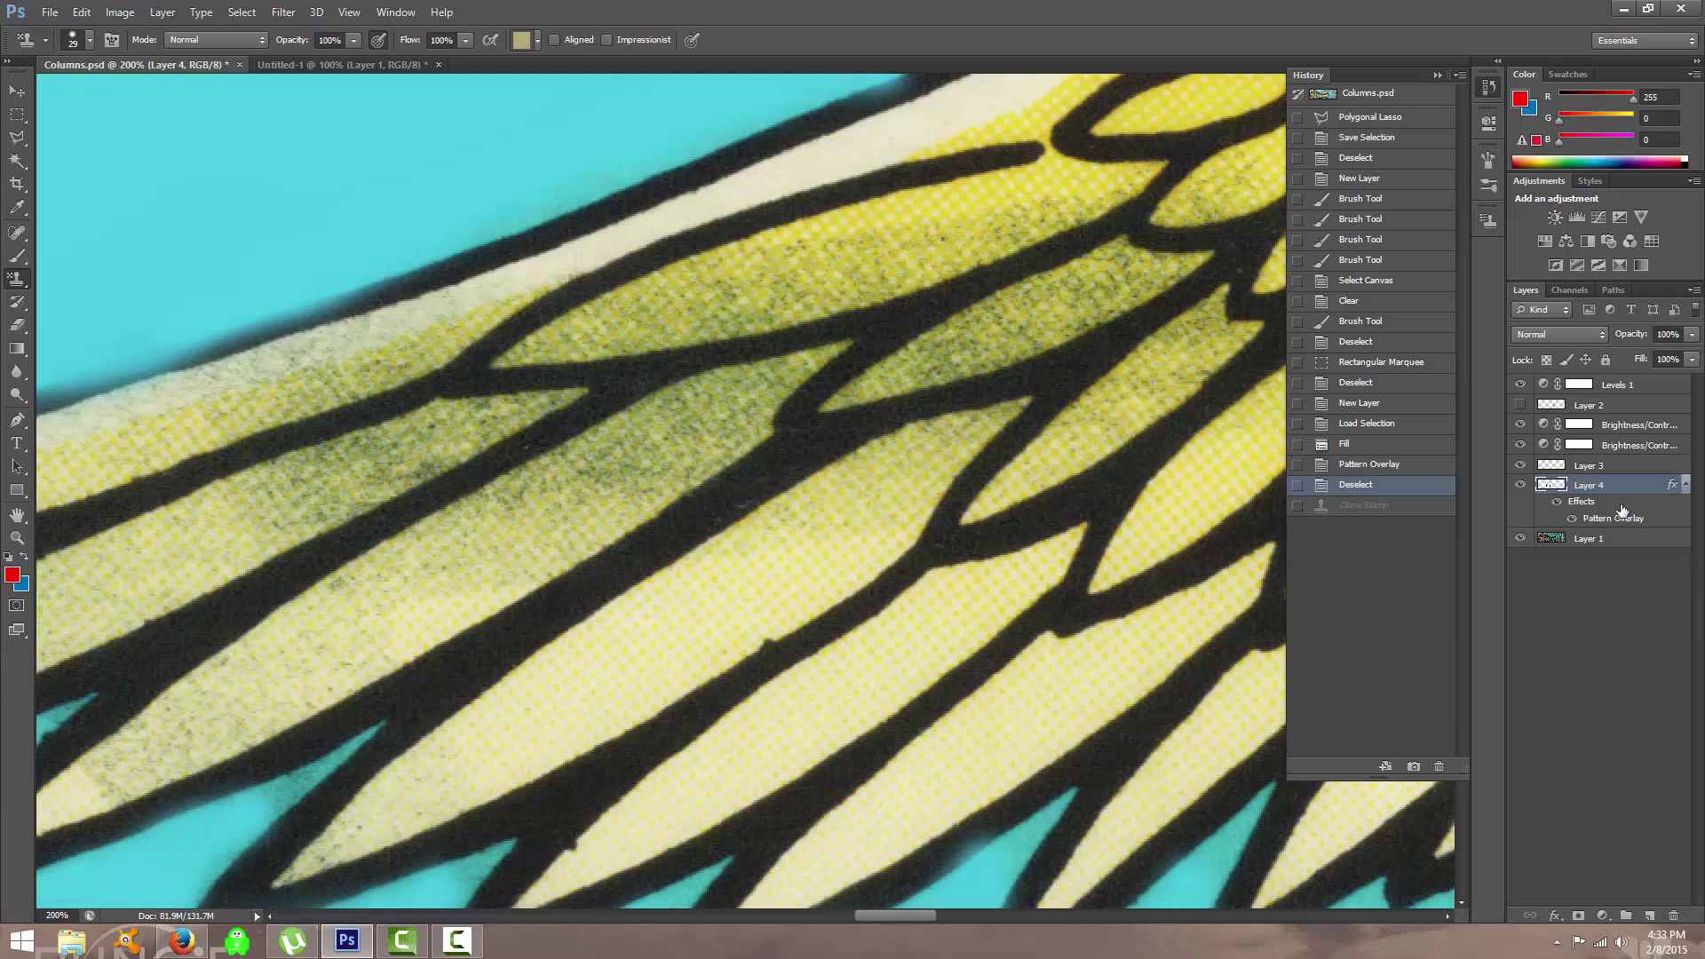
Switch to Layer 1, test the pale yellow pattern on the smudged feather with short strokes, and undo them.
{"action": "left_click", "coordinate": [1614, 539]}
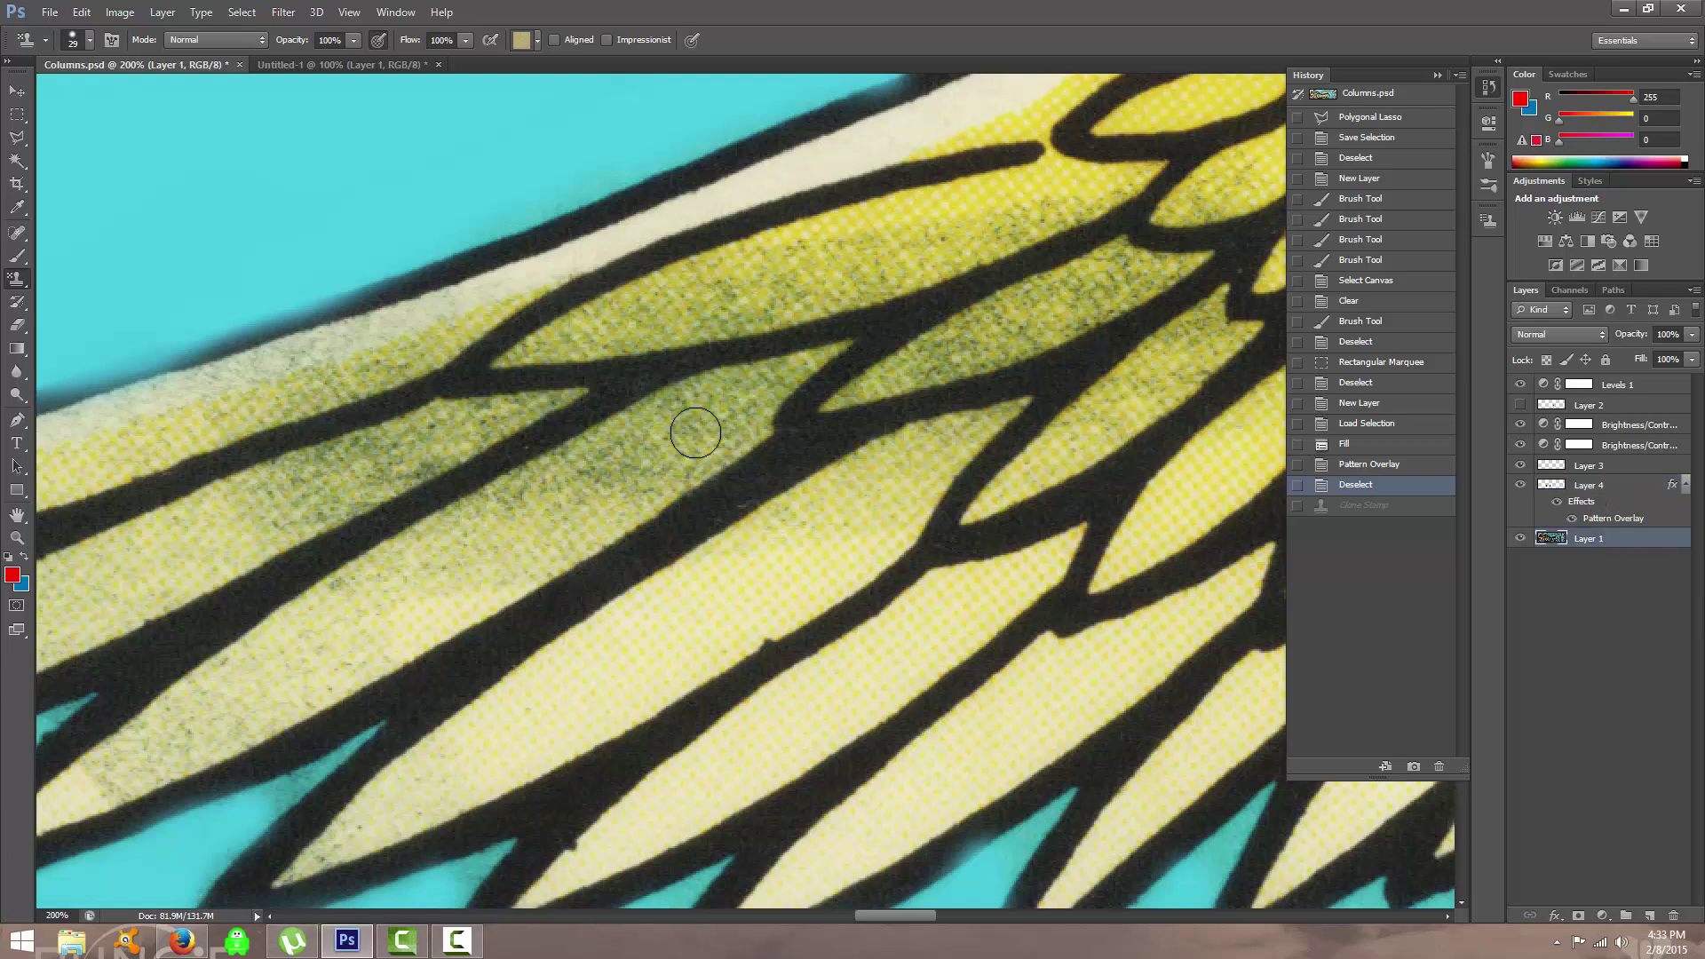
{"action": "left_click_drag", "start_coordinate": [701, 404], "coordinate": [557, 472]}
{"action": "key", "text": "ctrl+z"}
{"action": "mouse_move", "coordinate": [686, 418]}
{"action": "left_mouse_down"}
{"action": "mouse_move", "coordinate": [631, 464]}
{"action": "mouse_move", "coordinate": [324, 606]}
{"action": "mouse_move", "coordinate": [472, 571]}
{"action": "mouse_move", "coordinate": [616, 476]}
{"action": "mouse_move", "coordinate": [666, 484]}
{"action": "left_mouse_up"}
{"action": "key", "text": "ctrl+z"}
{"action": "key", "text": "ctrl+z"}
Select the light feather areas inside the black outlines with the Magic Wand at tolerance 87, and return to the Pattern Stamp tool.
{"action": "left_click", "coordinate": [17, 160]}
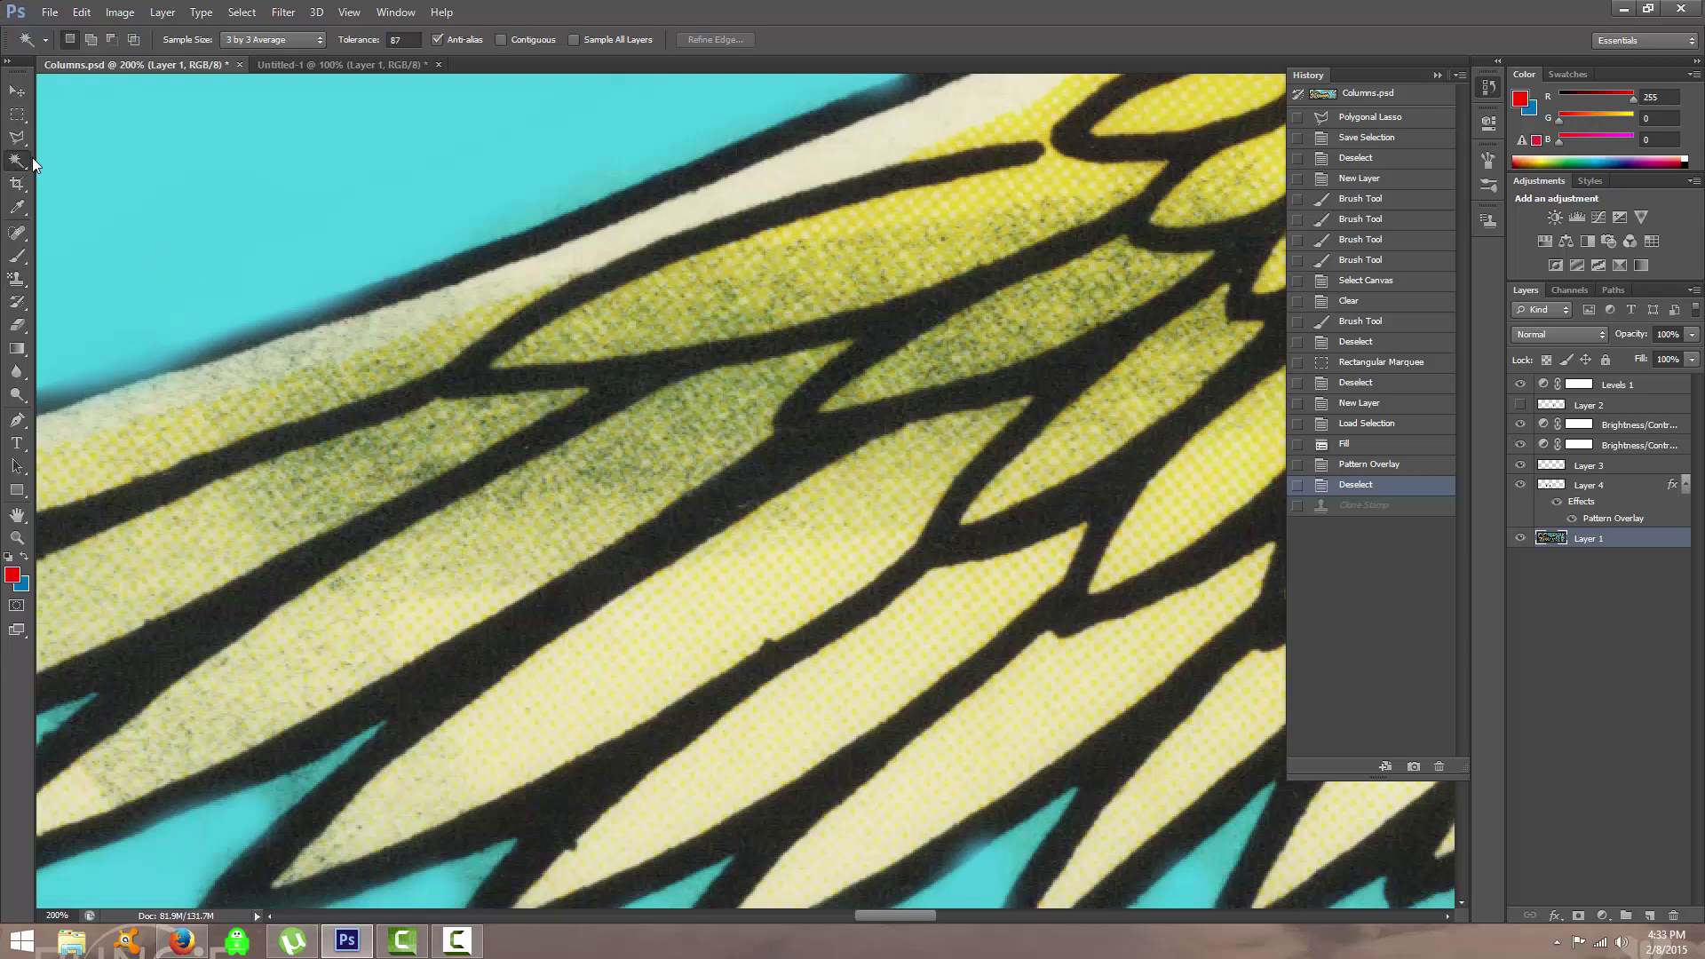
{"action": "left_click", "coordinate": [516, 563]}
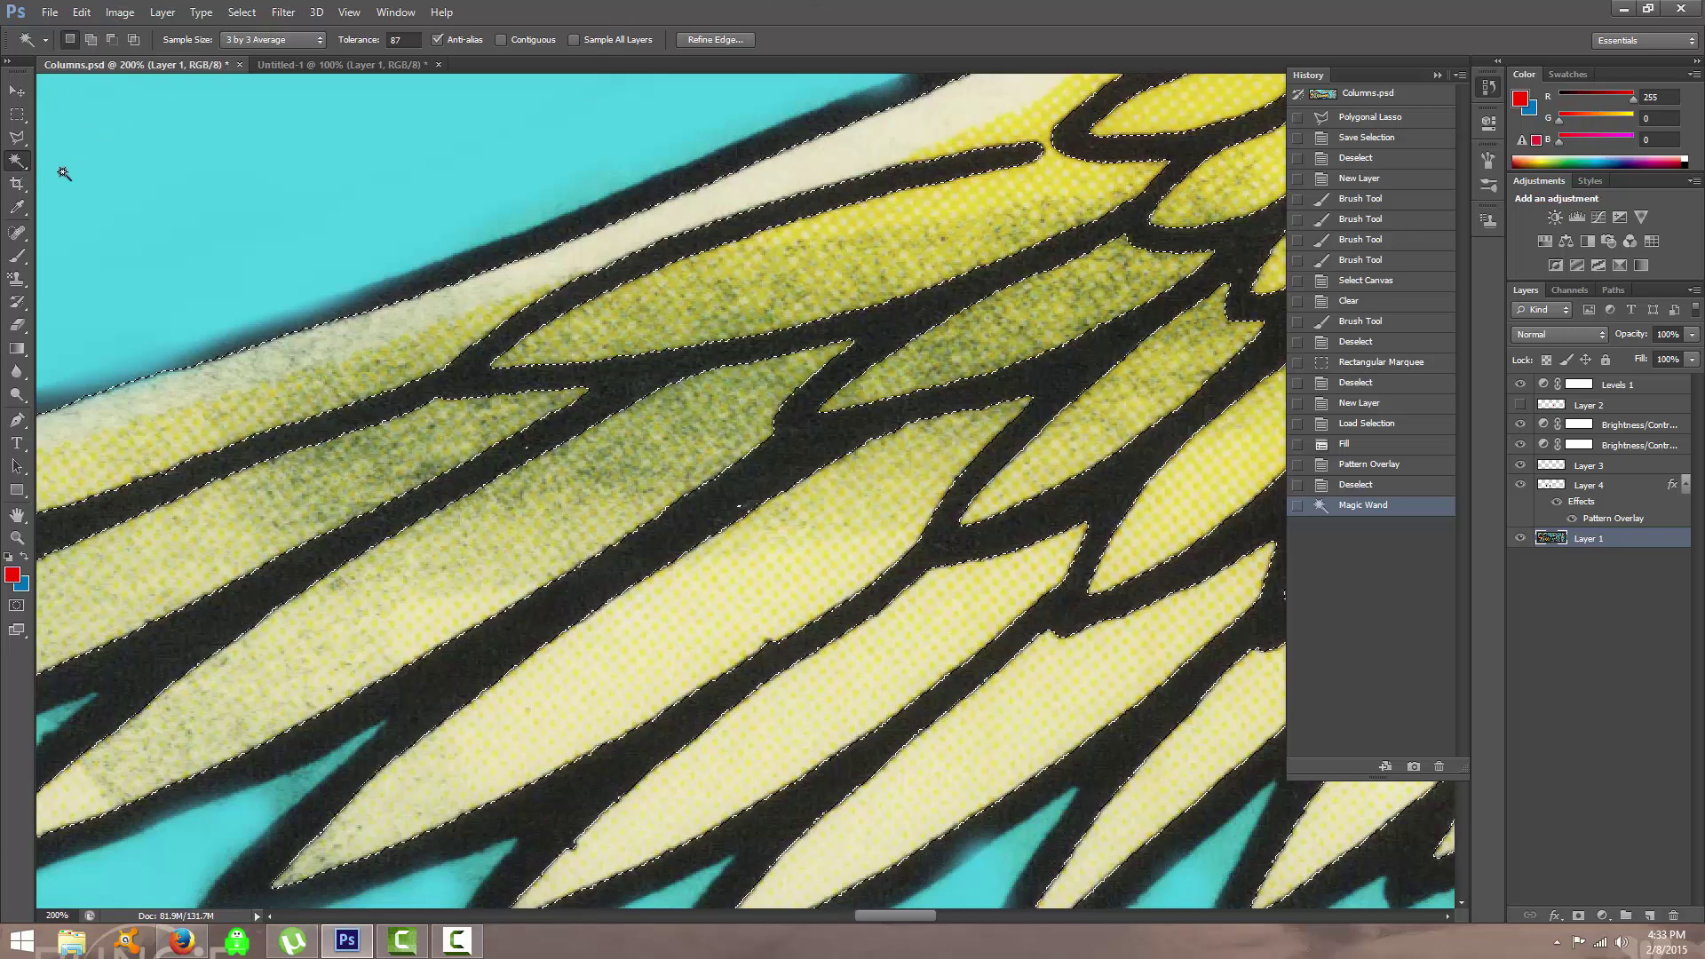
{"action": "left_click", "coordinate": [11, 281]}
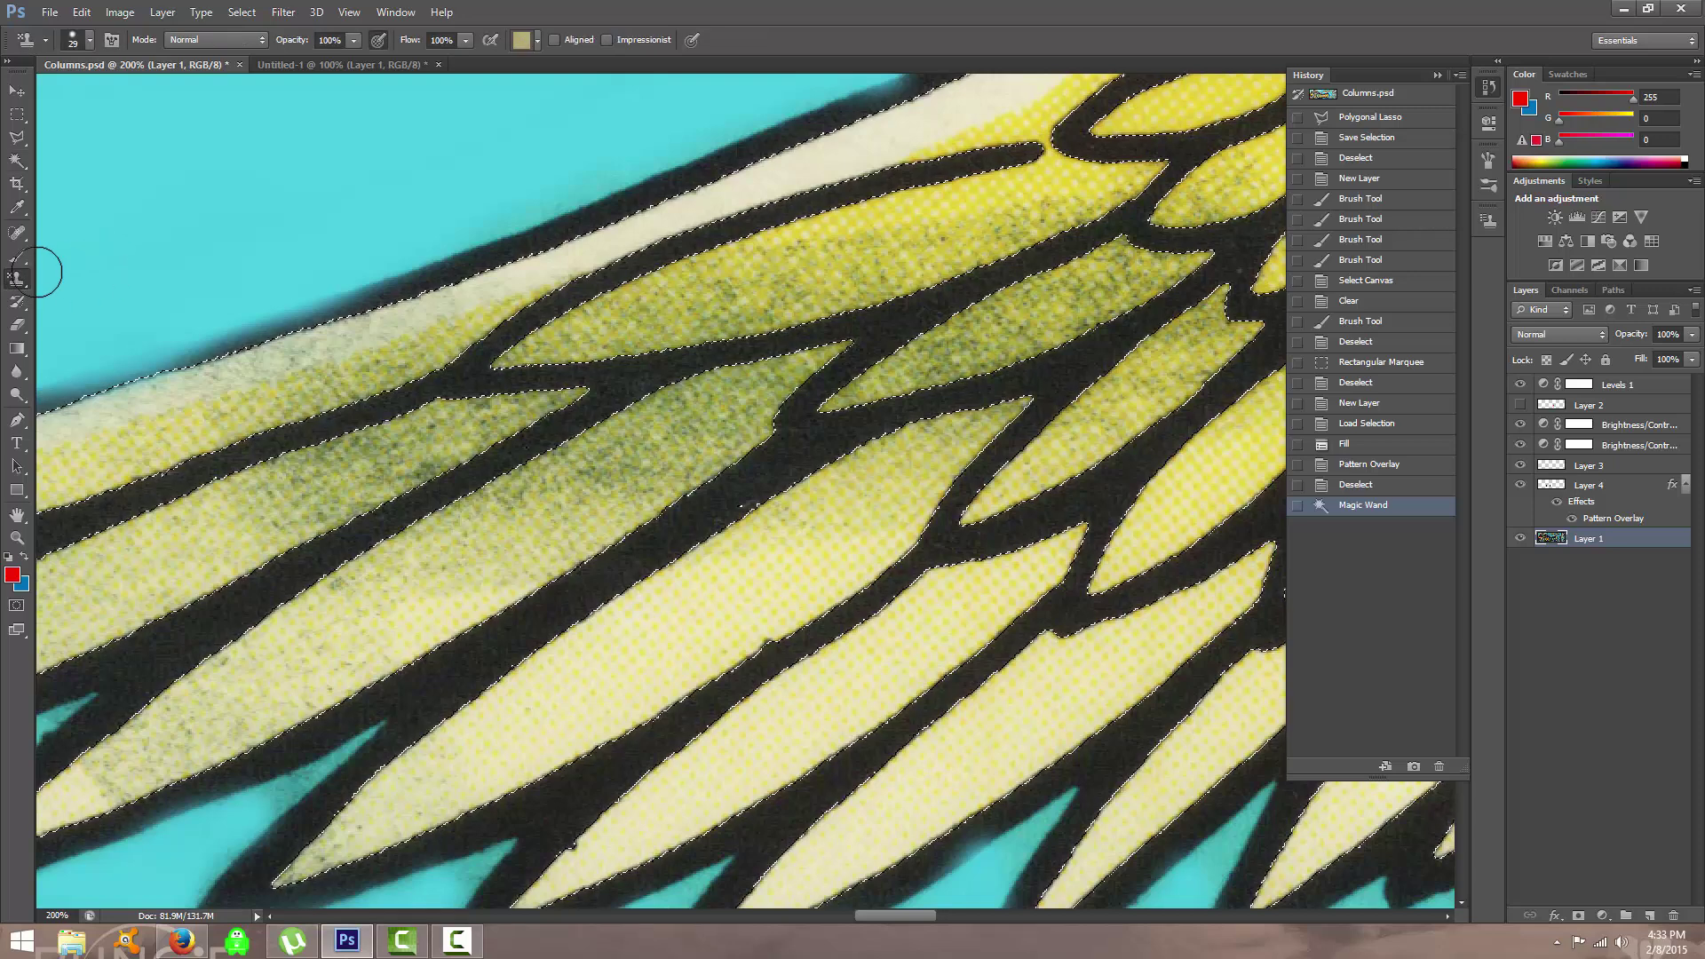
{"action": "right_click", "coordinate": [27, 277]}
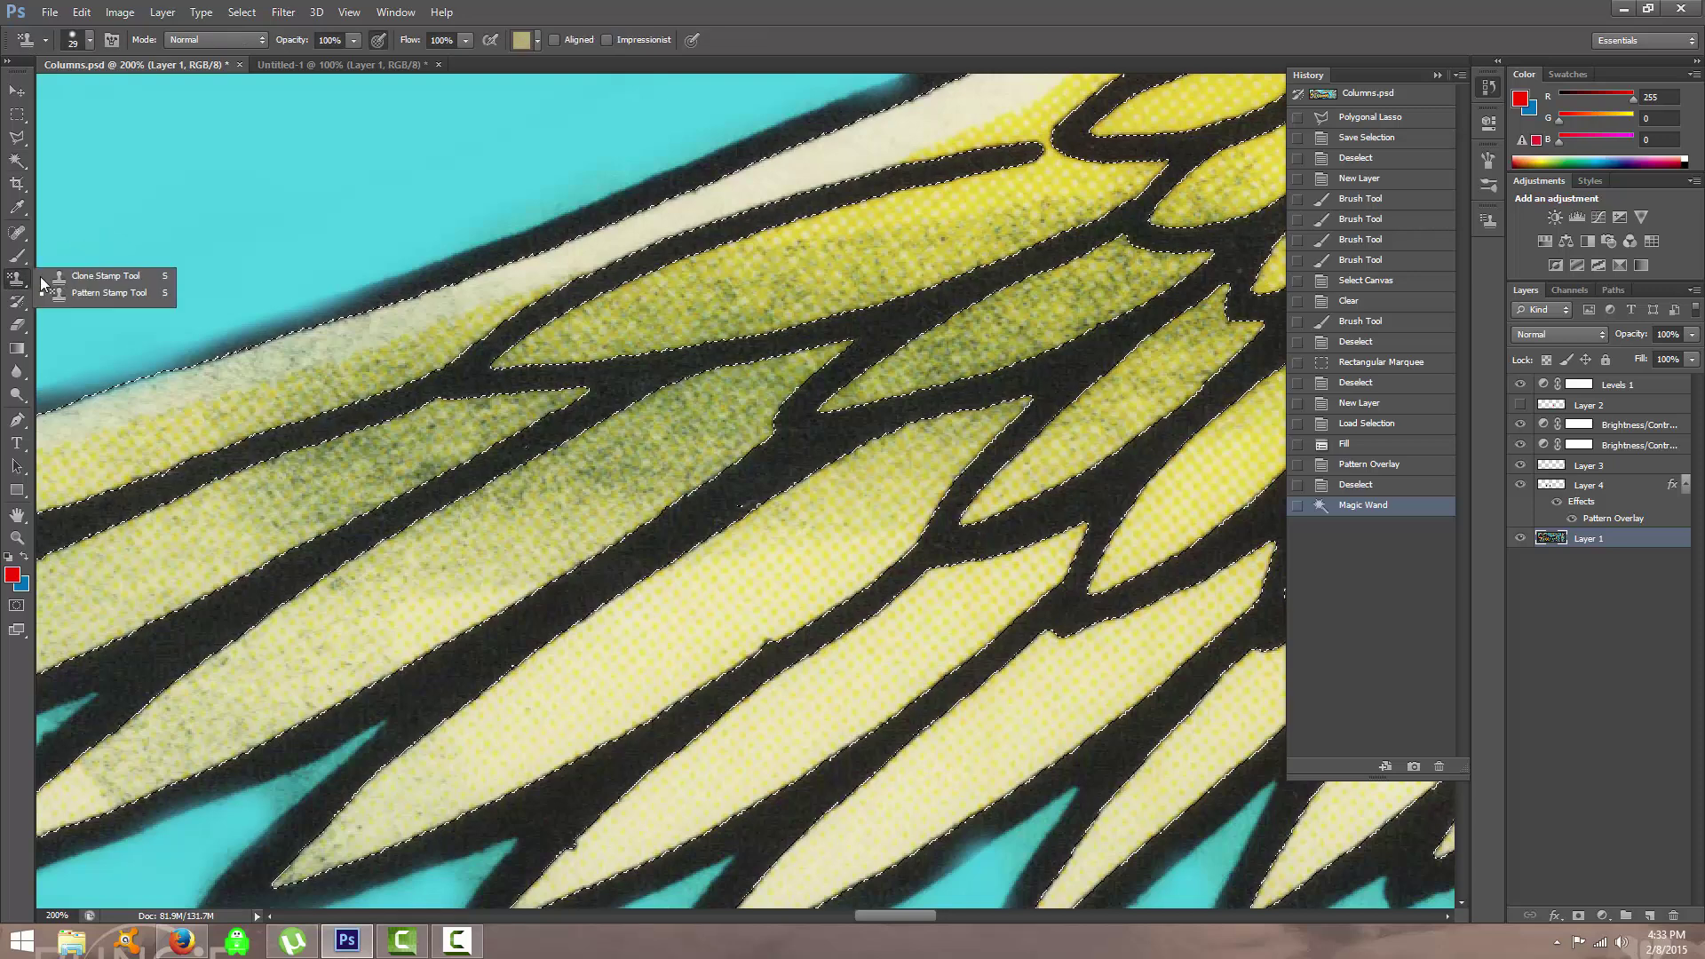
{"action": "left_click", "coordinate": [93, 296]}
Enlarge the stamp brush to 349 px and paint the pale yellow halftone pattern over the selected wing feathers, undoing the last stroke.
{"action": "left_click", "coordinate": [83, 42]}
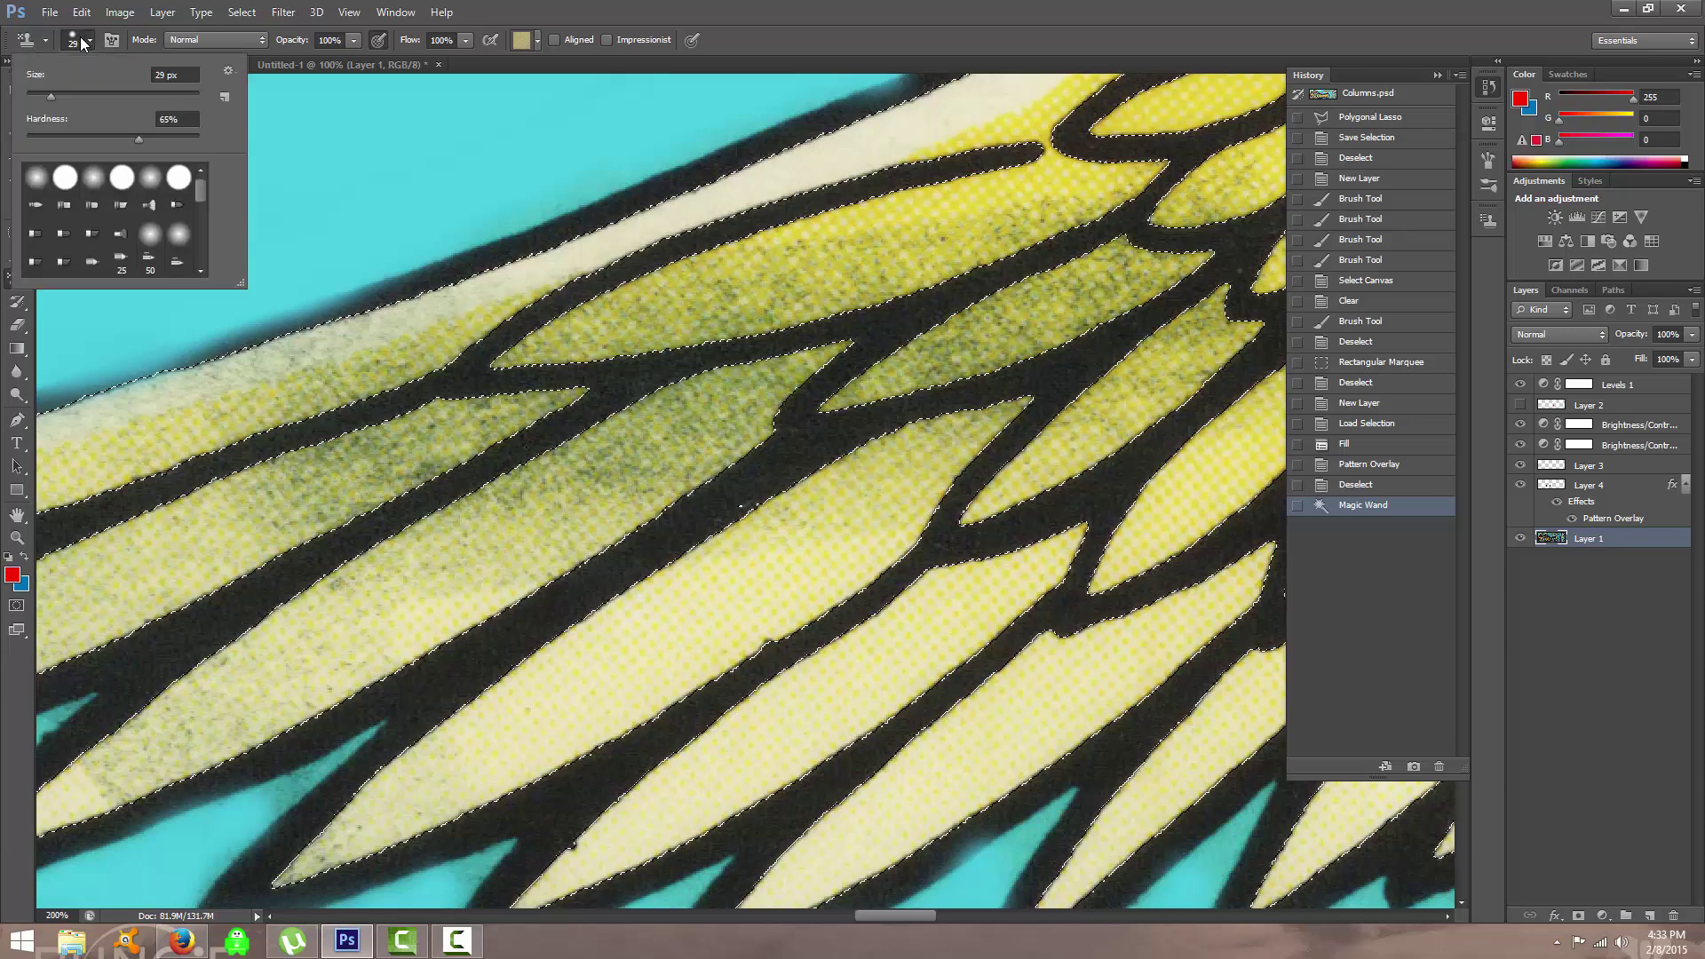
{"action": "left_click_drag", "start_coordinate": [51, 95], "coordinate": [169, 96]}
{"action": "left_click", "coordinate": [664, 451]}
{"action": "key", "text": "Return"}
{"action": "mouse_move", "coordinate": [769, 368]}
{"action": "left_mouse_down"}
{"action": "mouse_move", "coordinate": [734, 519]}
{"action": "mouse_move", "coordinate": [682, 579]}
{"action": "mouse_move", "coordinate": [989, 628]}
{"action": "mouse_move", "coordinate": [1090, 715]}
{"action": "mouse_move", "coordinate": [1027, 647]}
{"action": "mouse_move", "coordinate": [685, 418]}
{"action": "mouse_move", "coordinate": [658, 465]}
{"action": "mouse_move", "coordinate": [689, 438]}
{"action": "mouse_move", "coordinate": [1009, 565]}
{"action": "mouse_move", "coordinate": [693, 544]}
{"action": "left_mouse_up"}
{"action": "key", "text": "ctrl+z"}
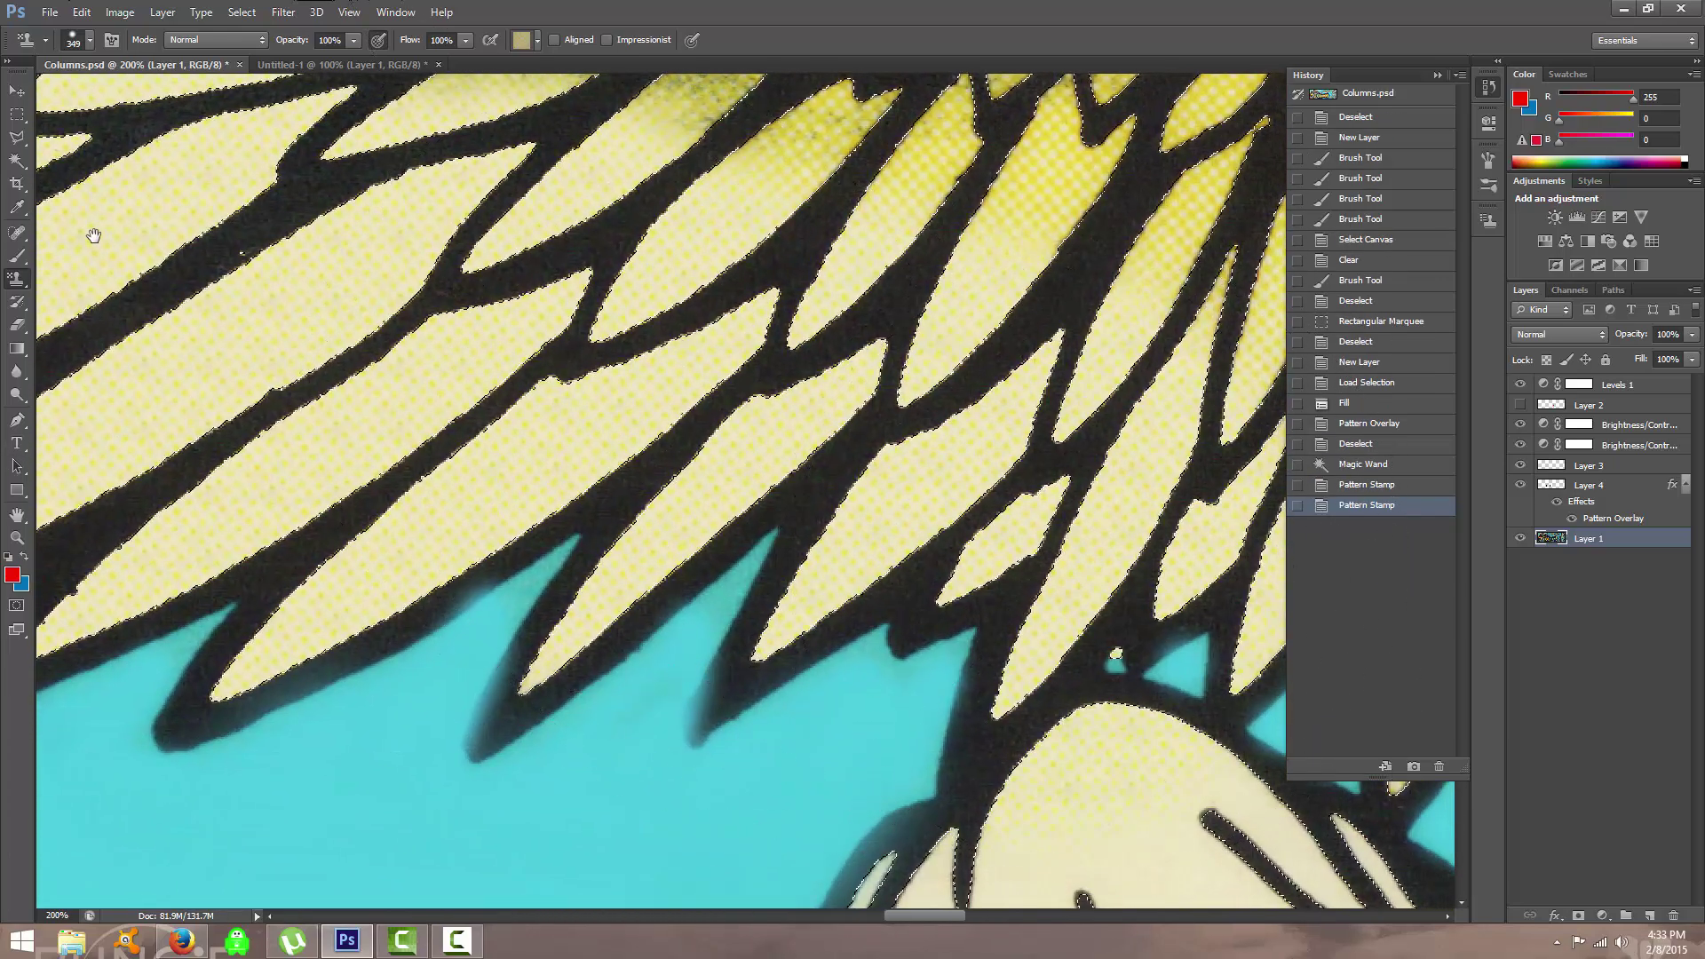
Undo the last stamp stroke and repaint the pale yellow halftone pattern over the middle and lower feathers of the selected wing.
{"action": "key", "text": "ctrl+z"}
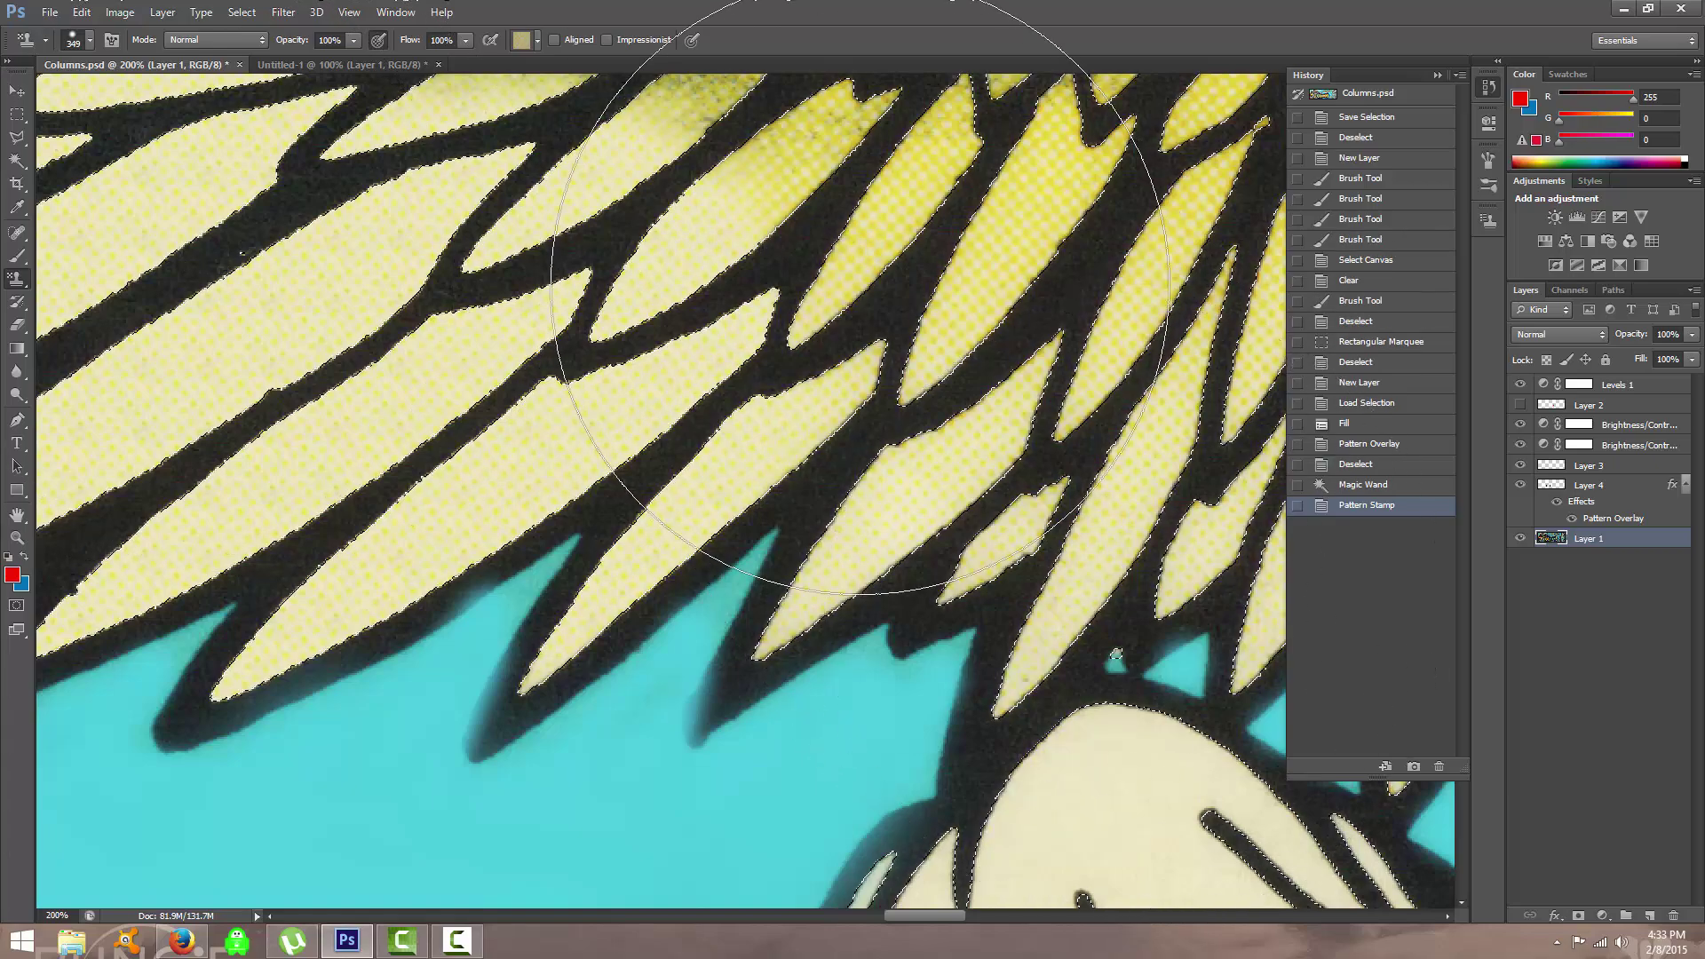
{"action": "left_click_drag", "start_coordinate": [913, 355], "coordinate": [434, 443]}
{"action": "left_click", "coordinate": [843, 542]}
{"action": "mouse_move", "coordinate": [876, 419]}
{"action": "left_mouse_down"}
{"action": "mouse_move", "coordinate": [1009, 418]}
{"action": "mouse_move", "coordinate": [1009, 521]}
{"action": "left_mouse_up"}
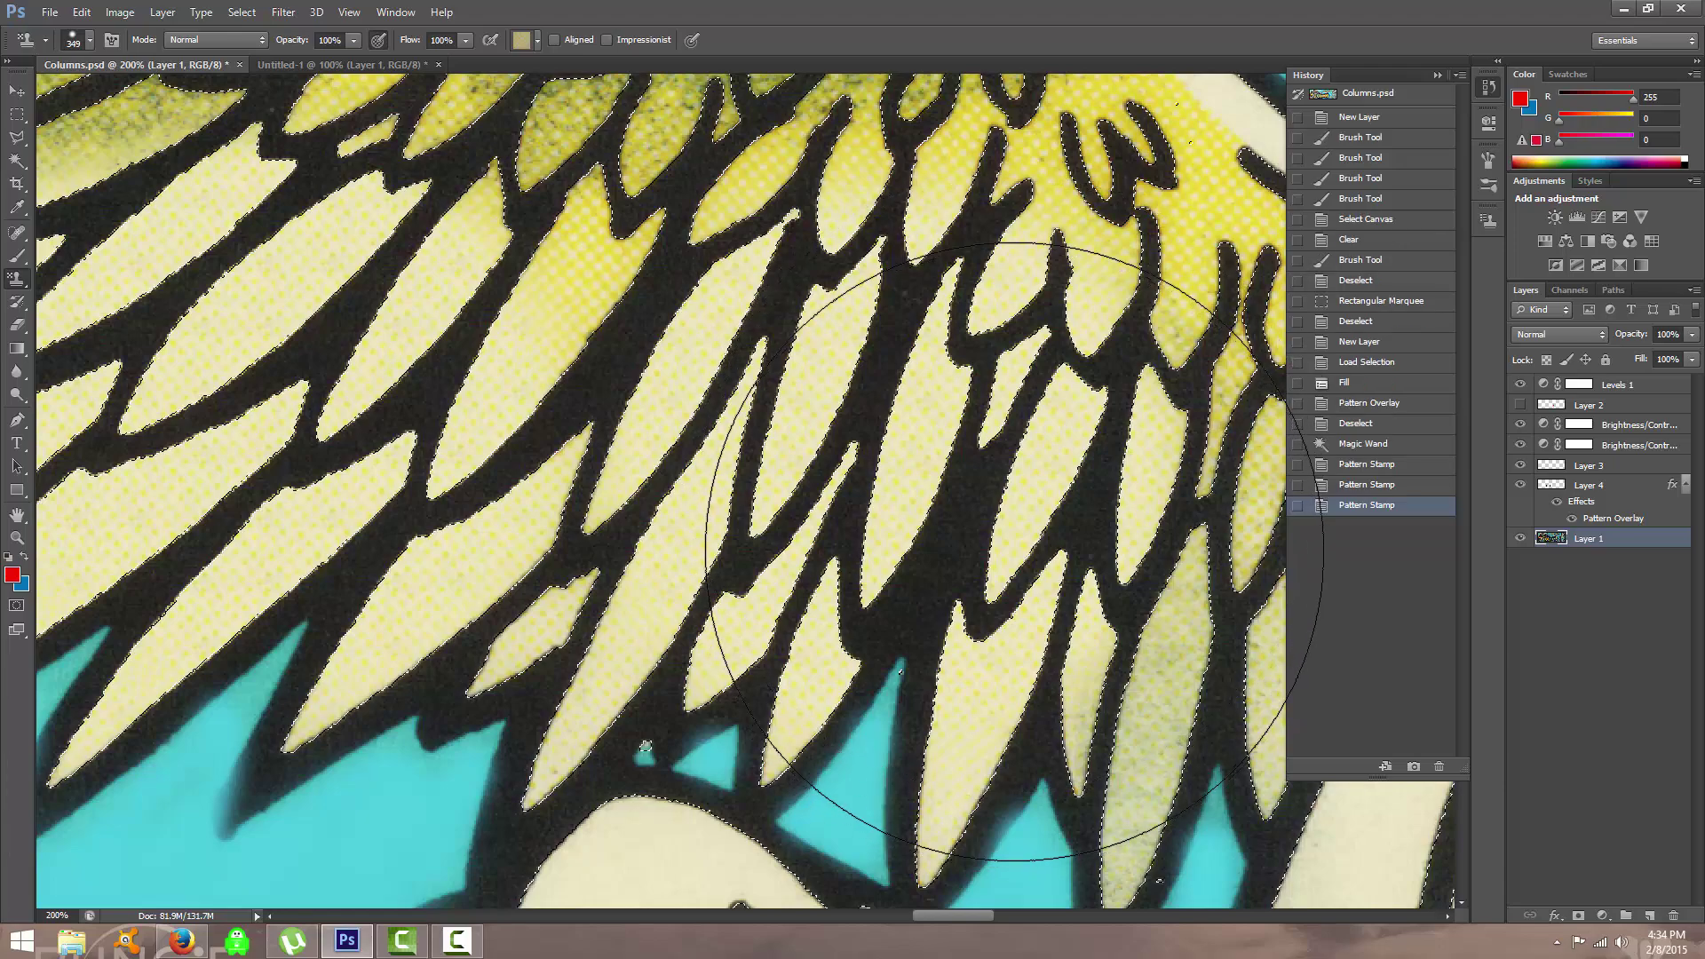
{"action": "left_click_drag", "start_coordinate": [178, 222], "coordinate": [430, 597]}
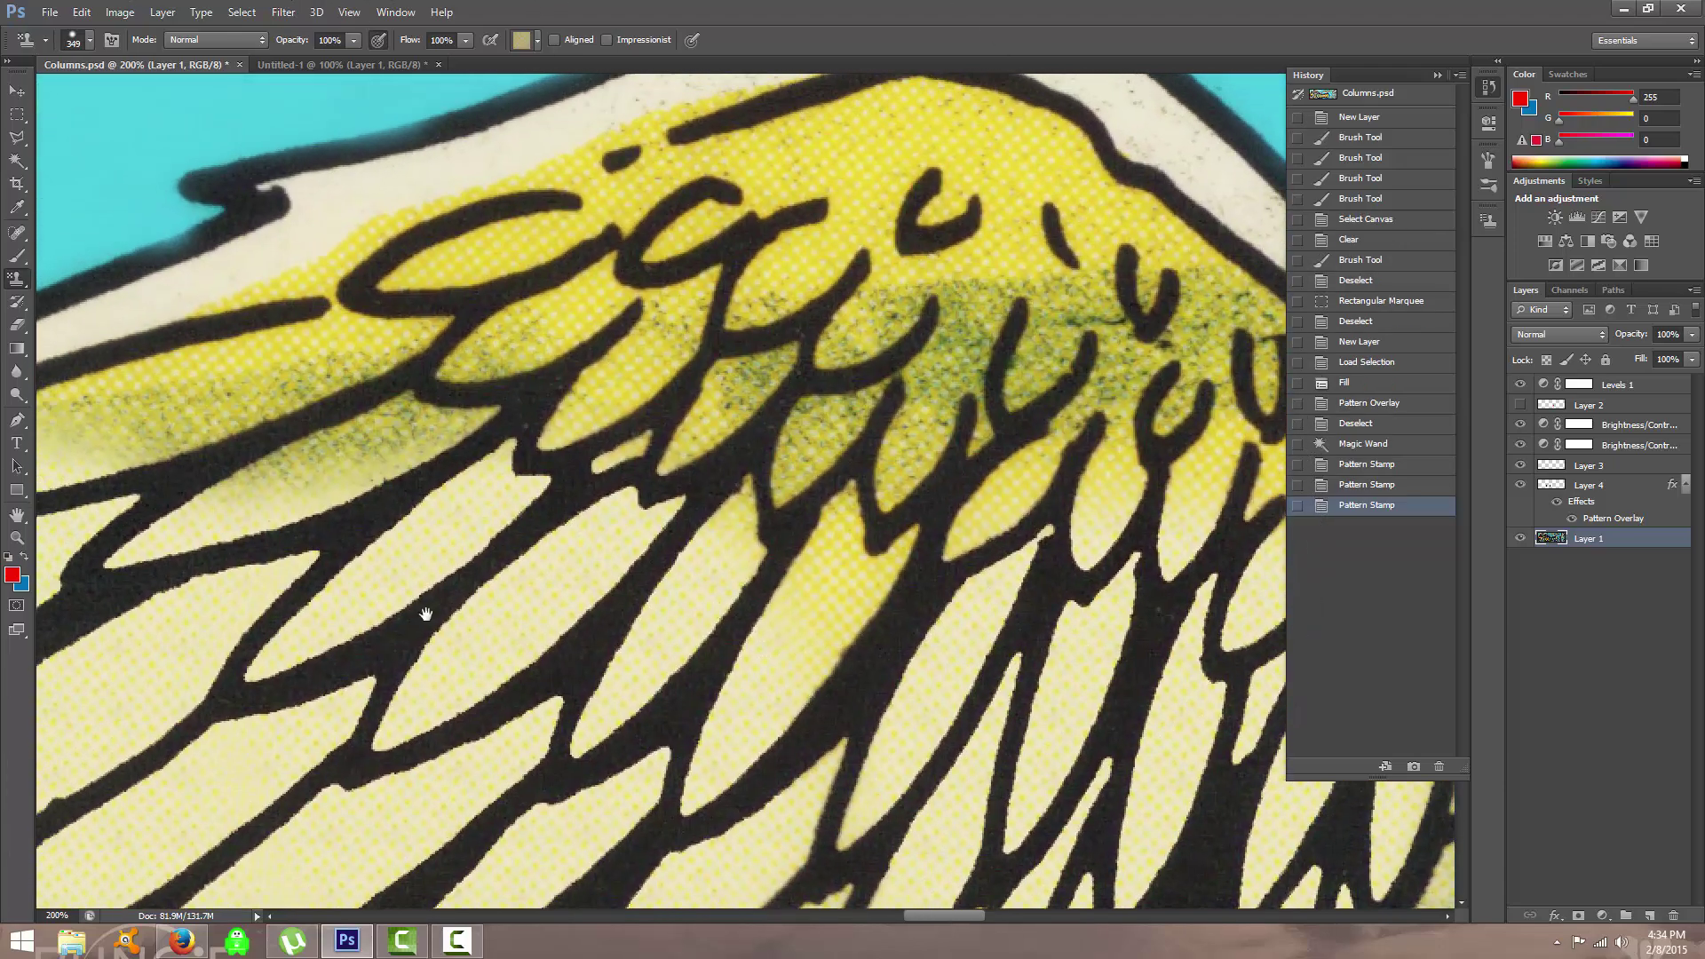
{"action": "left_click_drag", "start_coordinate": [291, 595], "coordinate": [817, 559]}
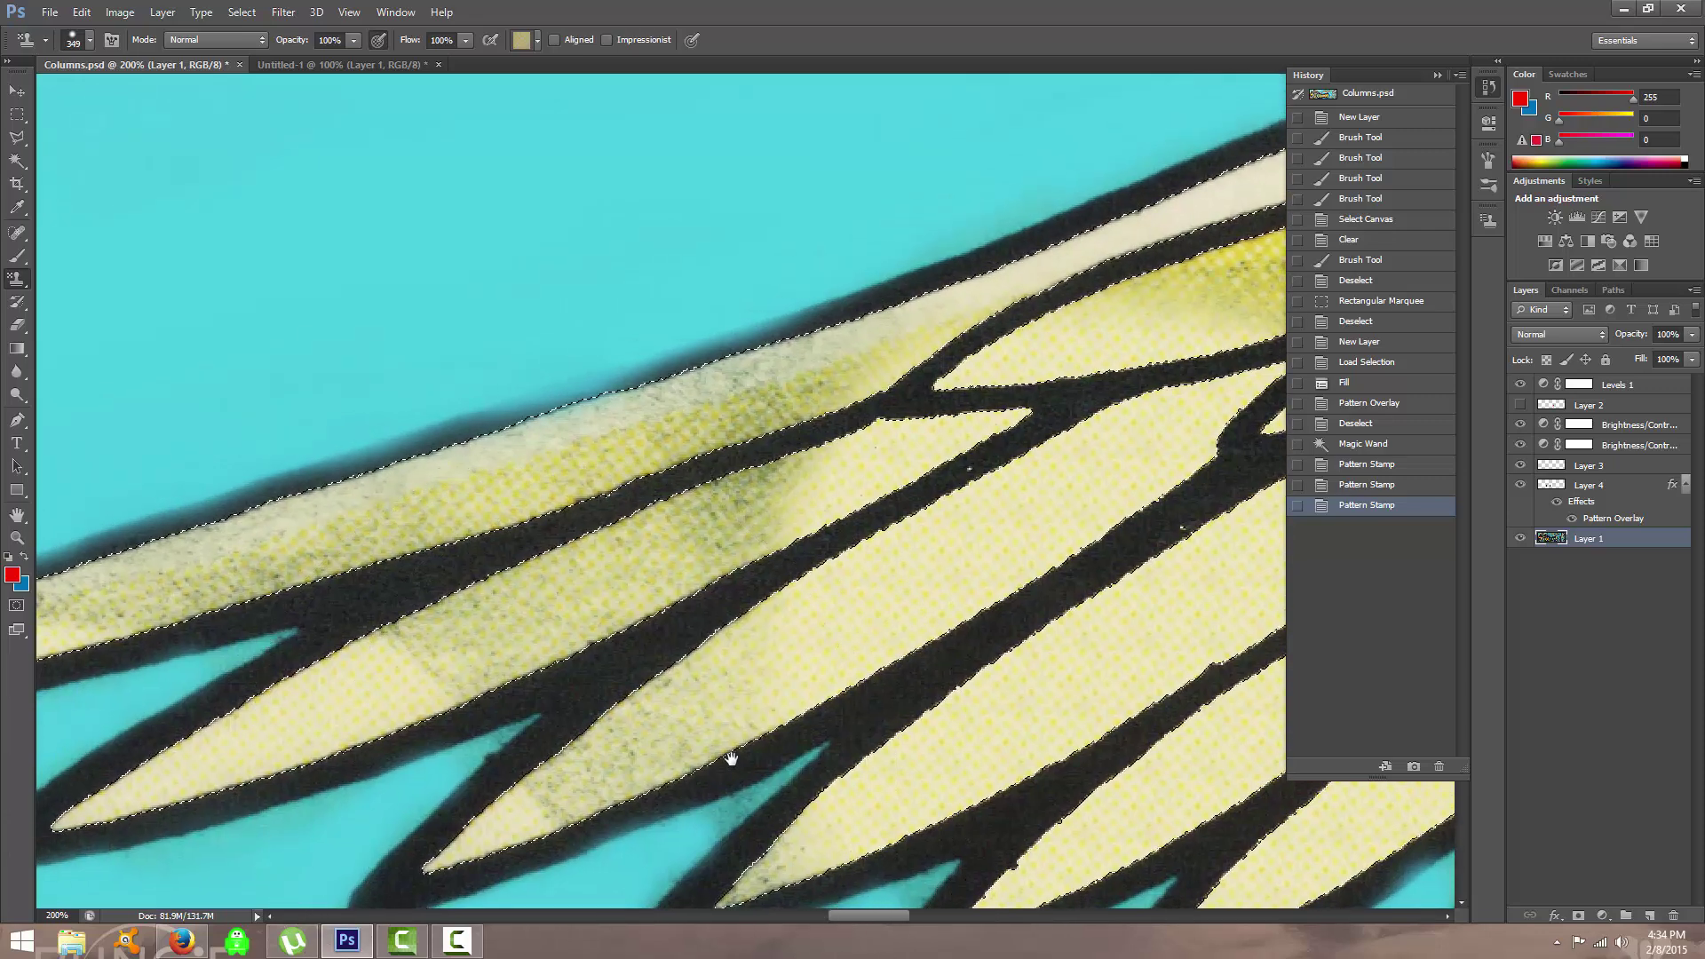
Stamp the pale yellow halftone pattern over the smudged long feathers and tips at the wing's outer end.
{"action": "mouse_move", "coordinate": [723, 761]}
{"action": "left_mouse_down"}
{"action": "mouse_move", "coordinate": [913, 613]}
{"action": "mouse_move", "coordinate": [754, 723]}
{"action": "mouse_move", "coordinate": [989, 818]}
{"action": "mouse_move", "coordinate": [1066, 701]}
{"action": "left_mouse_up"}
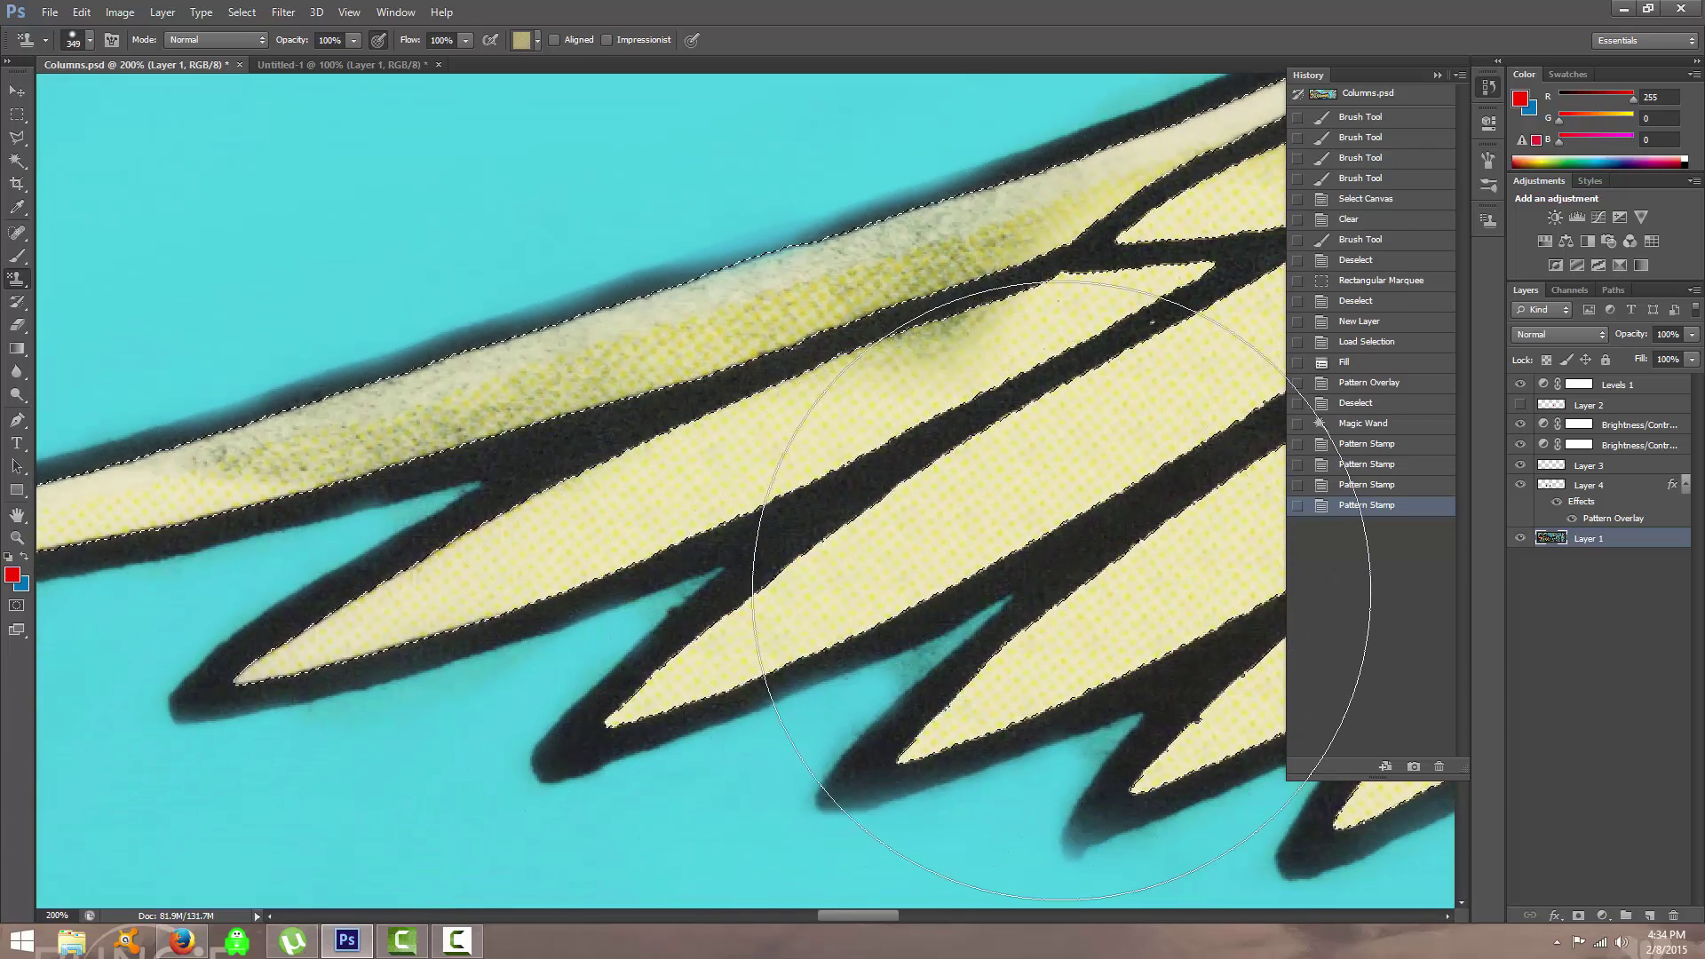
{"action": "left_click_drag", "start_coordinate": [1164, 648], "coordinate": [899, 675]}
{"action": "mouse_move", "coordinate": [746, 675]}
{"action": "left_mouse_down"}
{"action": "mouse_move", "coordinate": [666, 724]}
{"action": "mouse_move", "coordinate": [369, 782]}
{"action": "mouse_move", "coordinate": [458, 723]}
{"action": "mouse_move", "coordinate": [259, 753]}
{"action": "mouse_move", "coordinate": [589, 684]}
{"action": "mouse_move", "coordinate": [494, 704]}
{"action": "mouse_move", "coordinate": [581, 704]}
{"action": "left_mouse_up"}
{"action": "mouse_move", "coordinate": [715, 653]}
{"action": "left_mouse_down"}
{"action": "mouse_move", "coordinate": [932, 628]}
{"action": "mouse_move", "coordinate": [871, 628]}
{"action": "mouse_move", "coordinate": [823, 574]}
{"action": "left_mouse_up"}
{"action": "mouse_move", "coordinate": [1042, 542]}
{"action": "left_mouse_down"}
{"action": "mouse_move", "coordinate": [831, 609]}
{"action": "mouse_move", "coordinate": [993, 593]}
{"action": "mouse_move", "coordinate": [1062, 566]}
{"action": "mouse_move", "coordinate": [1128, 576]}
{"action": "mouse_move", "coordinate": [776, 658]}
{"action": "mouse_move", "coordinate": [193, 726]}
{"action": "left_mouse_up"}
{"action": "key", "text": "ctrl+minus"}
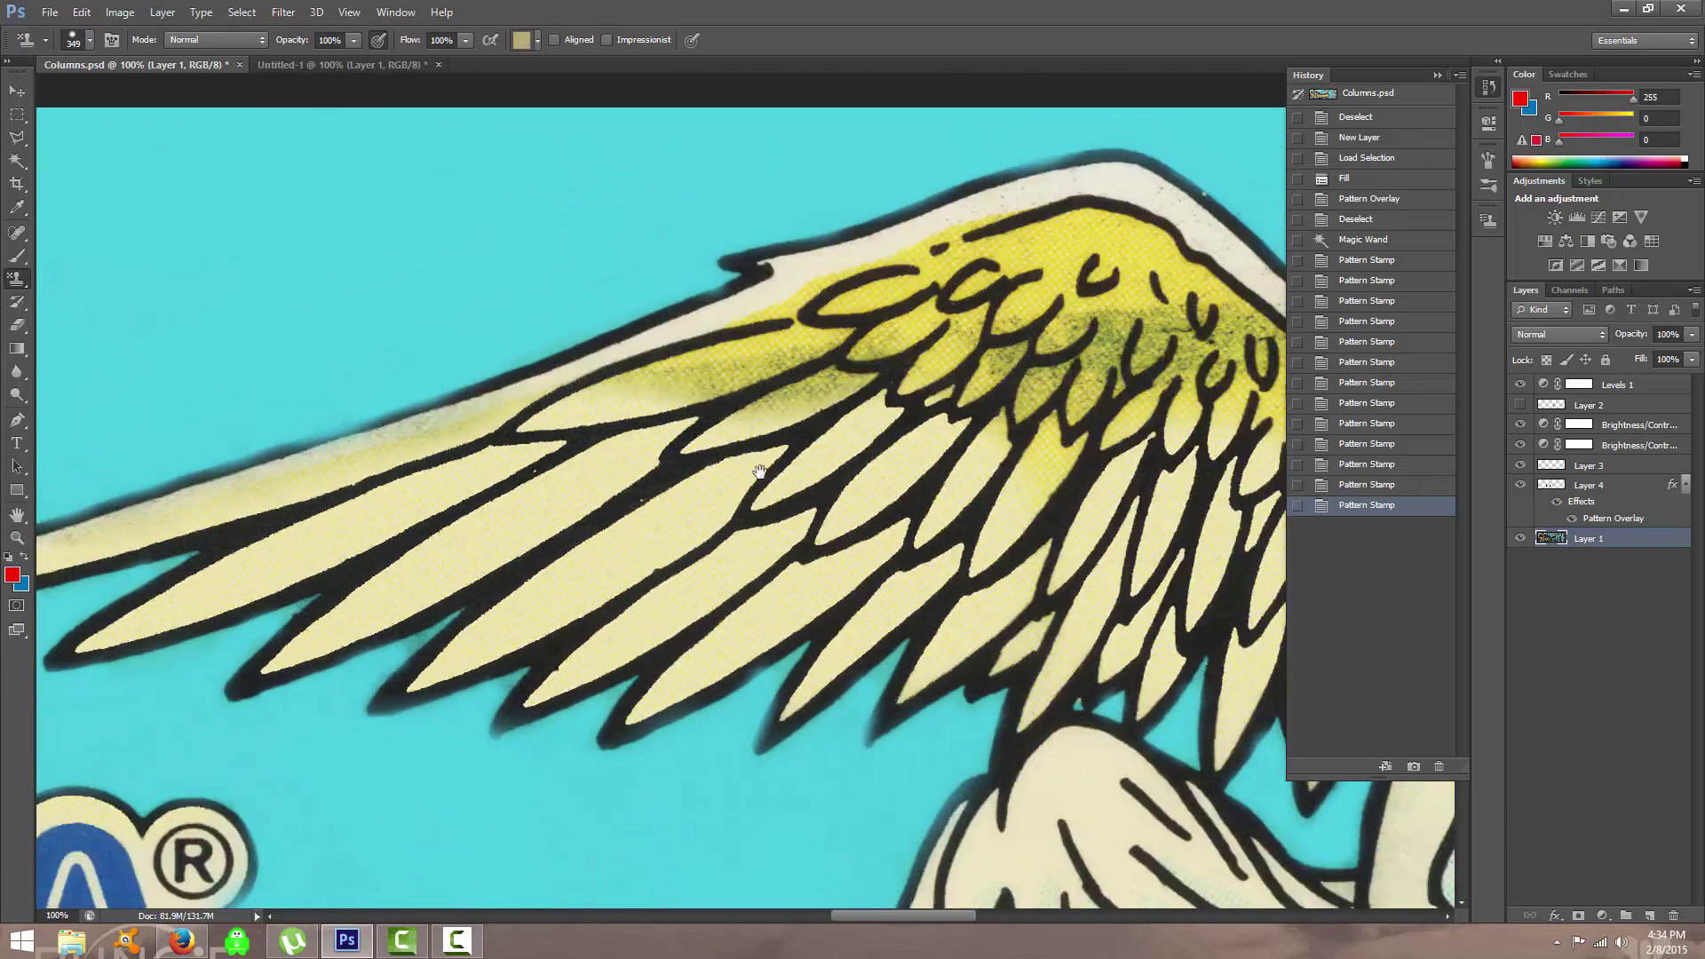
{"action": "left_click_drag", "start_coordinate": [851, 471], "coordinate": [670, 486]}
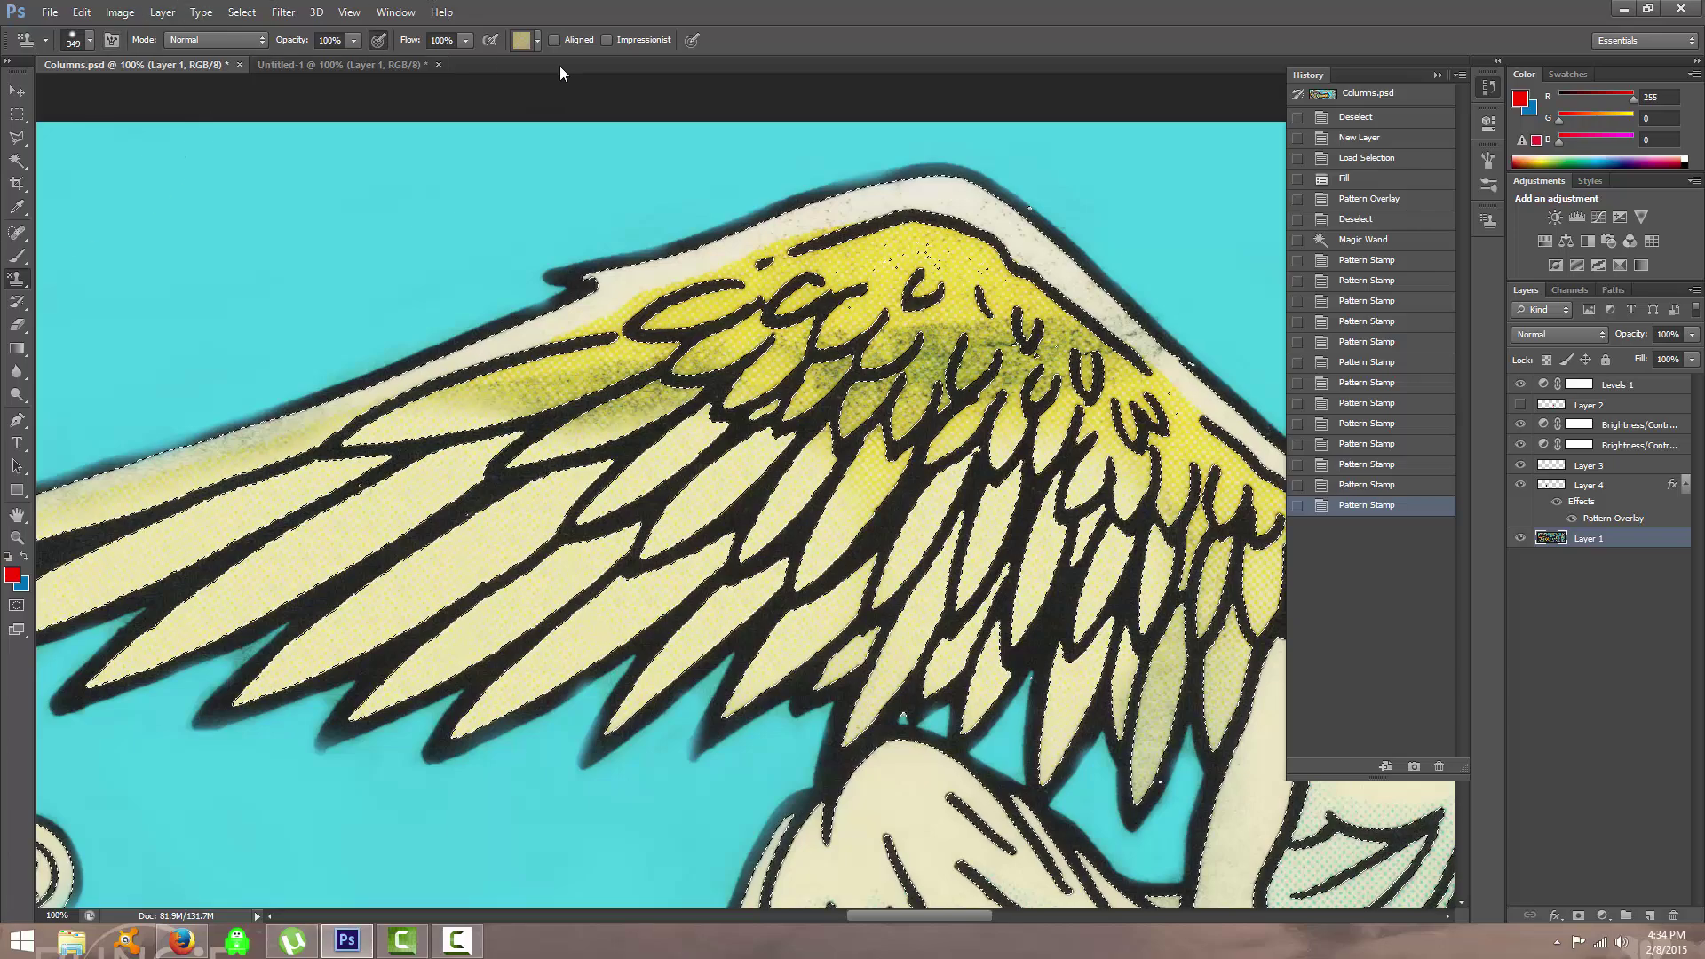
Choose the darker yellow halftone pattern for the Pattern Stamp and give the 349 px brush a soft edge.
{"action": "left_click", "coordinate": [522, 39]}
{"action": "left_click", "coordinate": [496, 108]}
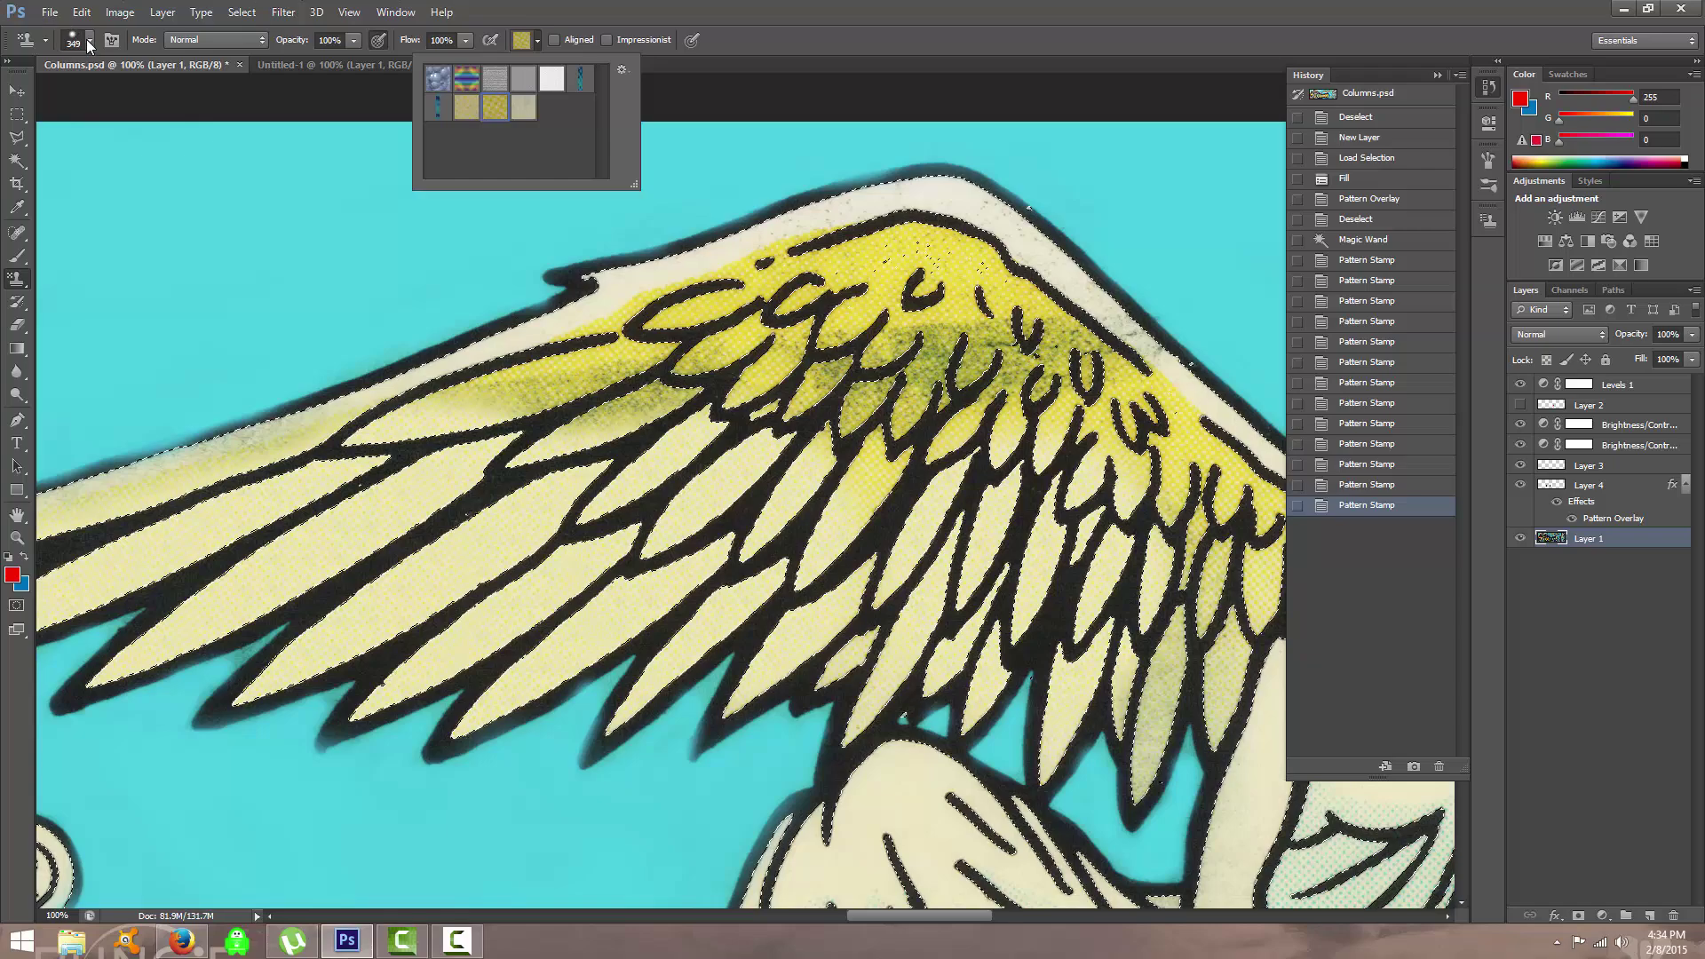
{"action": "left_click", "coordinate": [89, 40]}
{"action": "left_click", "coordinate": [77, 135]}
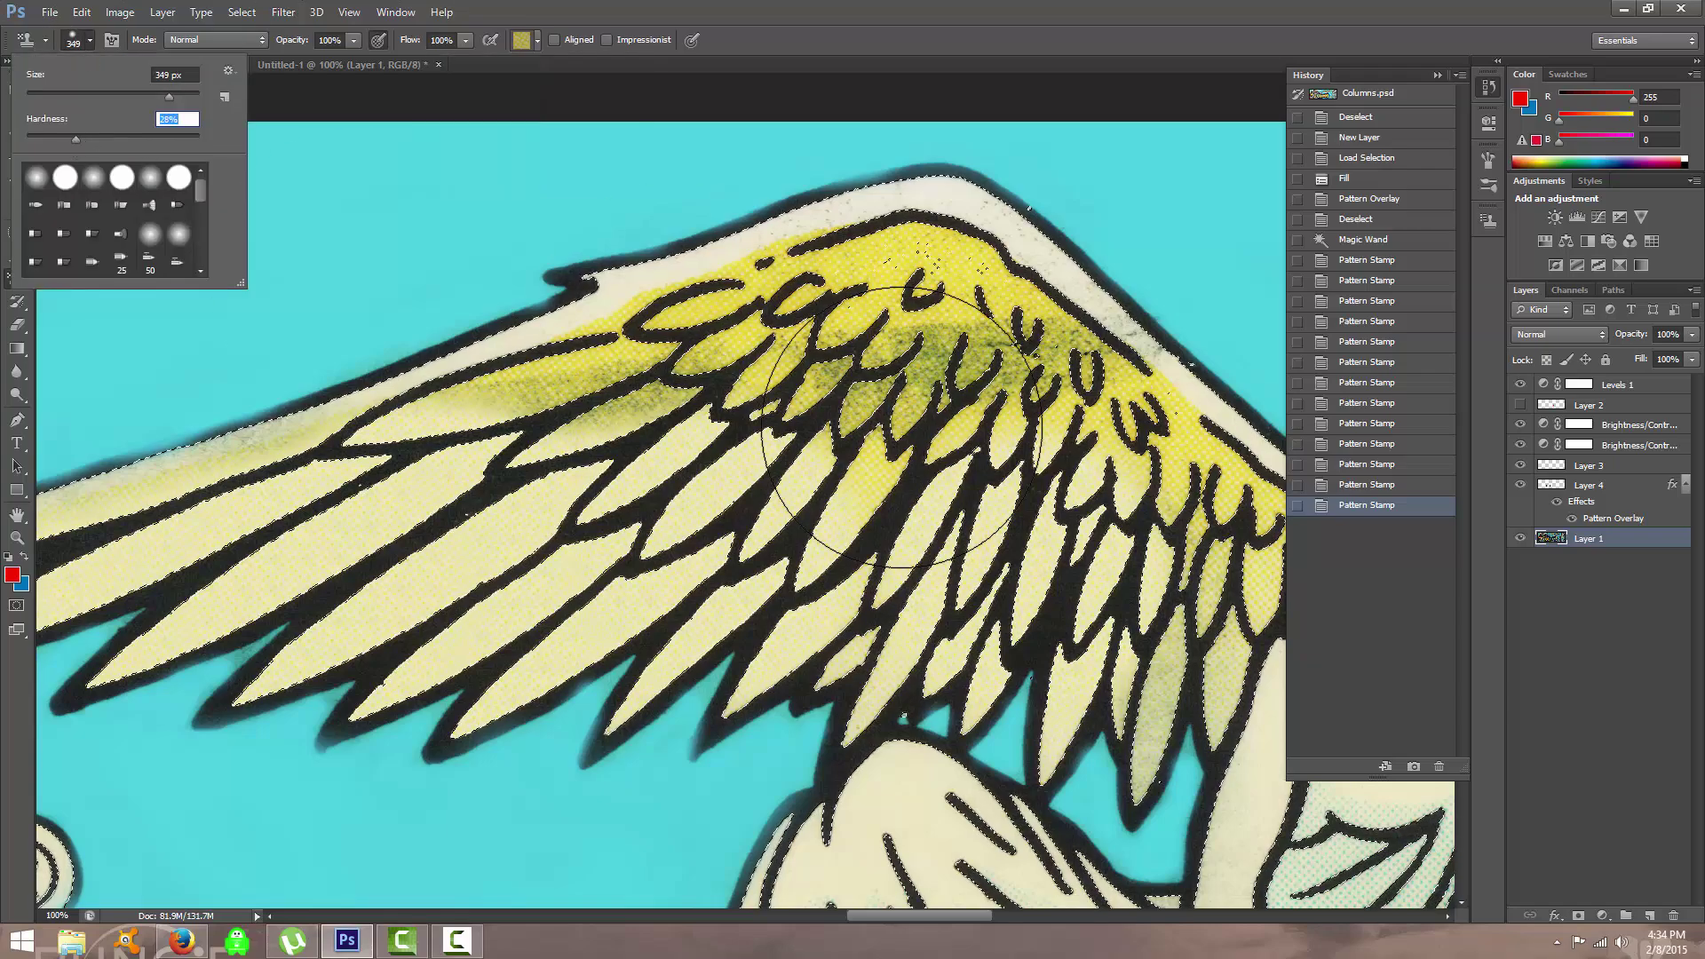
{"action": "key", "text": "Return"}
Stamp the darker yellow halftone pattern over the wing's middle feathers so they blend into the pale outer feathers.
{"action": "left_click_drag", "start_coordinate": [902, 427], "coordinate": [850, 448]}
{"action": "mouse_move", "coordinate": [676, 471]}
{"action": "left_mouse_down"}
{"action": "mouse_move", "coordinate": [723, 454]}
{"action": "mouse_move", "coordinate": [541, 504]}
{"action": "left_mouse_up"}
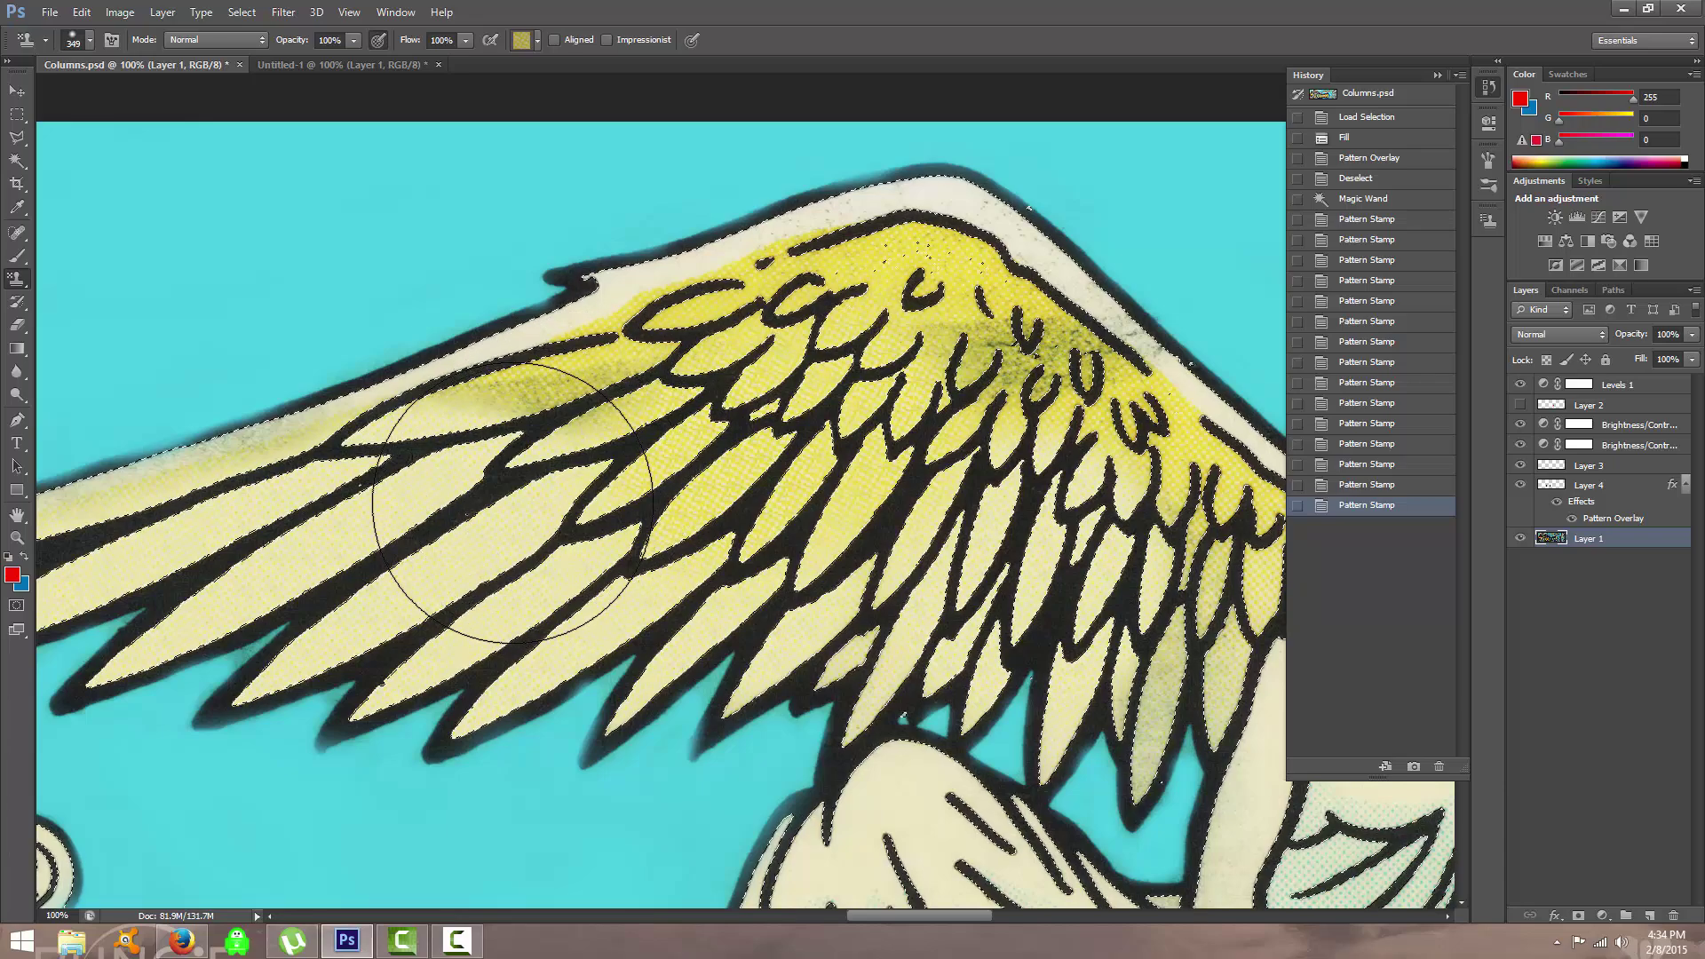
{"action": "left_click", "coordinate": [582, 450]}
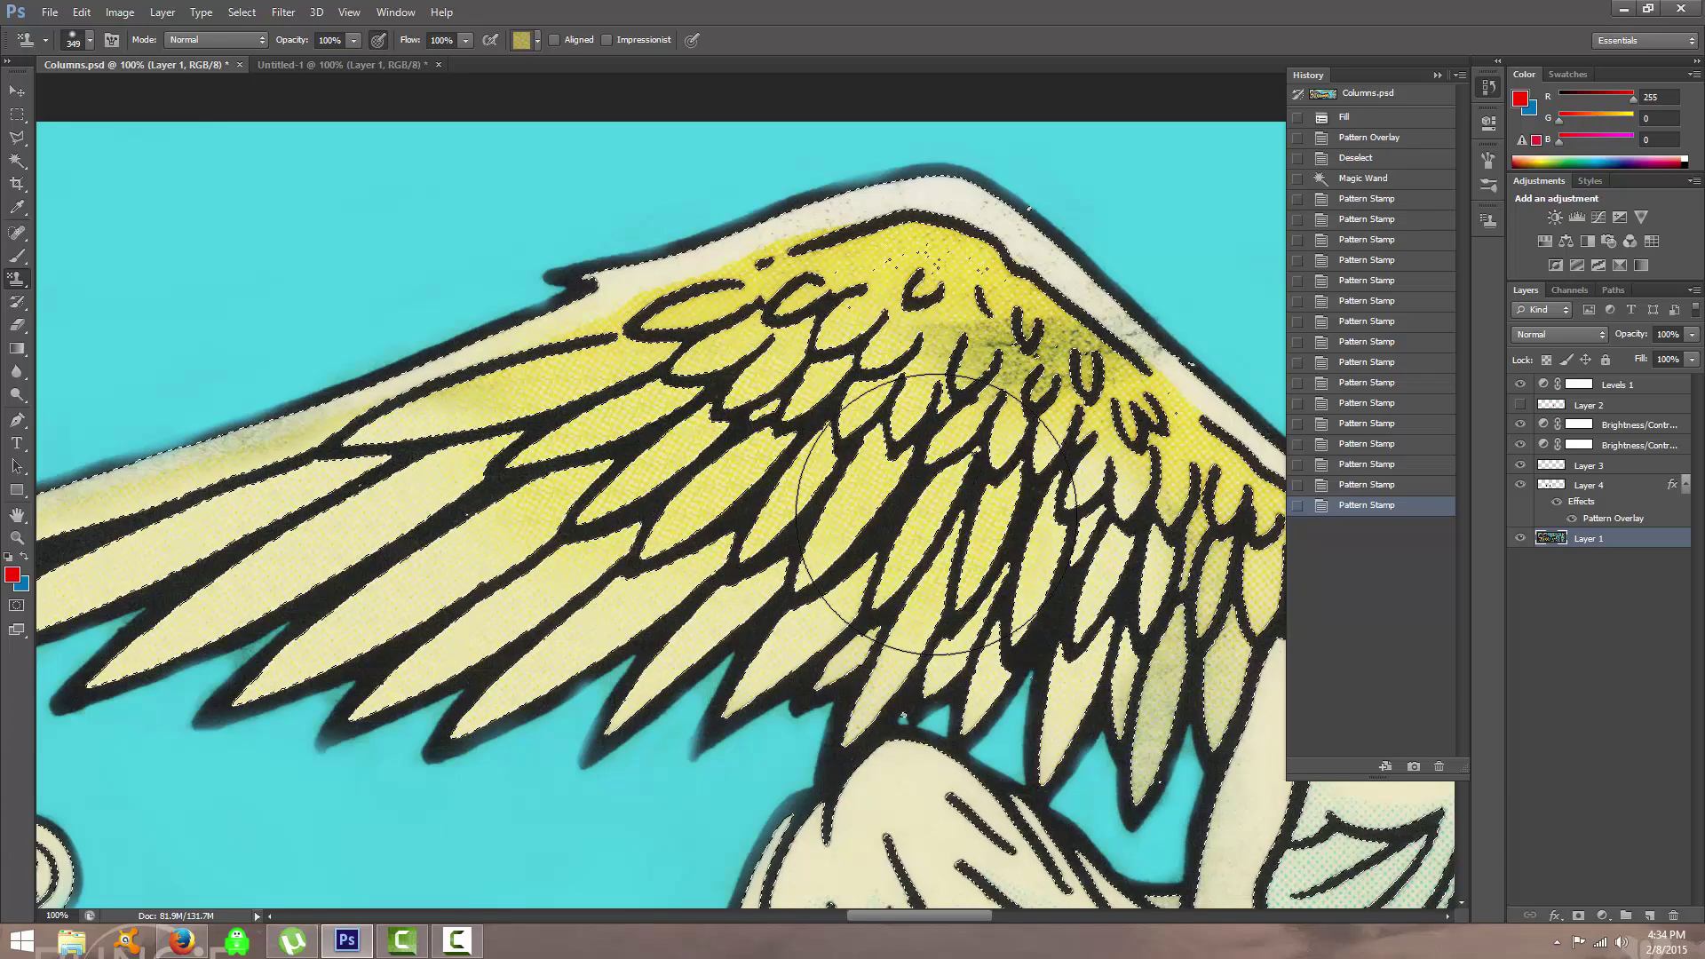
{"action": "left_click", "coordinate": [932, 491]}
{"action": "left_click", "coordinate": [1048, 515]}
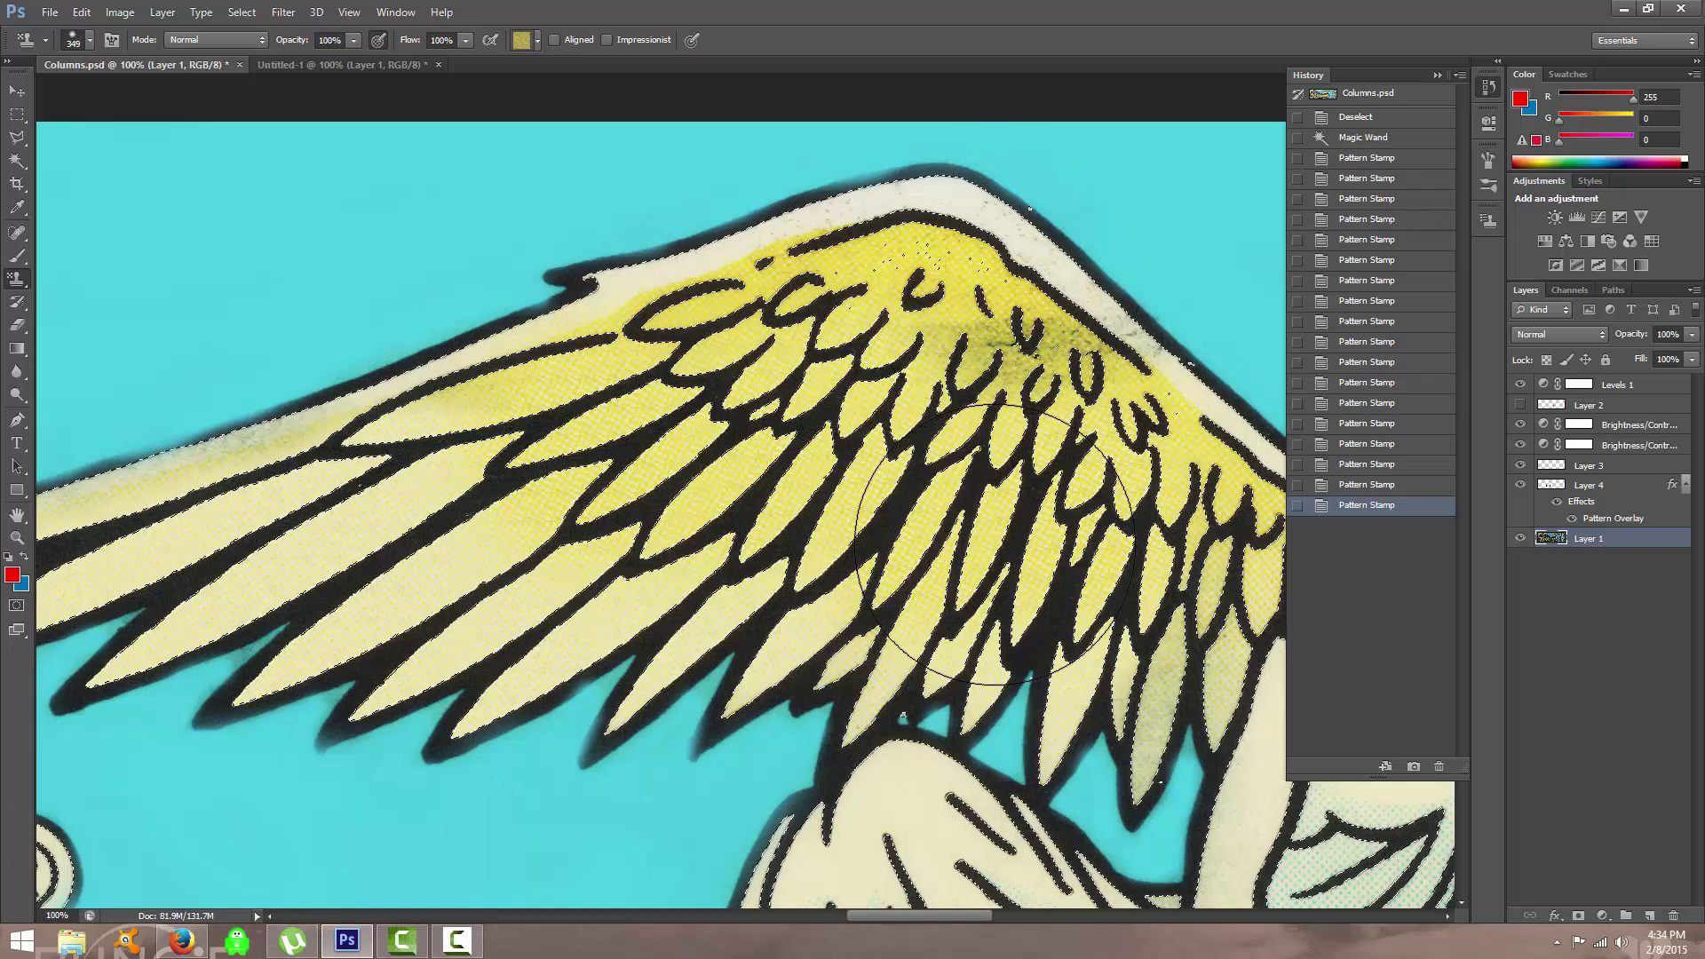
Stamp the darker yellow halftone pattern over the remaining smudges on the short upper feathers and the feathers near the woman's shoulder.
{"action": "scroll", "coordinate": [933, 337], "scroll_direction": "right", "scroll_amount": 3}
{"action": "scroll", "coordinate": [871, 391], "scroll_direction": "down", "scroll_amount": 1}
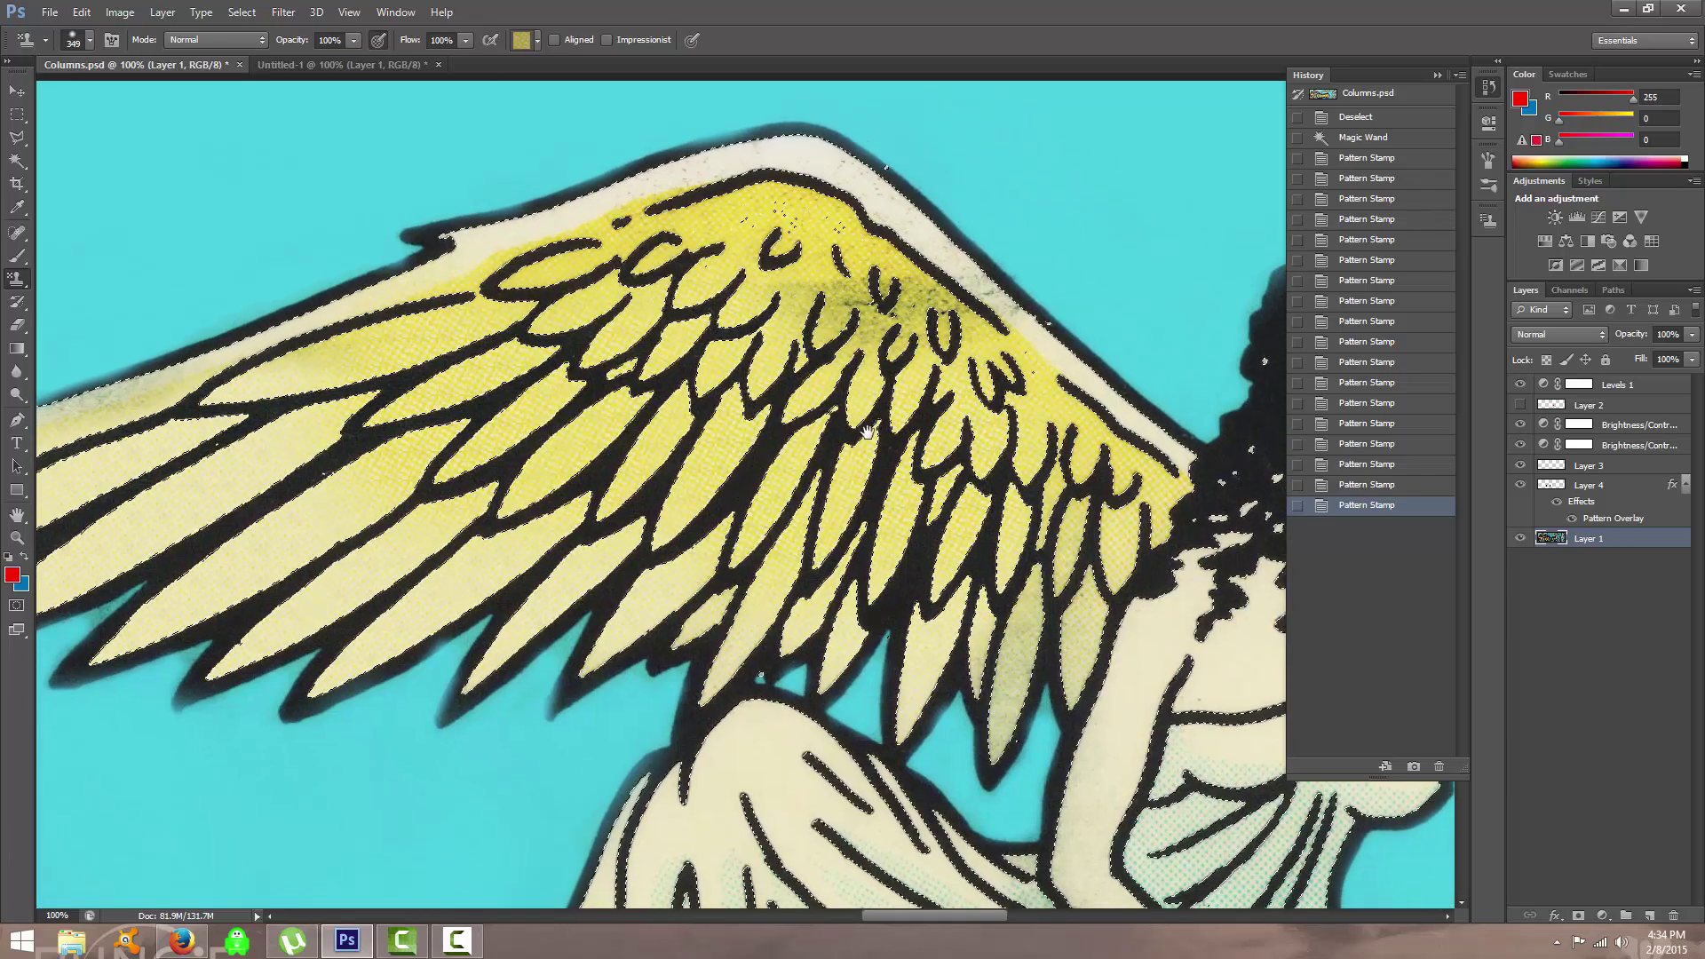
{"action": "left_click_drag", "start_coordinate": [866, 432], "coordinate": [764, 457]}
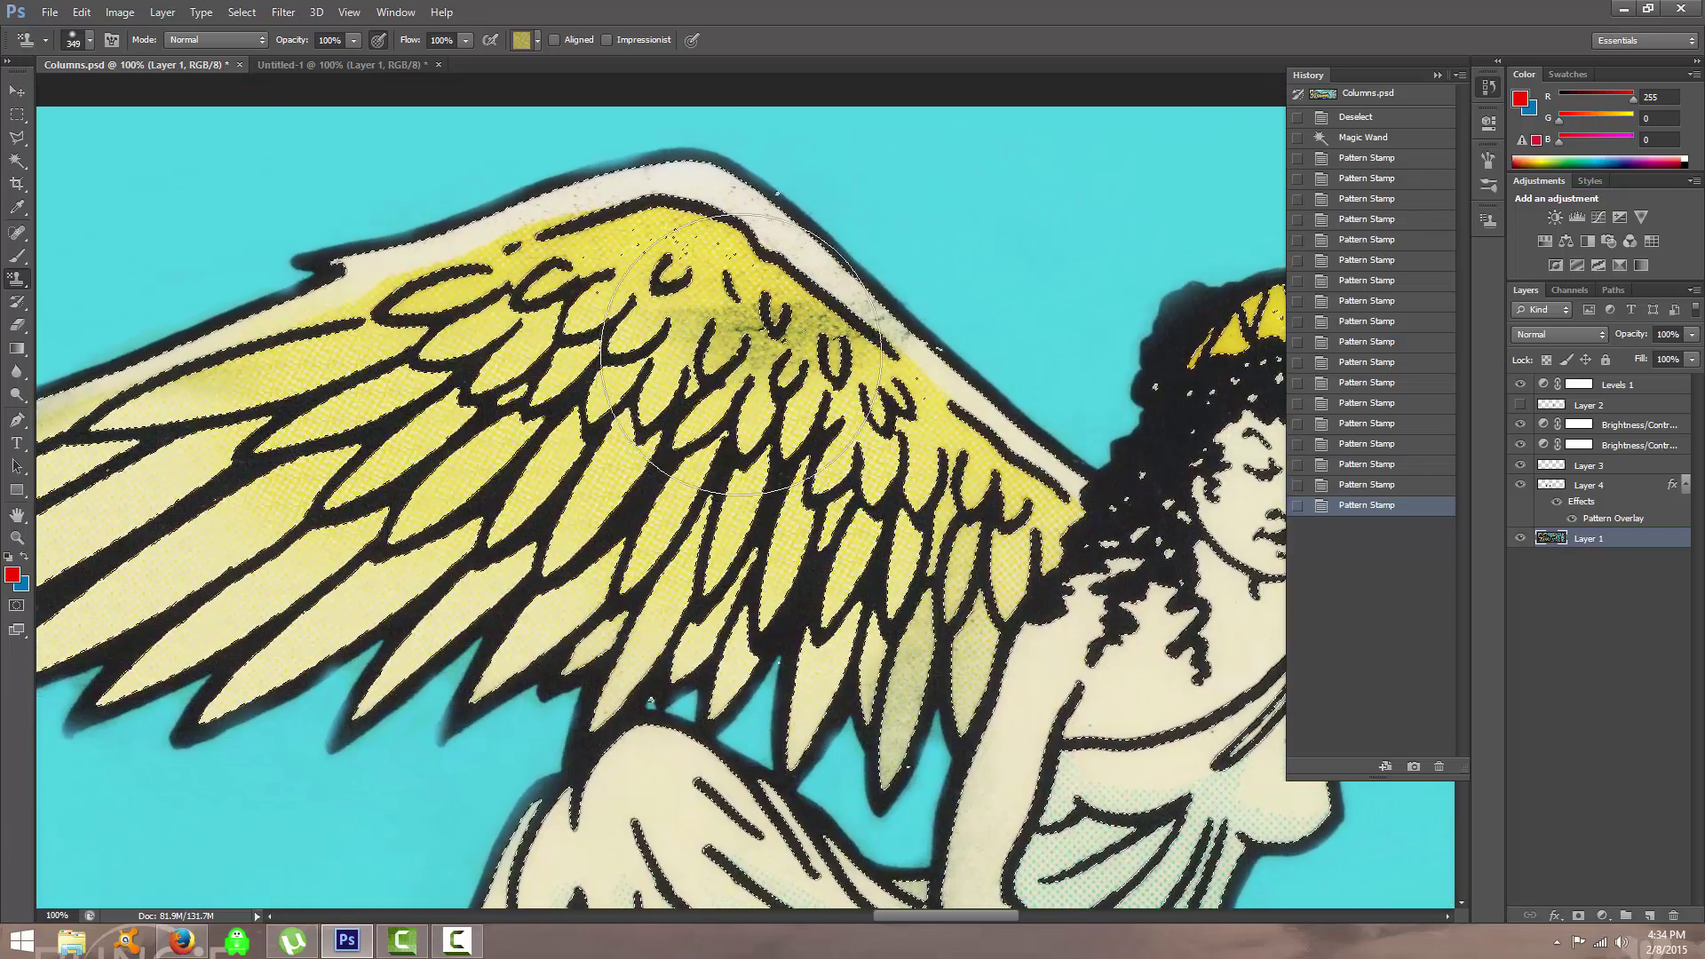
{"action": "left_click", "coordinate": [522, 42]}
{"action": "left_click", "coordinate": [526, 43]}
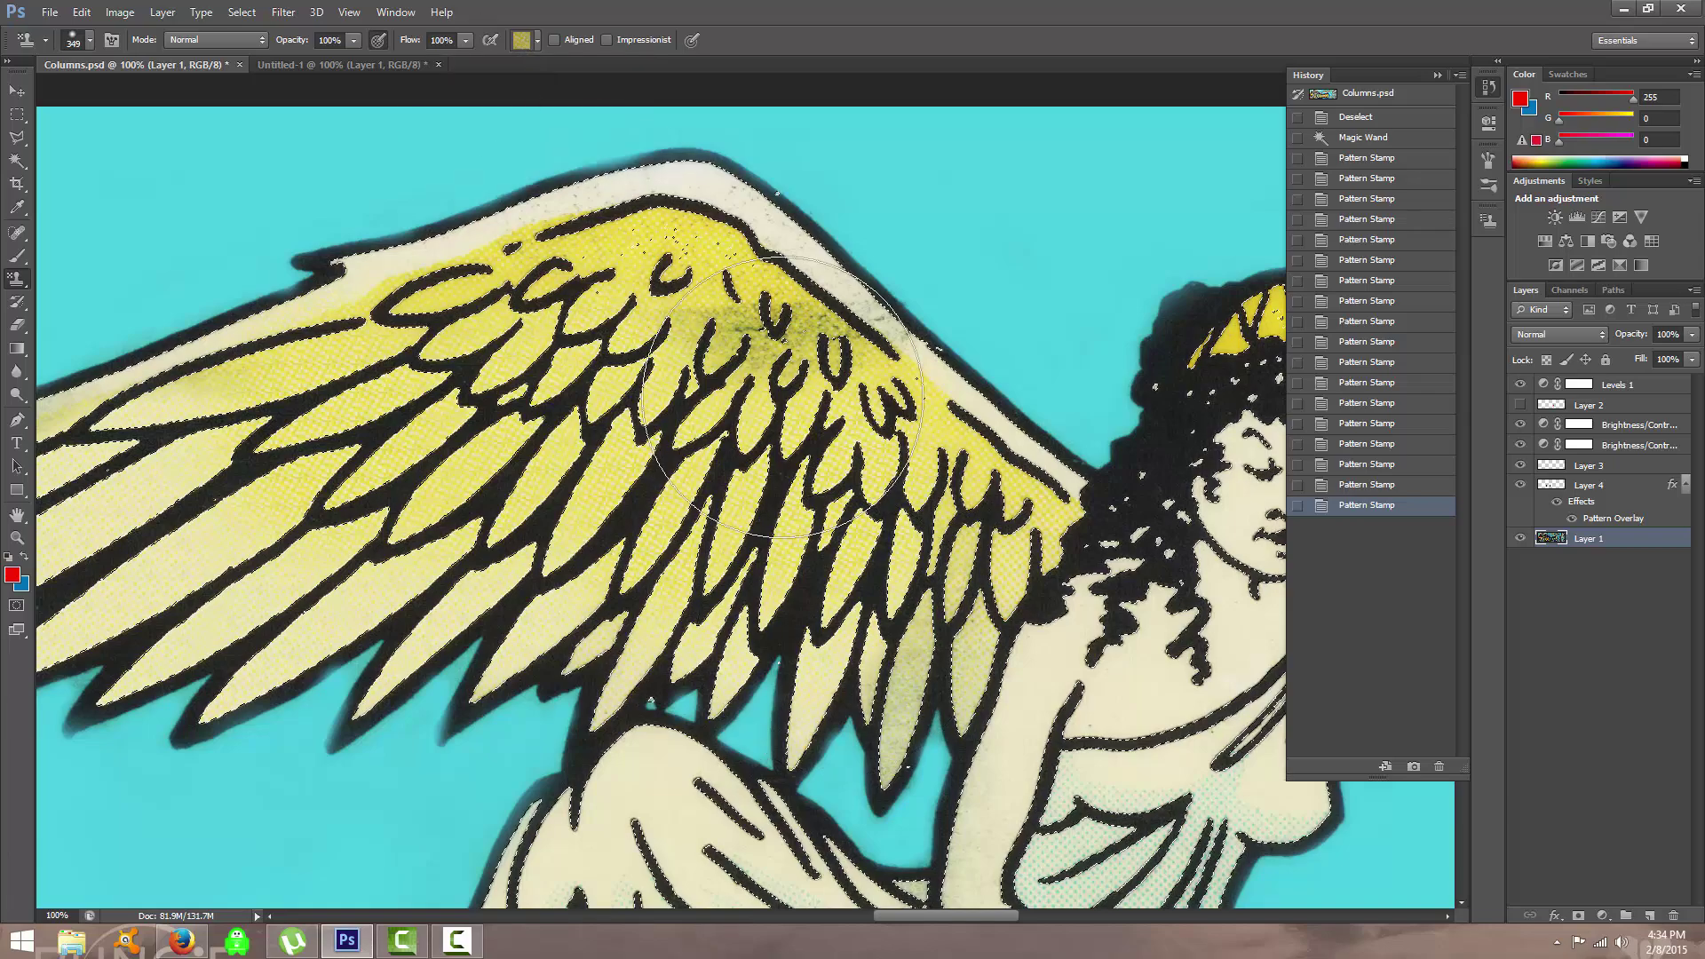
{"action": "left_click_drag", "start_coordinate": [689, 455], "coordinate": [709, 423]}
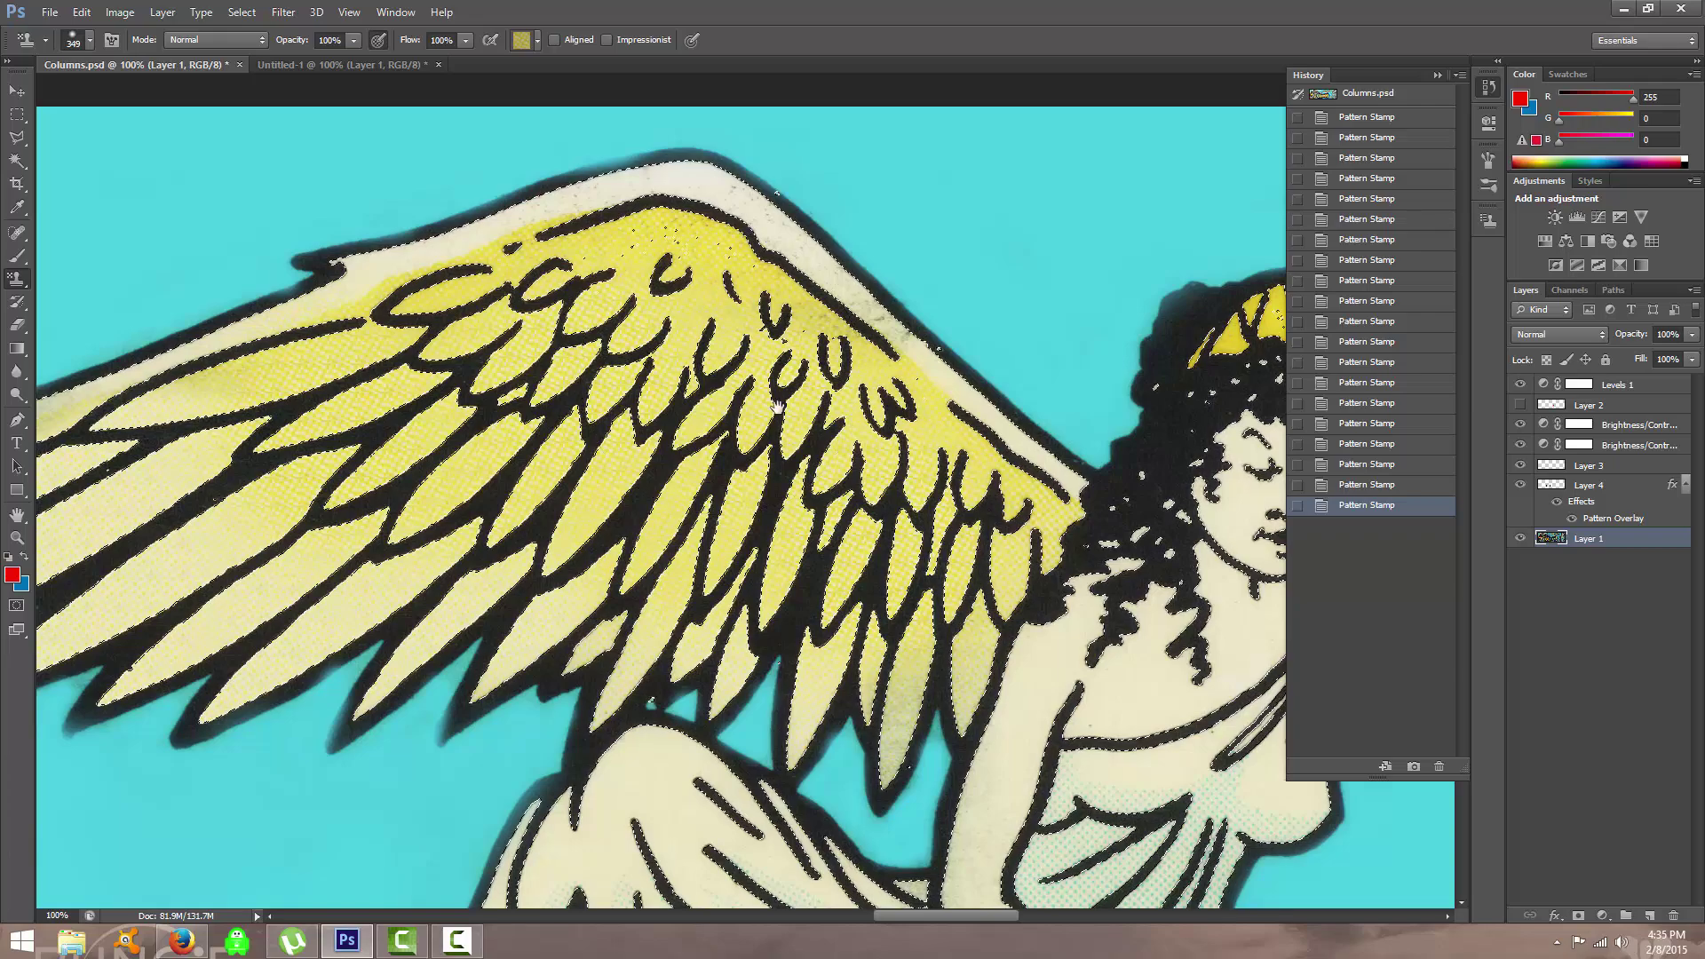
Deselect the feather areas after checking the second wing and the dress.
{"action": "mouse_move", "coordinate": [915, 500]}
{"action": "left_mouse_down"}
{"action": "mouse_move", "coordinate": [790, 417]}
{"action": "mouse_move", "coordinate": [373, 653]}
{"action": "mouse_move", "coordinate": [515, 595]}
{"action": "mouse_move", "coordinate": [804, 527]}
{"action": "left_mouse_up"}
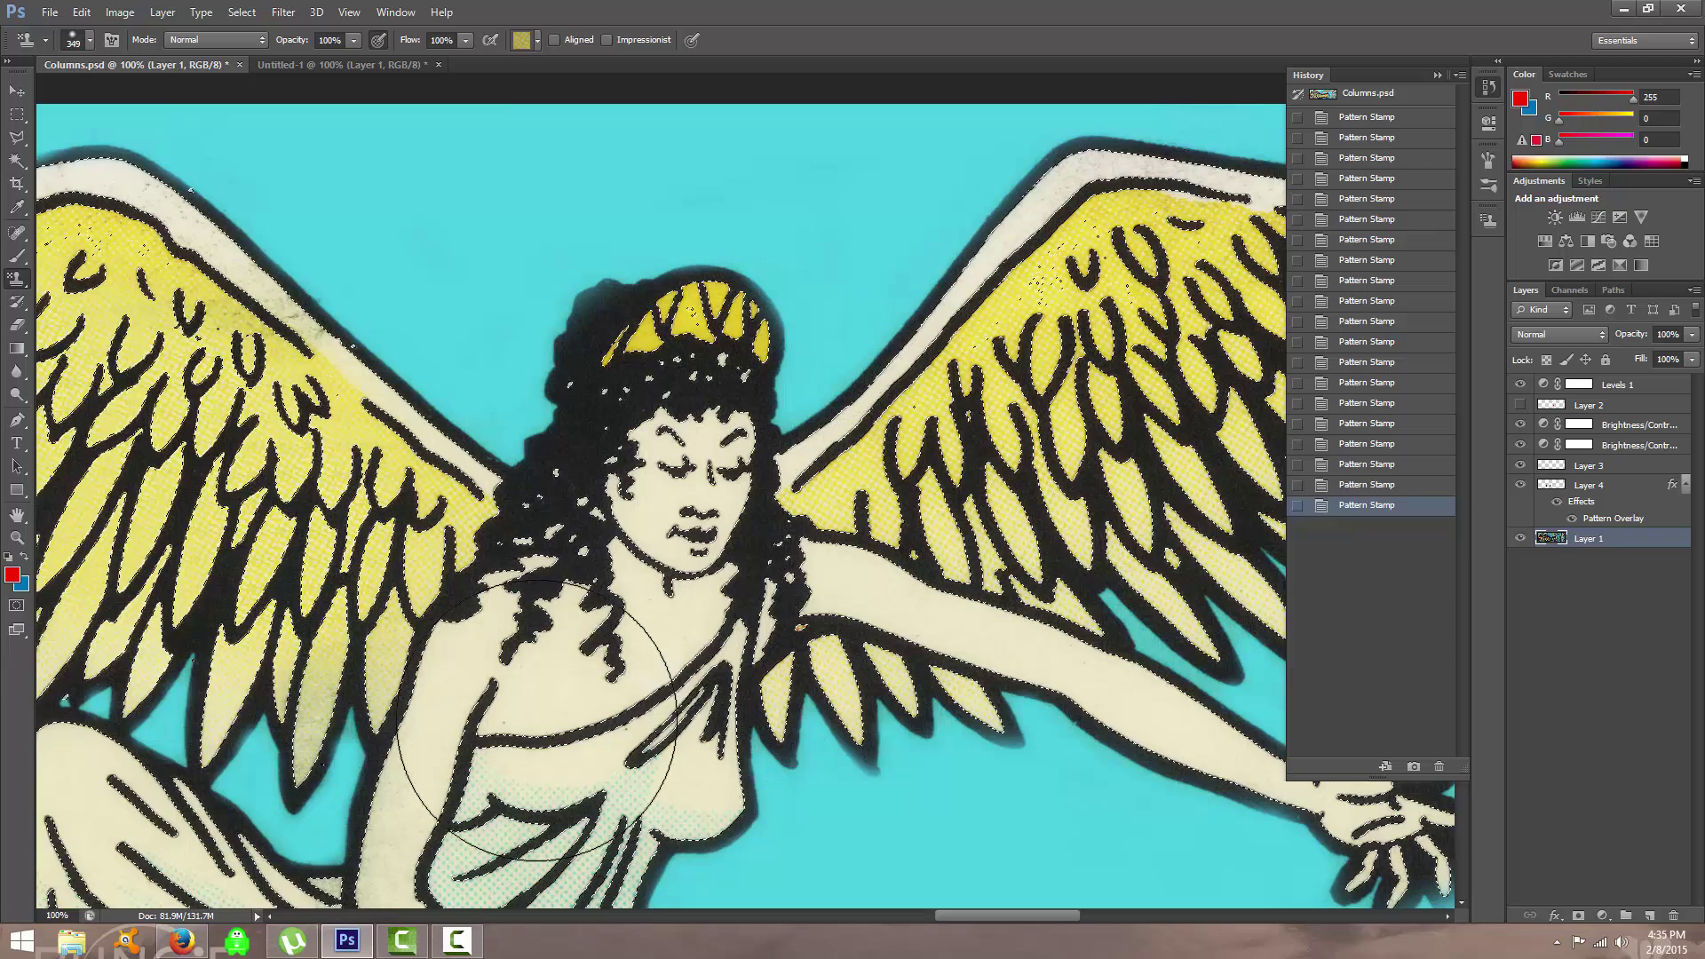
{"action": "left_click_drag", "start_coordinate": [435, 888], "coordinate": [997, 581]}
{"action": "mouse_move", "coordinate": [764, 868]}
{"action": "left_mouse_down"}
{"action": "mouse_move", "coordinate": [966, 746]}
{"action": "mouse_move", "coordinate": [875, 595]}
{"action": "mouse_move", "coordinate": [904, 577]}
{"action": "left_mouse_up"}
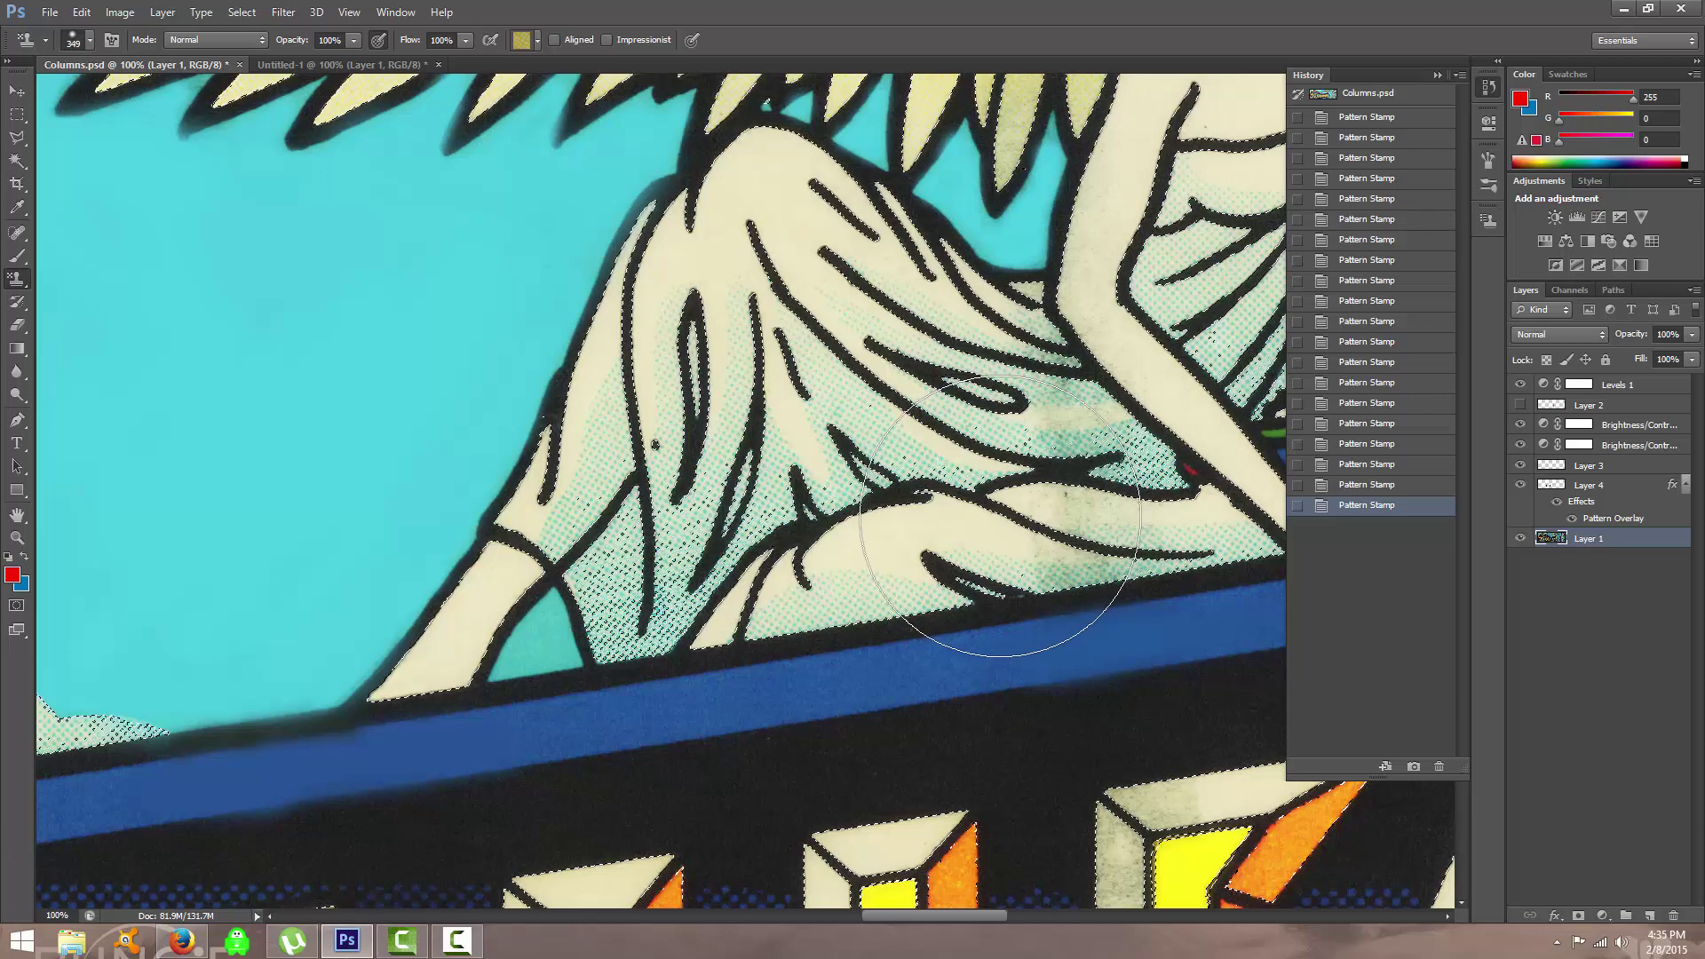
{"action": "key", "text": "ctrl+d"}
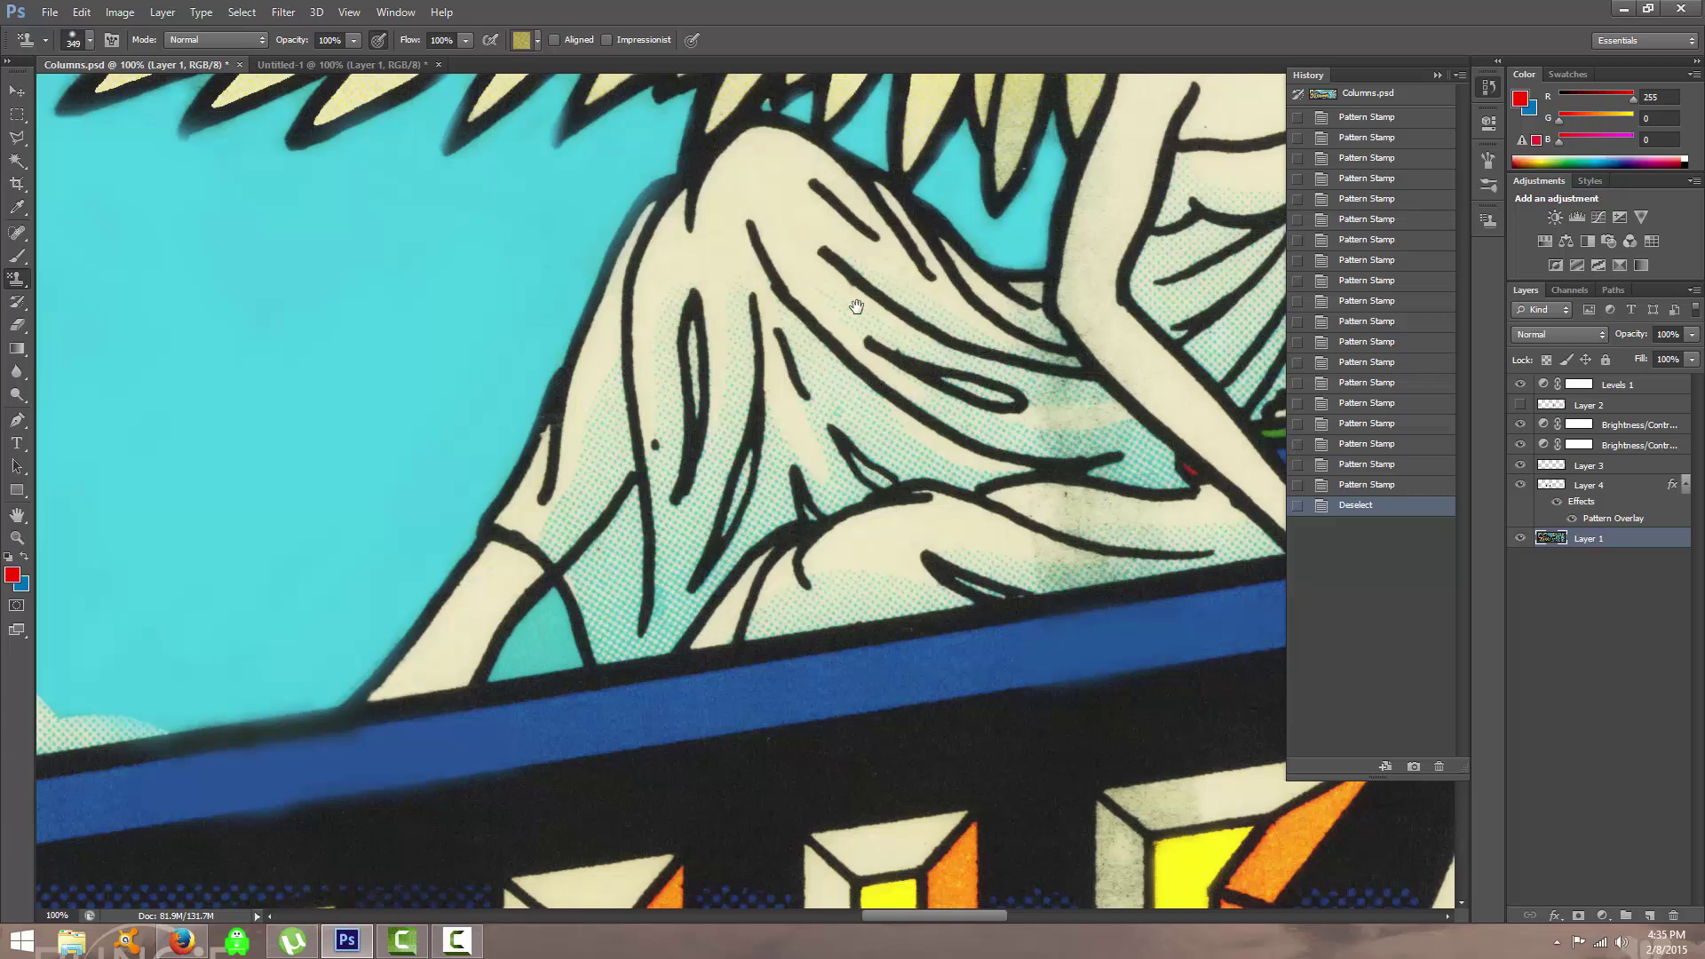
Examine the repaired wing and the still smudged dress halftones up close, and the whole Columns artwork zoomed out.
{"action": "left_click_drag", "start_coordinate": [856, 306], "coordinate": [791, 493]}
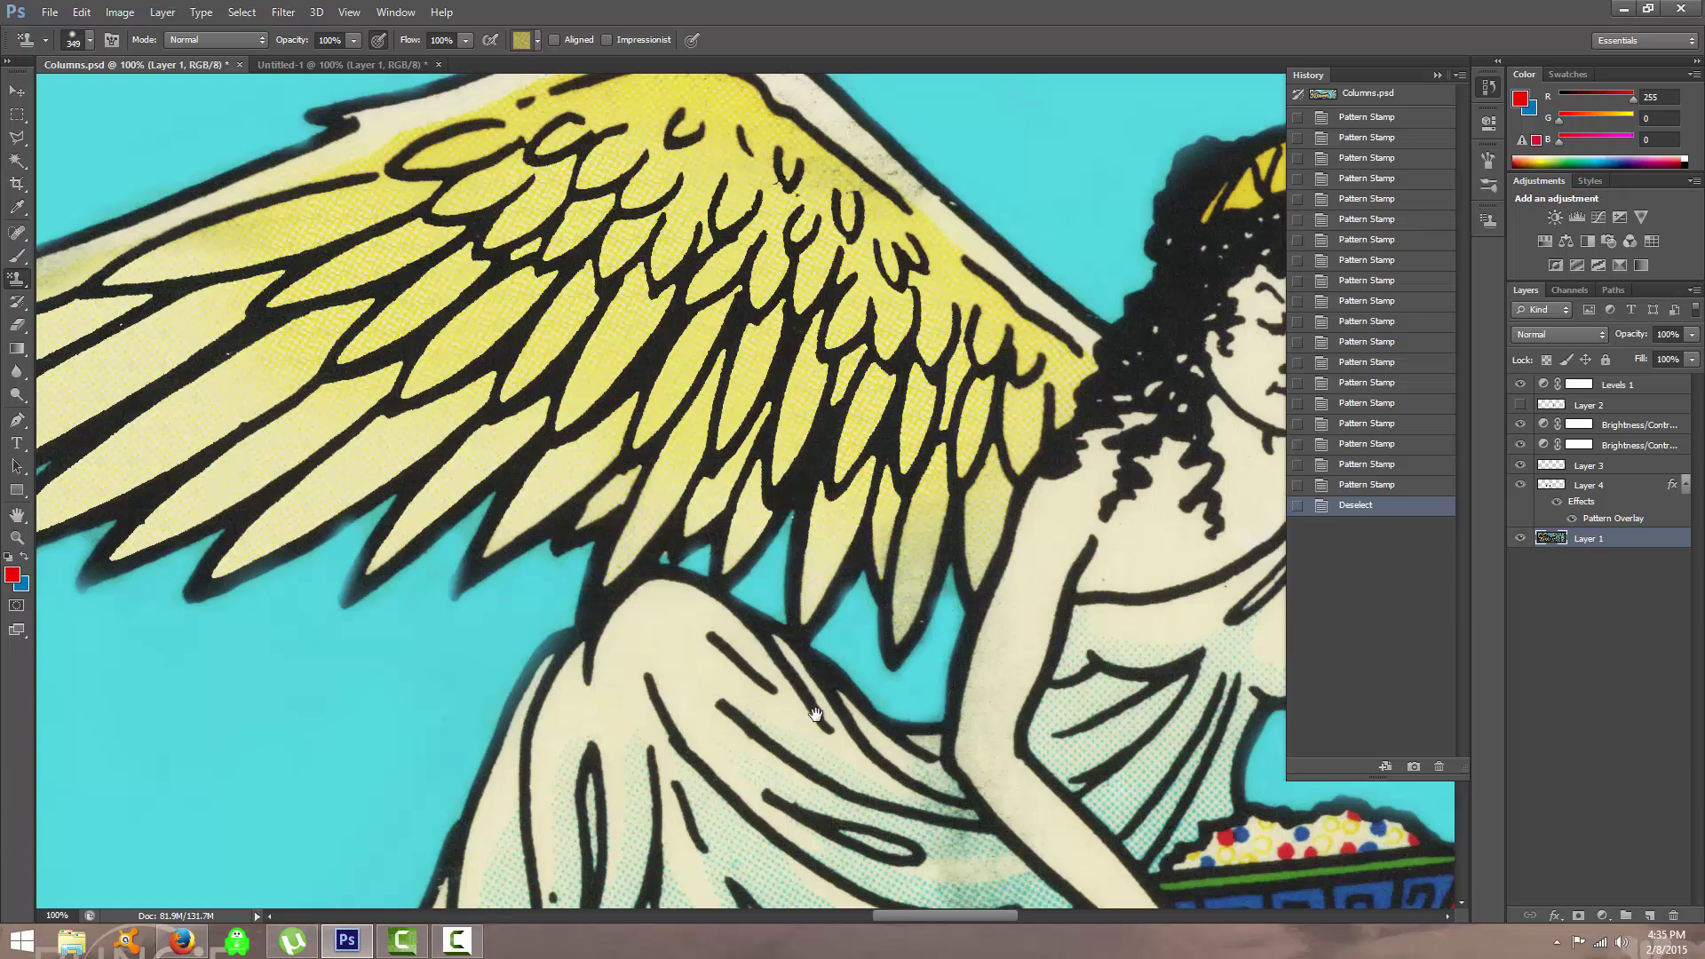
{"action": "left_click_drag", "start_coordinate": [847, 757], "coordinate": [748, 465]}
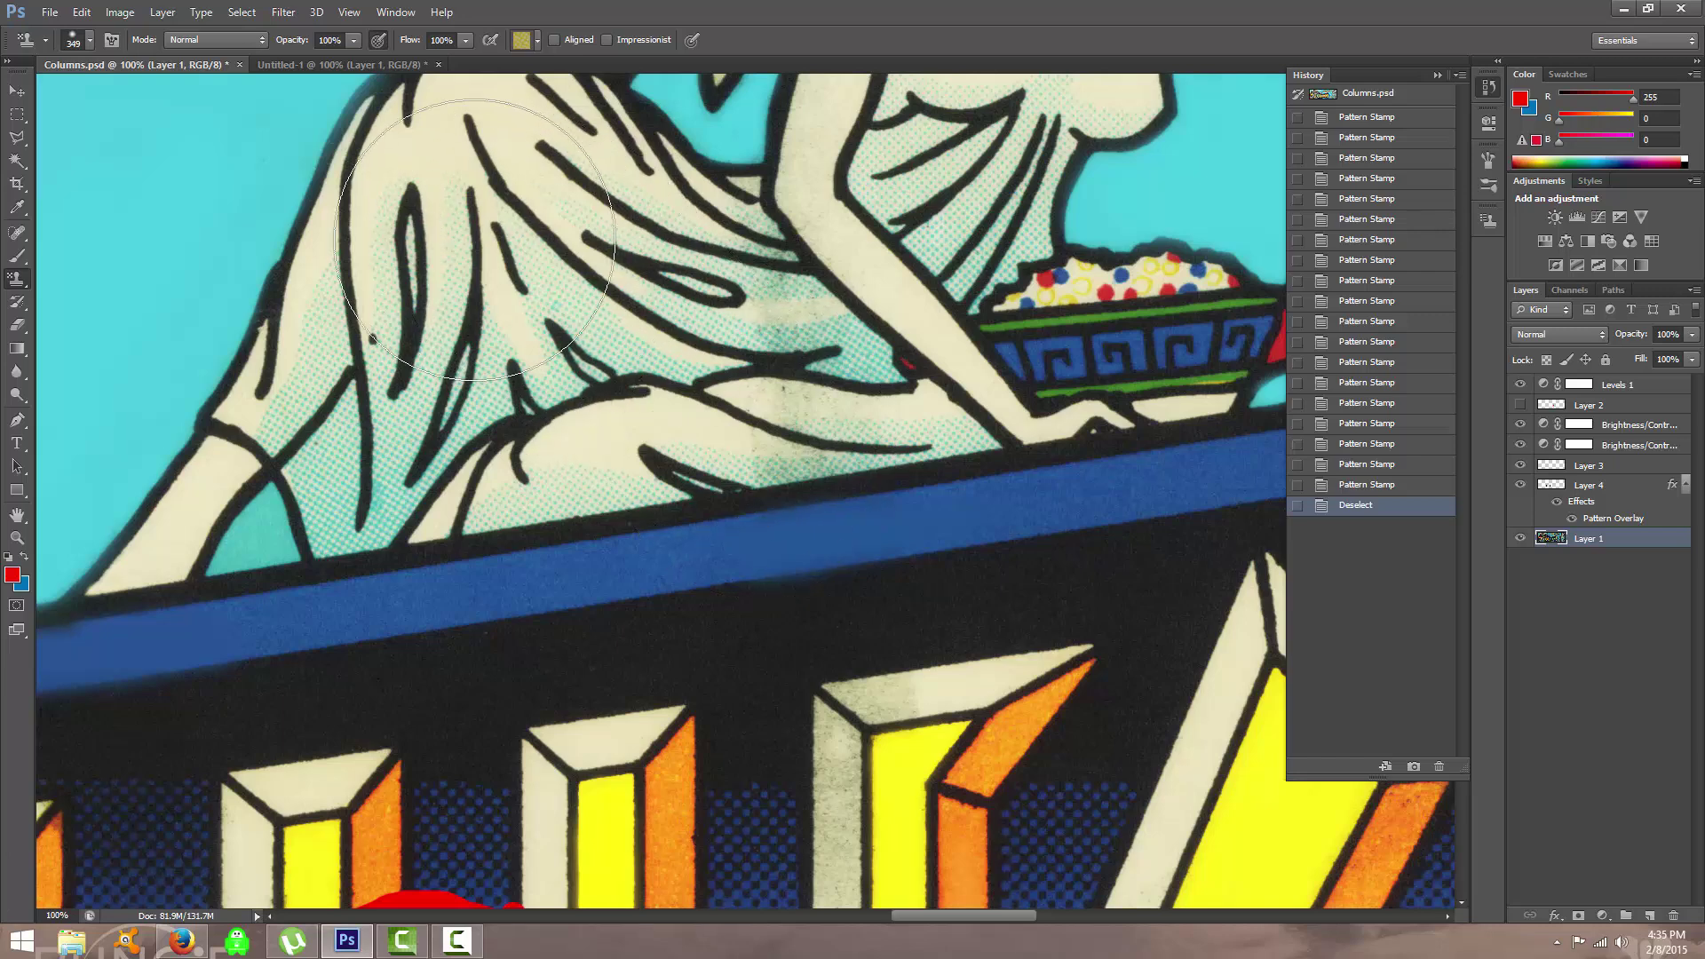
{"action": "left_click_drag", "start_coordinate": [448, 252], "coordinate": [746, 487]}
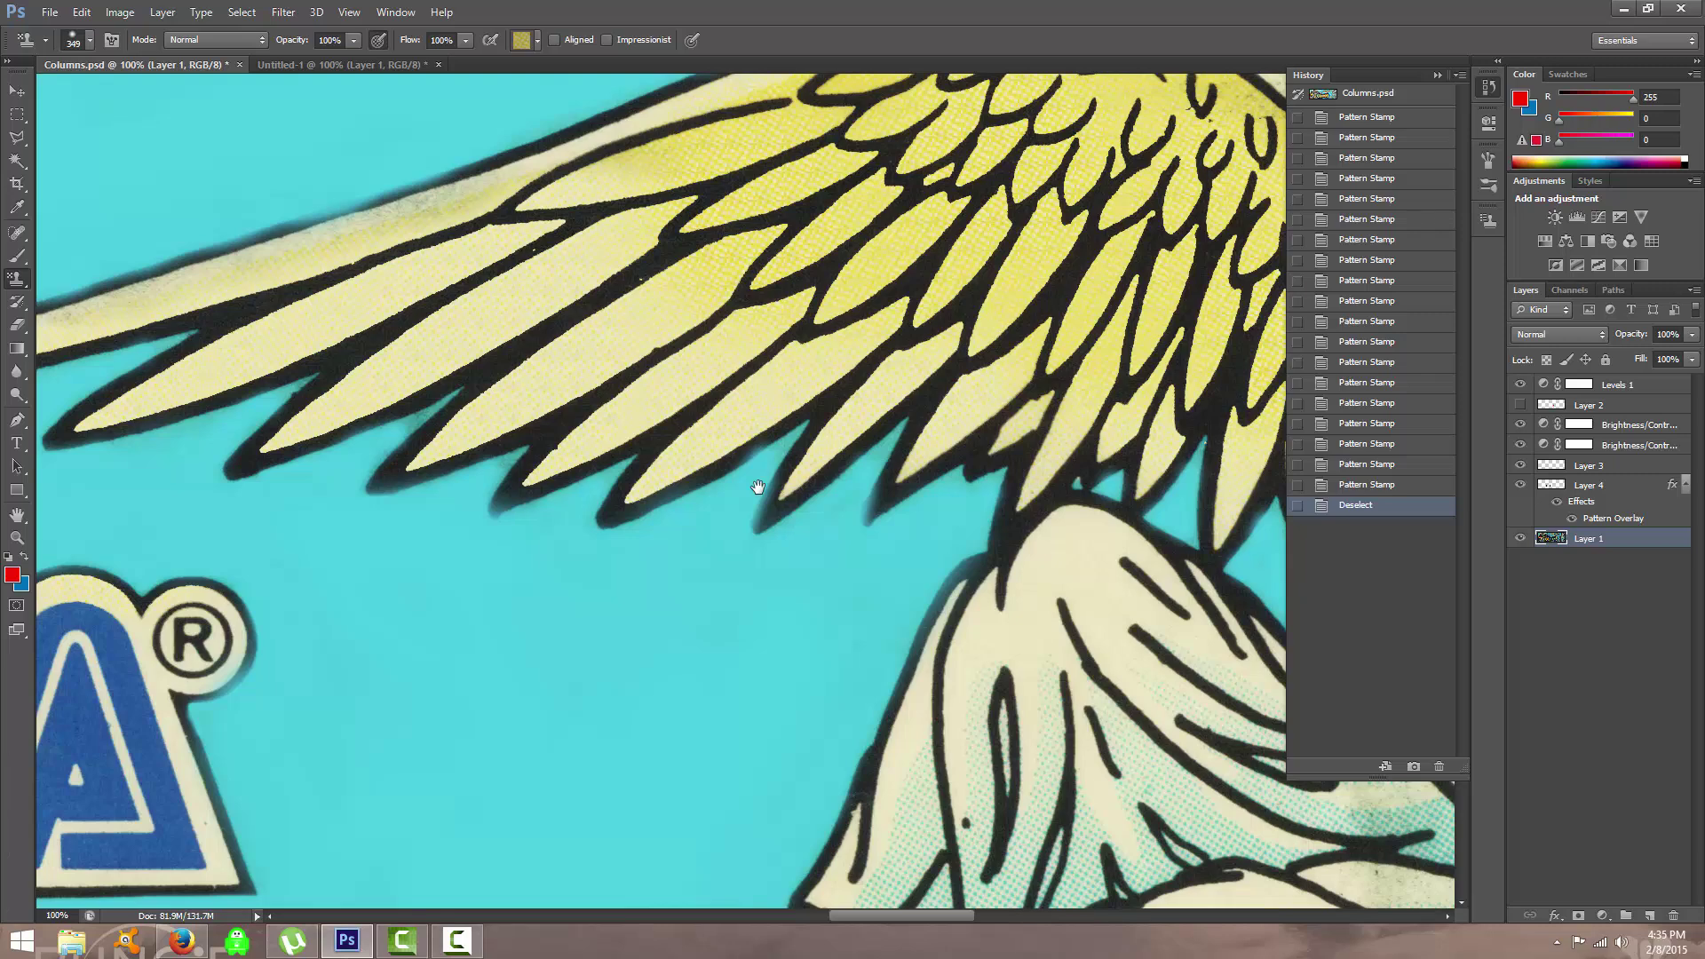
{"action": "left_click_drag", "start_coordinate": [1092, 551], "coordinate": [960, 413]}
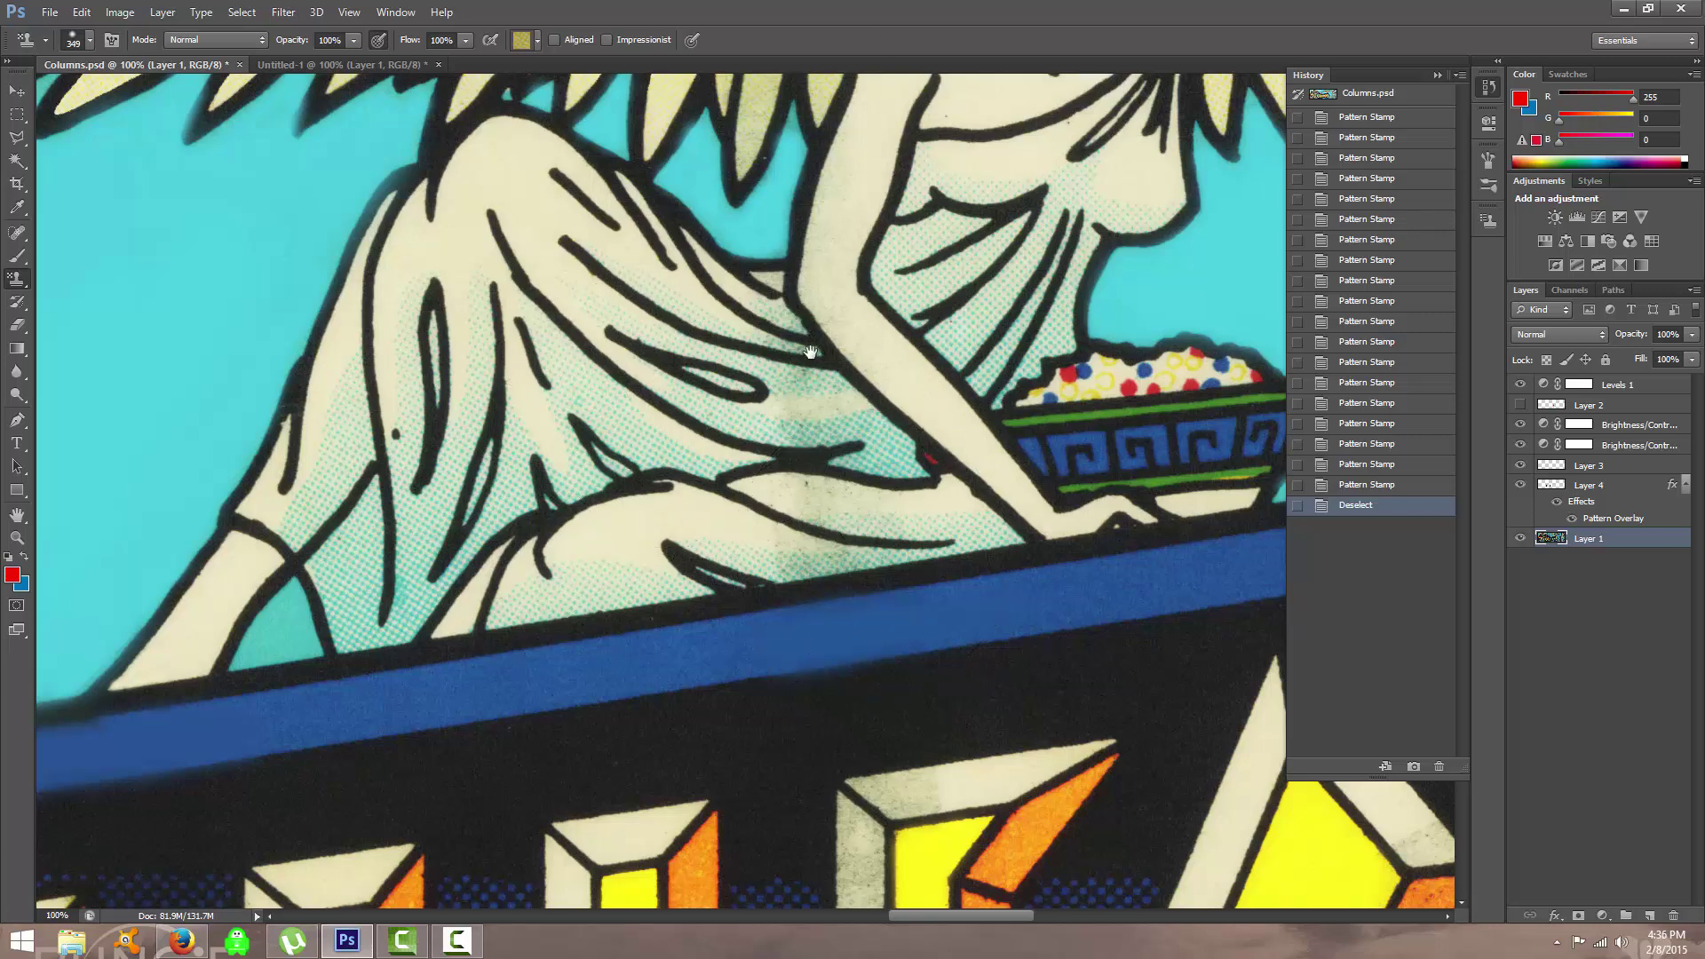
{"action": "left_click_drag", "start_coordinate": [773, 382], "coordinate": [723, 490]}
{"action": "scroll", "coordinate": [724, 489], "scroll_direction": "down", "scroll_amount": 3}
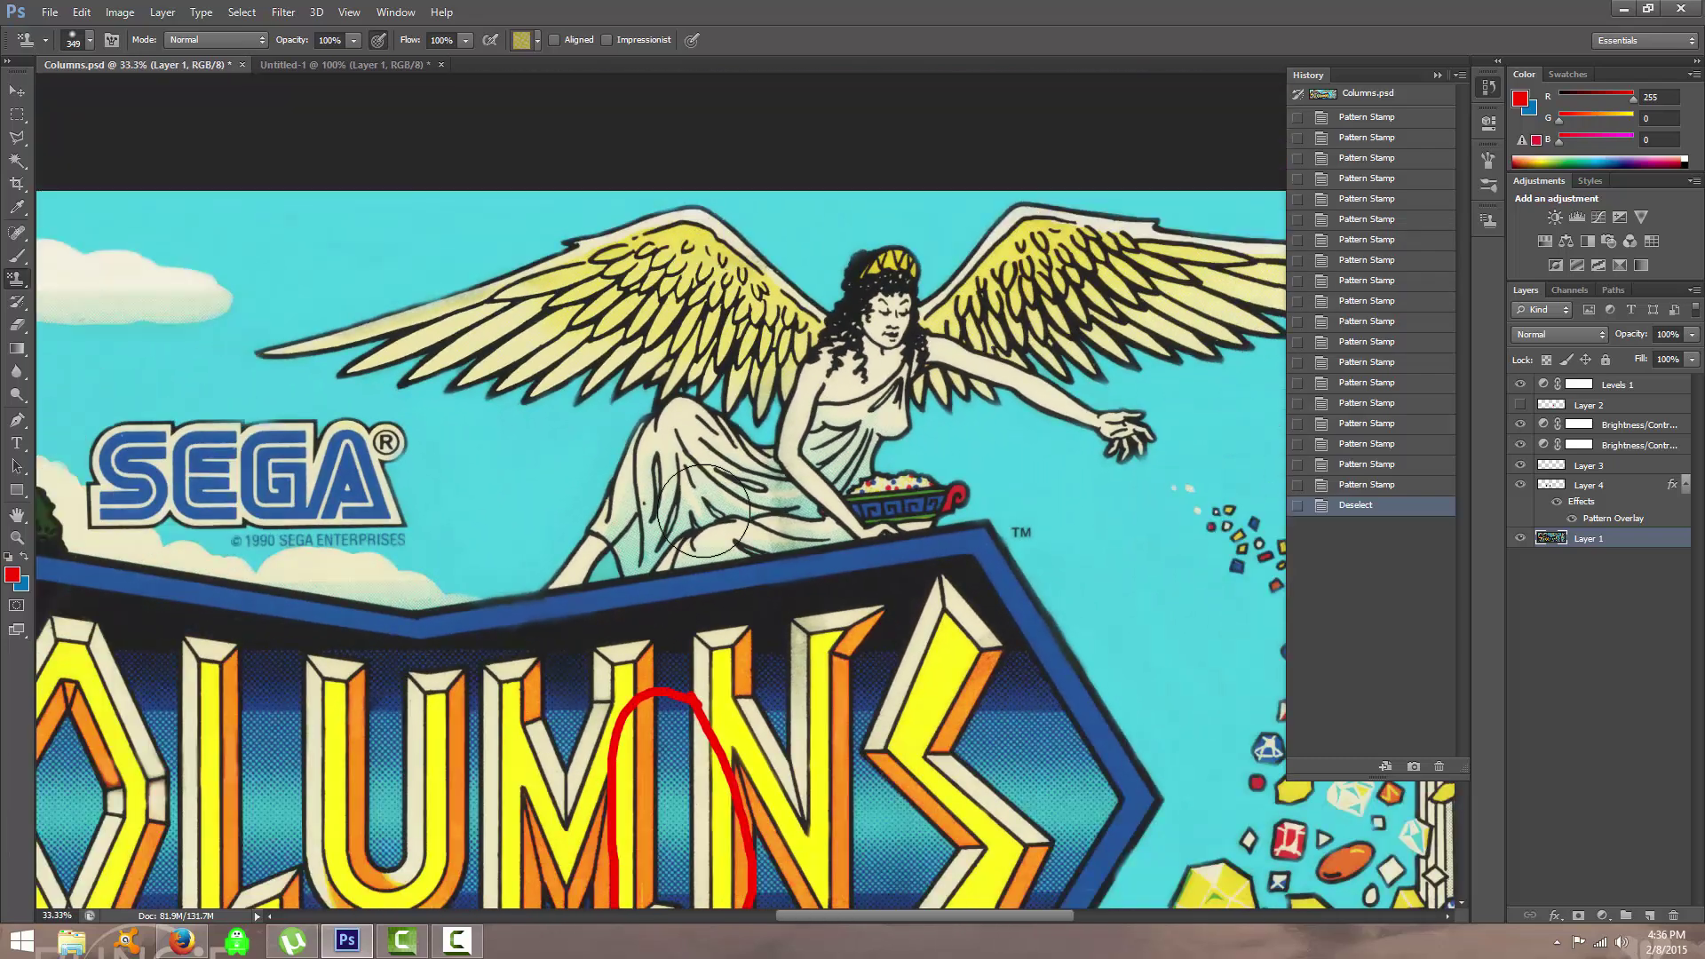
{"action": "left_click_drag", "start_coordinate": [263, 487], "coordinate": [833, 507]}
{"action": "left_click_drag", "start_coordinate": [1074, 563], "coordinate": [641, 425]}
{"action": "left_click_drag", "start_coordinate": [819, 478], "coordinate": [959, 335]}
{"action": "scroll", "coordinate": [959, 335], "scroll_direction": "down", "scroll_amount": 2}
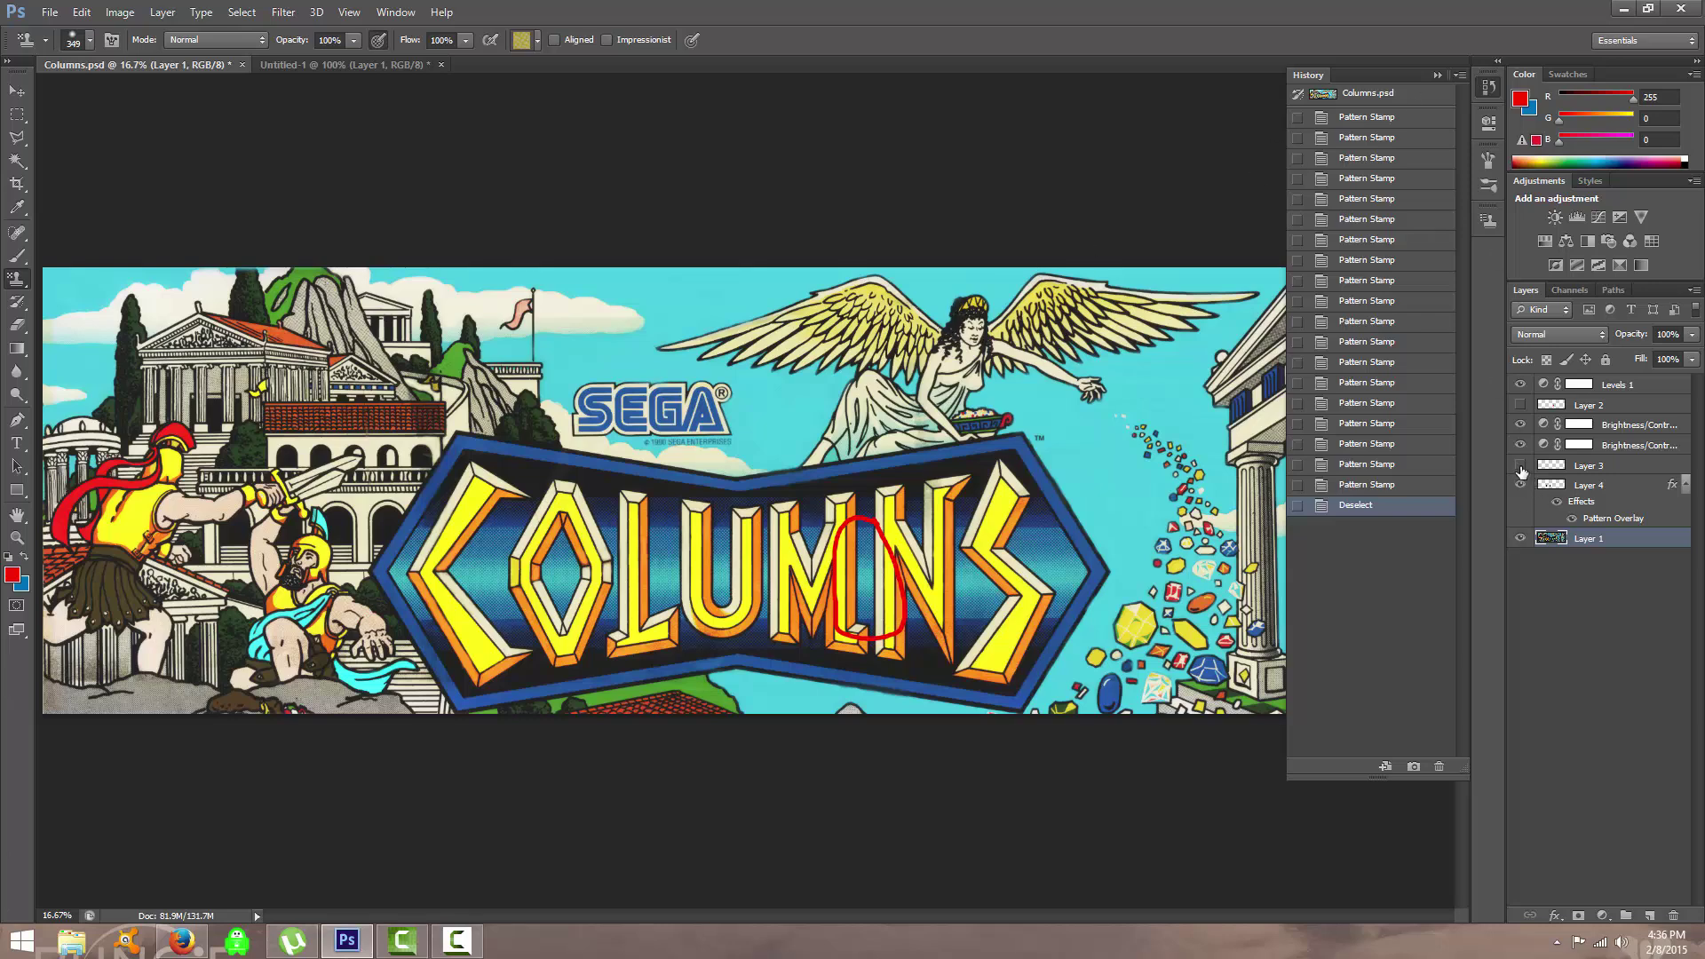
Hide Layer 3 to remove the red outline drawn over the COLUMNS lettering from view.
{"action": "left_click", "coordinate": [1522, 468]}
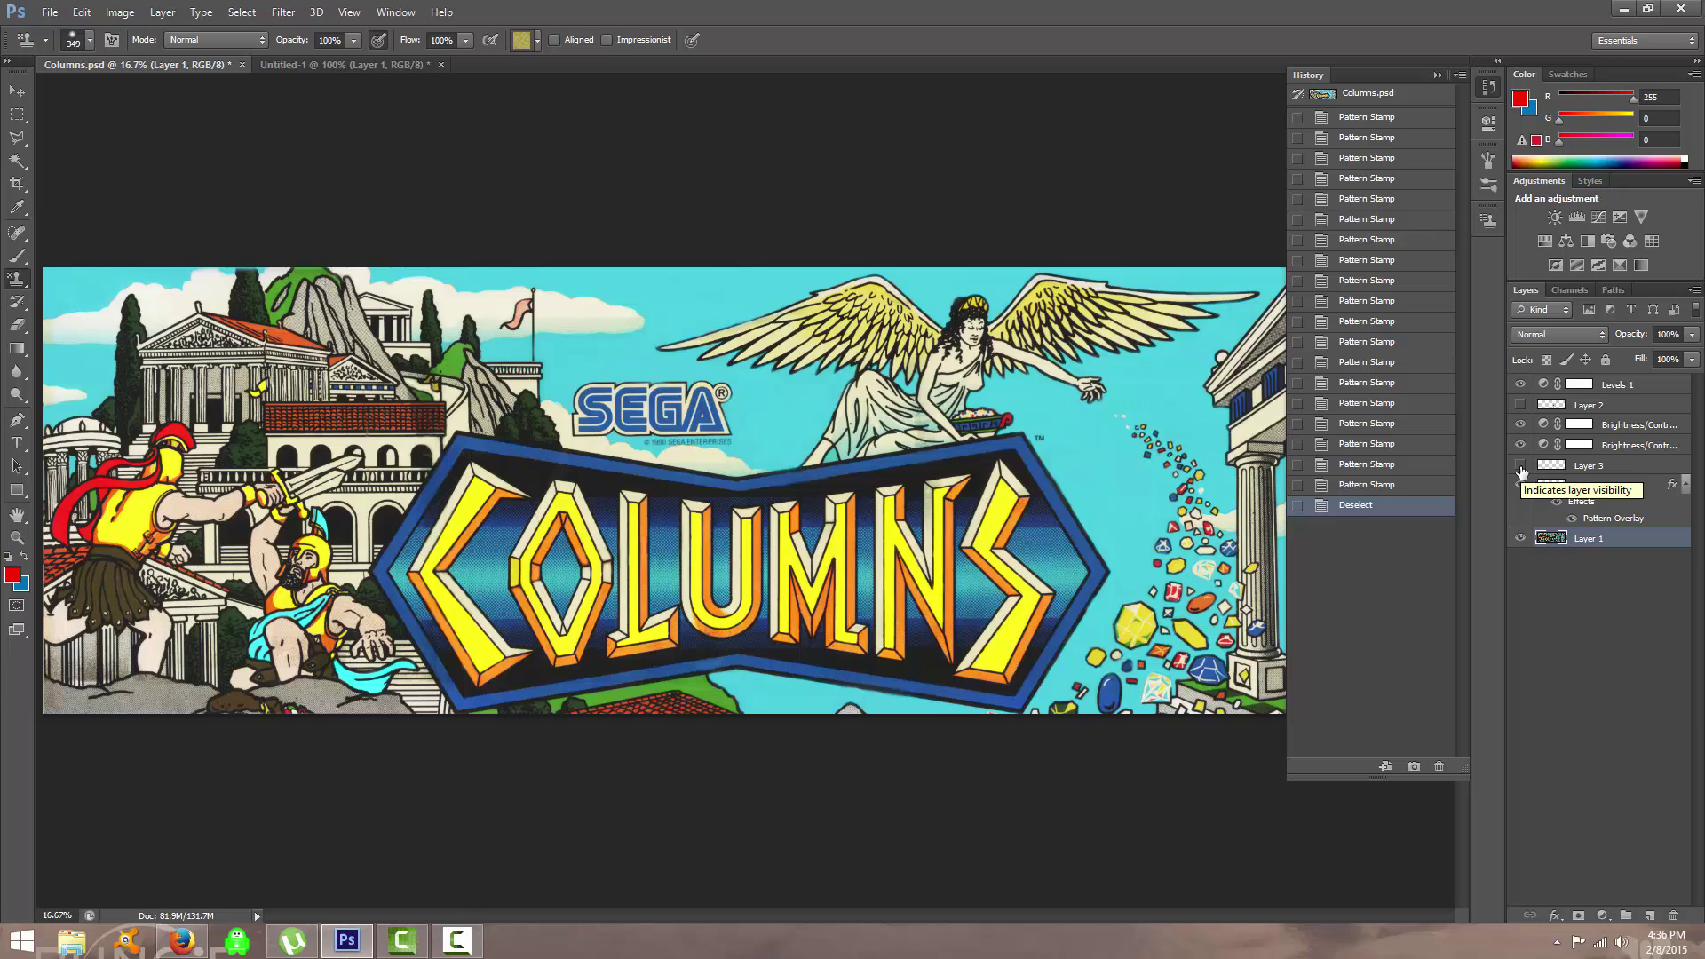